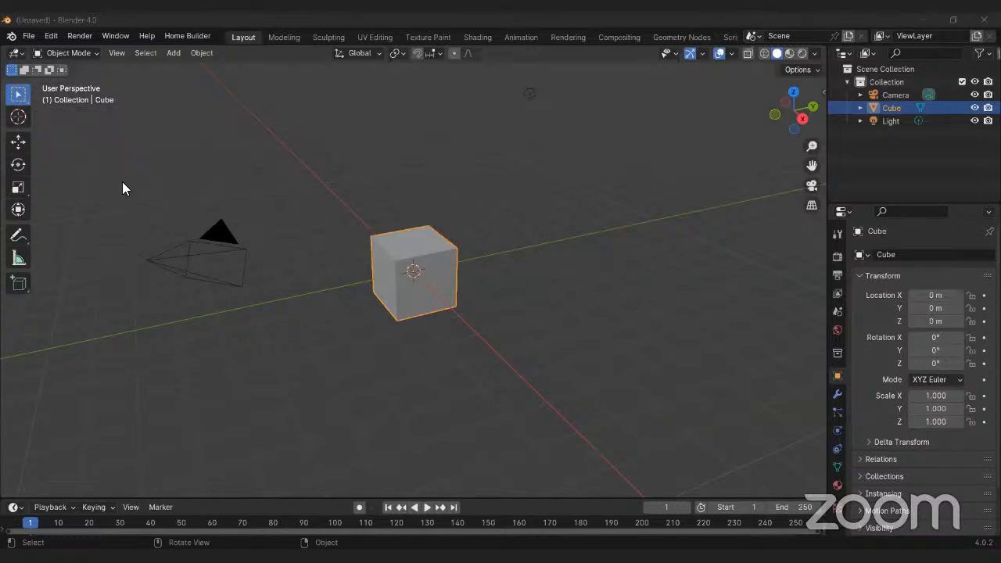
Step: Deselect the default cube and activate the 3D Cursor tool
left_click(107, 163)
key("t")
key("t")
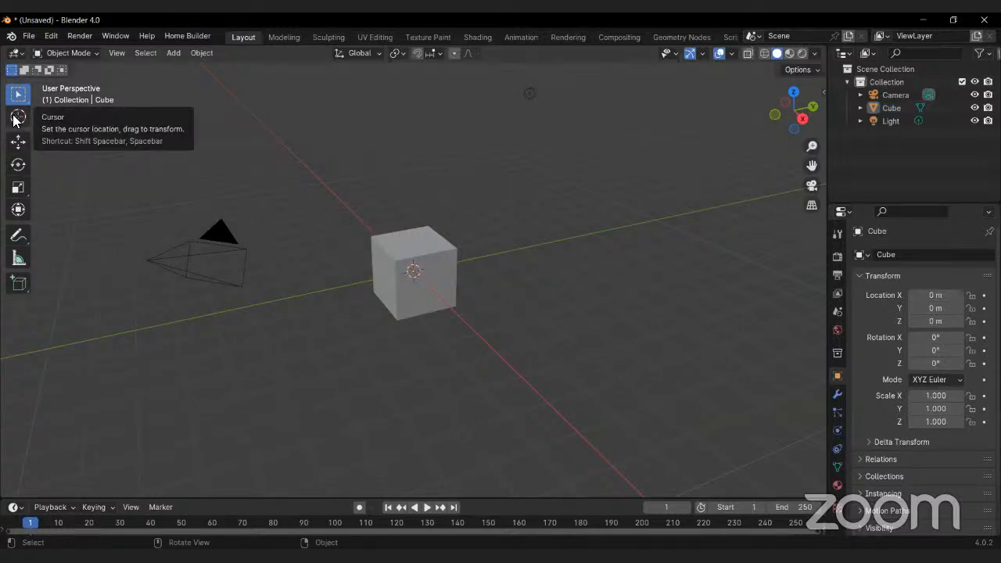
left_click(14, 119)
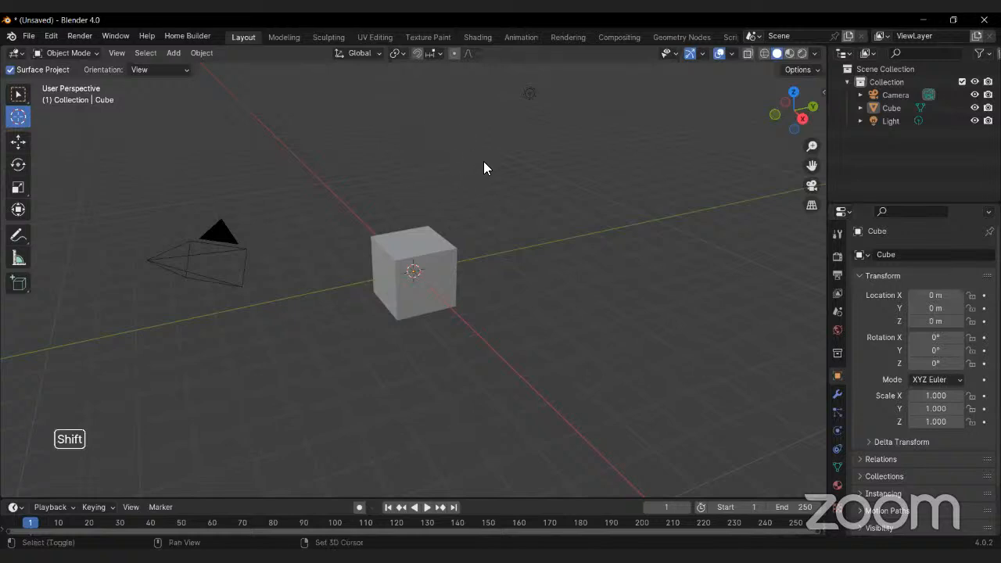
Step: Choose the Cursor tool again and place the 3D cursor at several spots around the cube
key("shift+space")
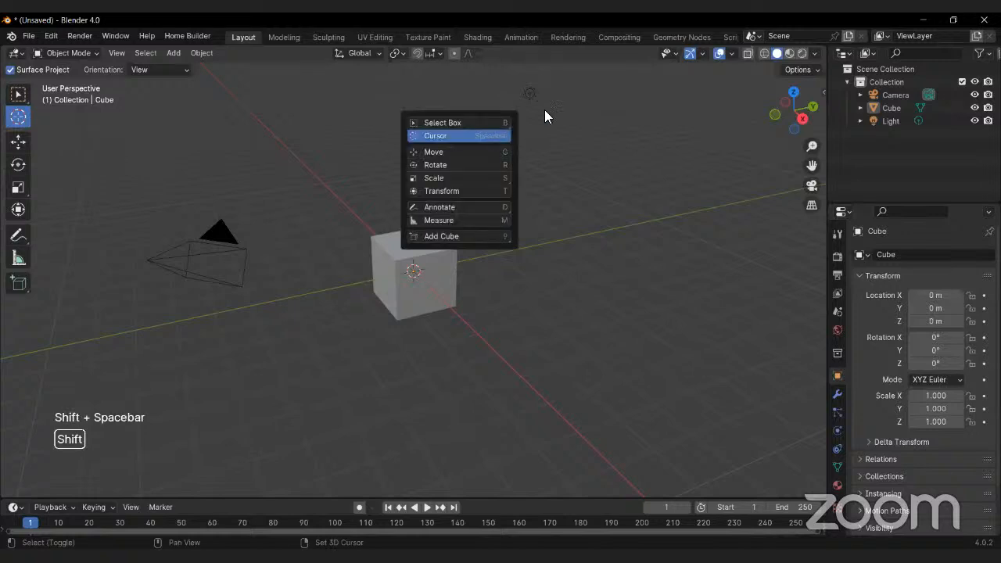
left_click(460, 136)
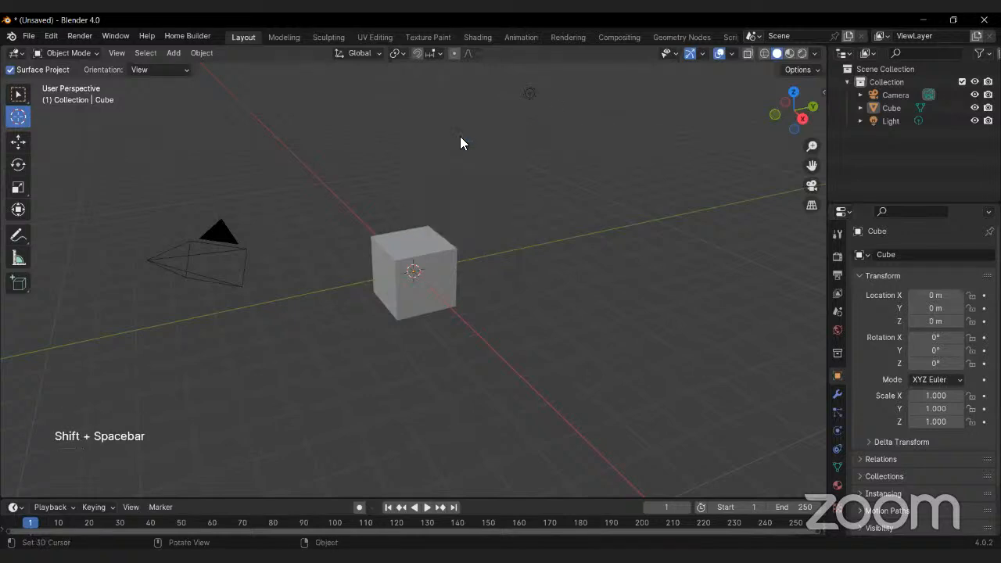
left_click(460, 137)
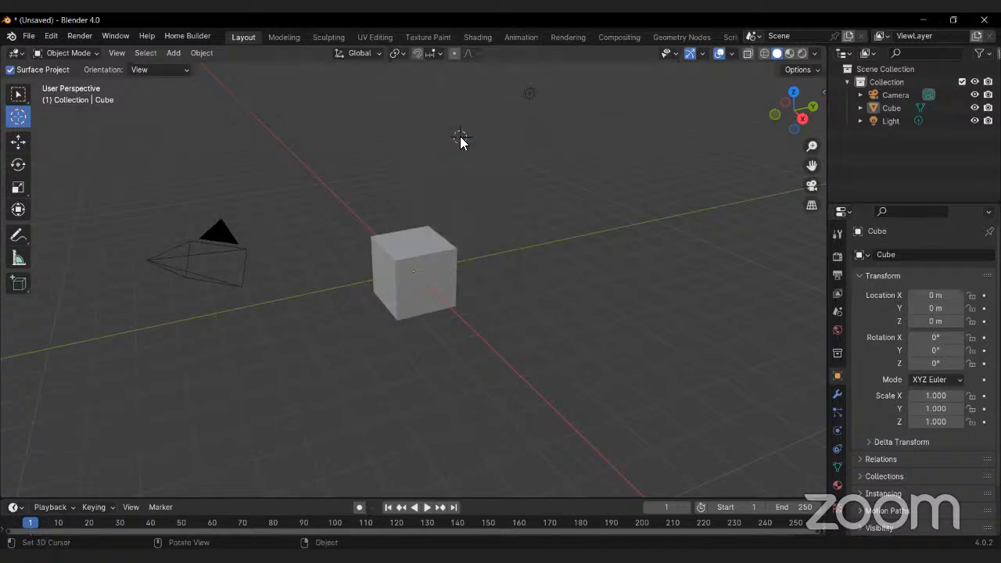
left_click(316, 127)
left_click(272, 212)
left_click(326, 300)
left_click(392, 139)
Step: Reposition the 3D cursor at several more spots, ending in empty space above the cube, and return to the Select Box tool
key("shift+space")
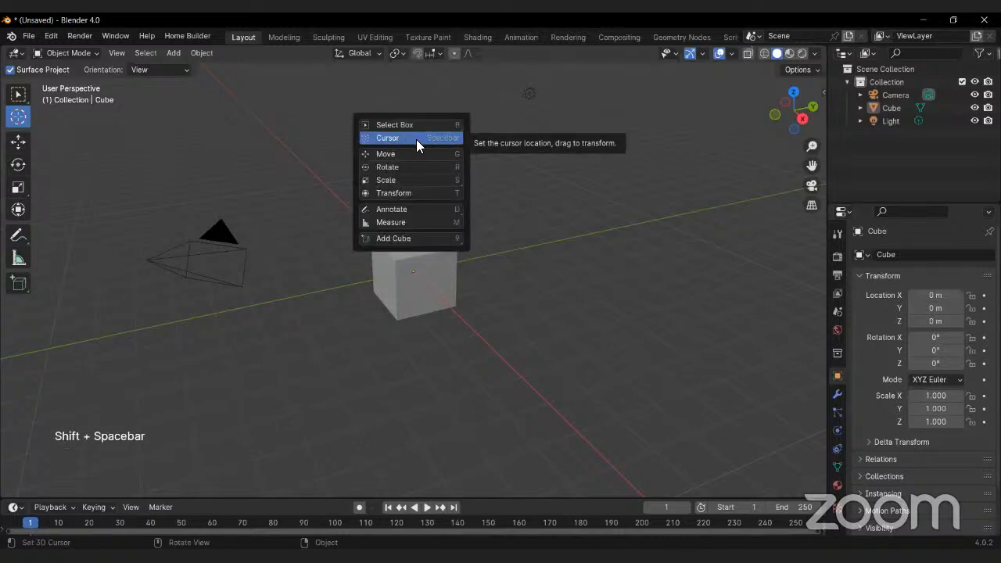
left_click(421, 140)
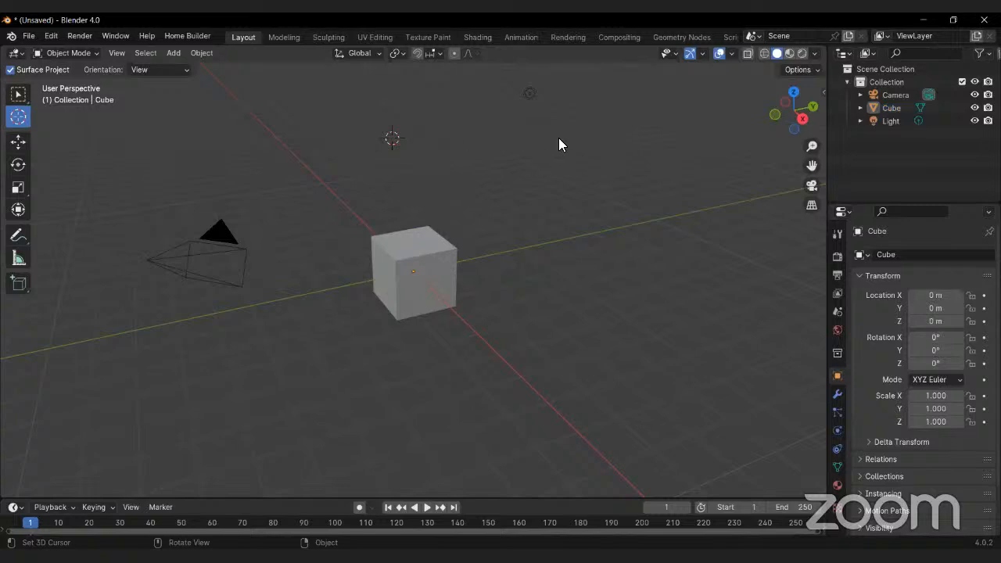
left_click(559, 138)
left_click(513, 278)
left_click(418, 129)
left_click(495, 250)
left_click_drag(359, 205, 364, 194)
left_click(469, 153)
key("shift+space")
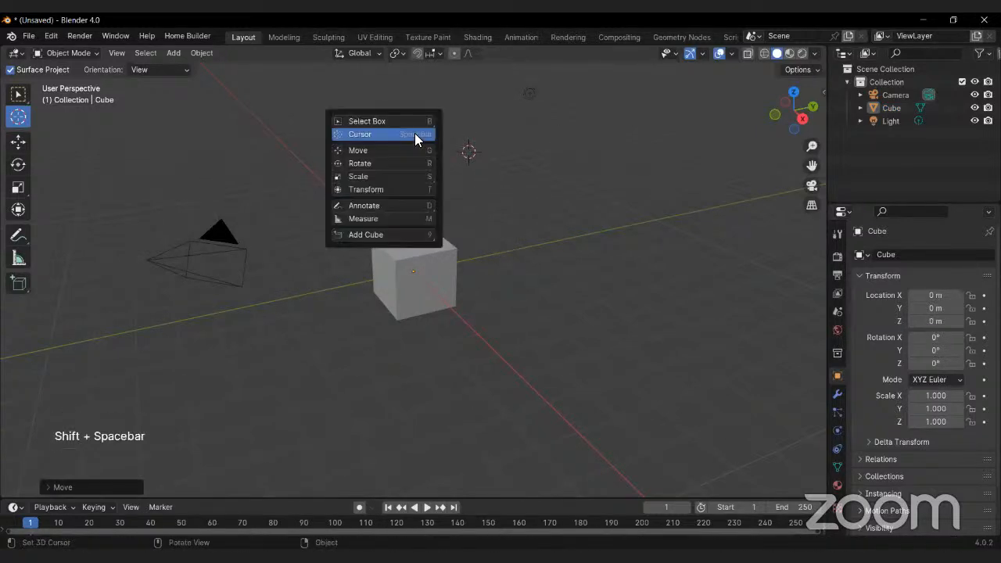
left_click(405, 118)
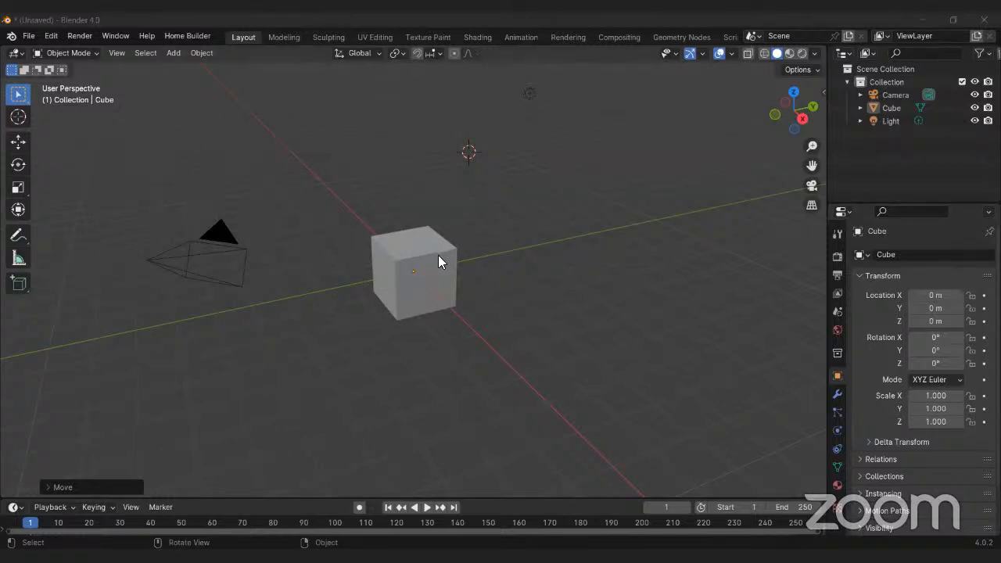
Step: Select the default cube, switch to the top orthographic view and delete the cube
middle_click_drag(438, 255, 402, 259)
left_click(402, 259)
scroll(491, 298, "up", 2)
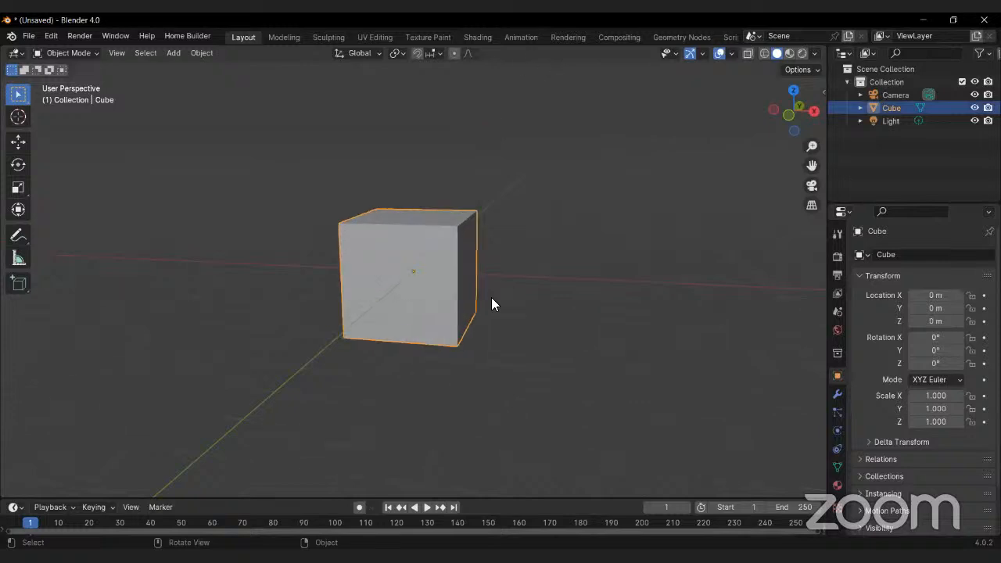
scroll(491, 297, "up", 1)
middle_click_drag(452, 280, 462, 276)
key("KP_7")
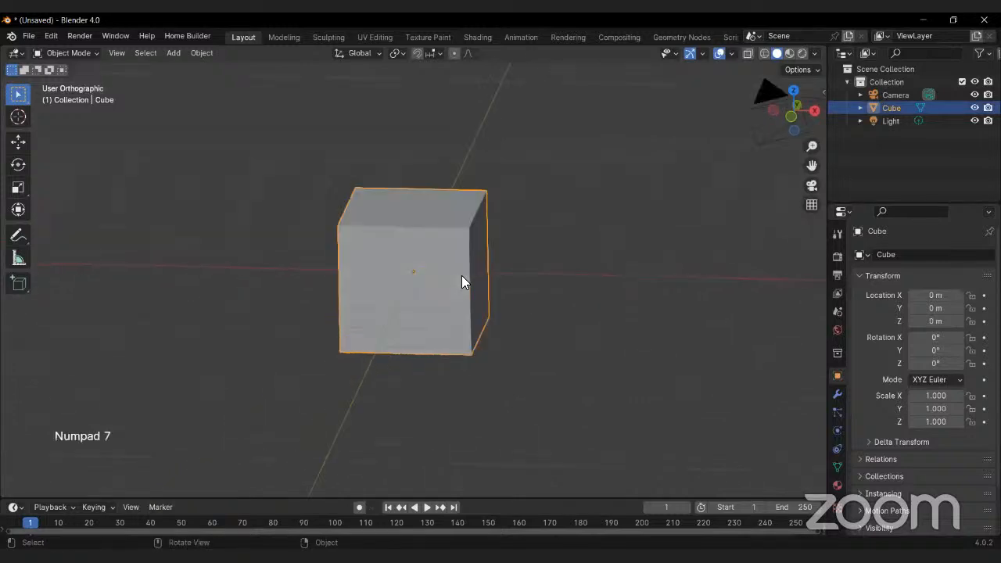
key("x")
left_click(457, 266)
Step: Add a mesh plane at the displaced 3D cursor and delete it again
key("shift+a")
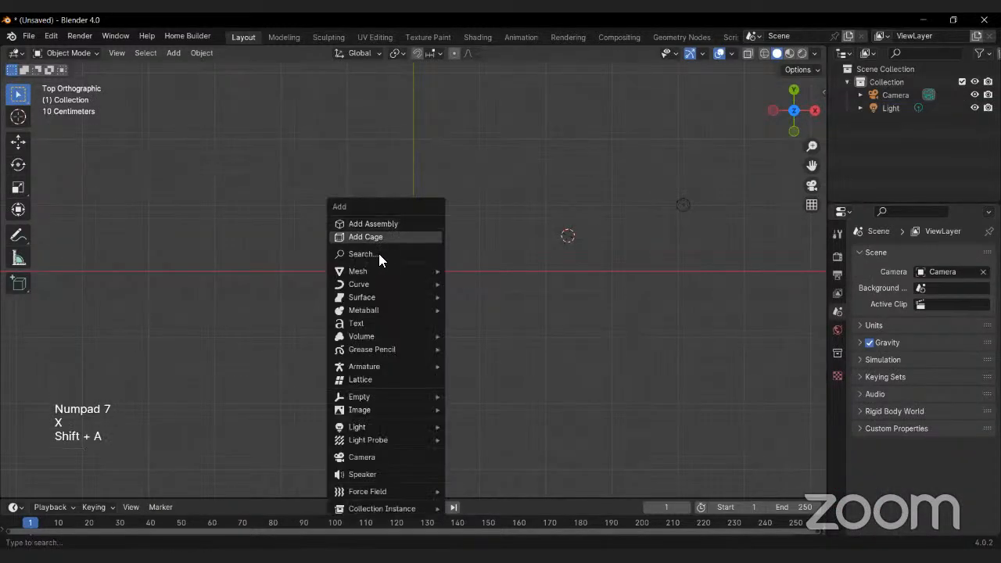
mouse_move(366, 271)
left_click(487, 270)
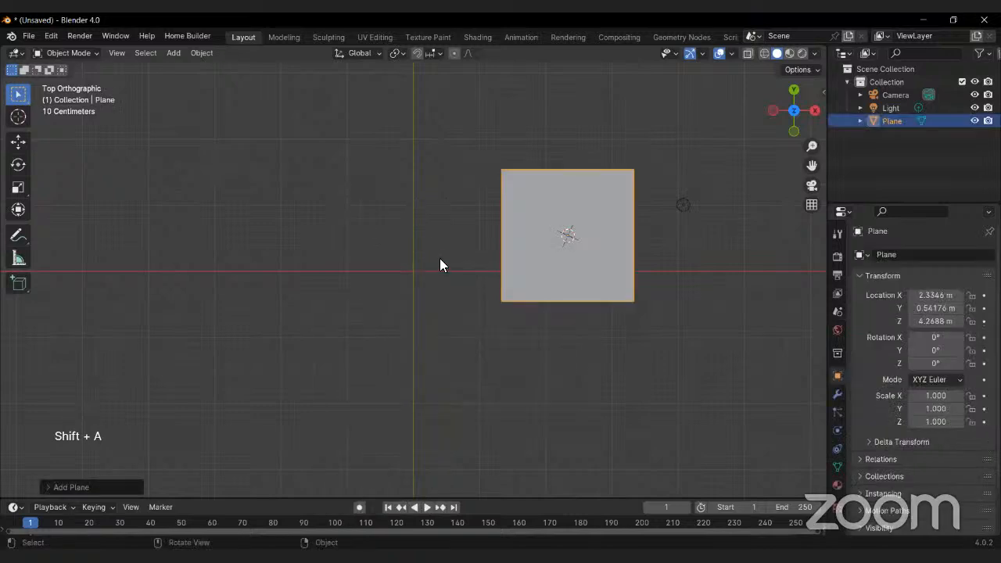
key("x")
left_click(554, 232)
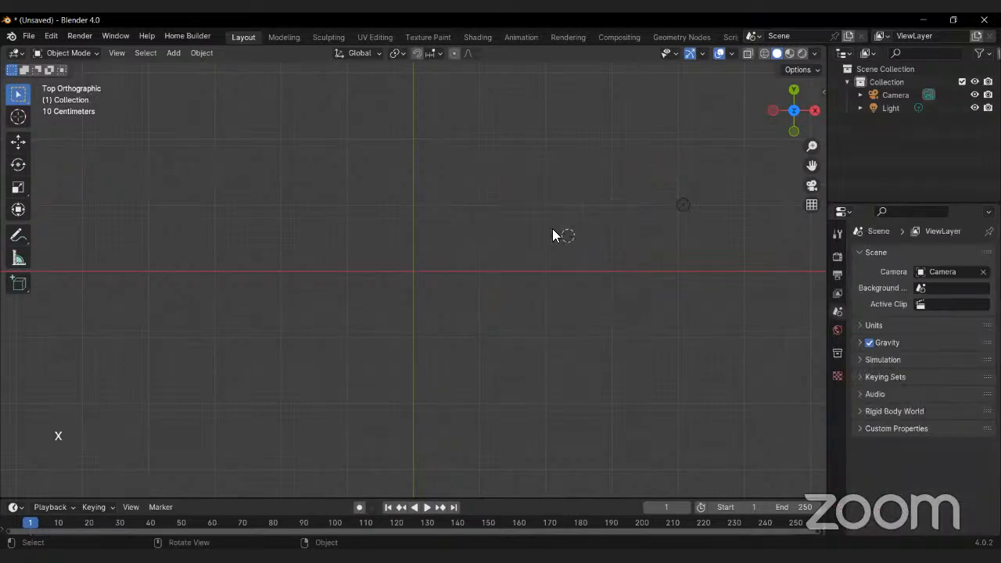
Step: Reset the 3D cursor to the world origin
key("shift")
key("shift+c")
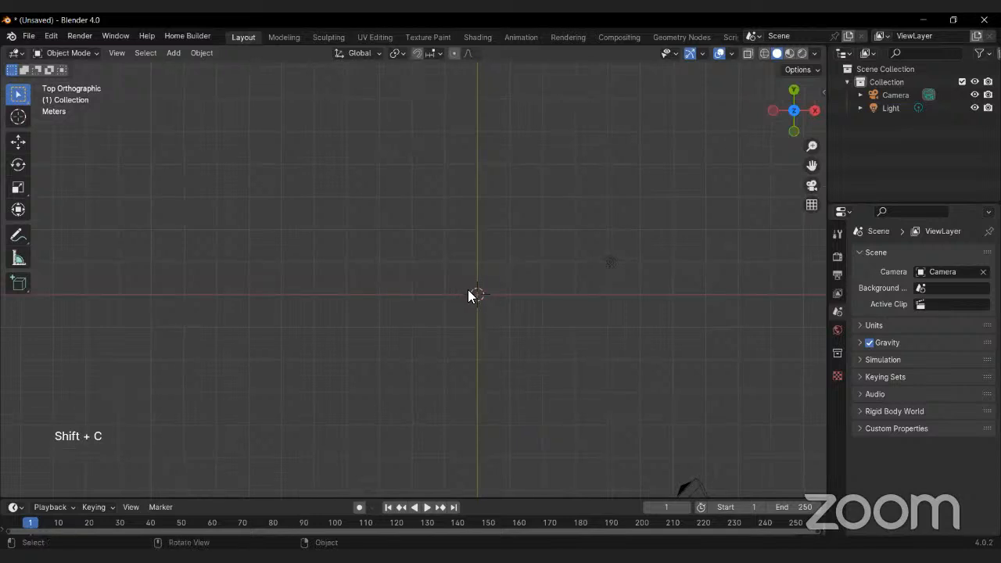
scroll(468, 296, "up", 3)
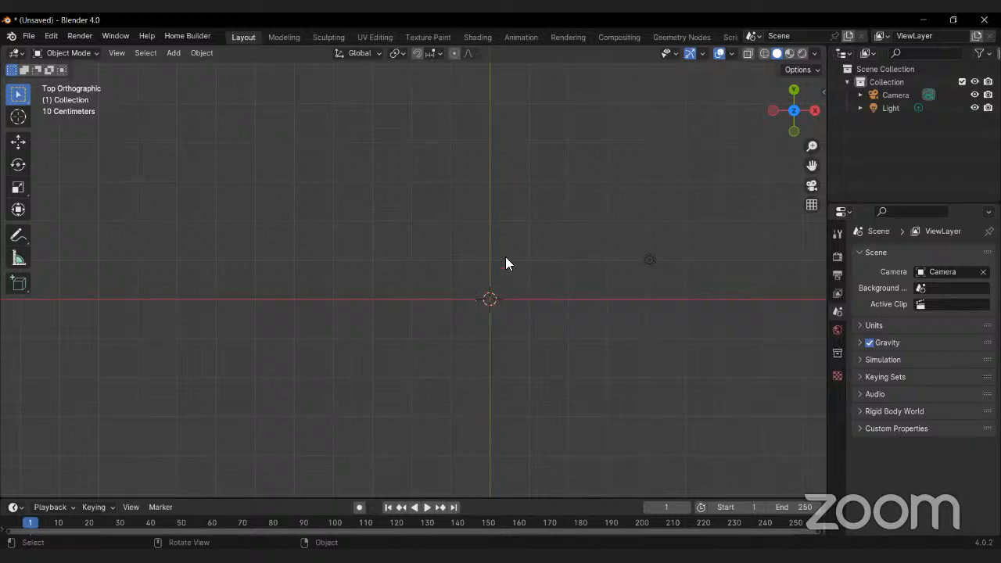
Step: Add a mesh plane at the world origin
key("shift")
middle_click_drag(501, 264, 418, 240, "shift")
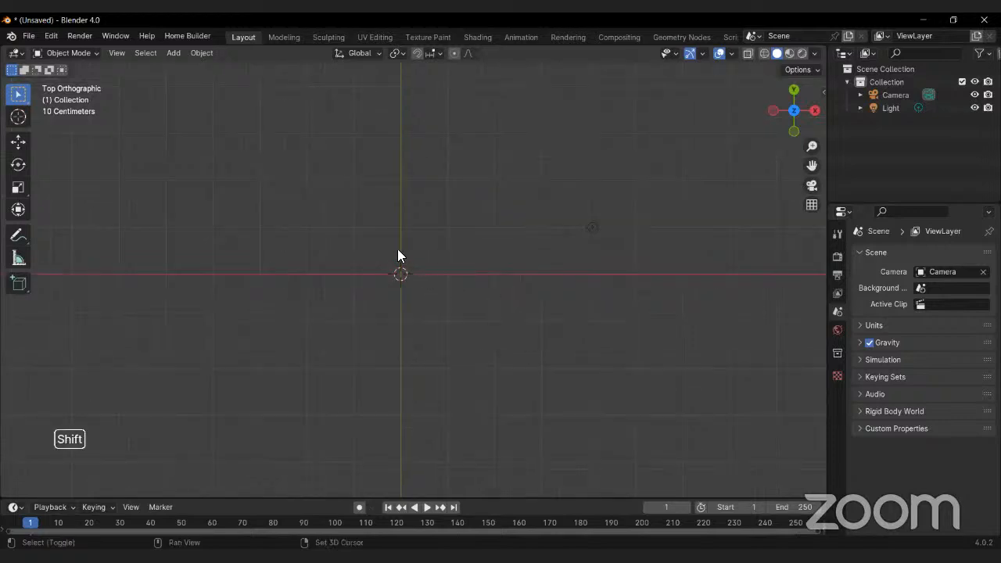
key("shift+a")
mouse_move(396, 242)
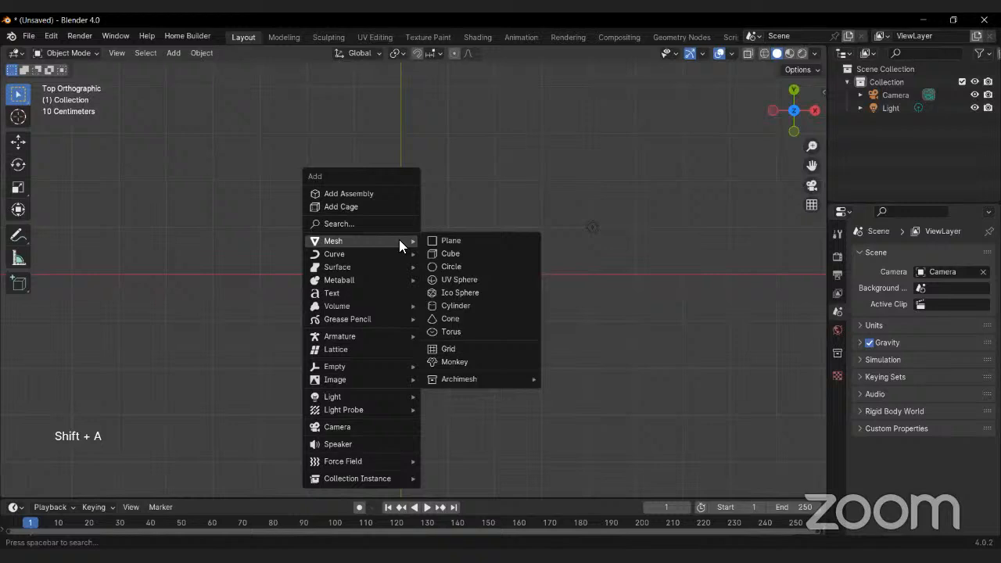
left_click(452, 240)
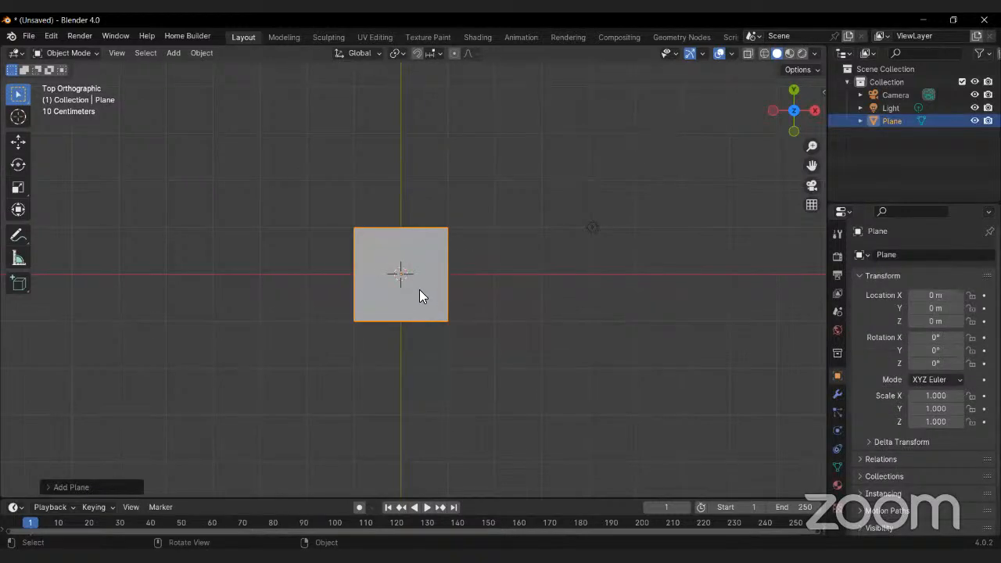
key("Tab")
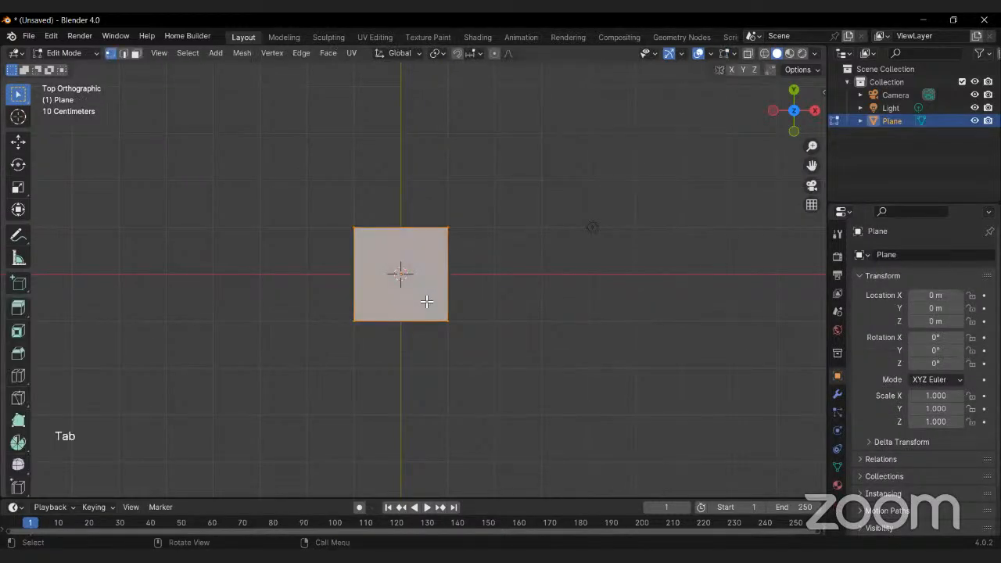
key("s")
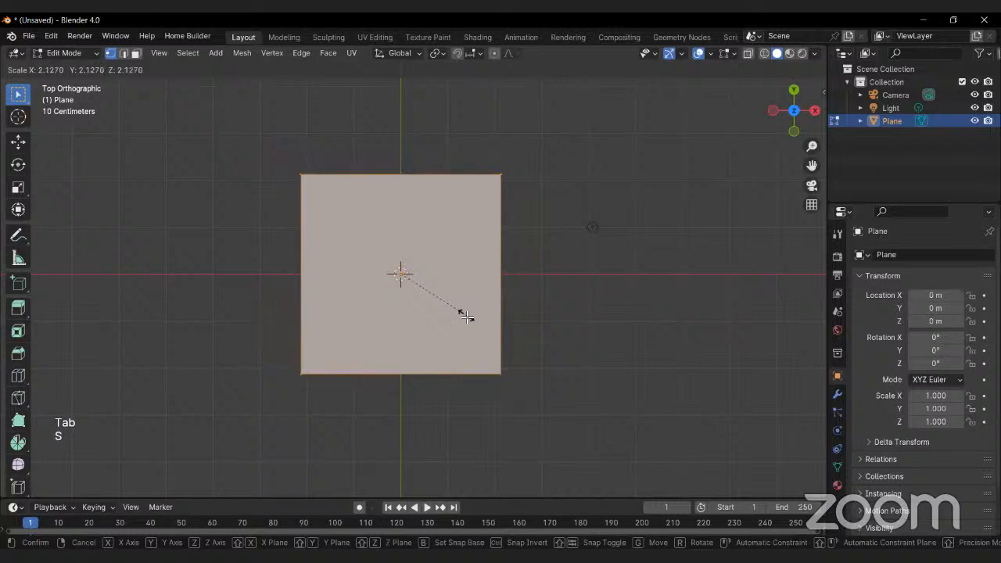
right_click(453, 305)
key("Tab")
Step: Enlarge the timeline area below the viewport, turn it into a Shader Editor and hide its sidebar
scroll(435, 306, "up", 3)
scroll(414, 291, "up", 1)
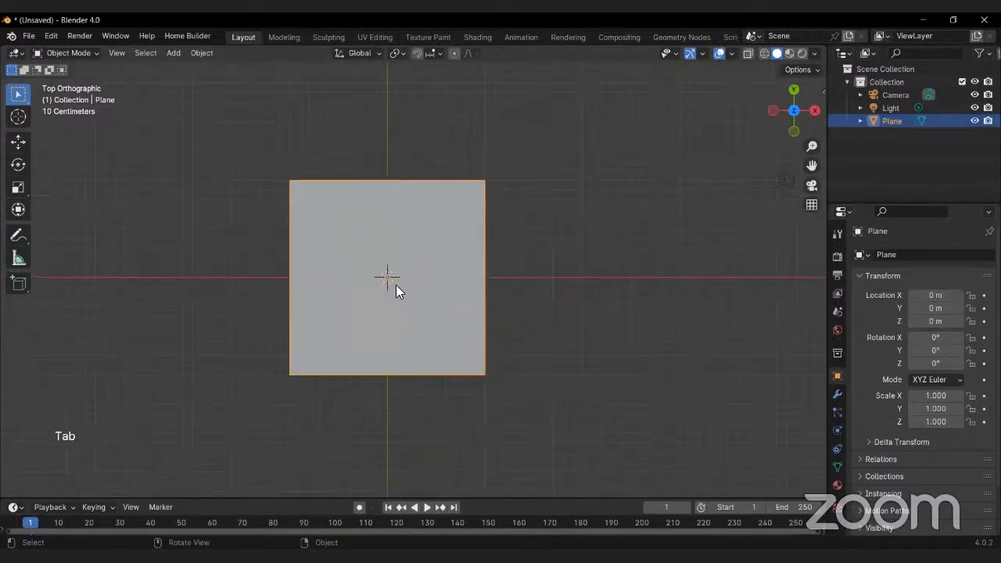
middle_click_drag(396, 285, 473, 280, "shift")
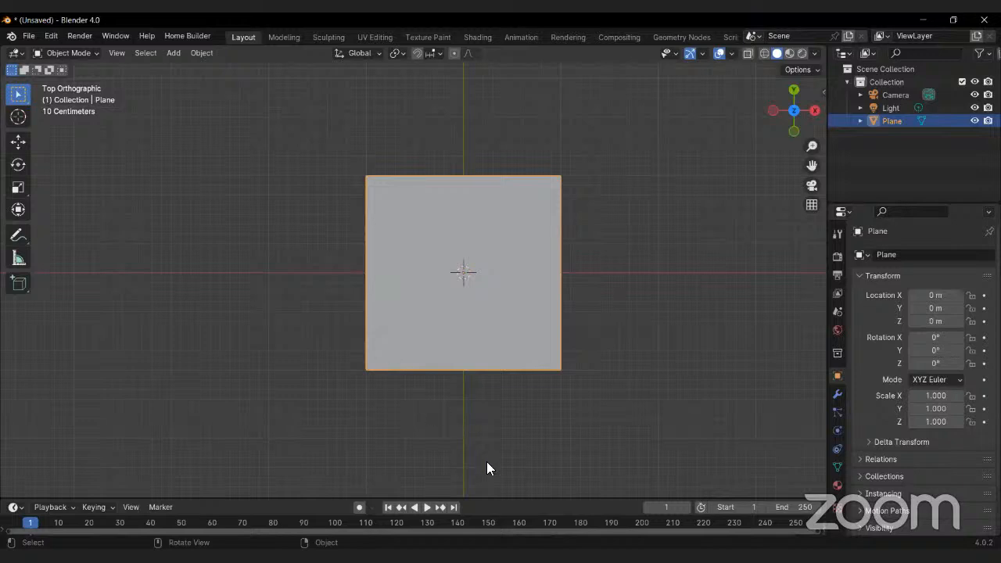
left_click_drag(484, 498, 503, 399)
left_click(14, 407)
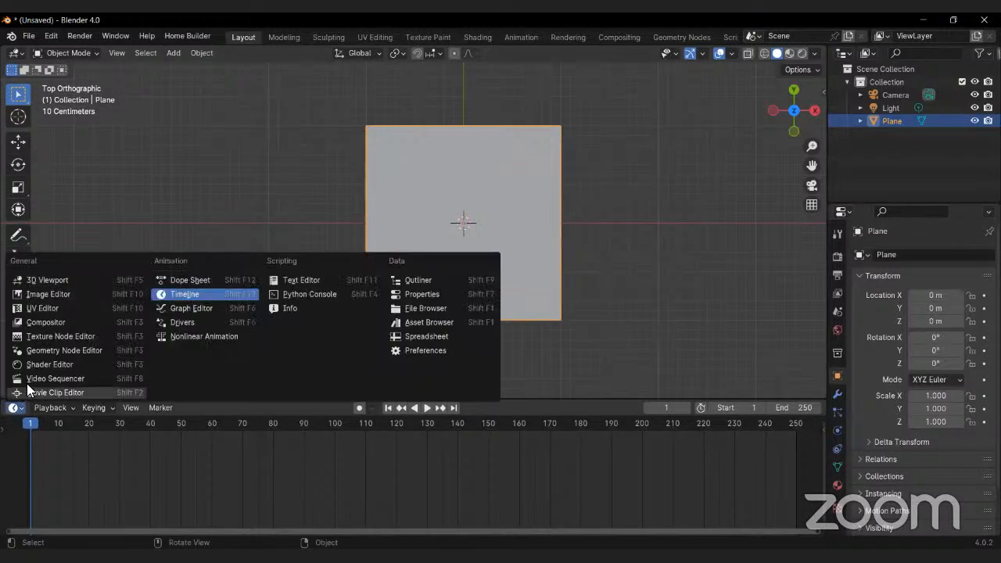
left_click(33, 366)
key("n")
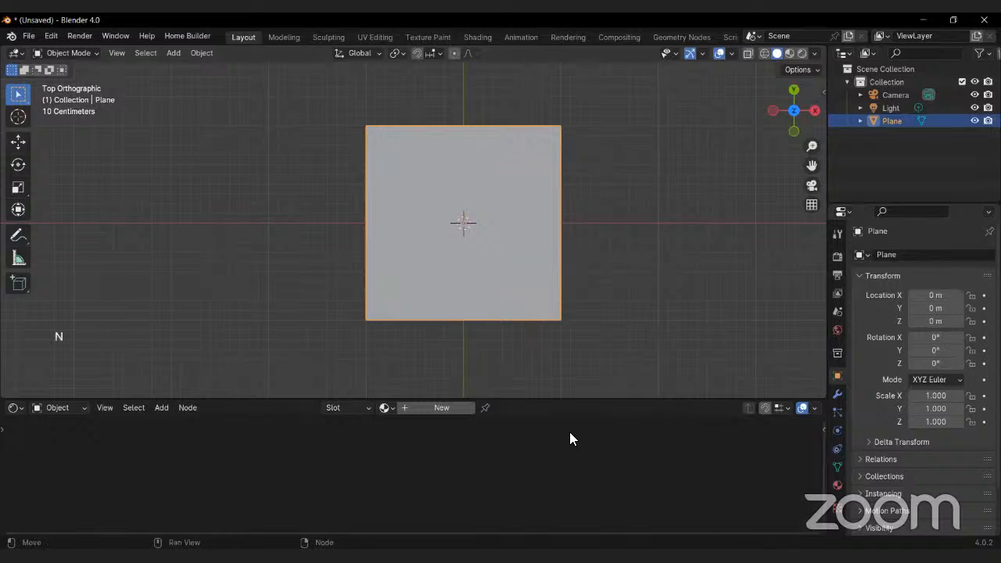
left_click_drag(582, 400, 585, 363)
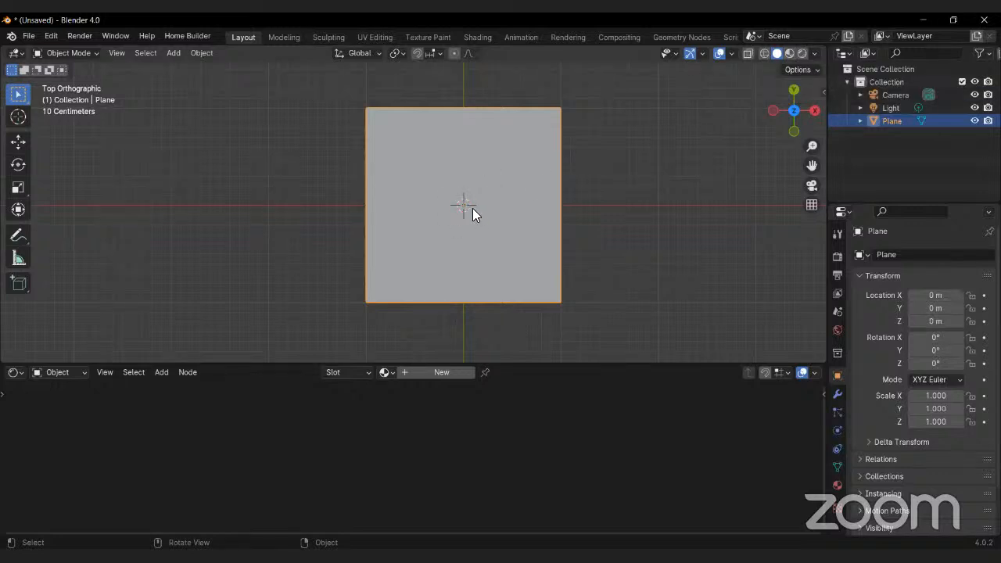
Step: Set the viewport shading to Material Preview and create a new material for the plane
key("z")
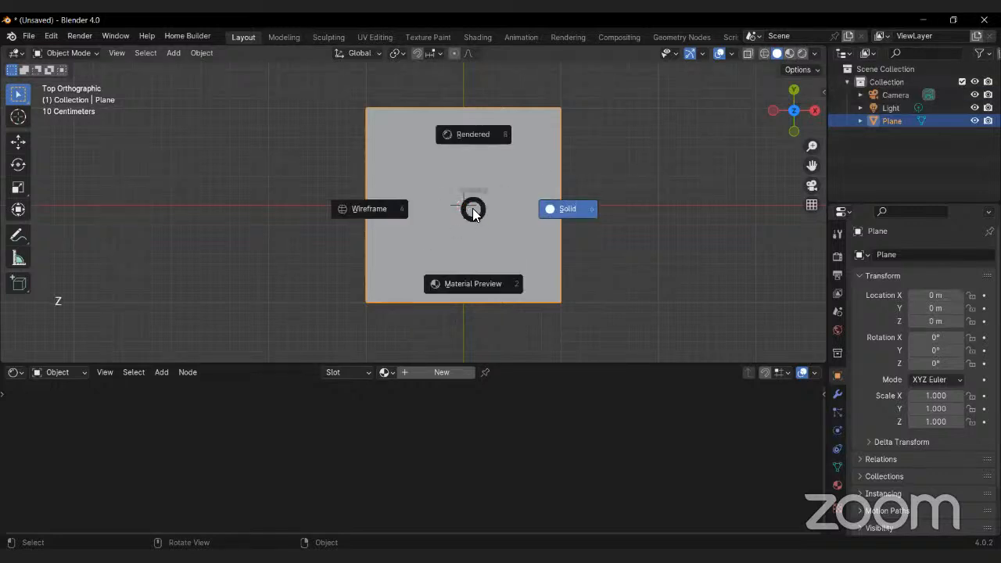
left_click(461, 288)
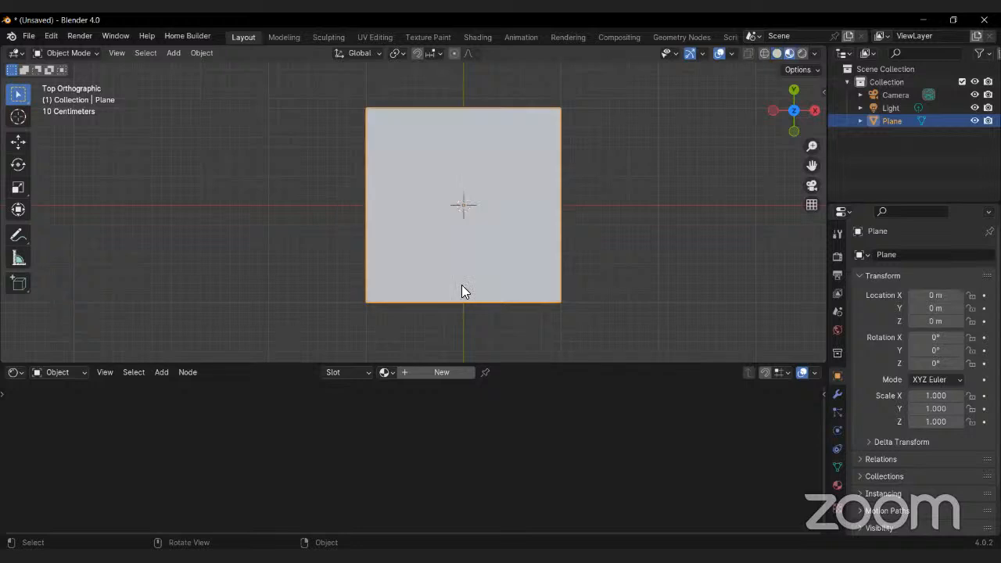
left_click(432, 372)
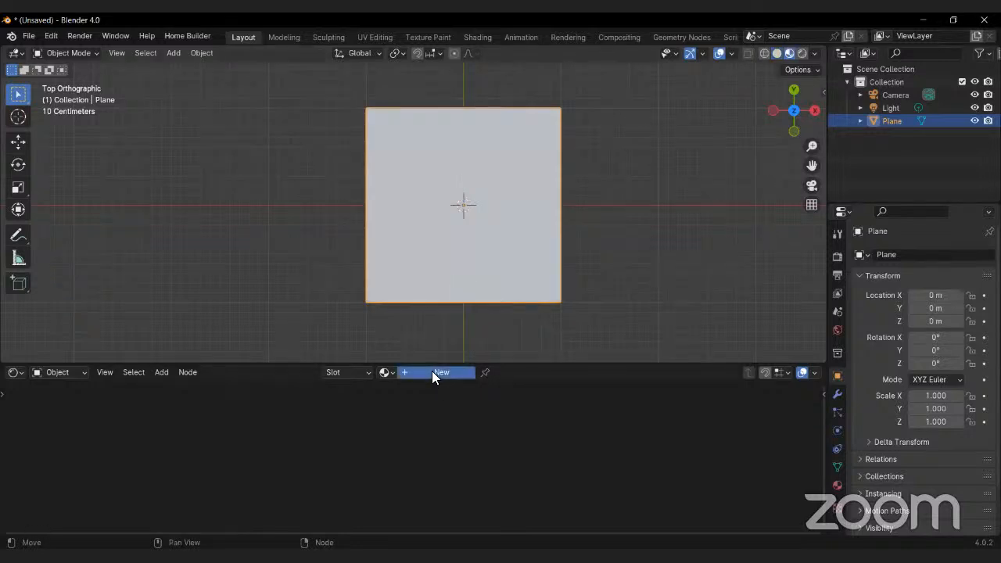
Step: Enlarge the Shader Editor area and bring the Principled BSDF and Material Output nodes into a readable close-up
scroll(444, 470, "up", 6)
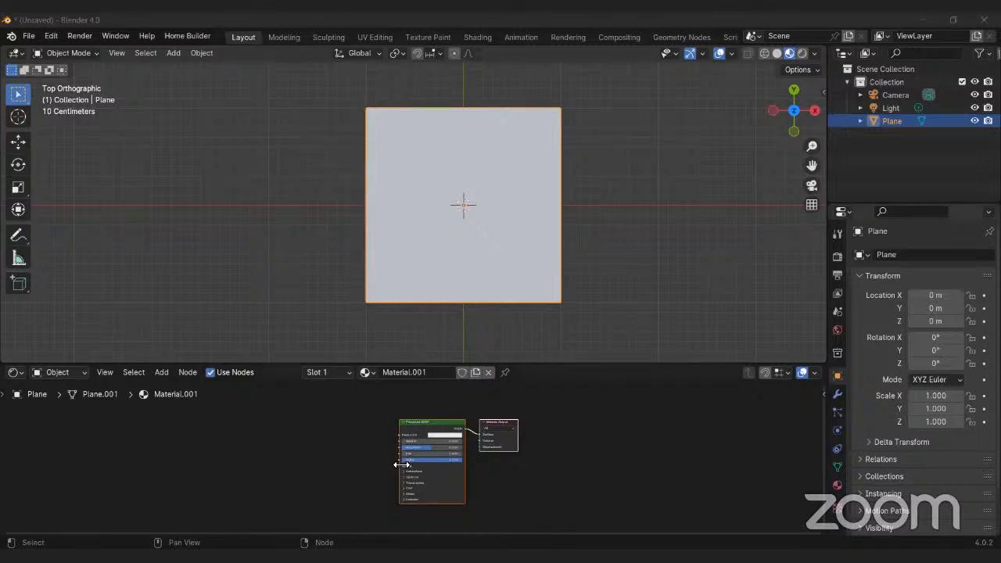
left_click_drag(554, 367, 560, 341)
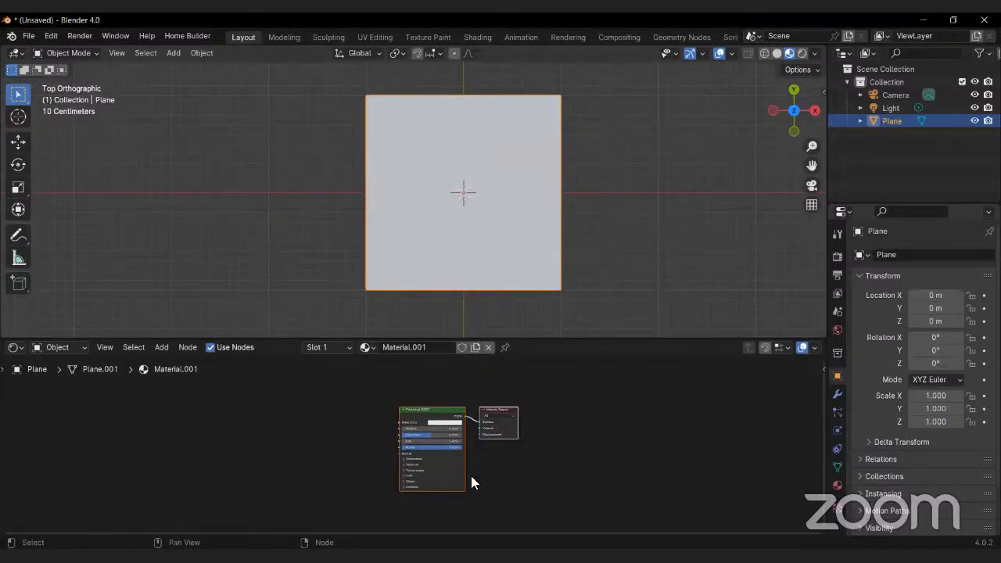
scroll(471, 475, "up", 2)
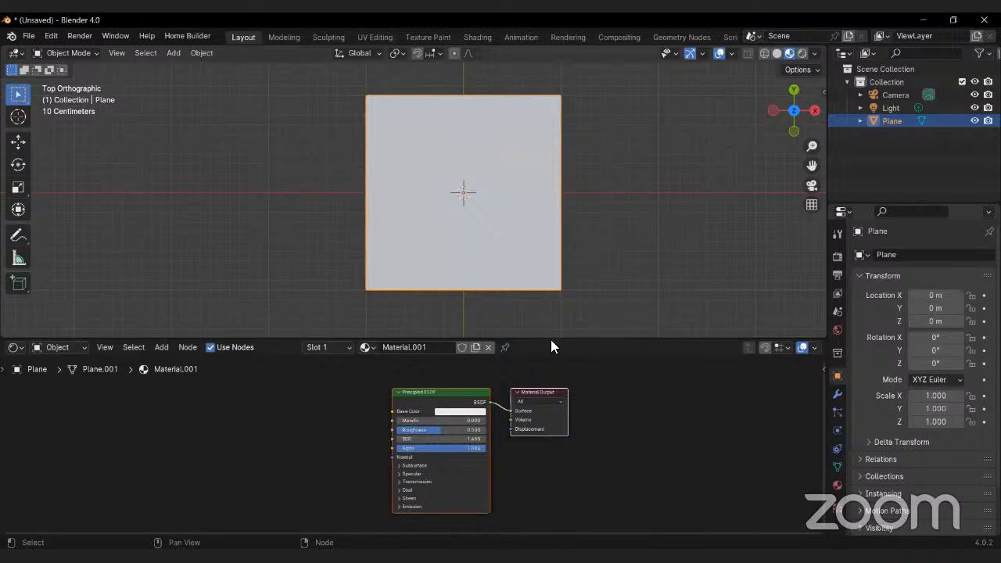
left_click_drag(556, 338, 559, 313)
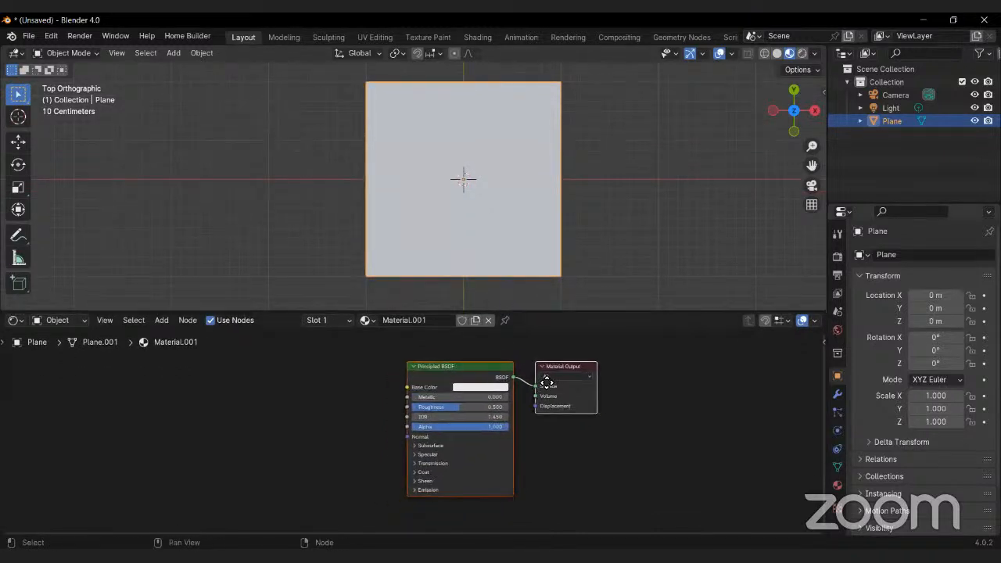
middle_click_drag(547, 383, 550, 381)
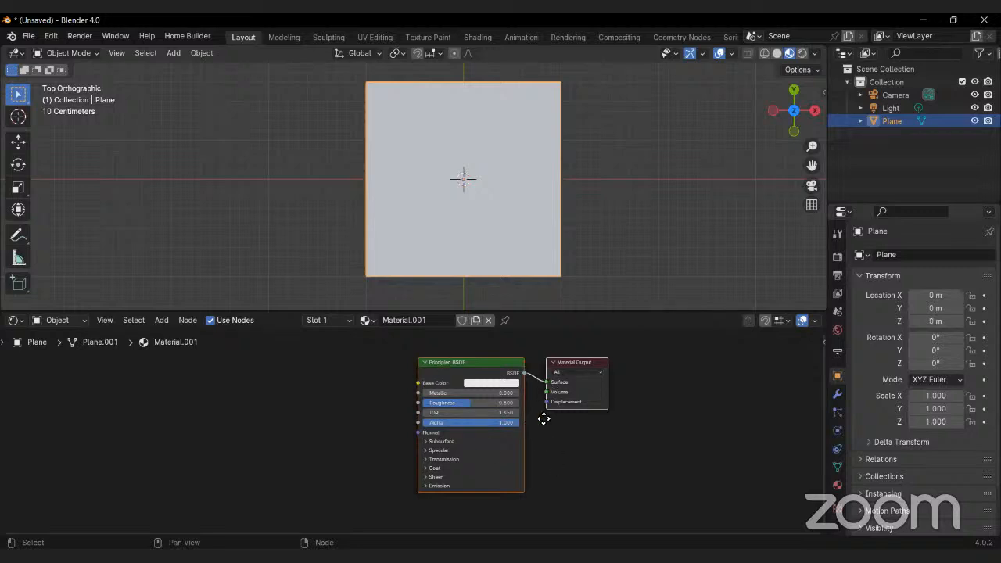
middle_click_drag(544, 418, 571, 417)
scroll(516, 439, "up", 2)
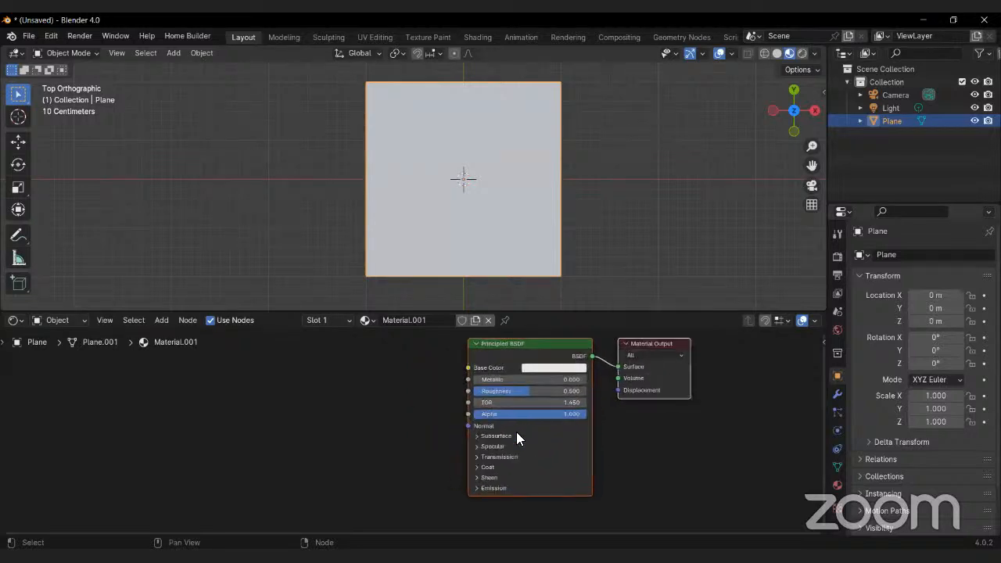
Step: Add a Bump node feeding the Principled BSDF's Normal input and place it beside that node
scroll(512, 234, "up", 1)
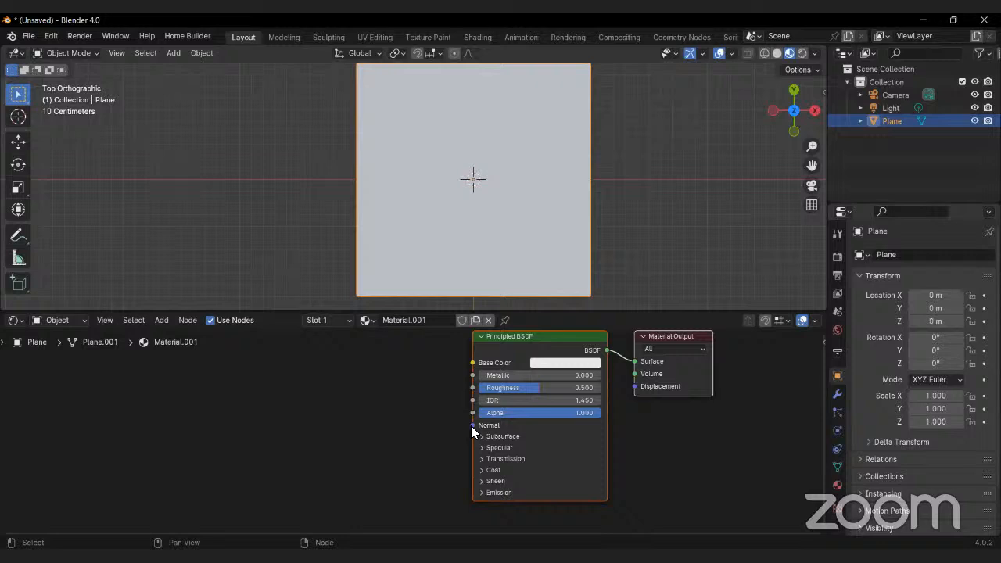
left_click_drag(471, 426, 422, 431)
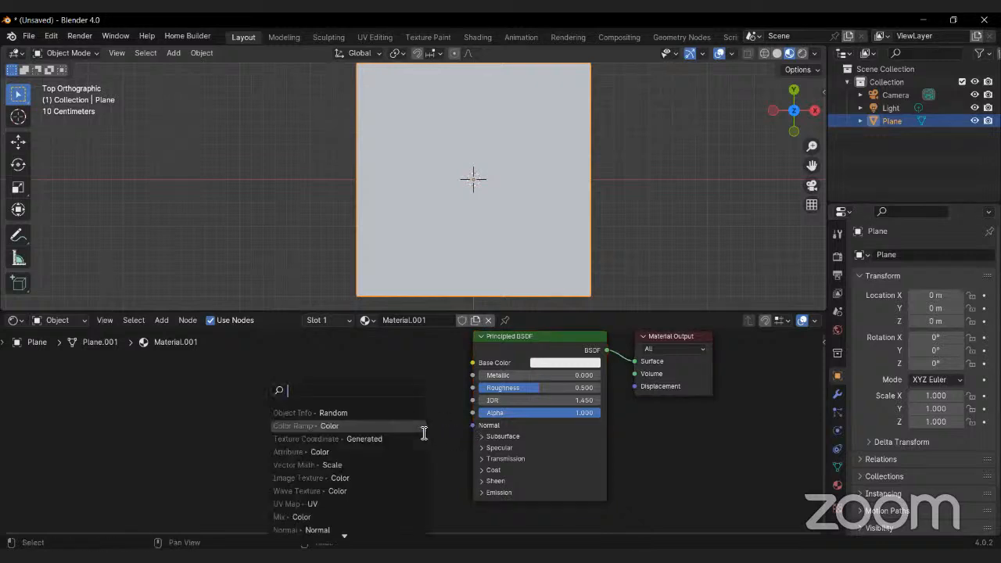
type("bump")
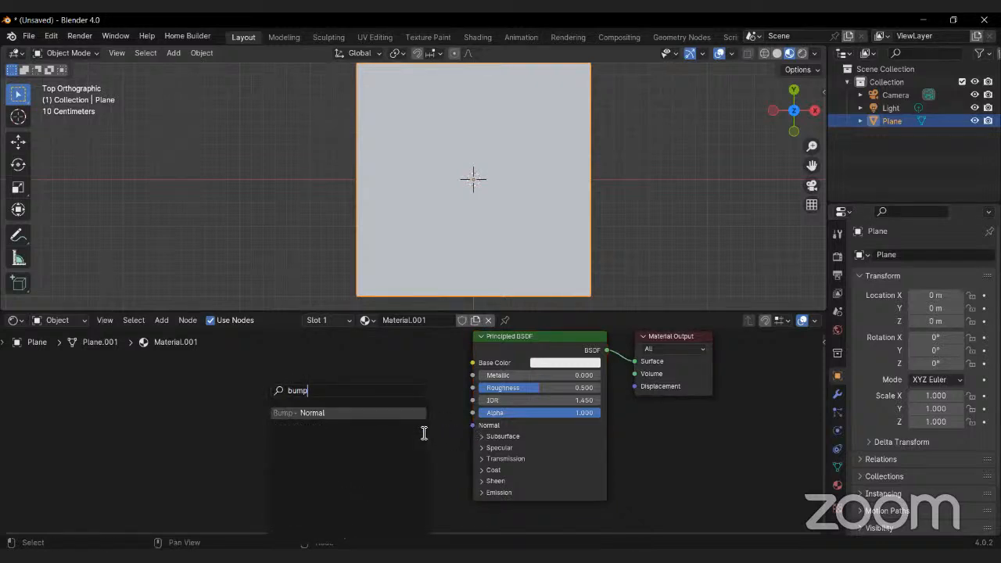
key("Return")
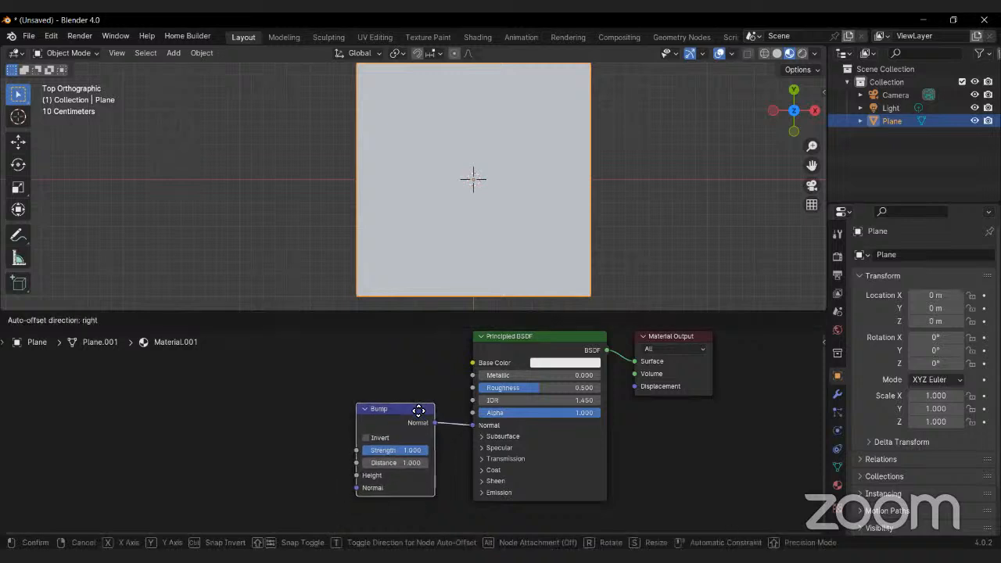
left_click(452, 413)
Step: Add a Noise Texture node with its Fac output linked to the Bump node's Height input
middle_click_drag(435, 412, 556, 400)
scroll(496, 453, "up", 1)
left_click_drag(493, 464, 483, 459)
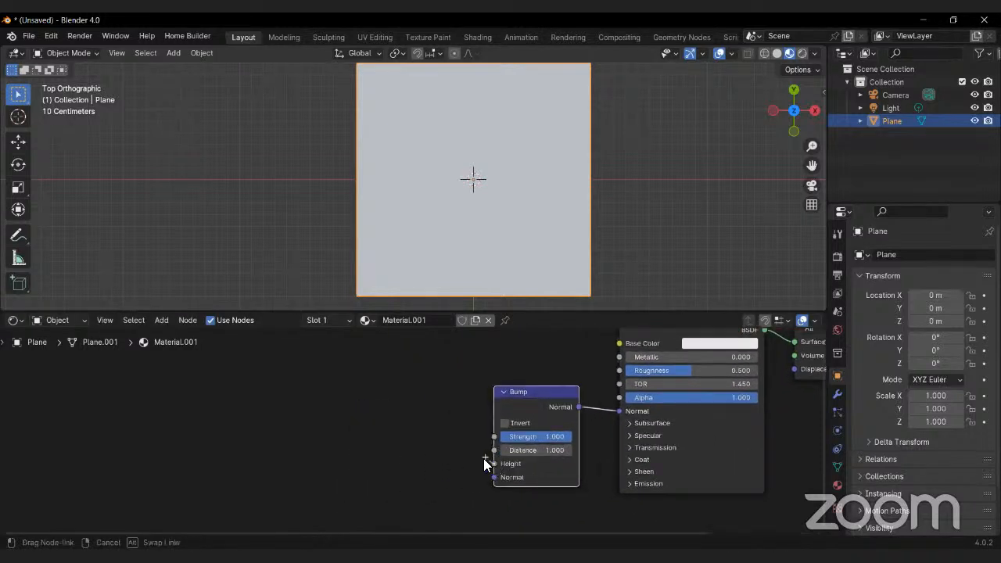
left_click_drag(428, 417, 432, 414)
type("noise")
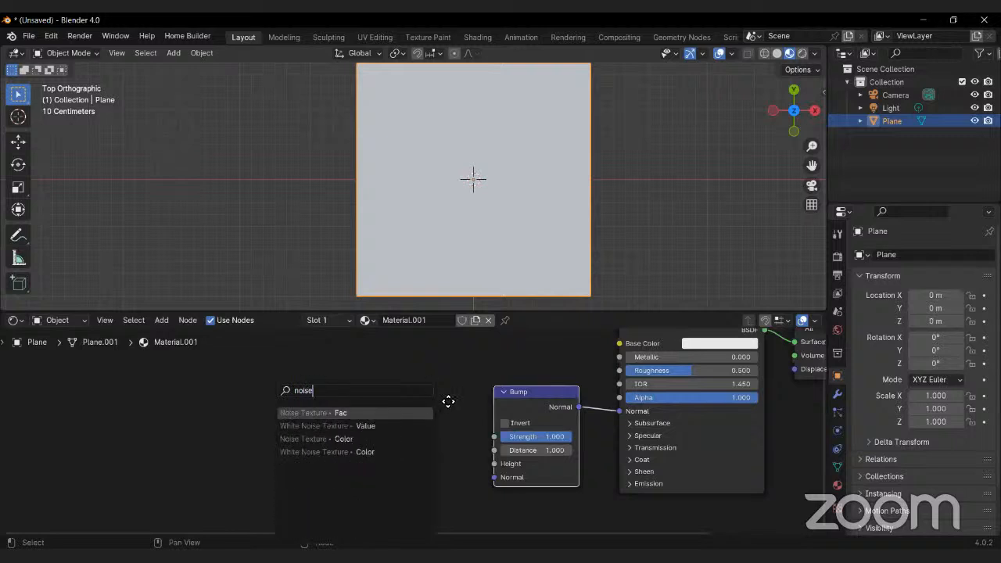
key("Return")
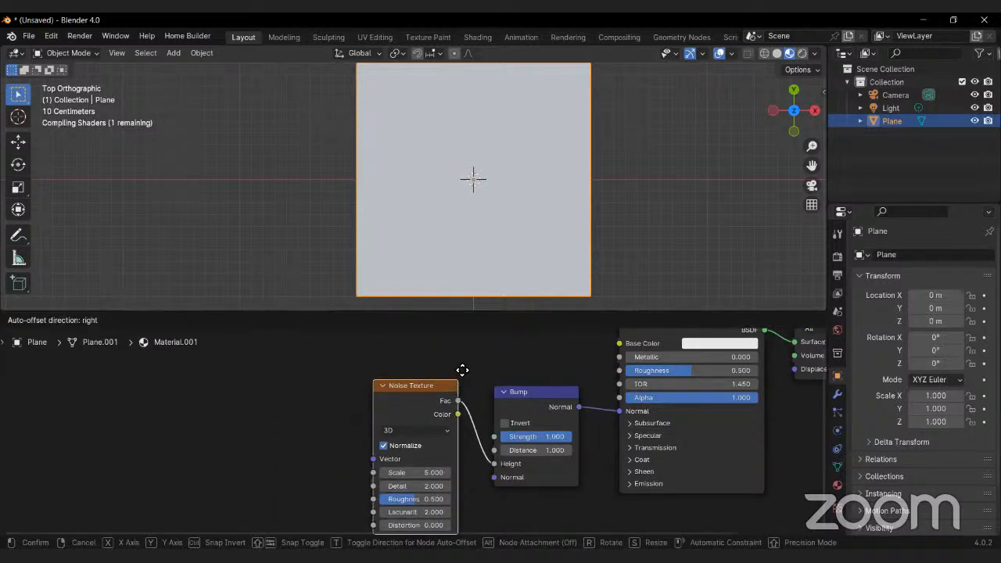
left_click(464, 371)
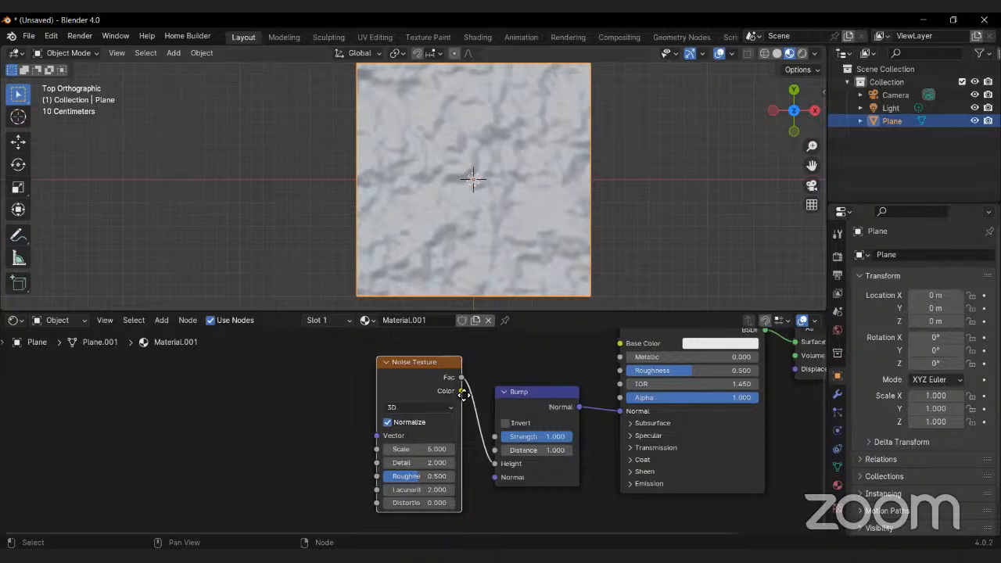
Step: Check in the add-on preferences that Node Wrangler is enabled, searching for "node", and close the preferences window
middle_click_drag(451, 396, 532, 399)
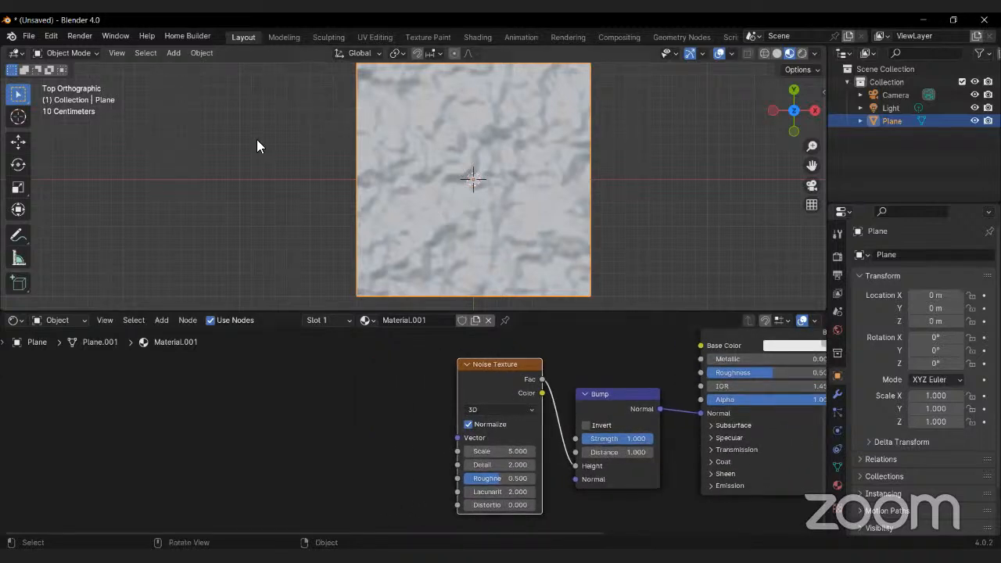
left_click(47, 36)
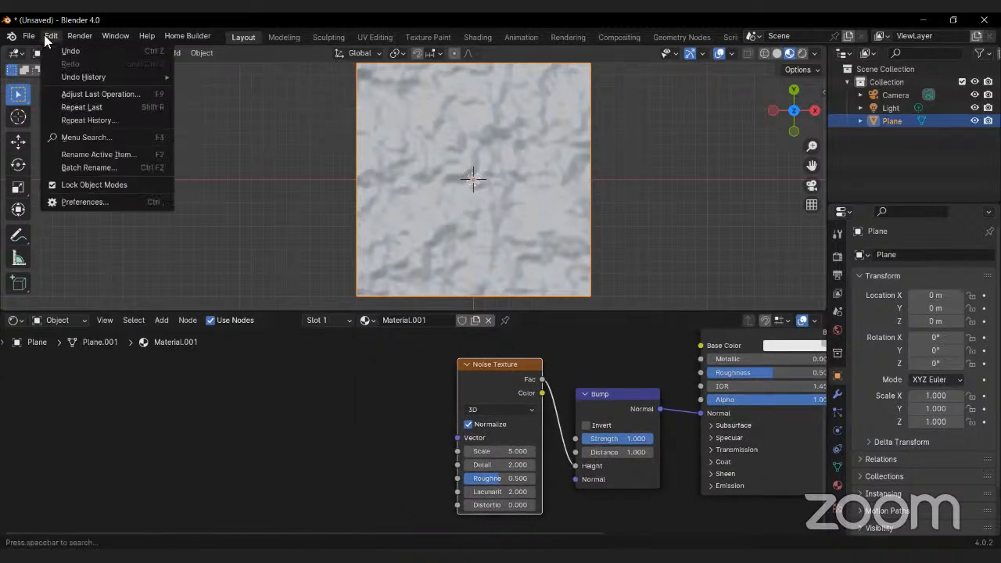
left_click(85, 202)
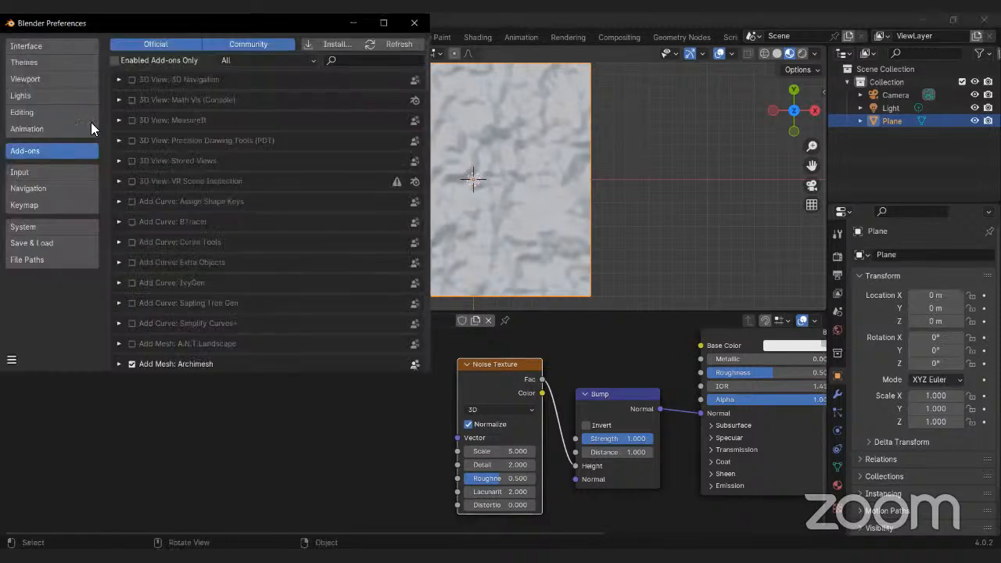
left_click(368, 62)
type("node")
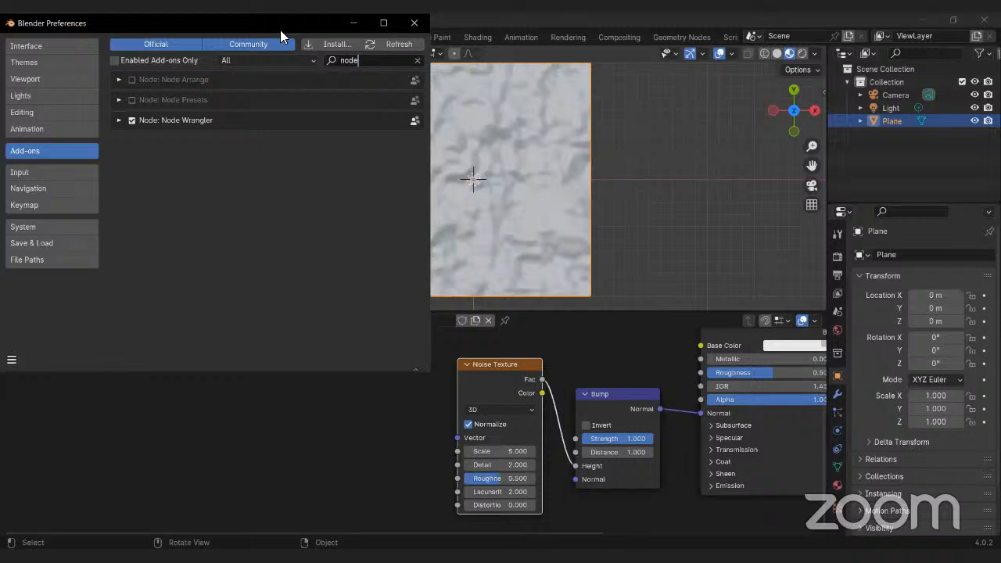
left_click_drag(280, 30, 542, 139)
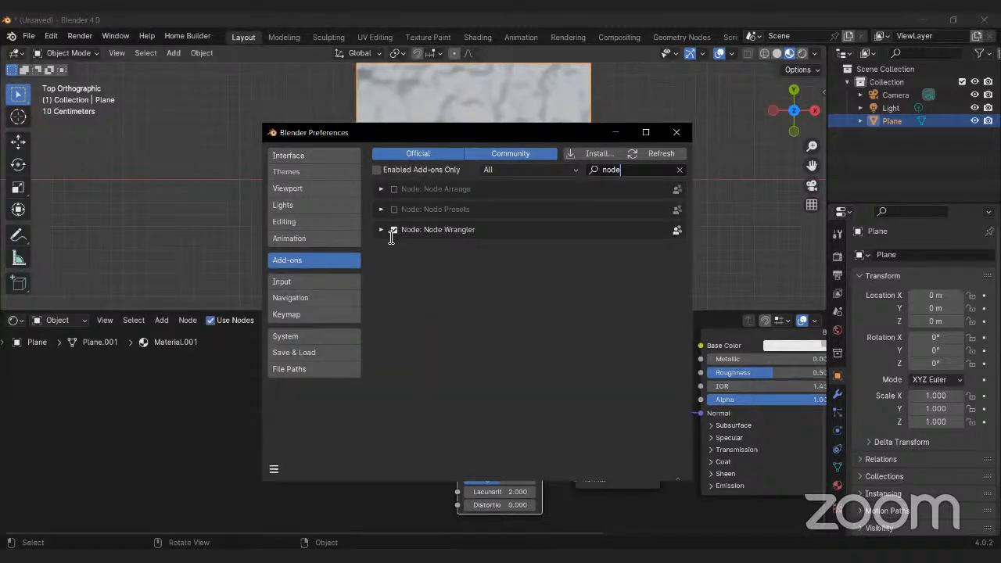
left_click(677, 133)
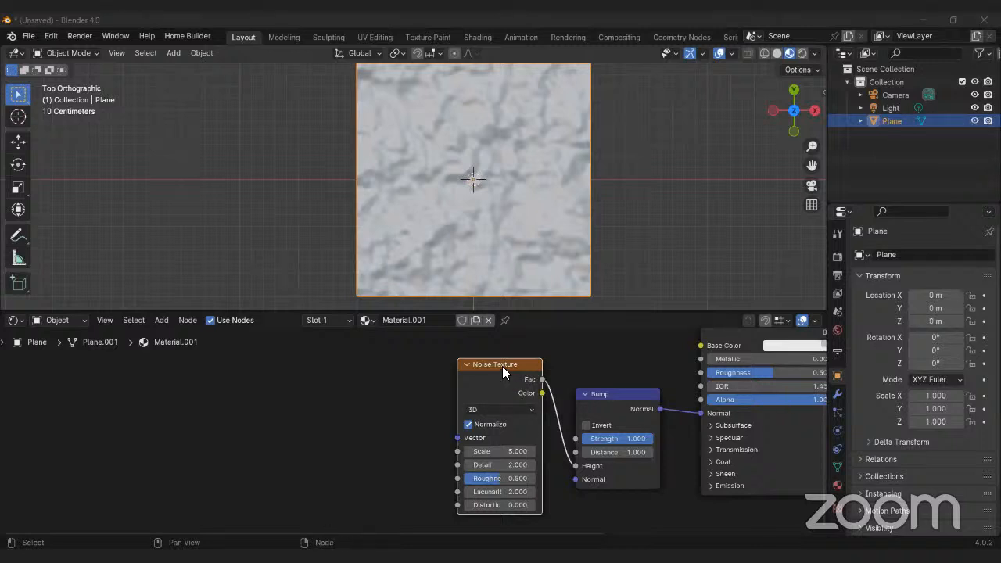
Step: Add Texture Coordinate and Mapping nodes to the Noise Texture with Node Wrangler and feed the Mapping node from the Object coordinates
key("ctrl")
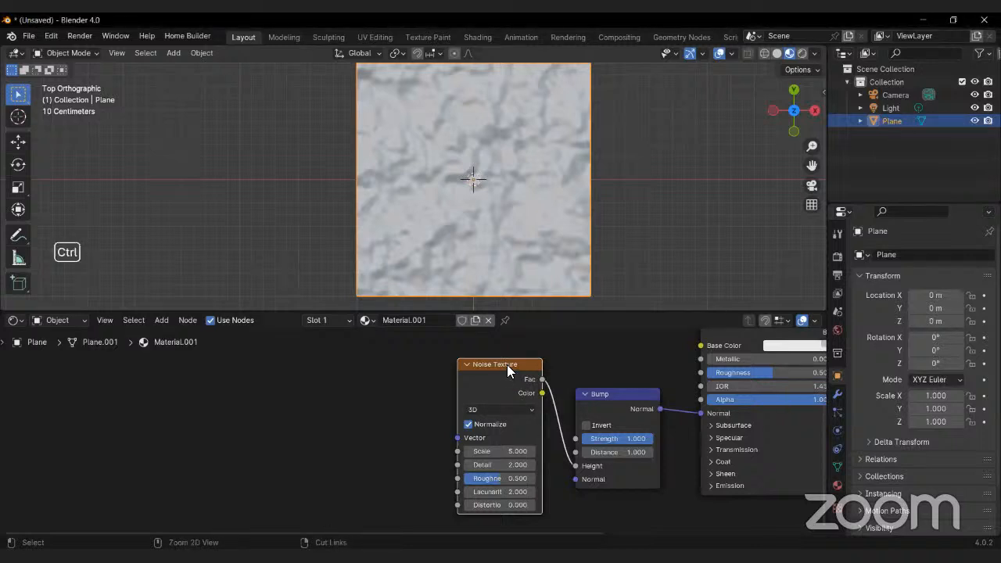
key("ctrl+t")
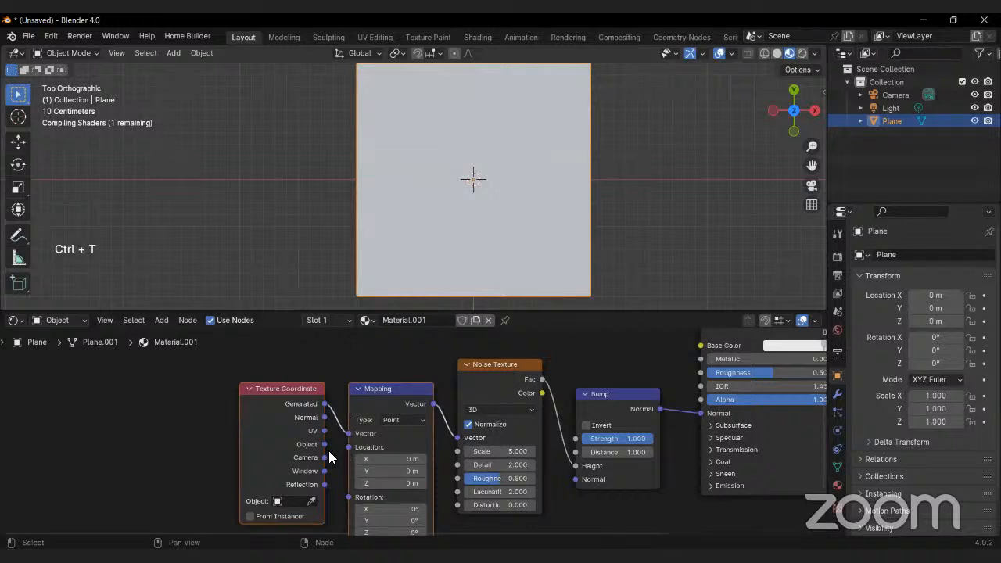
left_click_drag(324, 444, 348, 434)
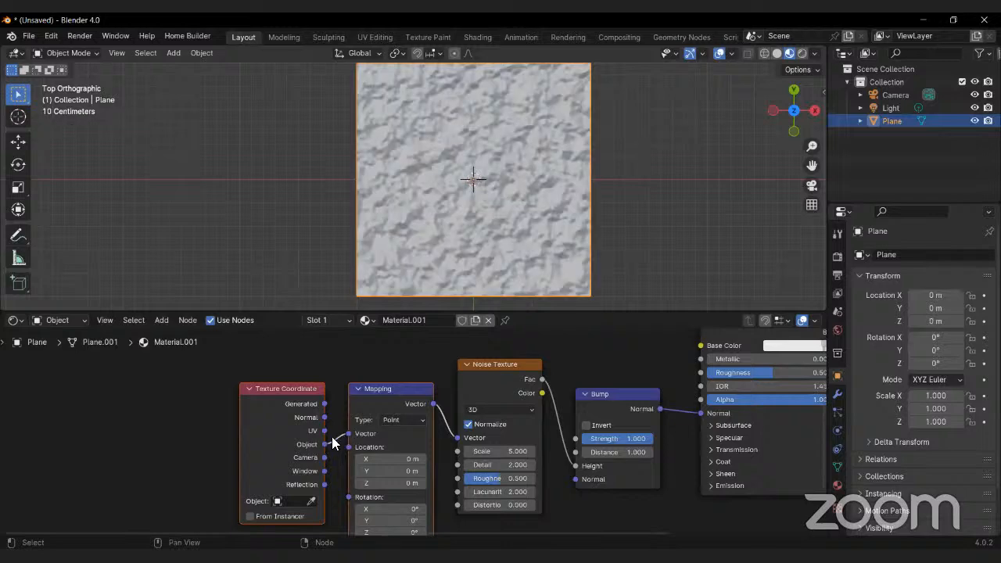
Step: Set the Bump node's Distance to 0.1
middle_click_drag(472, 414, 323, 411)
scroll(548, 462, "up", 2)
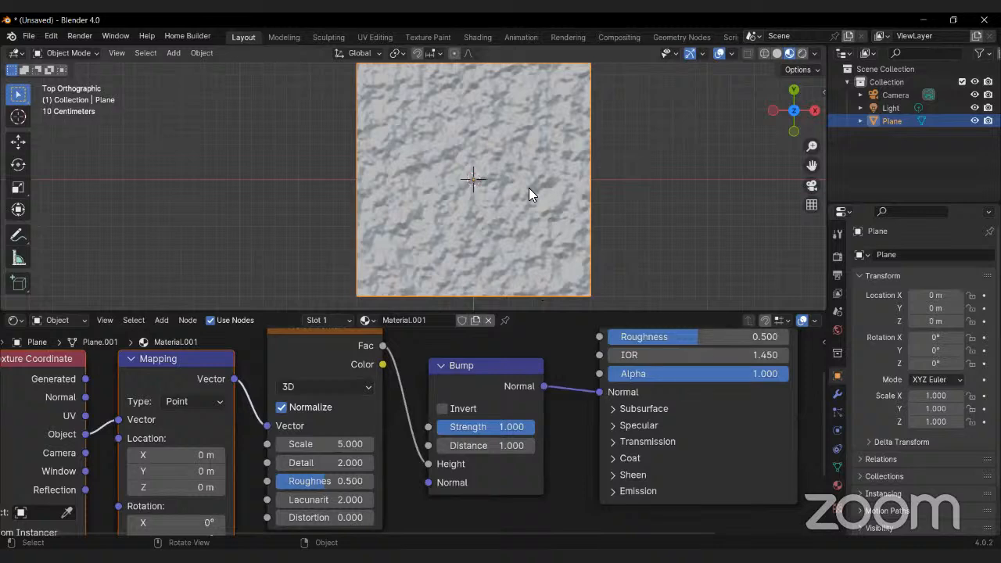
left_click(486, 445)
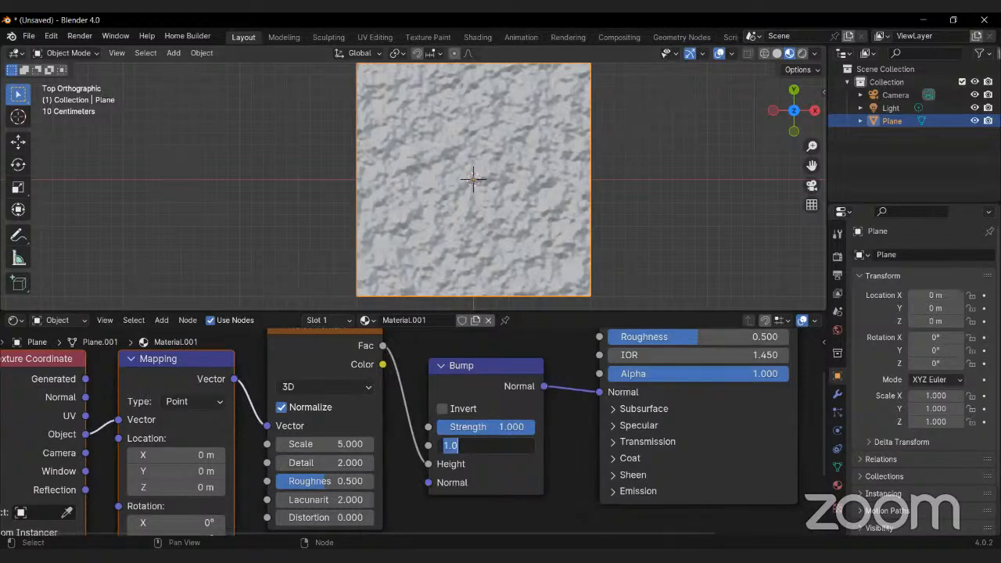
left_click(587, 463)
left_click_drag(490, 445, 470, 445, "shift")
left_click(485, 445)
key("BackSpace")
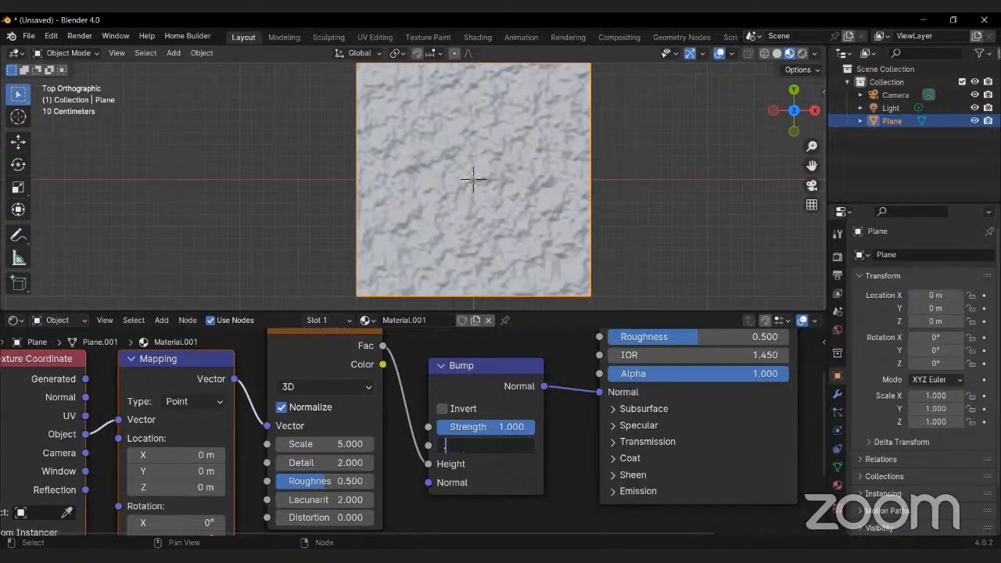
type("0.1")
key("Return")
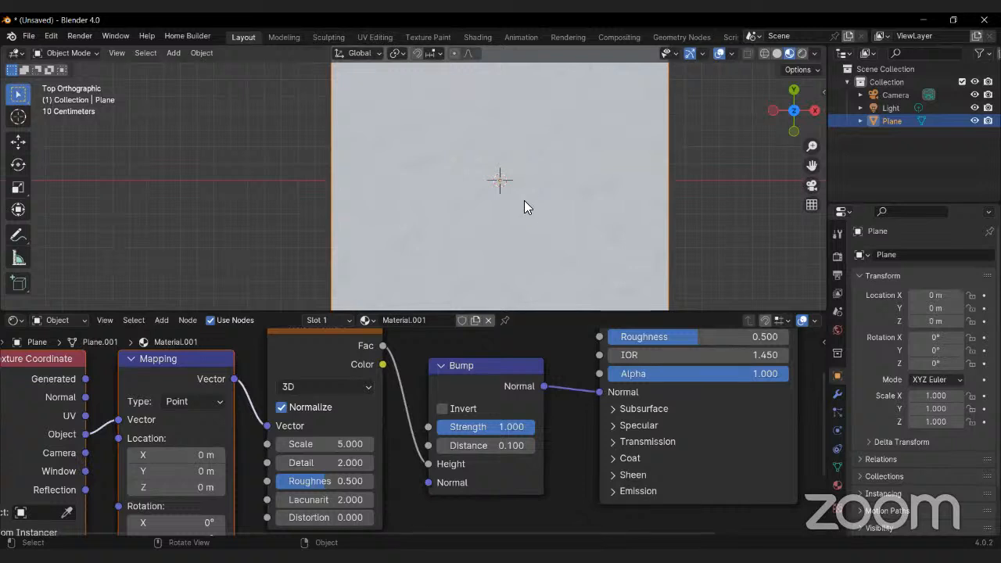
Step: Examine the bump relief on the plane's surface in perspective and from the top view
mouse_move(524, 200)
middle_mouse_down()
mouse_move(511, 175)
mouse_move(508, 198)
middle_mouse_up()
key("KP_Decimal")
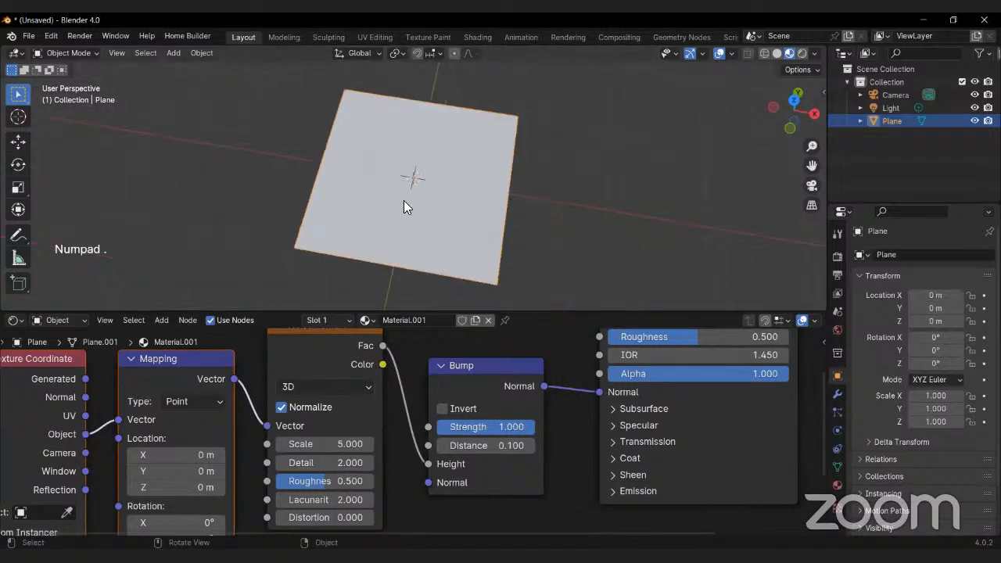
middle_click_drag(404, 205, 442, 214)
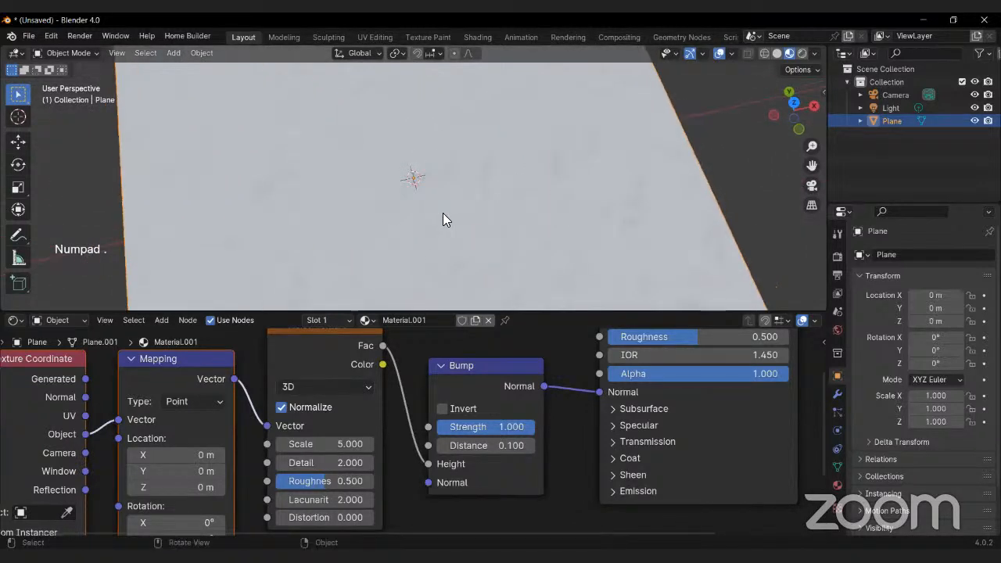
key("KP_7")
scroll(464, 227, "down", 3)
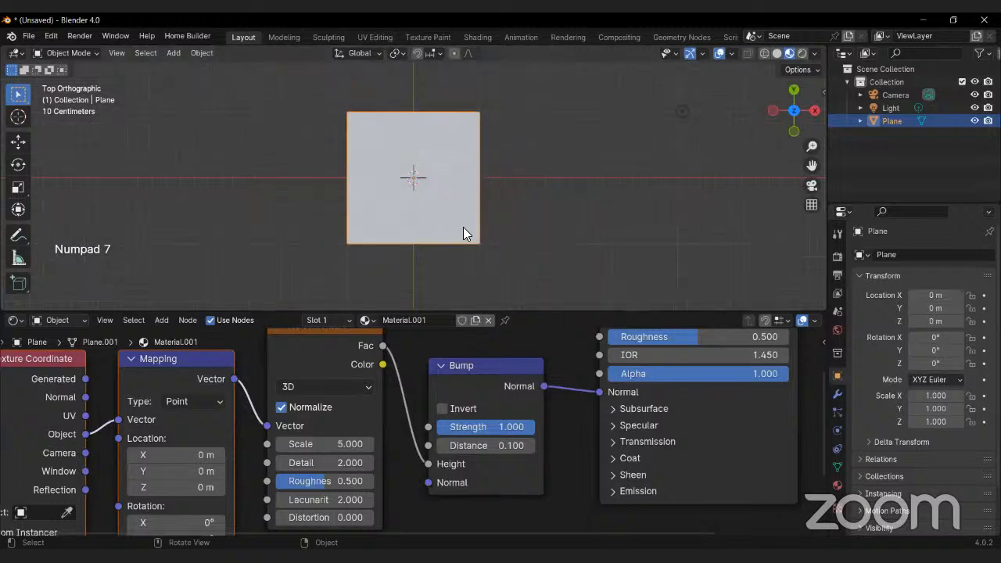
scroll(418, 392, "down", 3)
middle_click_drag(453, 355, 477, 374)
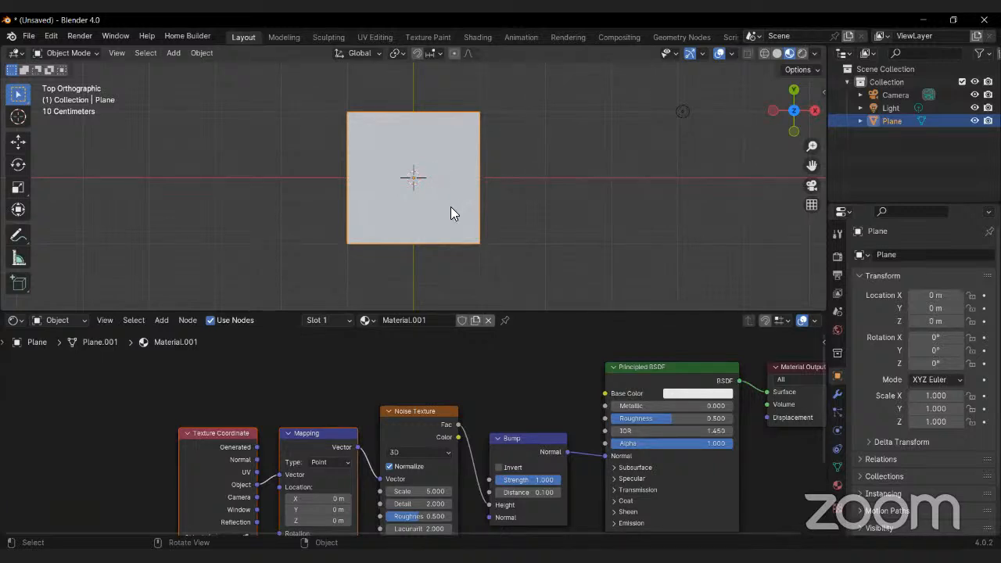
scroll(450, 206, "up", 4)
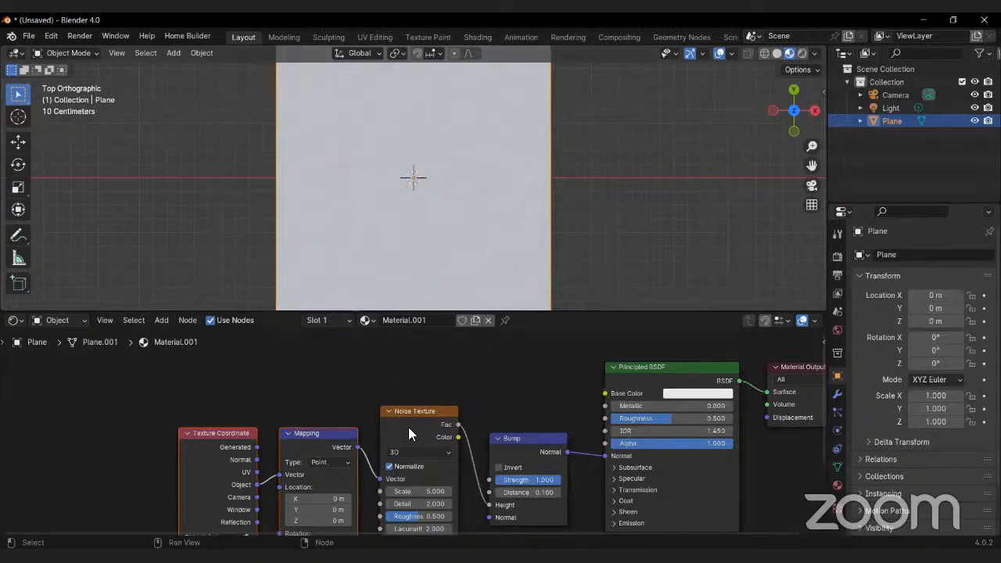
Step: Add a Voronoi Texture node and place it above the Noise Texture node
scroll(405, 407, "down", 3)
middle_click_drag(409, 384, 406, 415)
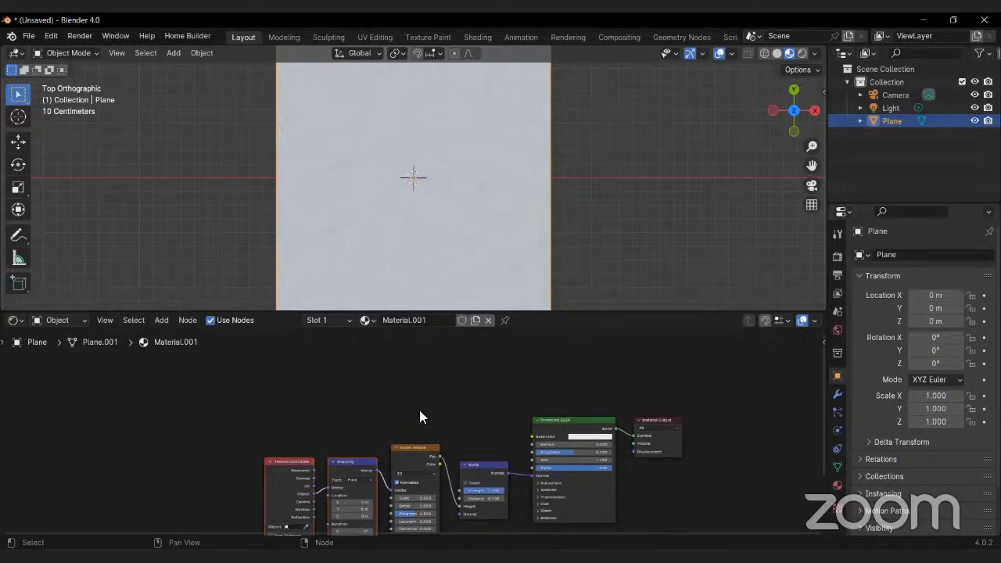
scroll(410, 387, "up", 3)
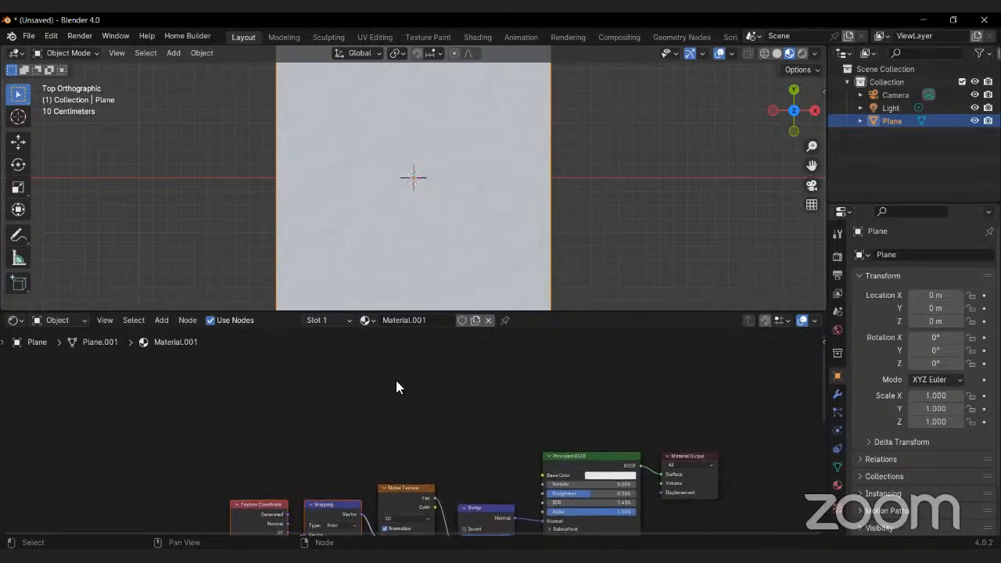
key("shift")
key("shift+a")
left_click(386, 382)
type("v")
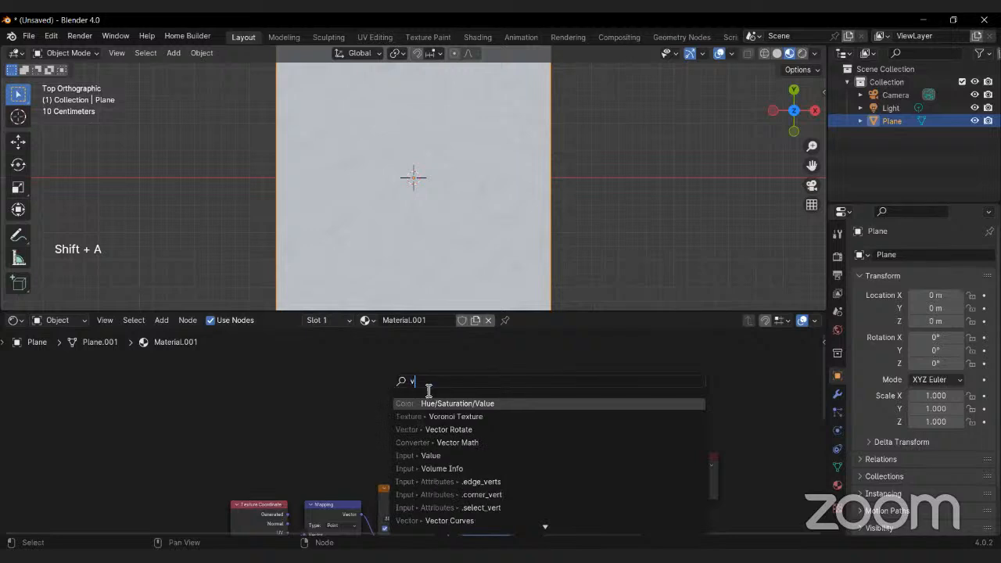
type("or")
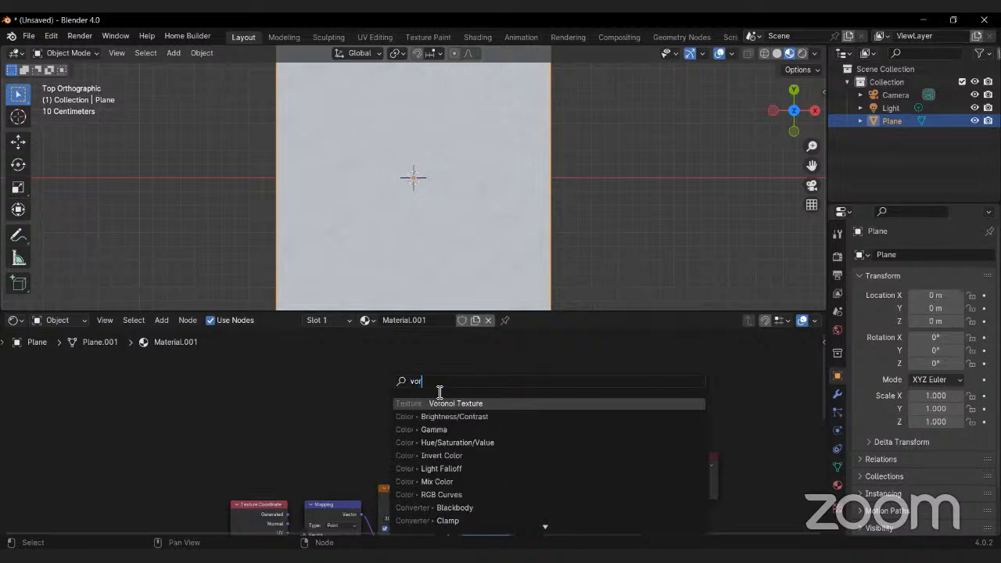
left_click(461, 403)
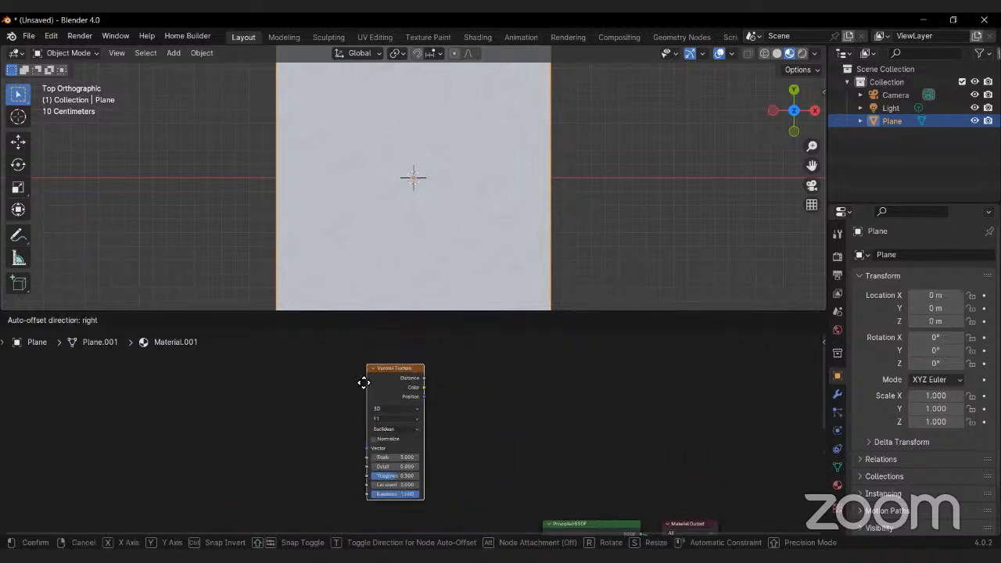
left_click(373, 419)
middle_click_drag(426, 422, 403, 393)
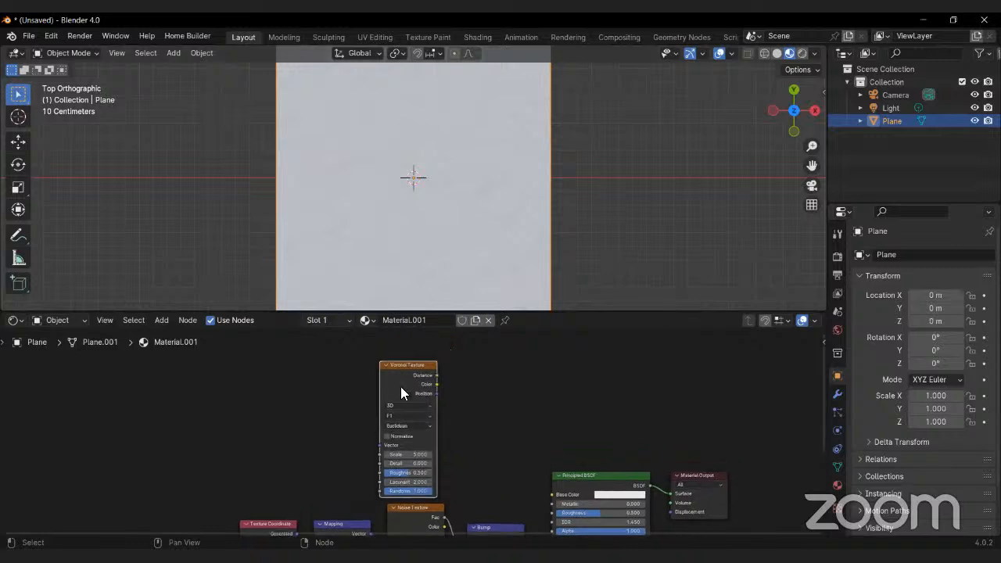
left_click_drag(405, 385, 403, 380)
middle_click_drag(382, 475, 378, 448)
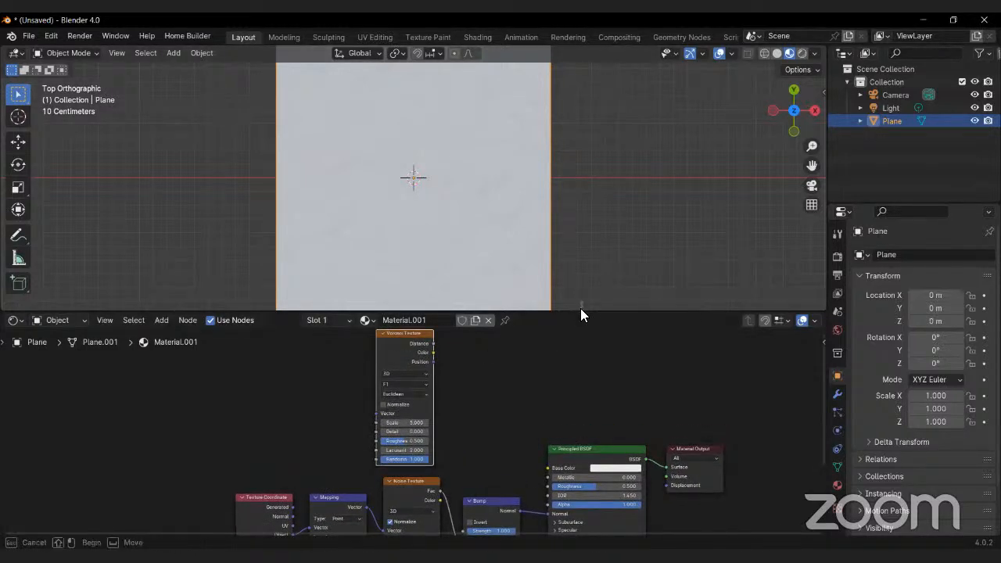
Step: Enlarge the Shader Editor area and link the Mapping node's Vector output to the Voronoi Texture's Vector input
left_click(580, 308)
left_click_drag(582, 311, 586, 255)
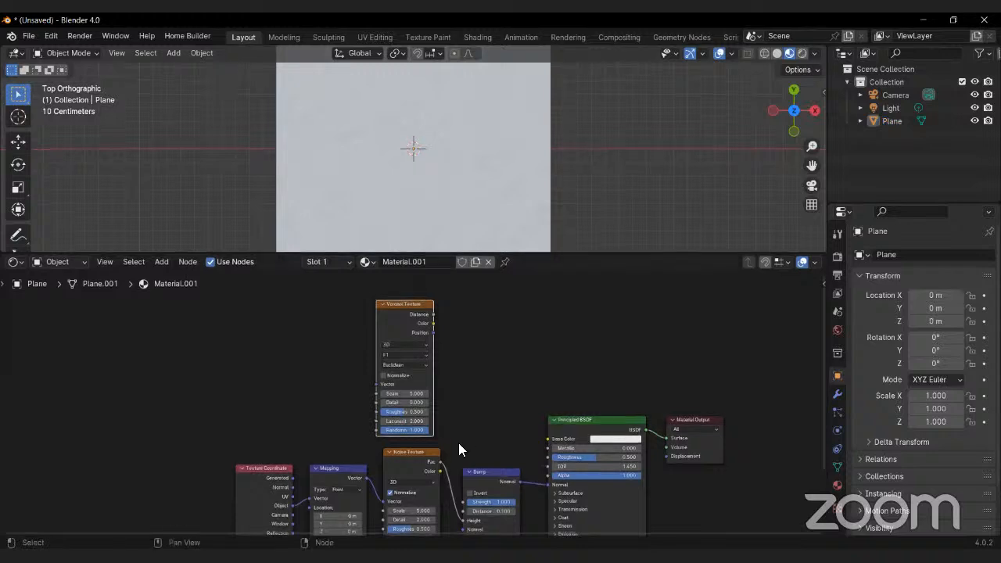
scroll(392, 469, "up", 2)
left_click_drag(351, 507, 360, 378)
middle_click_drag(503, 366, 526, 412)
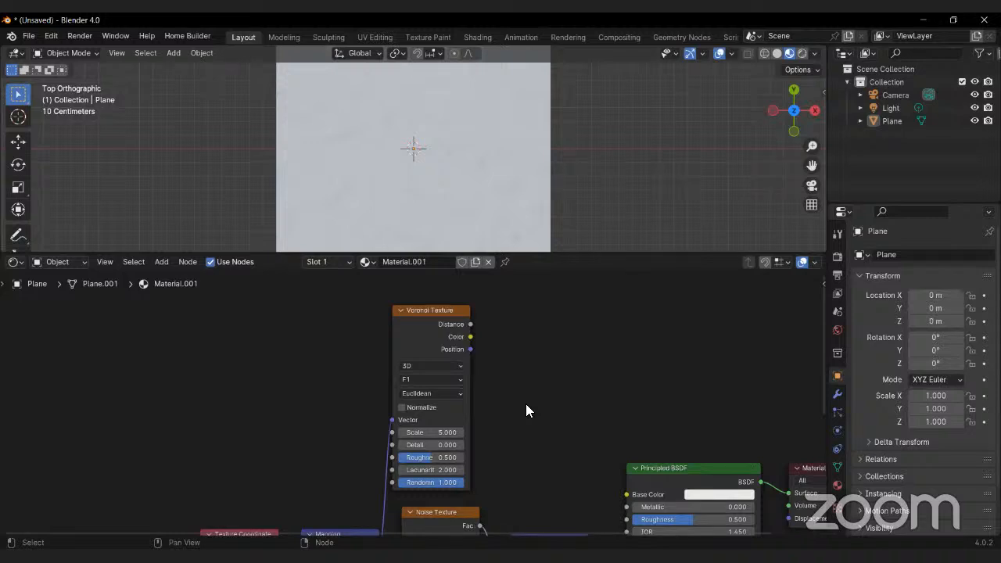
Step: Preview the Voronoi Texture node's output on the plane and set its feature output to Distance to Edge
key("shift+ctrl")
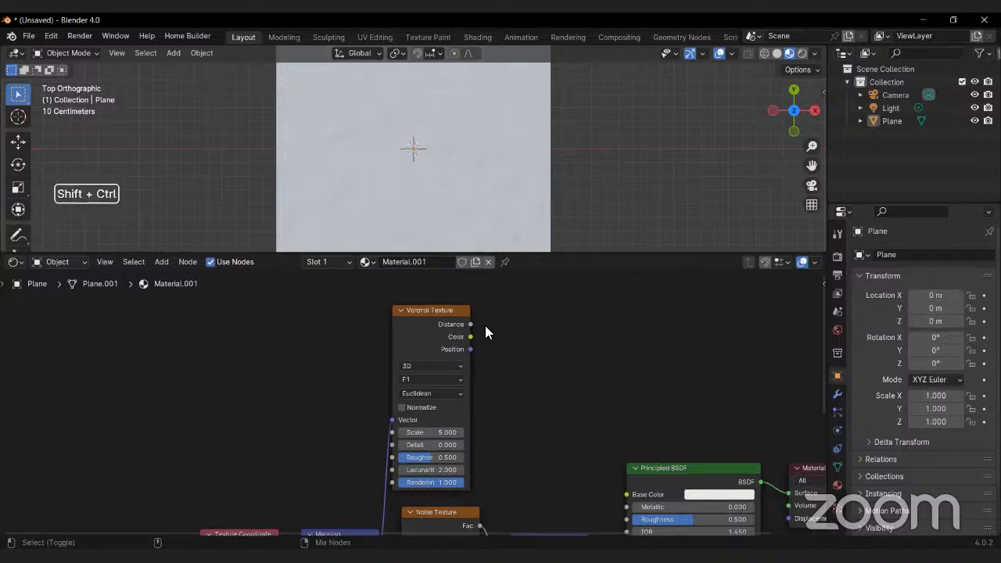
left_click(446, 313, "ctrl+shift")
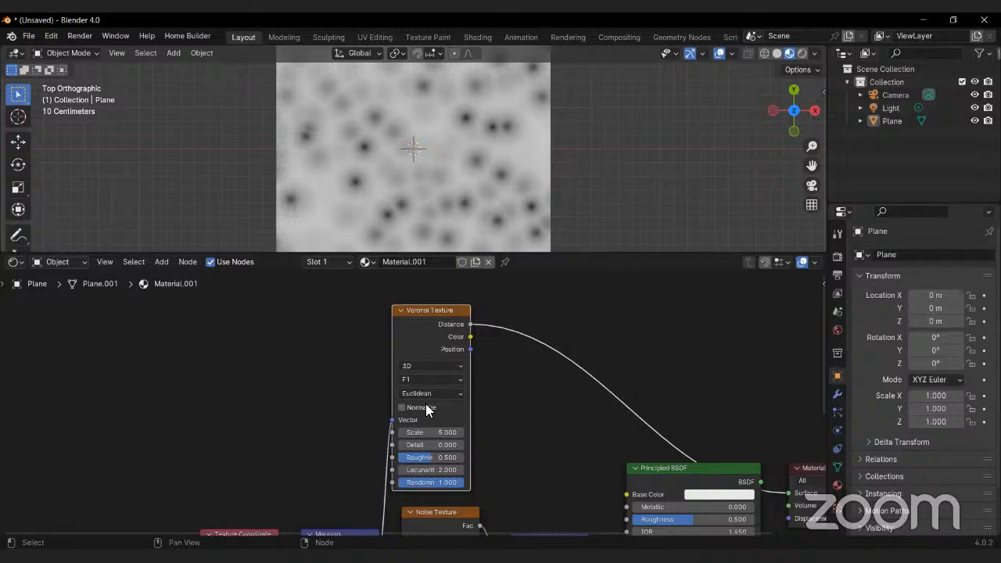
left_click(427, 380)
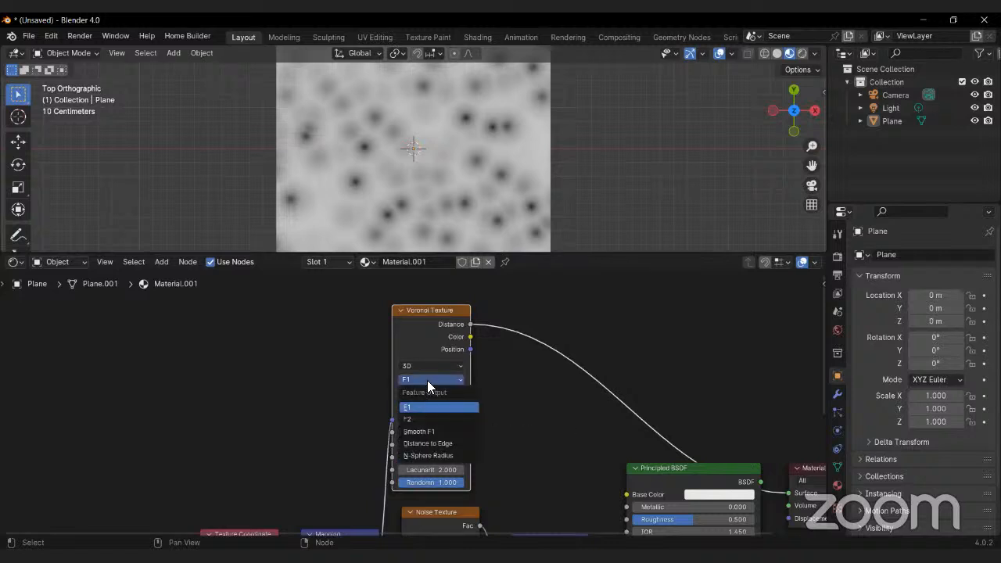
left_click(427, 443)
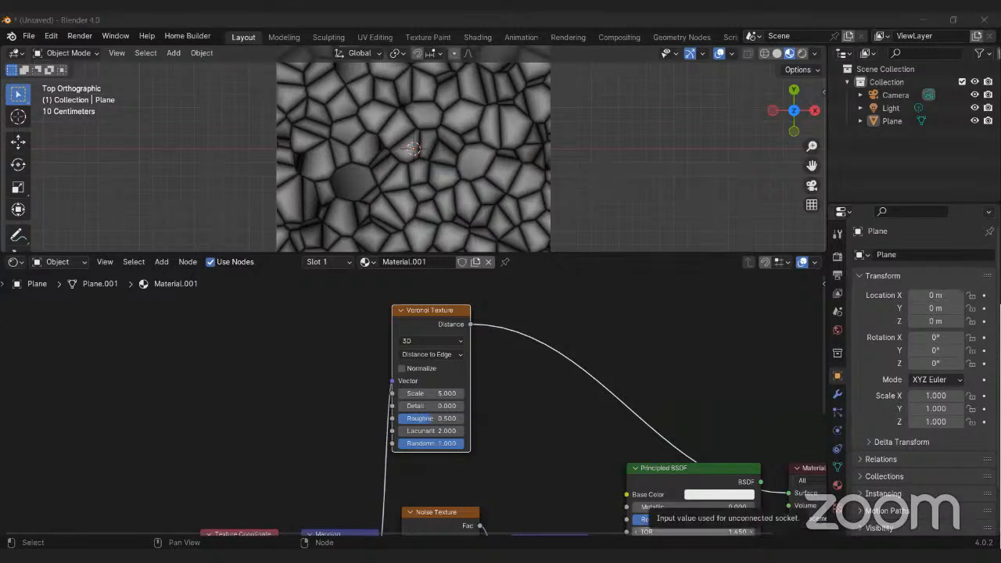
Step: Add a Color Ramp node and insert it on the link leaving the Voronoi Texture's Distance output
scroll(520, 422, "up", 1)
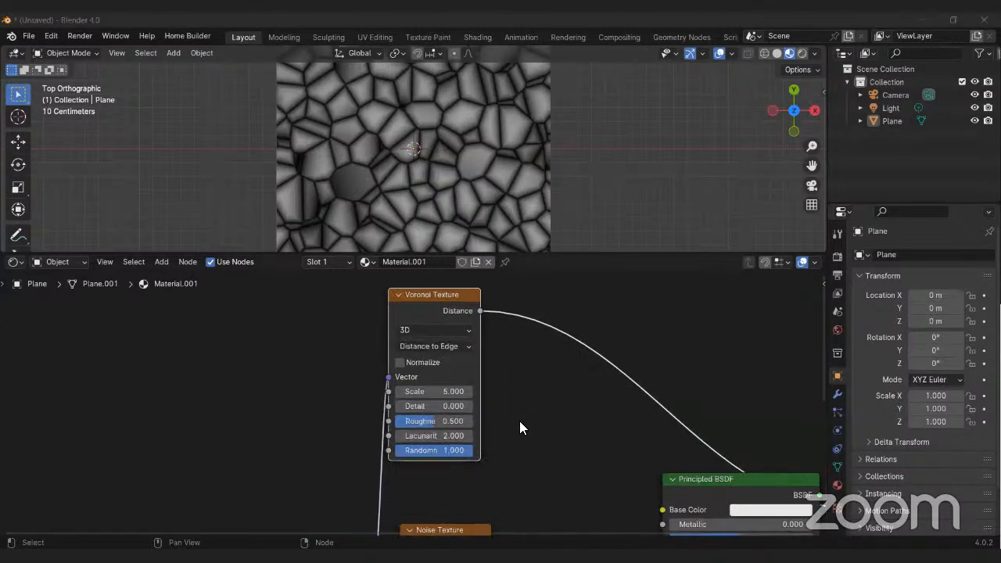
middle_click_drag(513, 391, 412, 442)
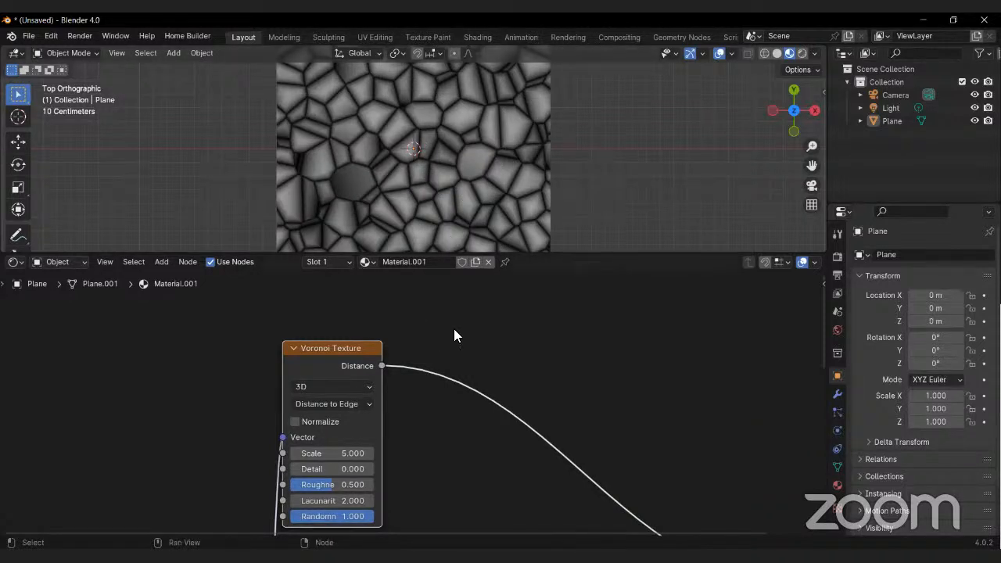
middle_click_drag(431, 327, 364, 298)
scroll(399, 302, "down", 1)
scroll(399, 309, "down", 1)
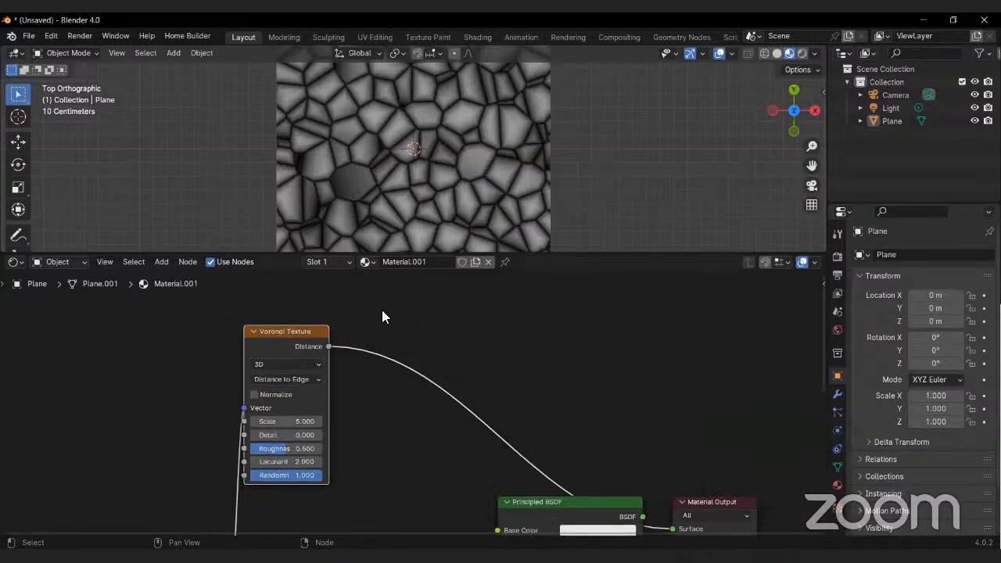
key("shift+a")
type("c")
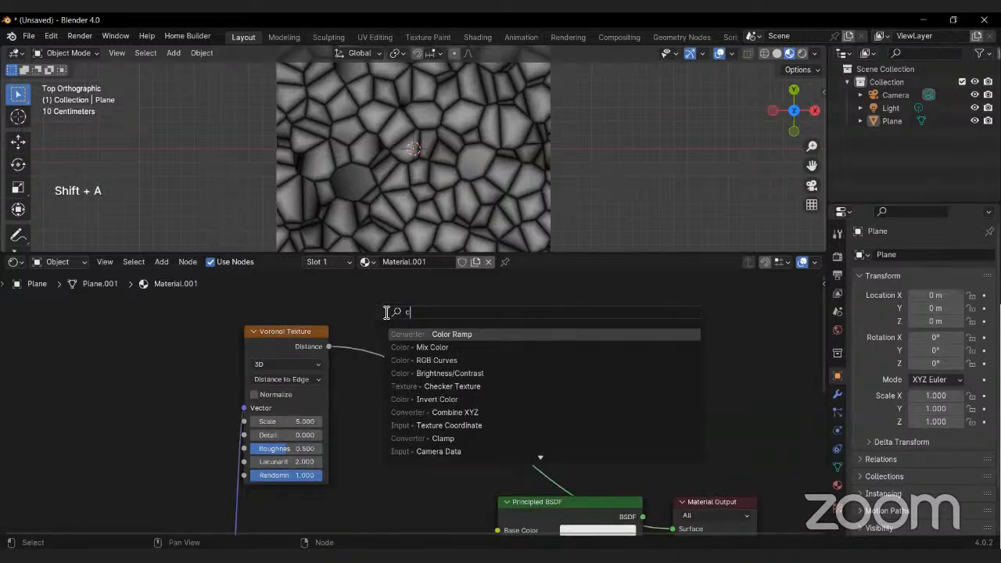
left_click(491, 335)
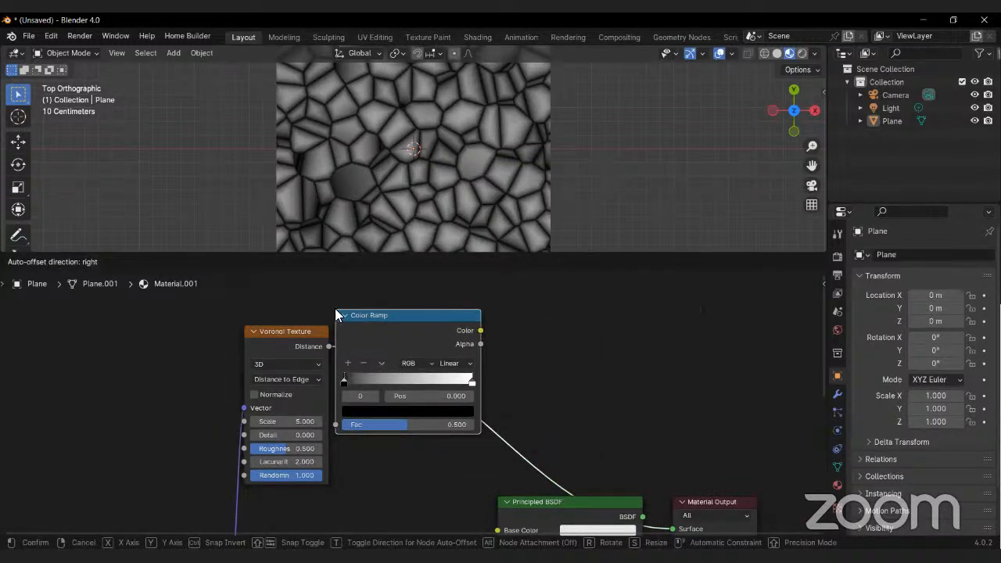
left_click(335, 309)
Step: Set the Color Ramp's white stop to position 0.047 and keep the black stop at 0
middle_click_drag(453, 359, 406, 364)
left_click_drag(464, 383, 339, 389)
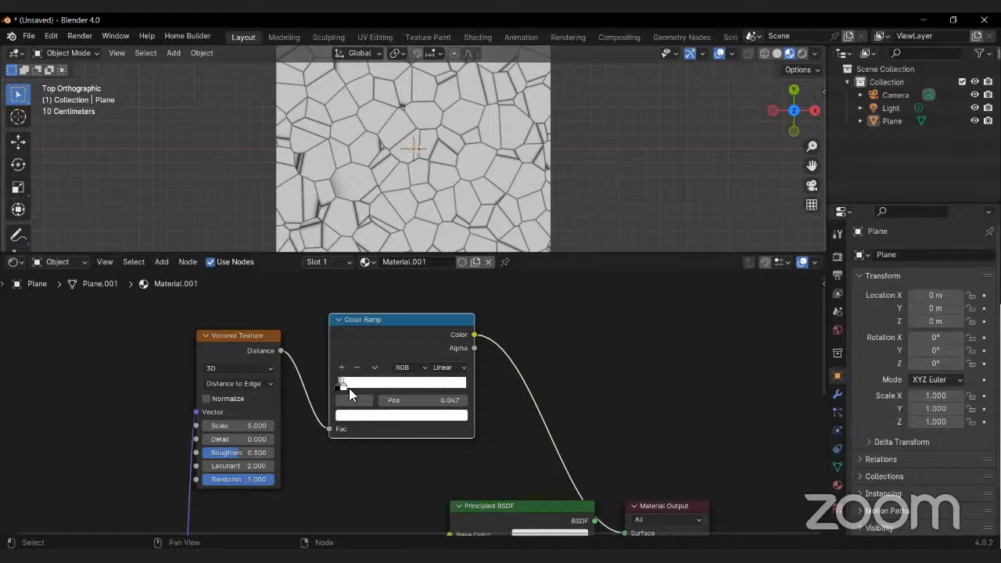
mouse_move(337, 385)
left_mouse_down()
mouse_move(351, 385)
mouse_move(319, 388)
left_mouse_up()
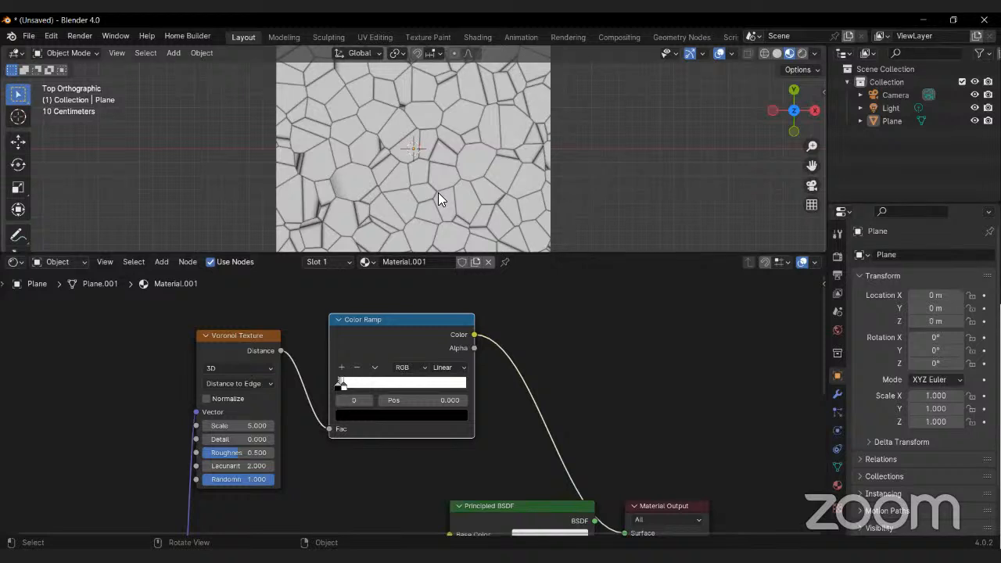
Step: Add a Mix Color node and insert it on the link between the Mapping node and the Voronoi Texture's Vector input
scroll(280, 465, "down", 2)
middle_click_drag(303, 452, 467, 429)
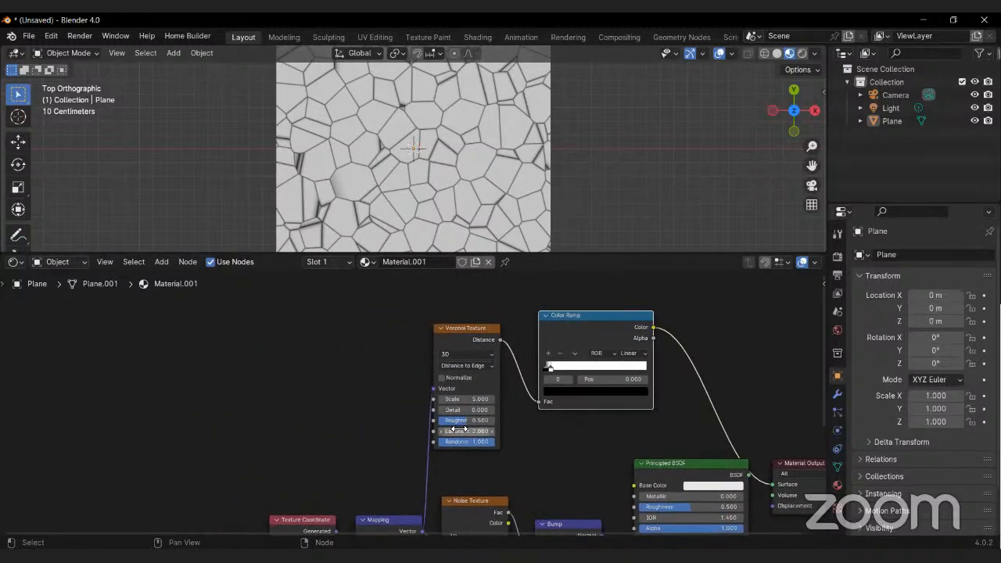
key("shift+a")
left_click(407, 367)
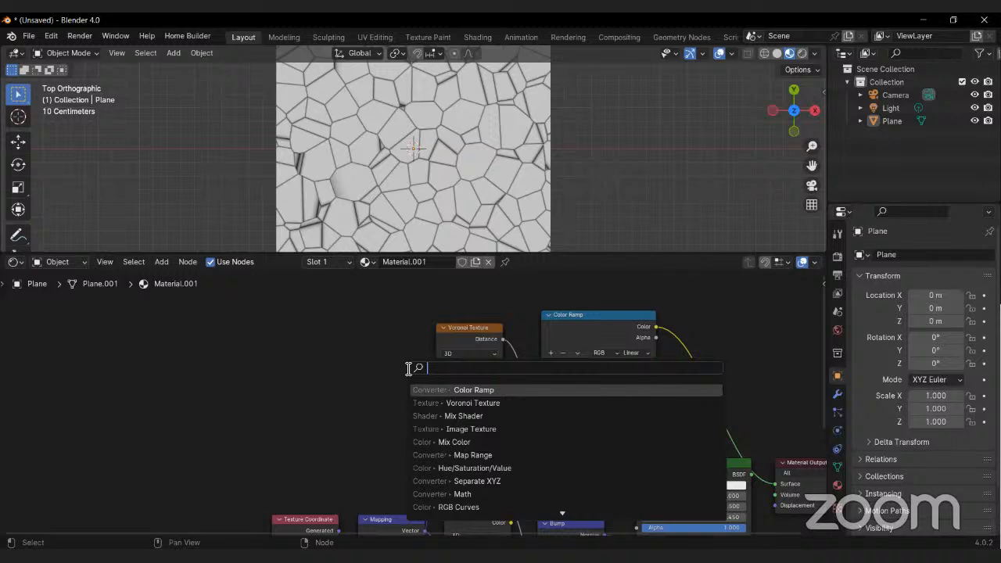
type("mix")
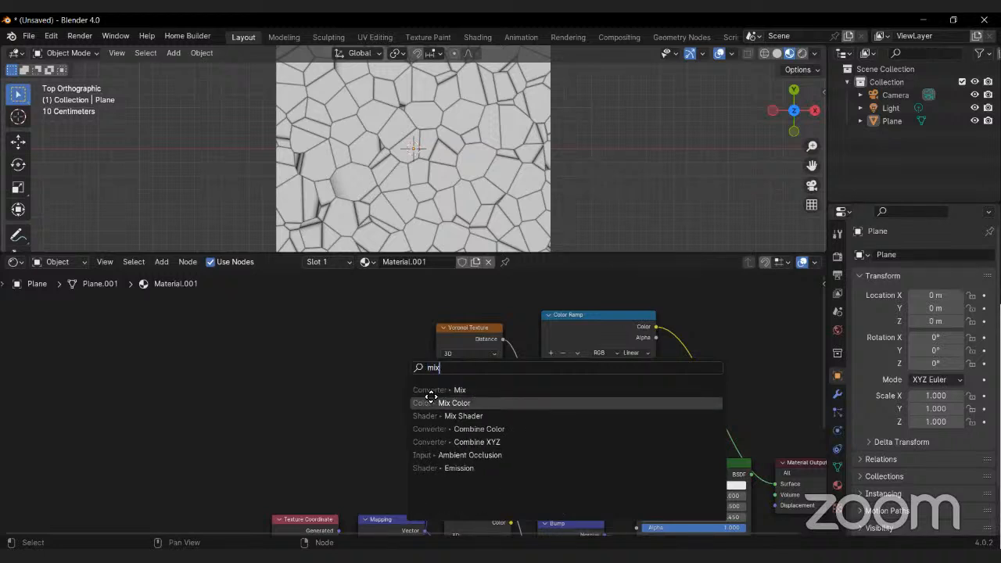
left_click(431, 401)
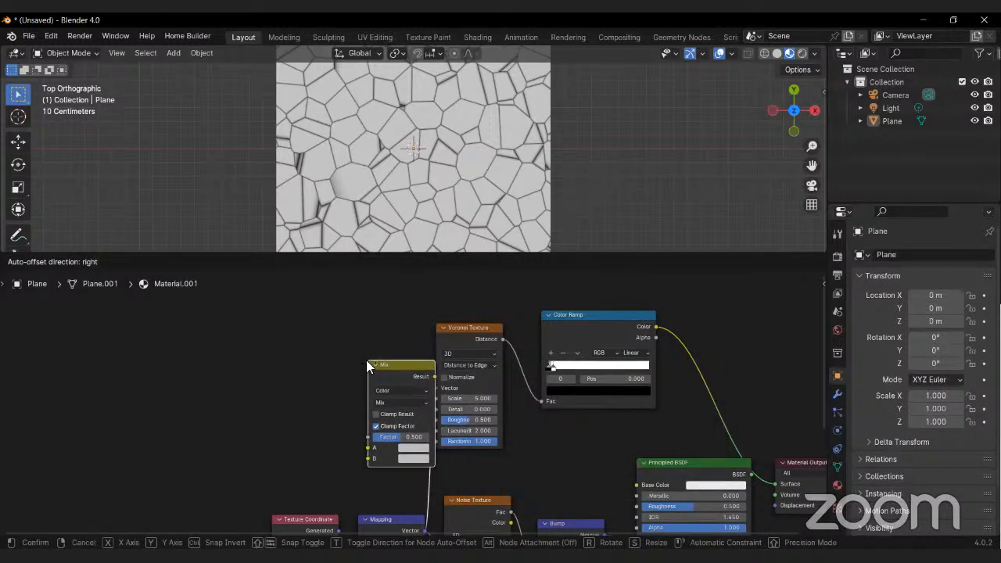
left_click(366, 360)
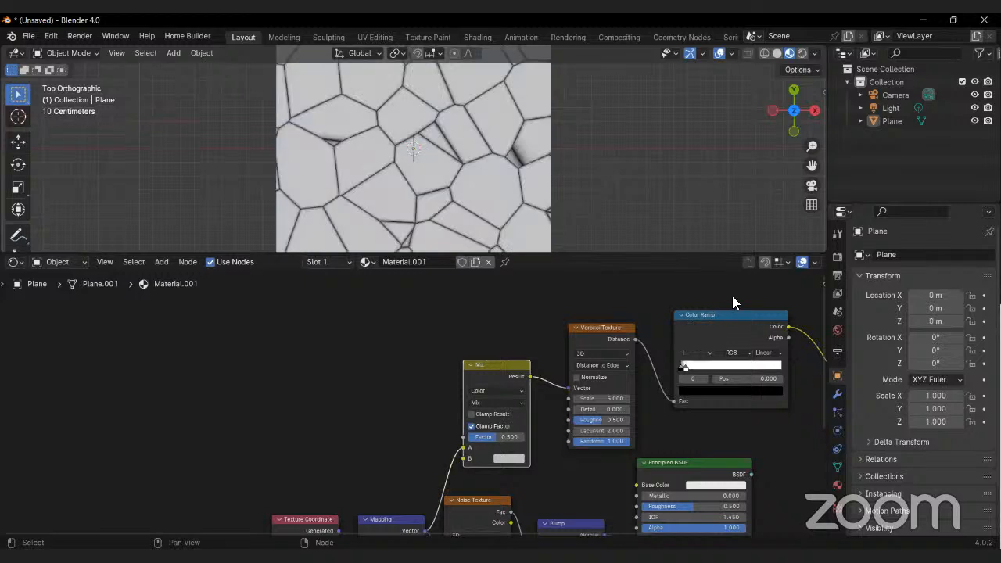
Step: Reposition the Mix, Voronoi Texture and Color Ramp nodes together, and shift the Texture Coordinate and Mapping nodes further away from them
left_click_drag(733, 296, 463, 435)
key("g")
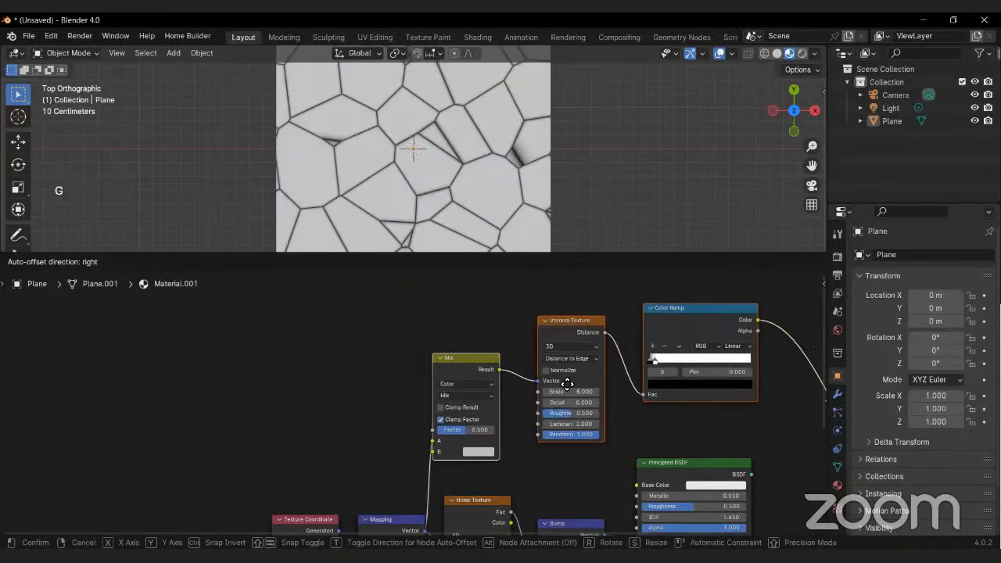
left_click(568, 382)
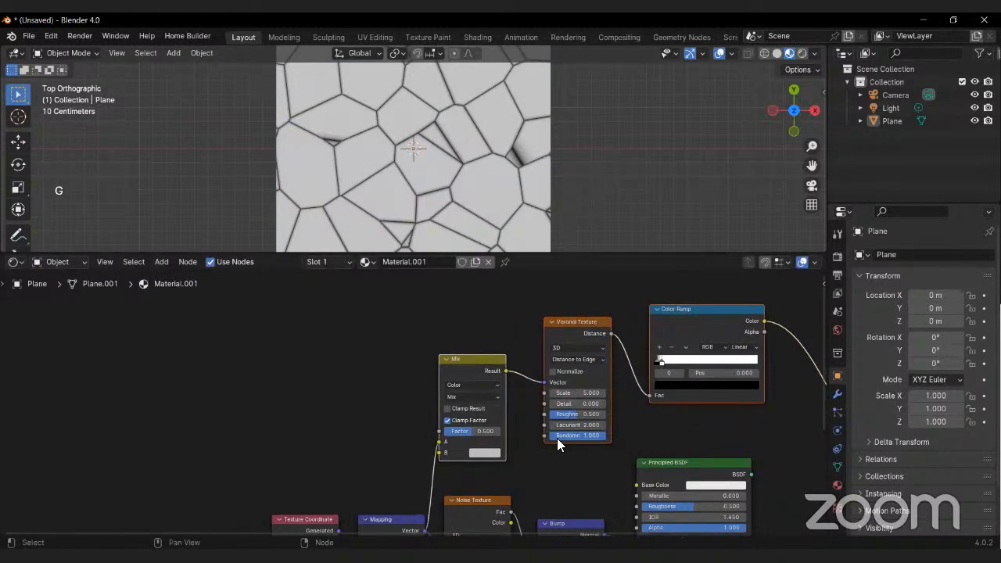
scroll(509, 407, "up", 3)
middle_click_drag(514, 402, 477, 328)
left_click_drag(346, 417, 263, 503)
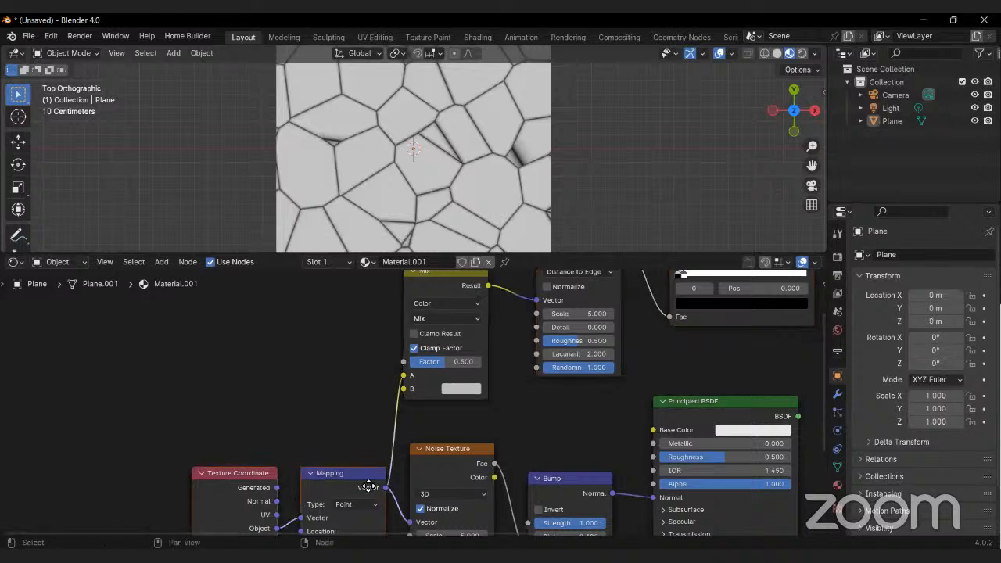
key("g")
left_click(306, 470)
Step: Add a second Noise Texture node in front of the Mix node, with its Fac output linked to the Mix node's B input
middle_click_drag(419, 439, 406, 517)
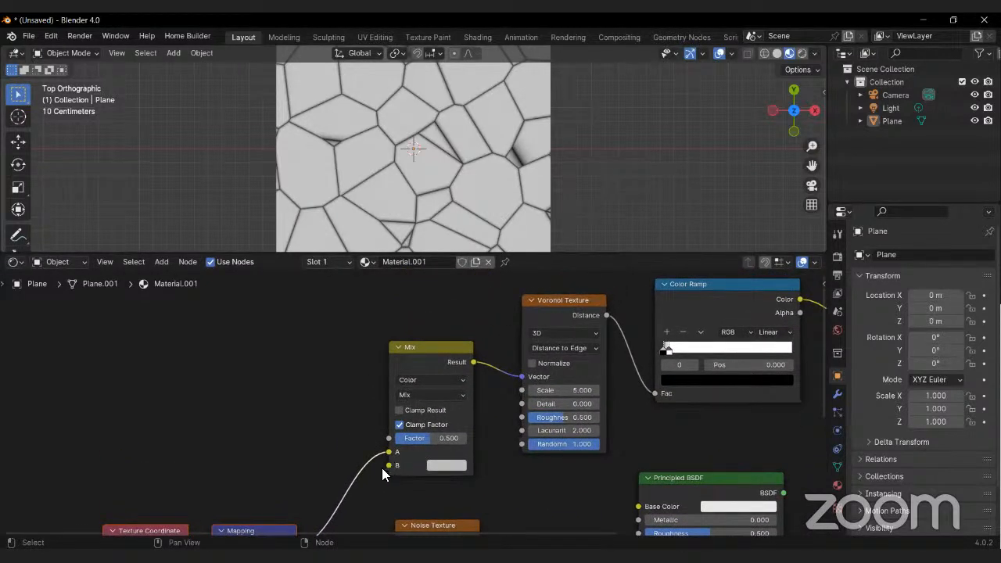
scroll(380, 469, "down", 2)
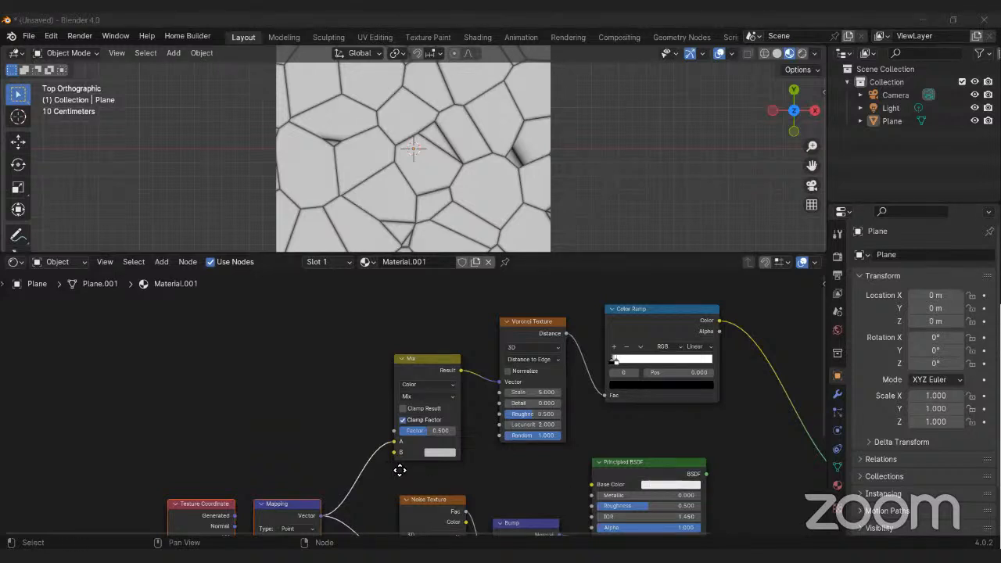
middle_click_drag(400, 470, 454, 451)
left_click_drag(454, 451, 394, 389)
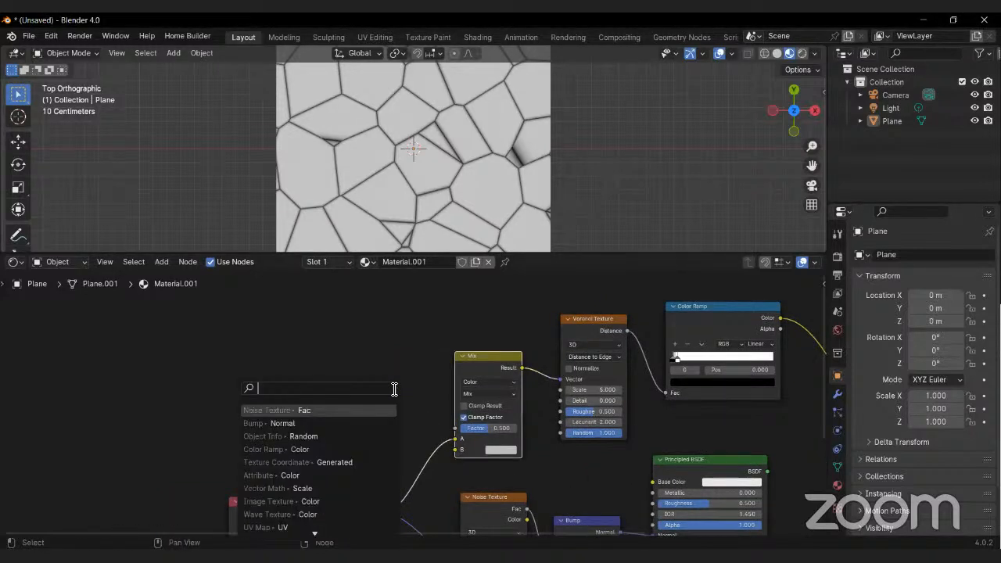
type("noise")
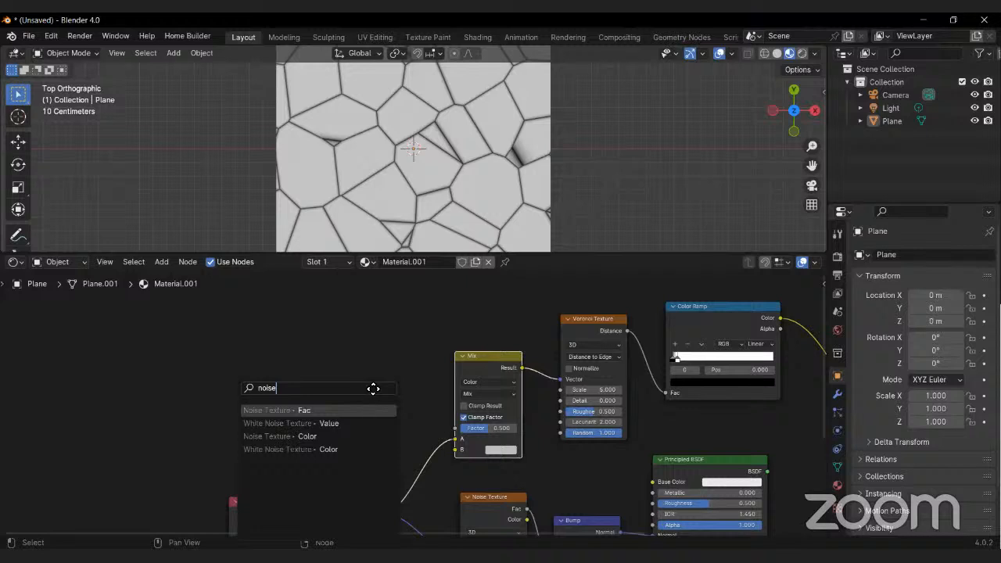
key("Return")
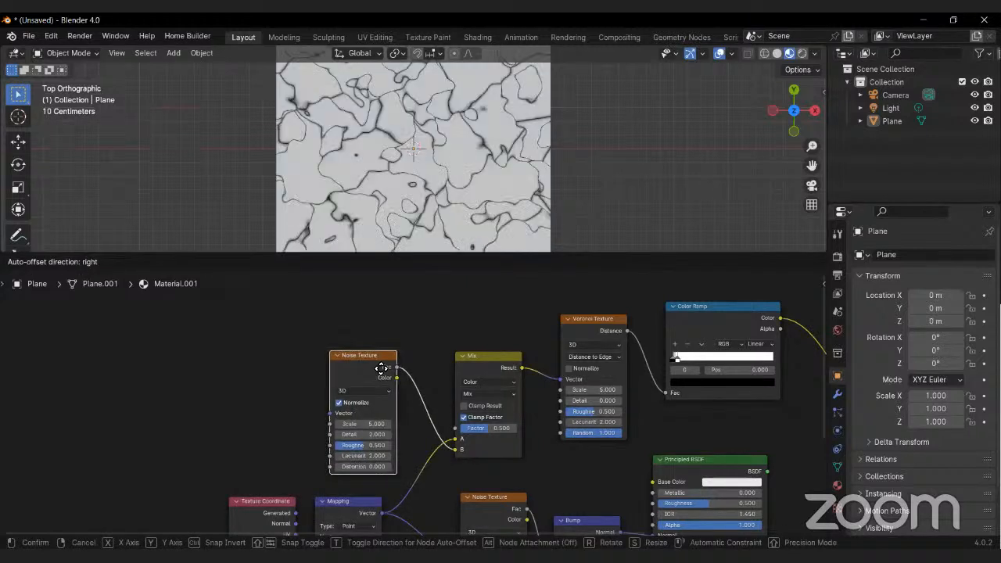
left_click(379, 366)
Step: Link the Mapping node's Vector output to the new Noise Texture and move the Texture Coordinate and Mapping nodes further from it
left_click_drag(386, 478, 373, 339)
key("g")
left_click(264, 483)
scroll(476, 482, "up", 2)
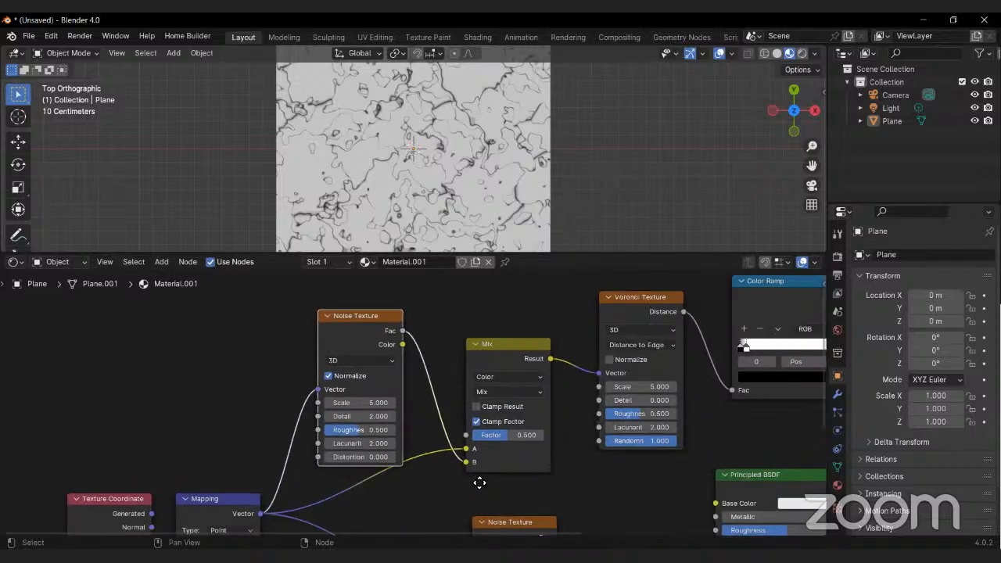
Step: Try the Mix node's Factor at 0, 1 and 0.033 to compare how strongly the noise distorts the Voronoi cells
left_click_drag(485, 408, 469, 413)
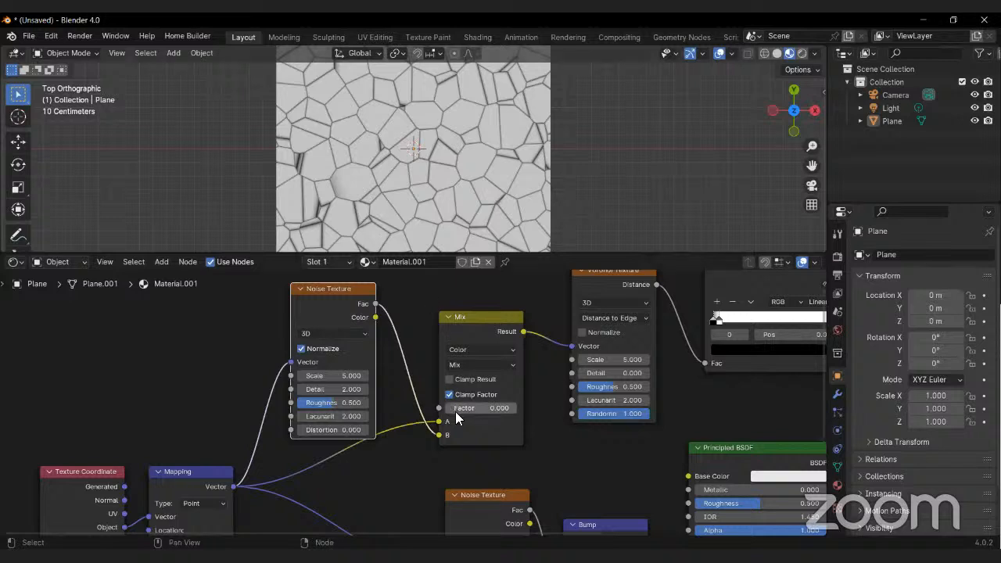
left_click_drag(457, 411, 530, 411)
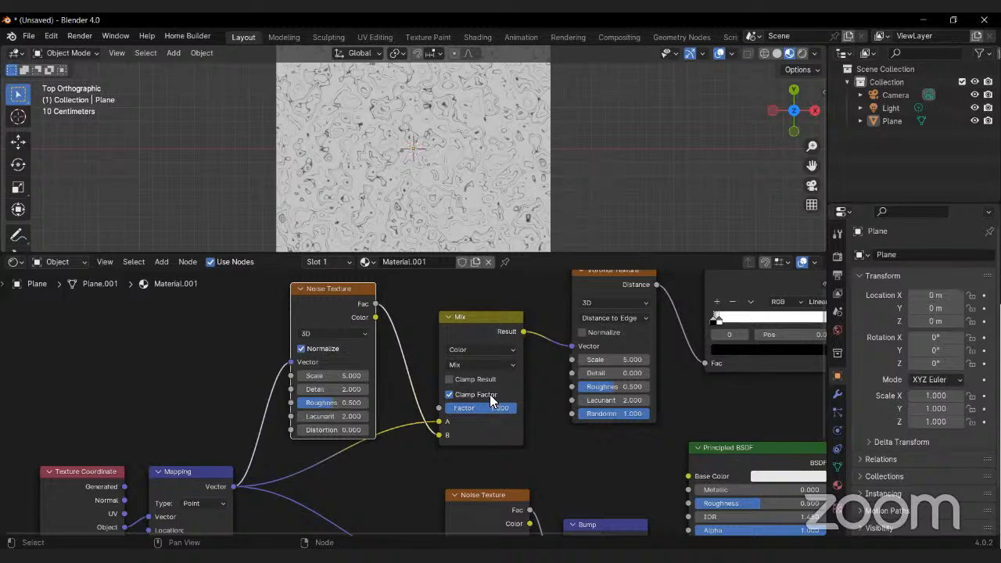
left_click(481, 365)
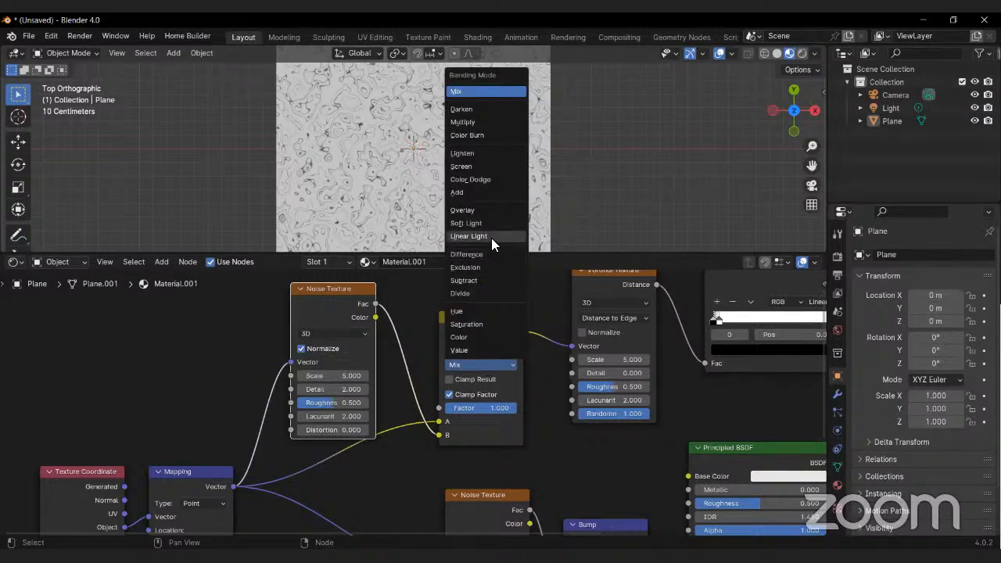
left_click_drag(481, 407, 453, 399)
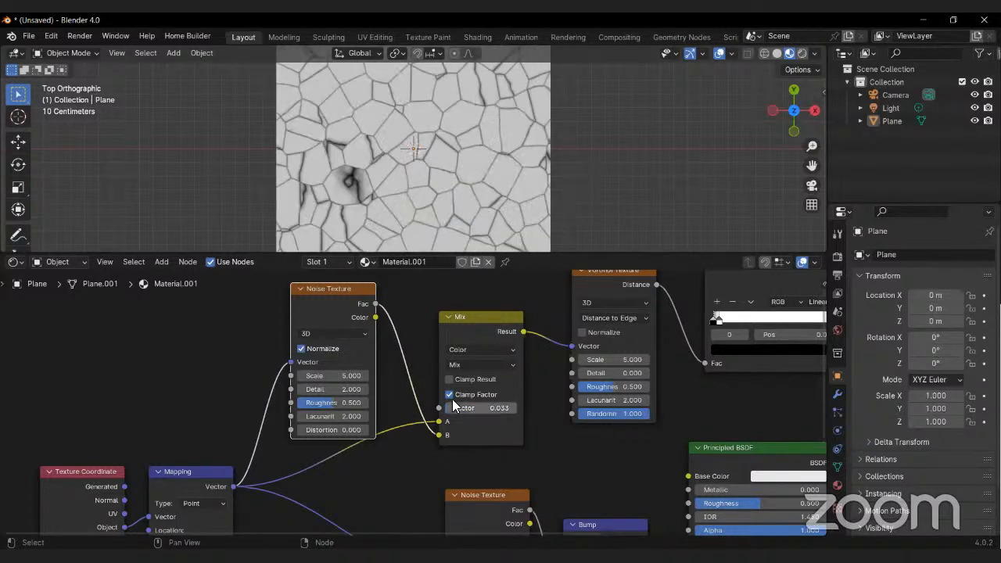
Step: Change the Mix node's blending mode to Linear Light and set its Factor to 0.113
left_click(469, 370)
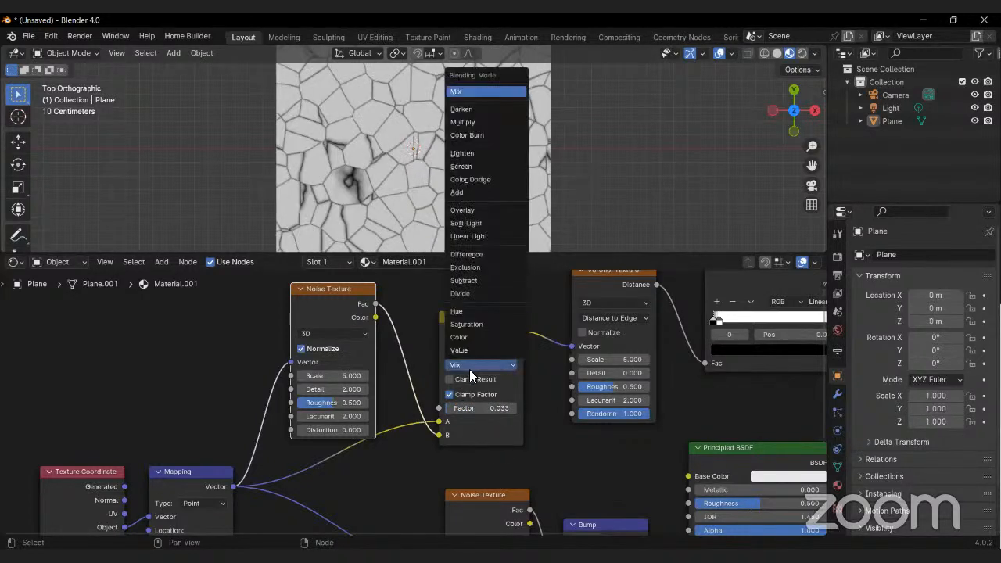
left_click(481, 236)
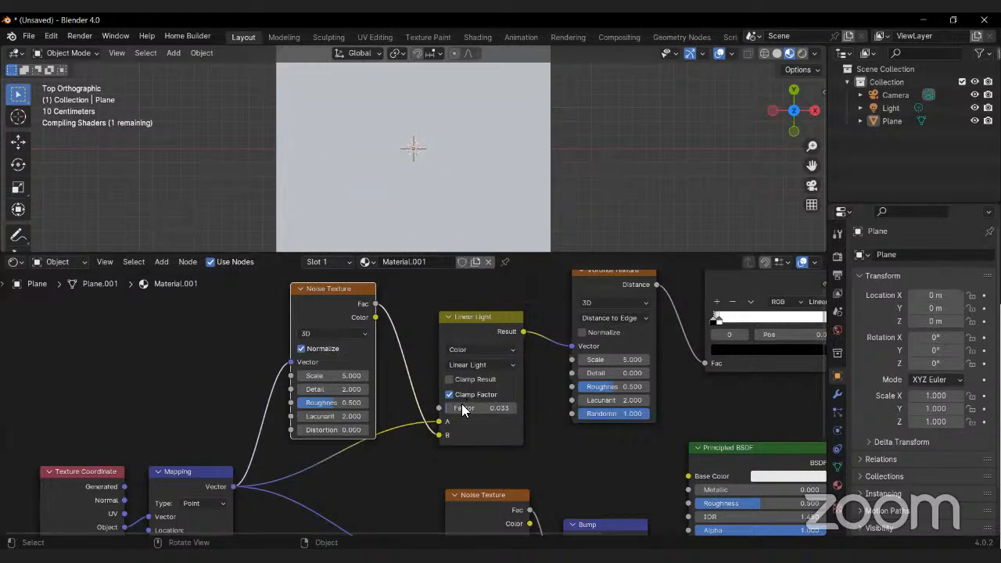
mouse_move(469, 408)
left_mouse_down()
mouse_move(483, 409)
mouse_move(444, 408)
mouse_move(454, 412)
left_mouse_up()
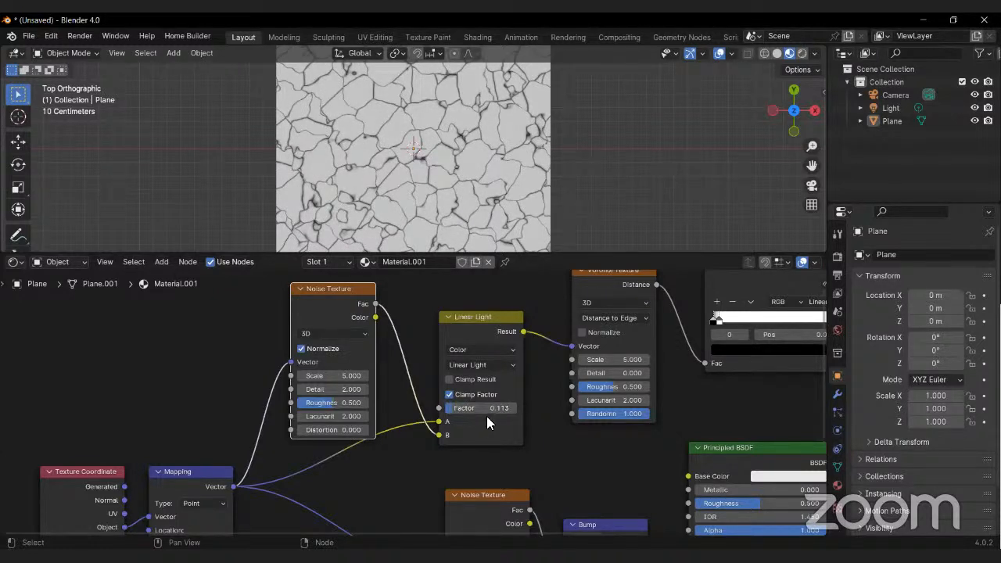
Step: Set the new Noise Texture's Scale to 4.3, Detail to 13.4 and Roughness to 0.56
scroll(460, 385, "up", 4)
mouse_move(460, 391)
middle_mouse_down()
mouse_move(545, 413)
mouse_move(475, 398)
middle_mouse_up()
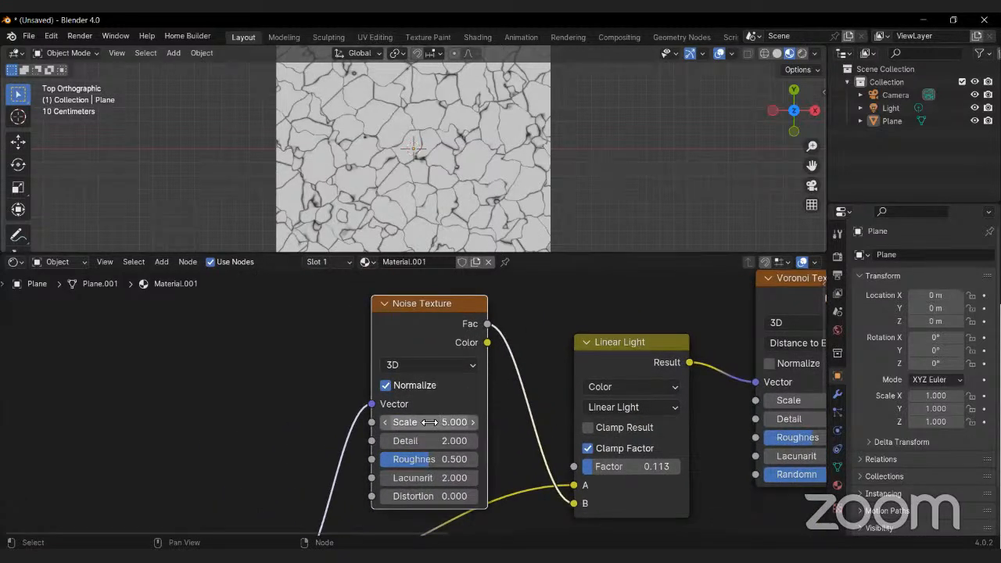
middle_click_drag(420, 424, 452, 415)
left_click_drag(451, 416, 526, 433)
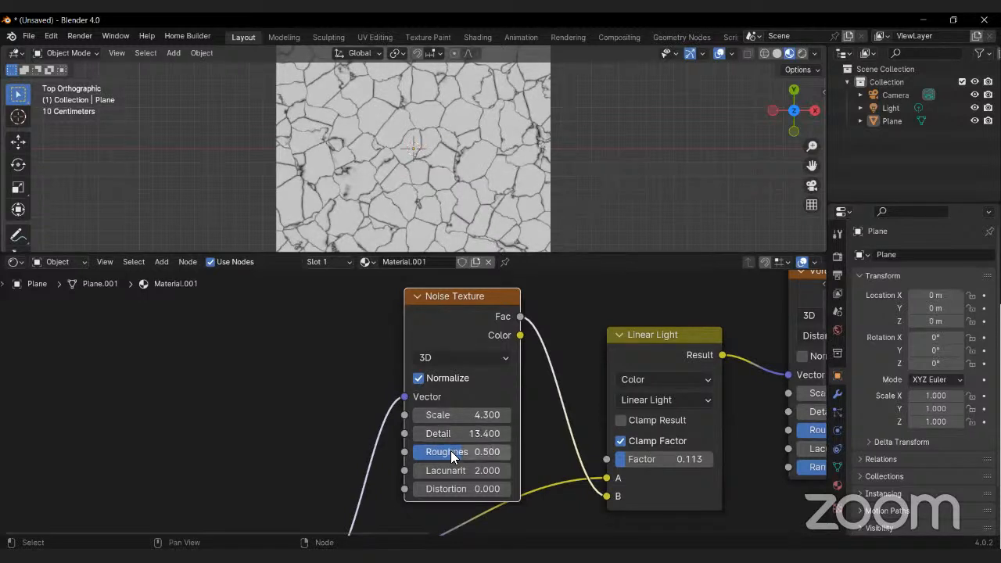
mouse_move(453, 452)
left_mouse_down()
mouse_move(478, 452)
mouse_move(450, 452)
mouse_move(463, 452)
left_mouse_up()
middle_click_drag(530, 391, 299, 401)
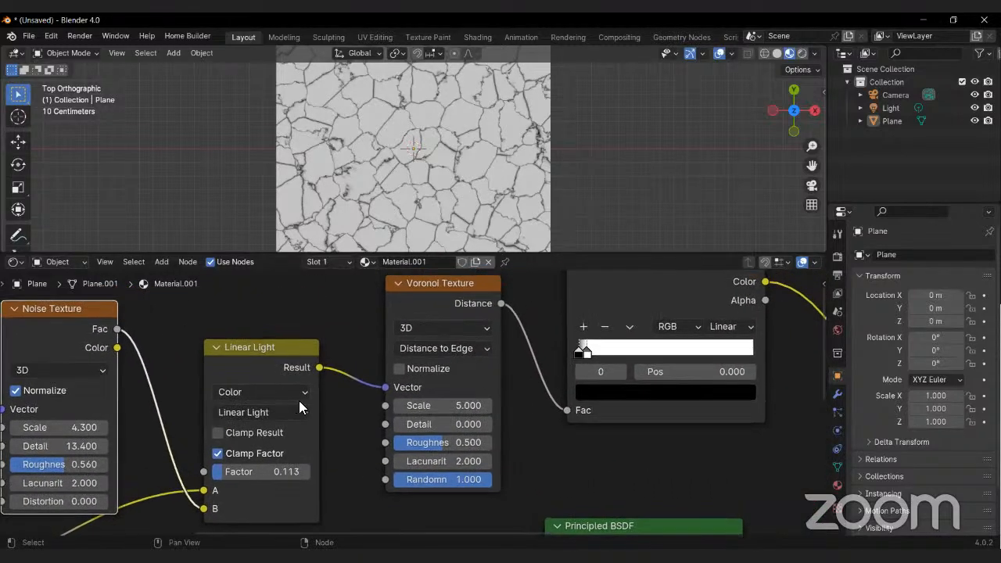
Step: Set the Voronoi Texture's Scale to 2
left_click(446, 405)
type("2")
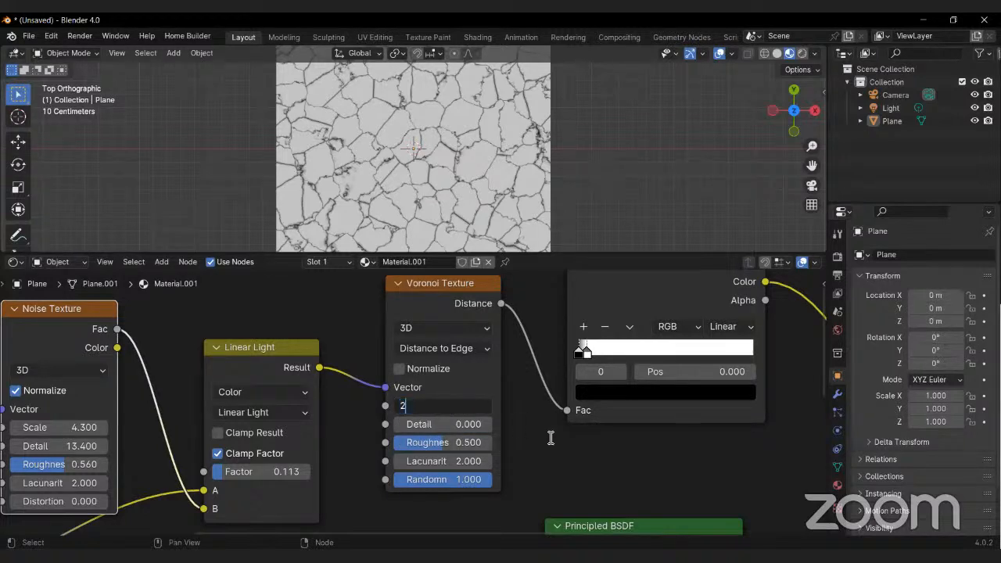
key("Return")
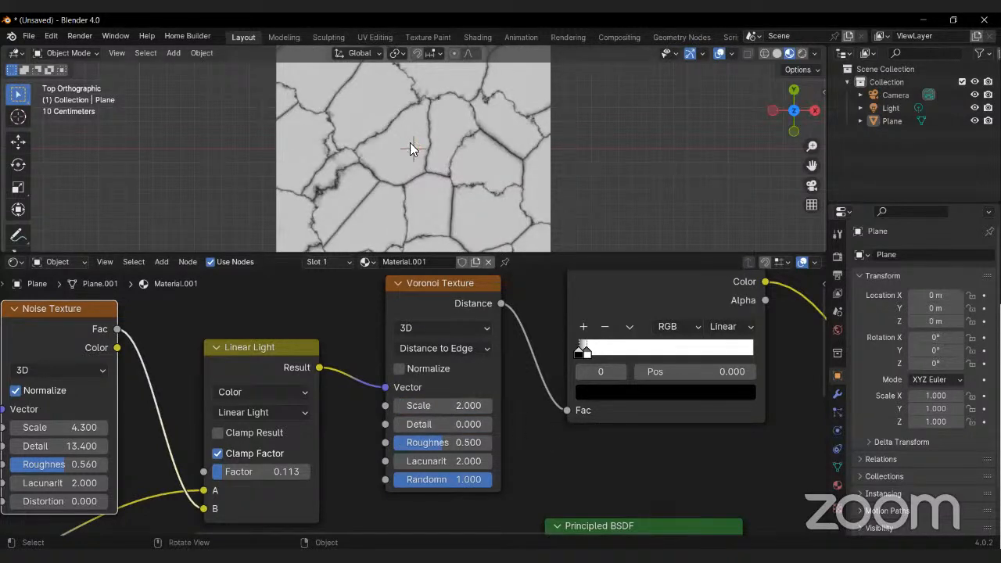
scroll(412, 149, "down", 3)
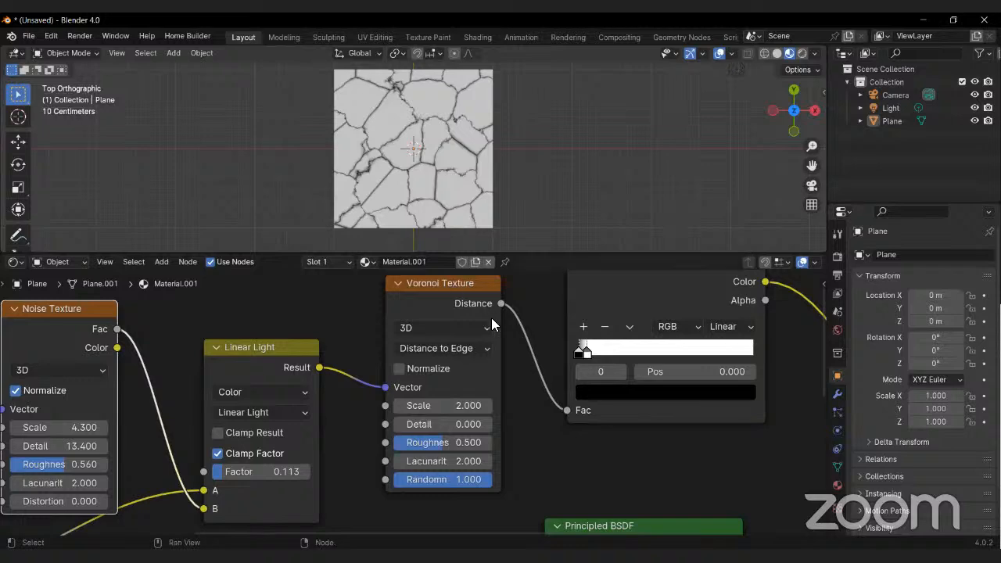
Step: Move the Principled BSDF and Material Output nodes away from the Bump node and connect the Principled BSDF to the Material Output's Surface
scroll(479, 378, "down", 2)
scroll(478, 373, "down", 1)
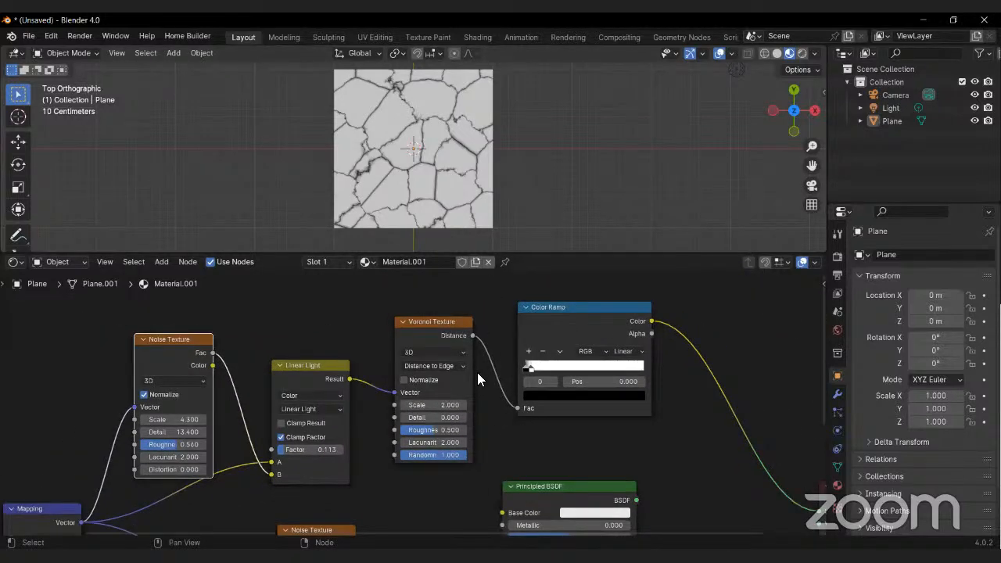
scroll(526, 391, "down", 2)
middle_click_drag(549, 387, 530, 365)
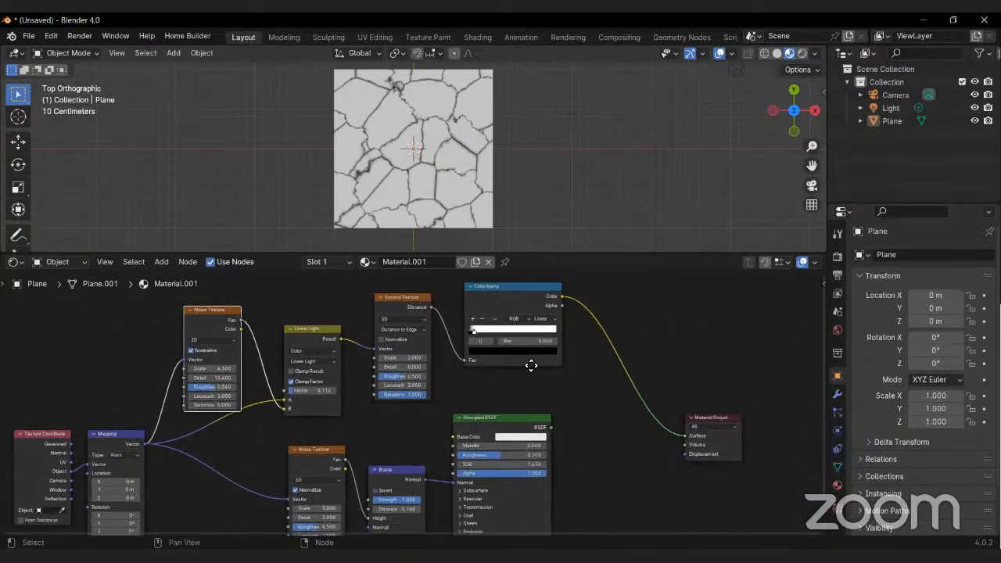
left_click_drag(771, 402, 509, 496)
key("g")
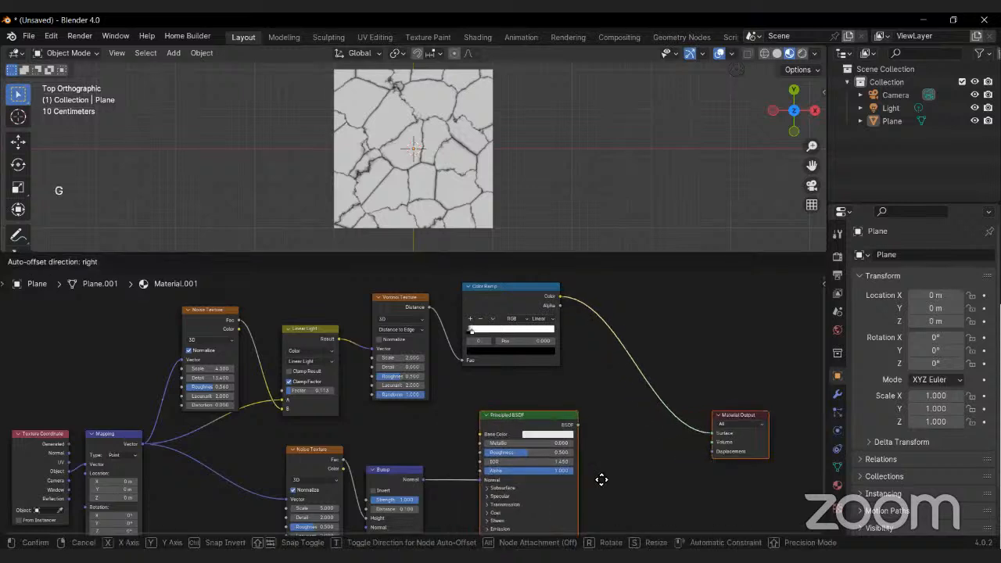
left_click(678, 474)
middle_click_drag(683, 439, 587, 439)
left_click(526, 421, "ctrl+shift")
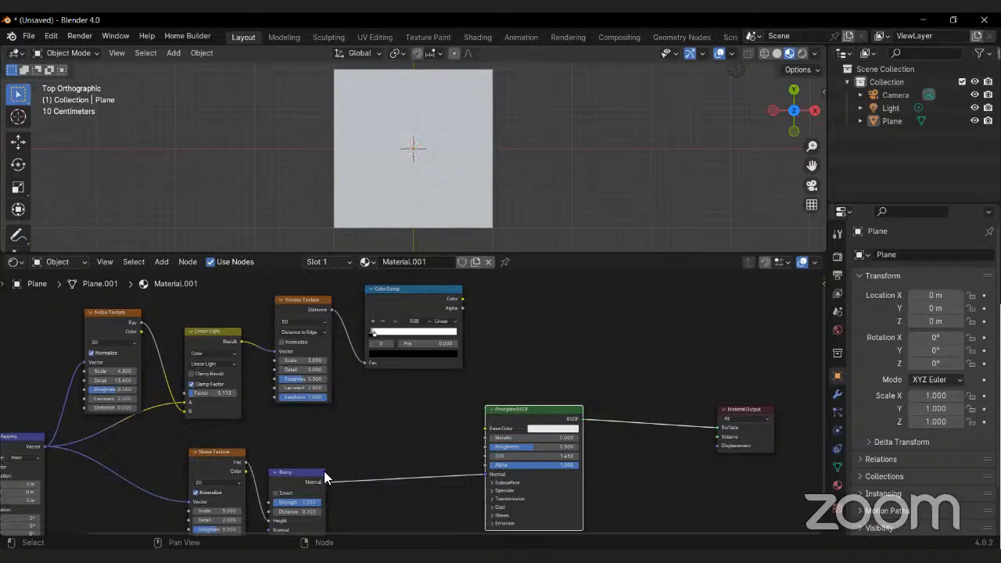
Step: Duplicate the Bump node into the link before the Principled BSDF and connect the Color Ramp's Color output to the copy's Height
left_click(300, 474)
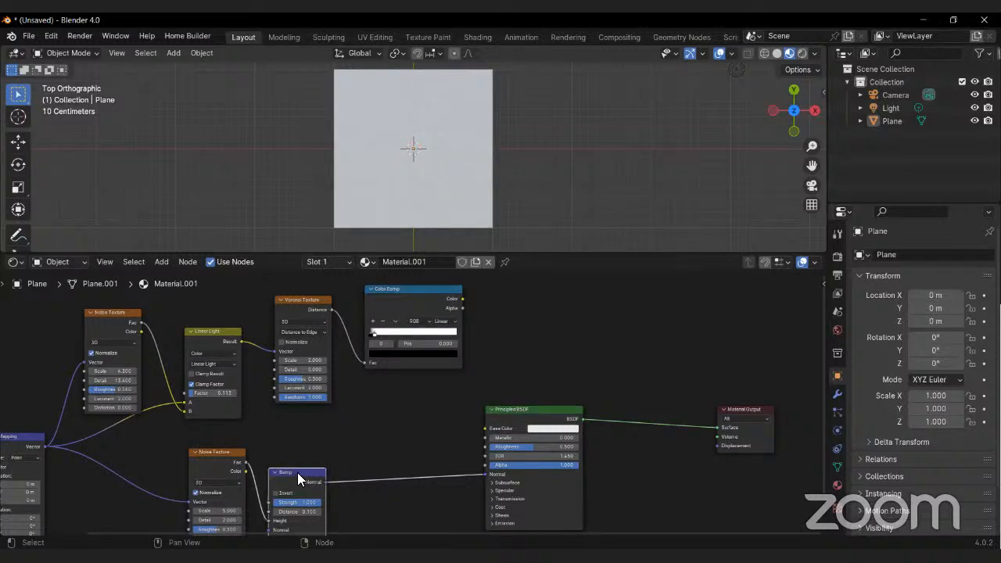
key("shift+d")
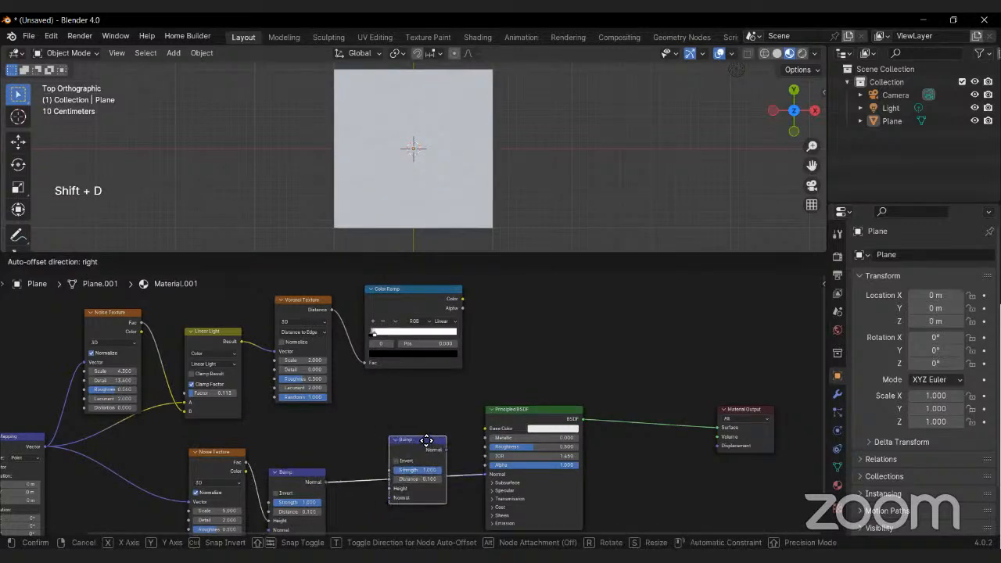
left_click(431, 440)
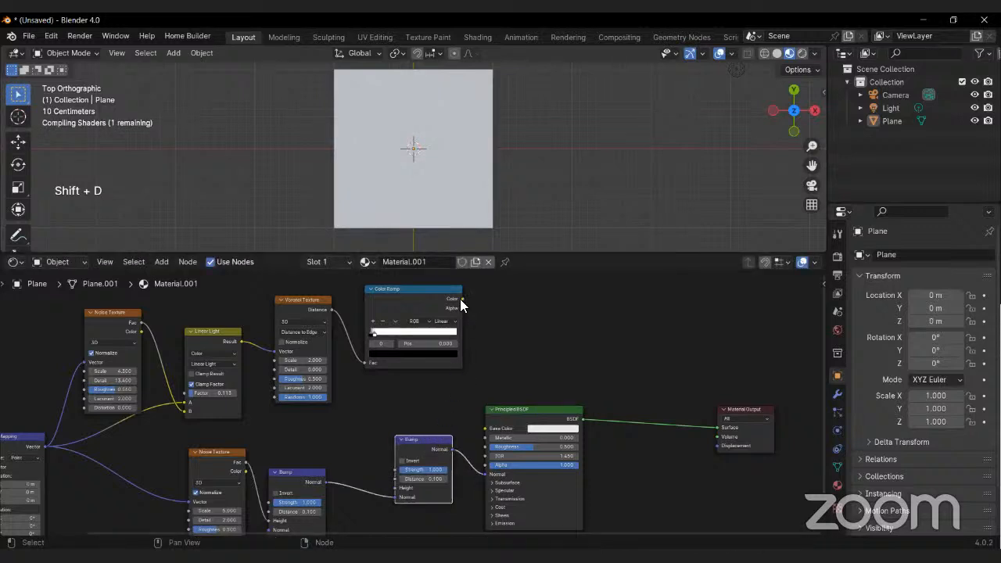
left_click_drag(463, 299, 391, 489)
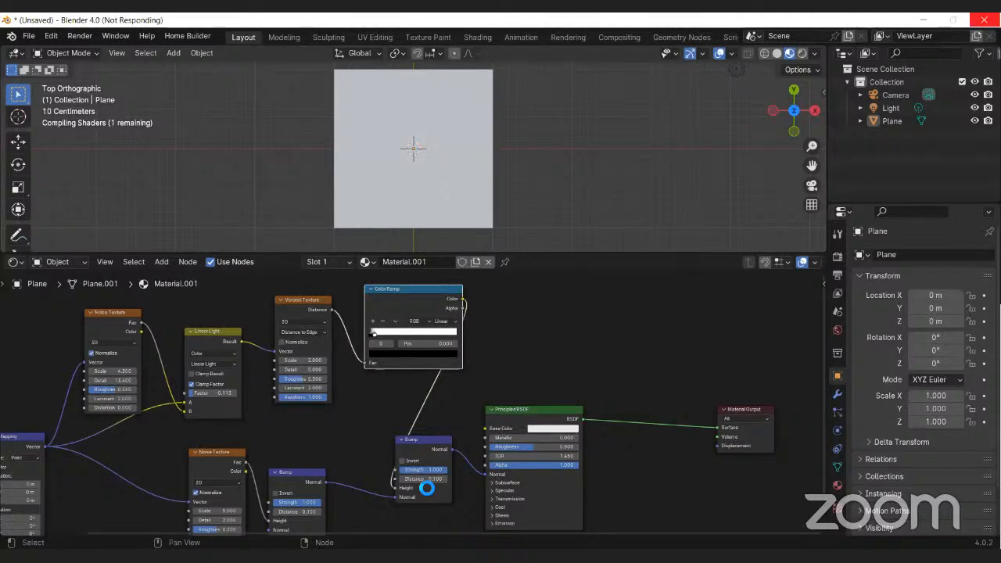
Step: Move the Color Ramp's white stop to position 0.029 to narrow the cracks
scroll(426, 488, "up", 2)
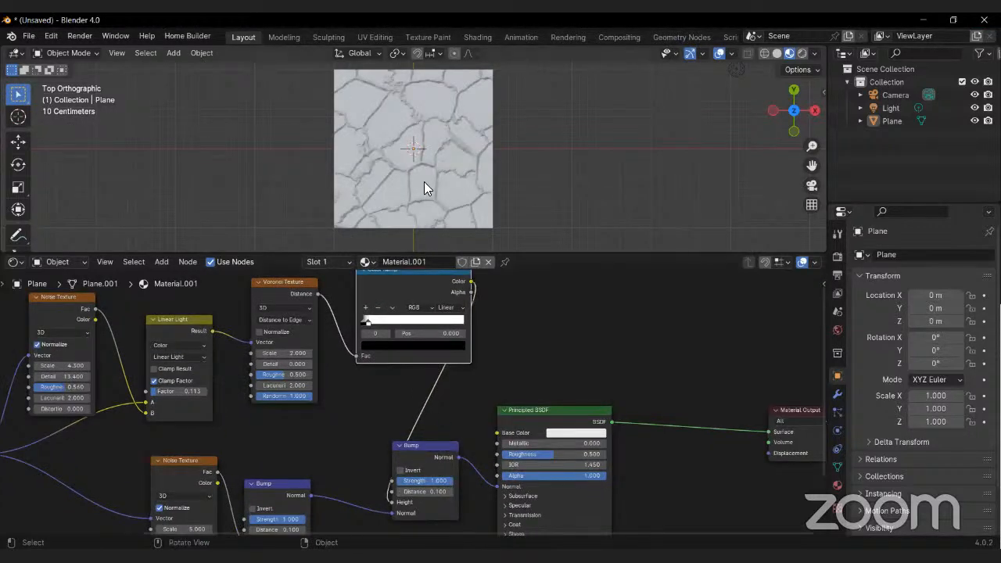
scroll(424, 184, "up", 5)
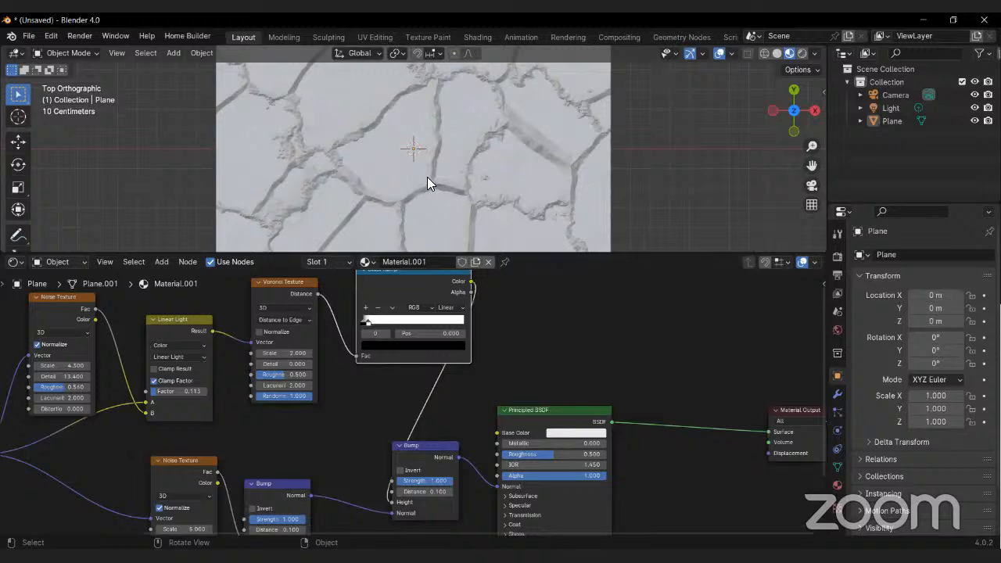
scroll(443, 195, "down", 3)
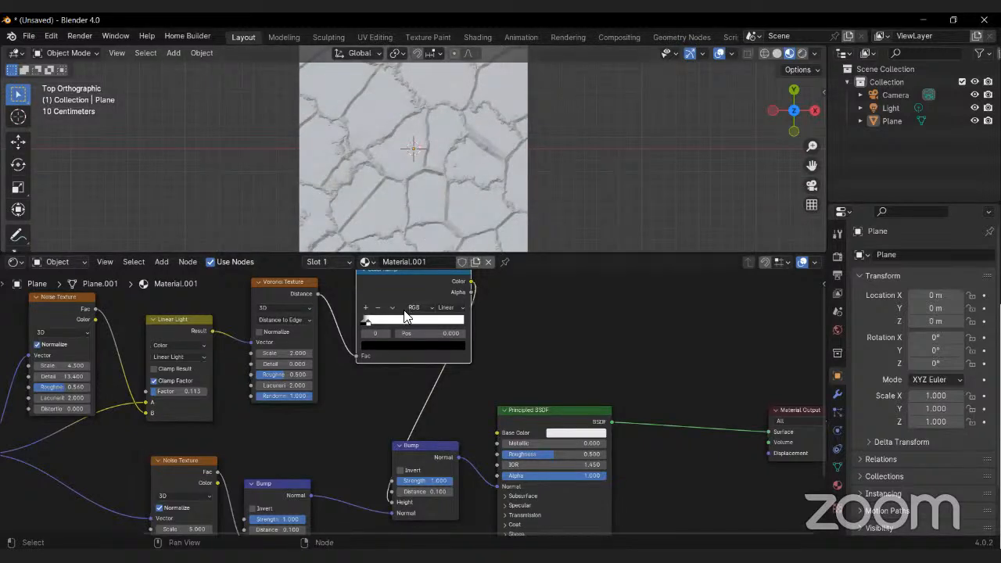
left_click_drag(370, 321, 366, 323)
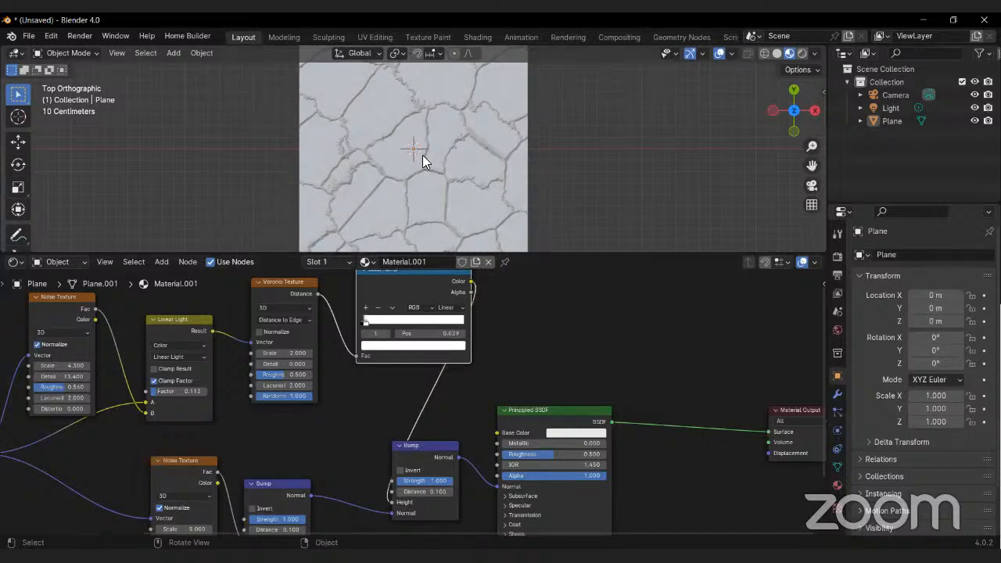
scroll(425, 156, "down", 3)
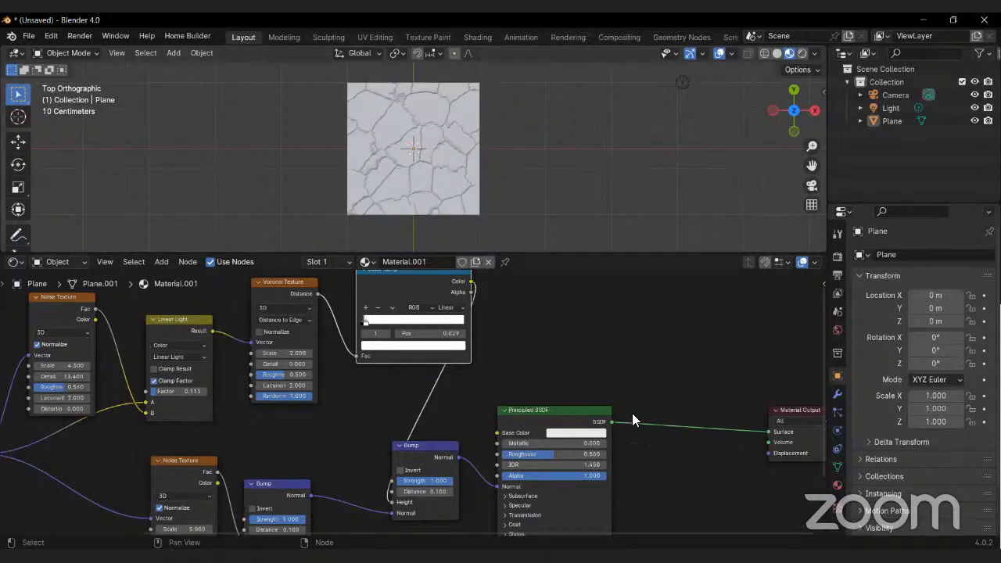
Step: Move the second Bump node and the Principled BSDF closer to the Material Output, clear of the Color Ramp
left_click_drag(632, 421, 446, 494)
key("g")
left_click(592, 382)
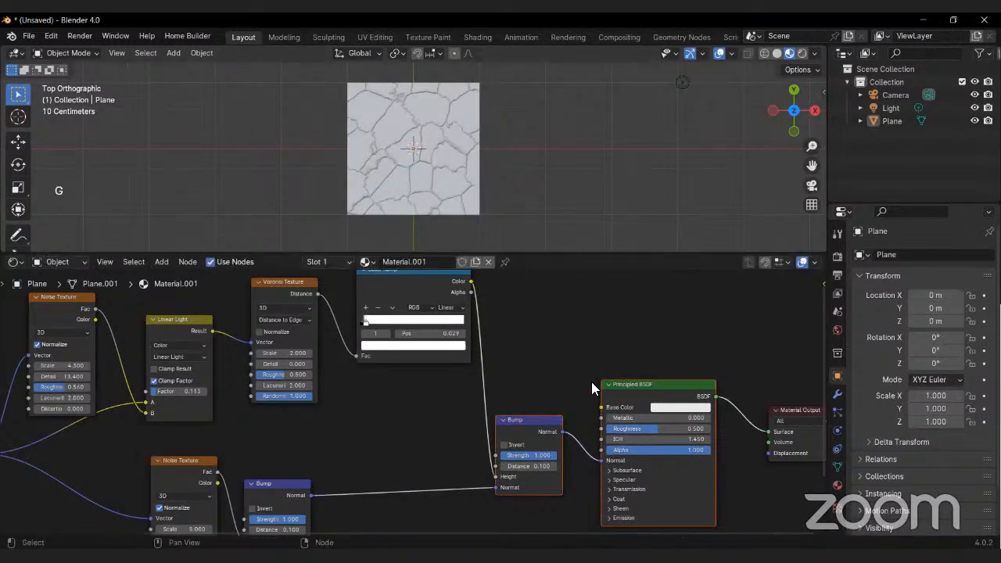
Step: Add a Musgrave Texture node above the Voronoi Texture and link the Mapping node's Vector output to its Vector input
scroll(425, 331, "down", 2)
middle_click_drag(425, 331, 475, 438)
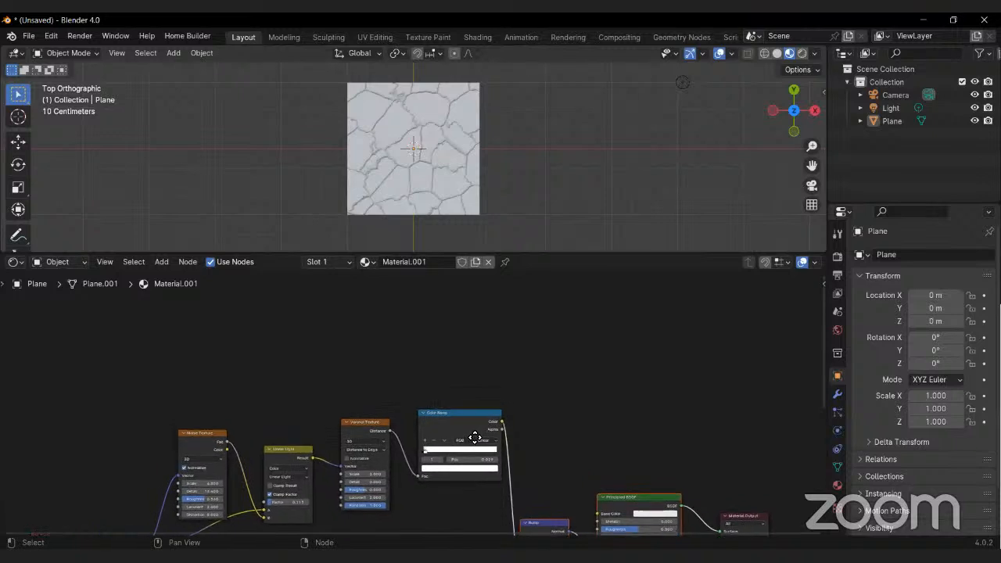
middle_click_drag(410, 366, 416, 386)
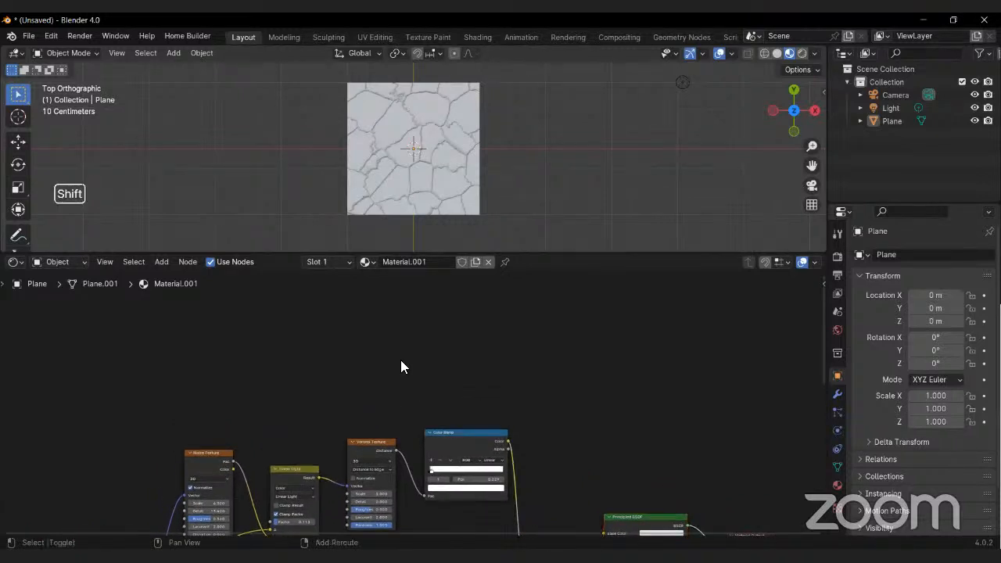
key("shift+a")
type("m")
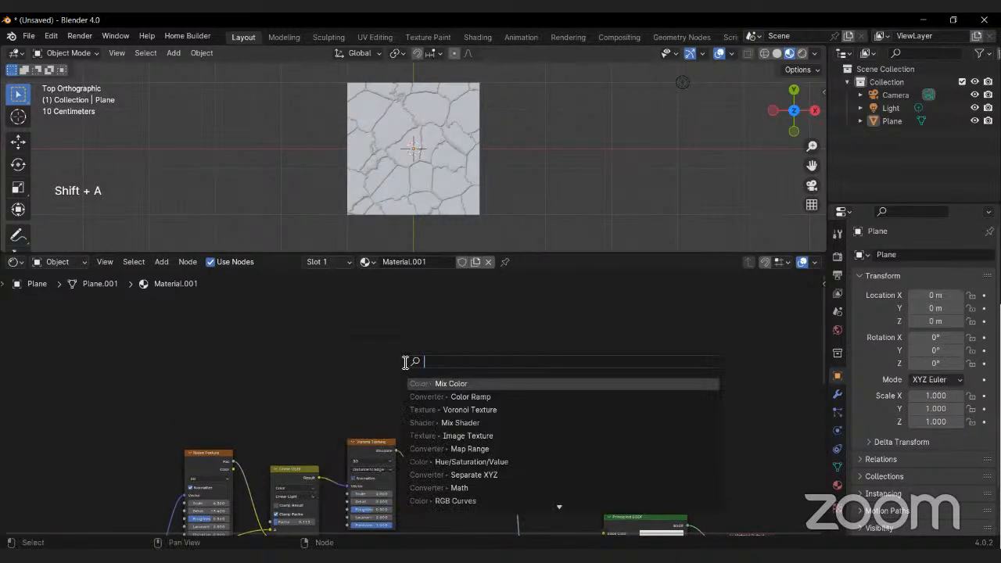
type("usgrave")
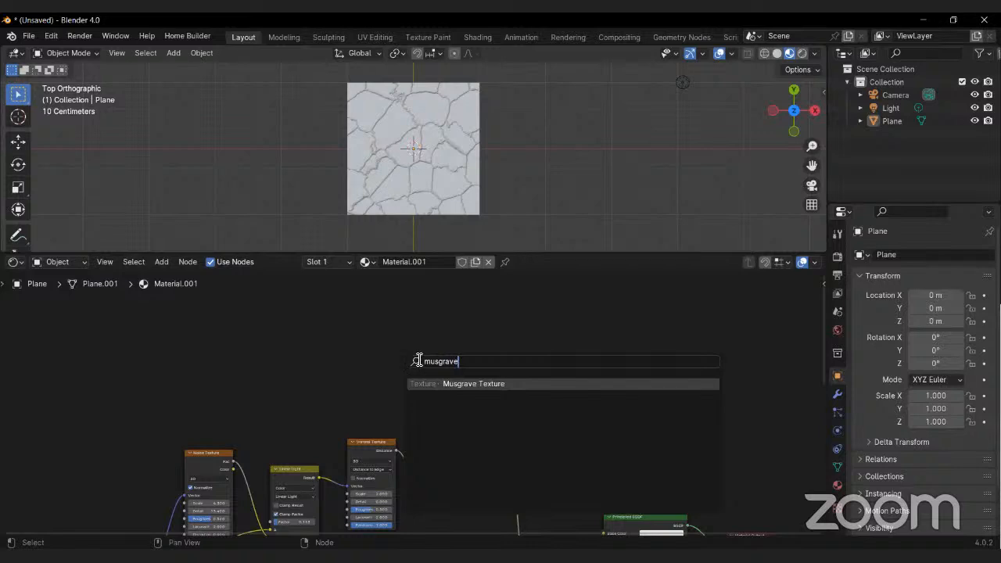
left_click(470, 387)
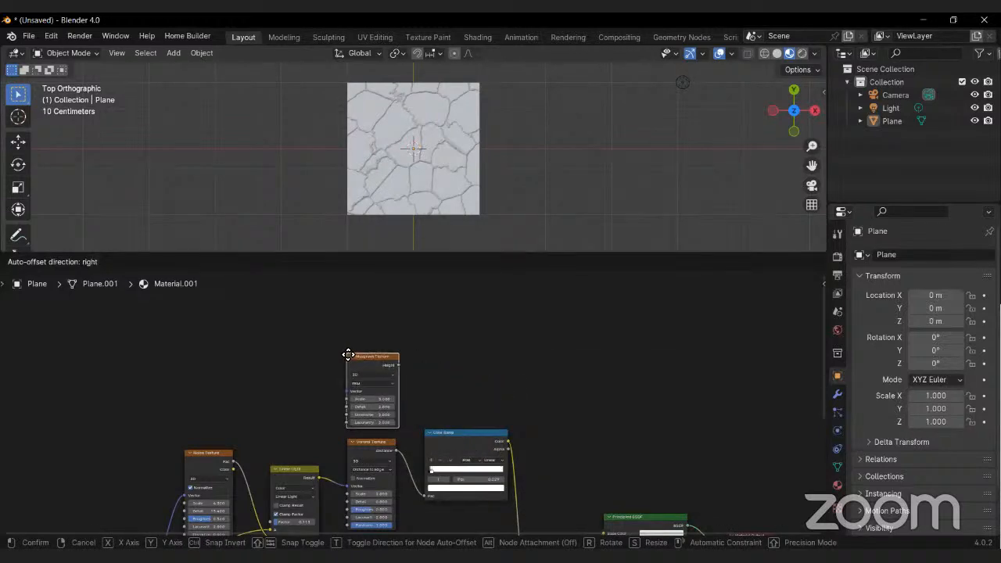
left_click(346, 352)
middle_click_drag(310, 462, 368, 371)
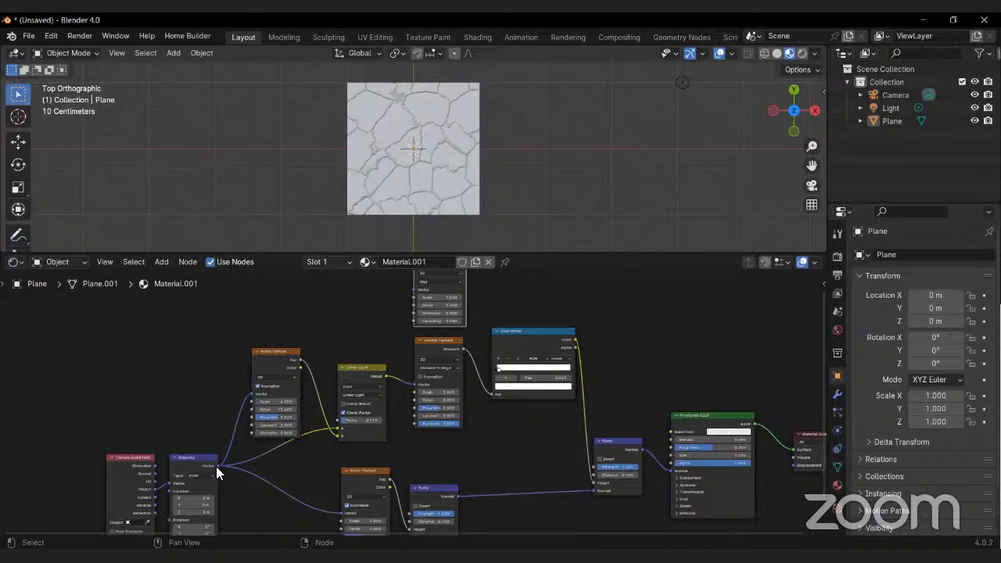
left_click_drag(219, 465, 416, 327)
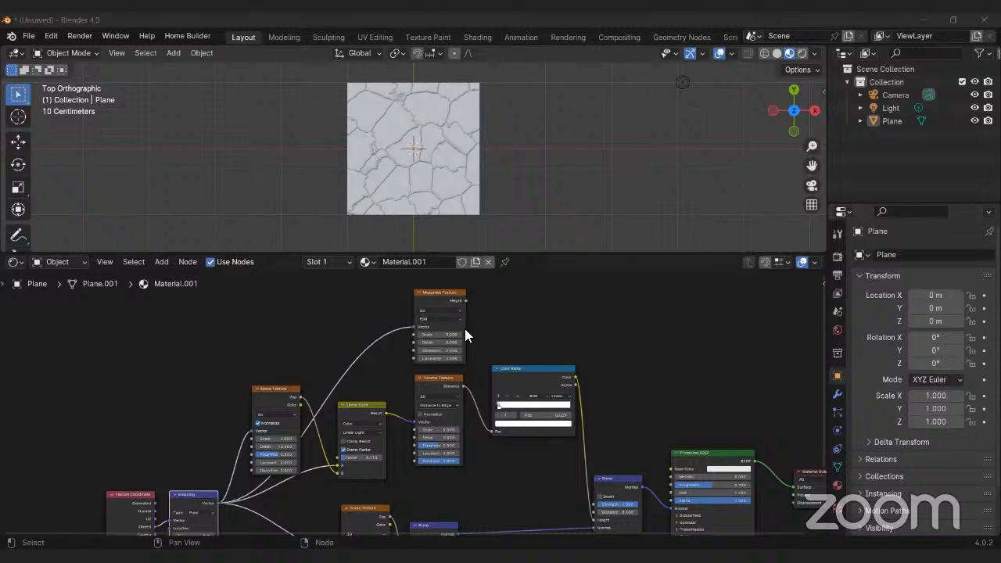
Step: Preview the Musgrave Texture's output directly on the plane
middle_click_drag(486, 310, 446, 359)
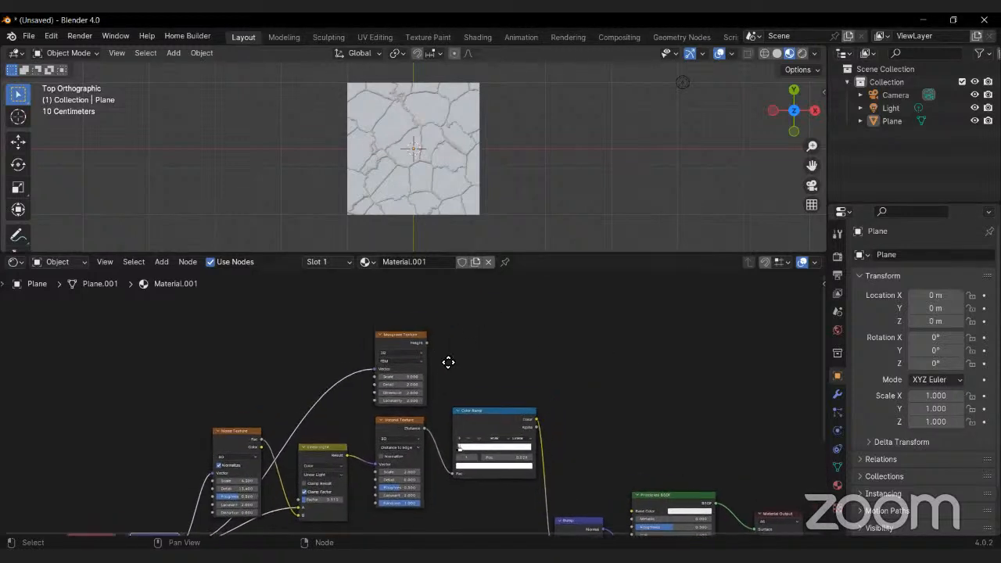
scroll(435, 164, "up", 1)
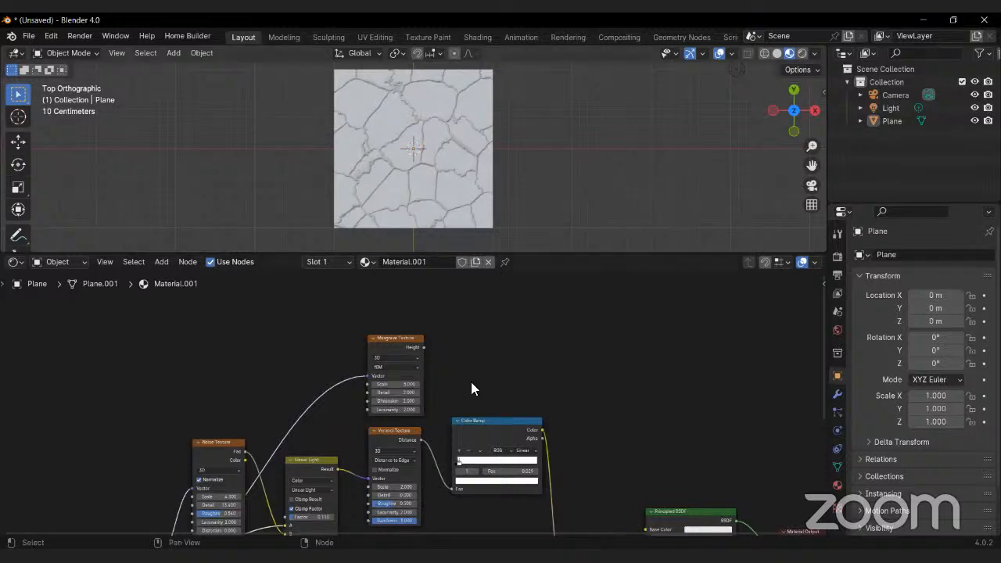
middle_click_drag(580, 424, 648, 367)
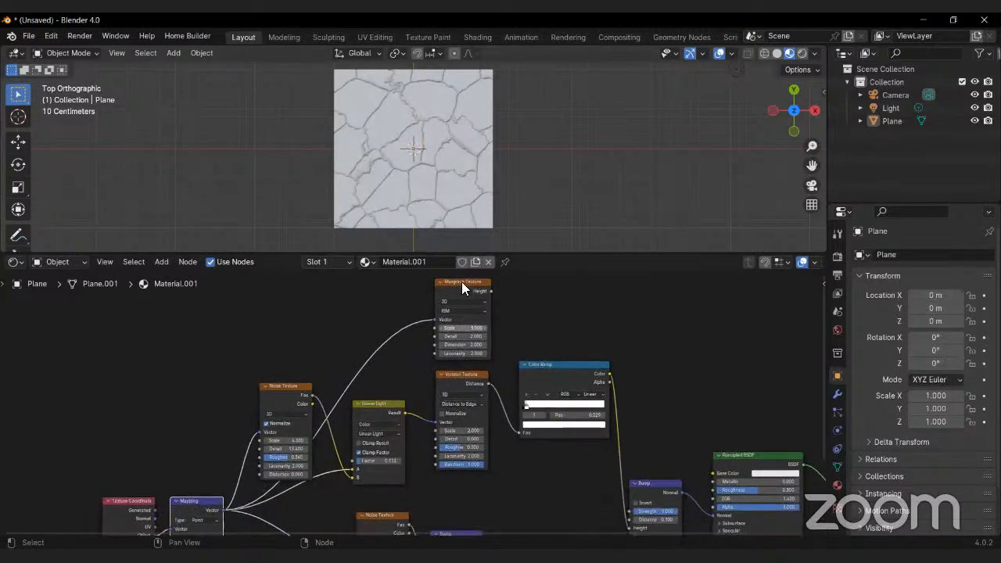
middle_click_drag(407, 371, 368, 419)
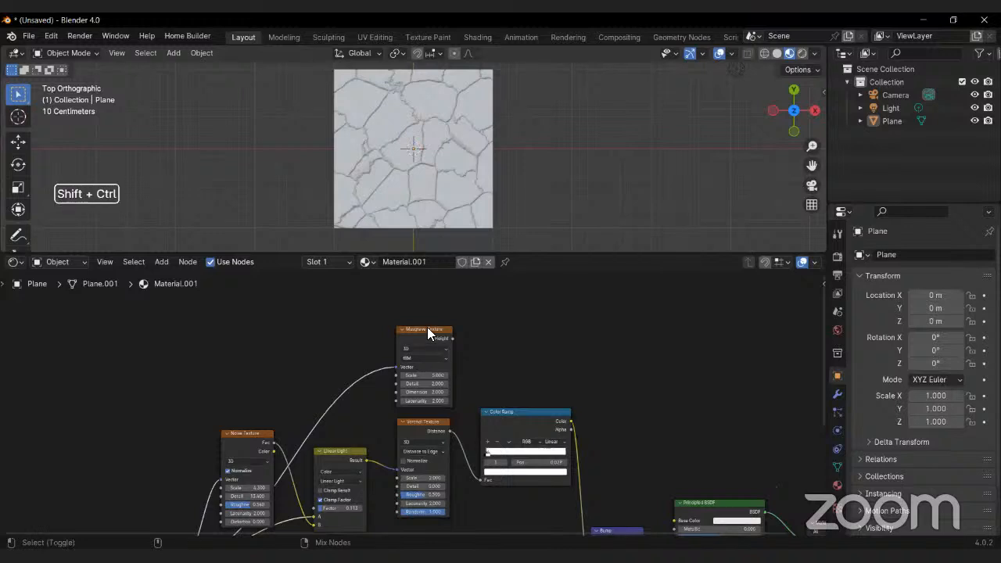
left_click(426, 330, "ctrl+shift")
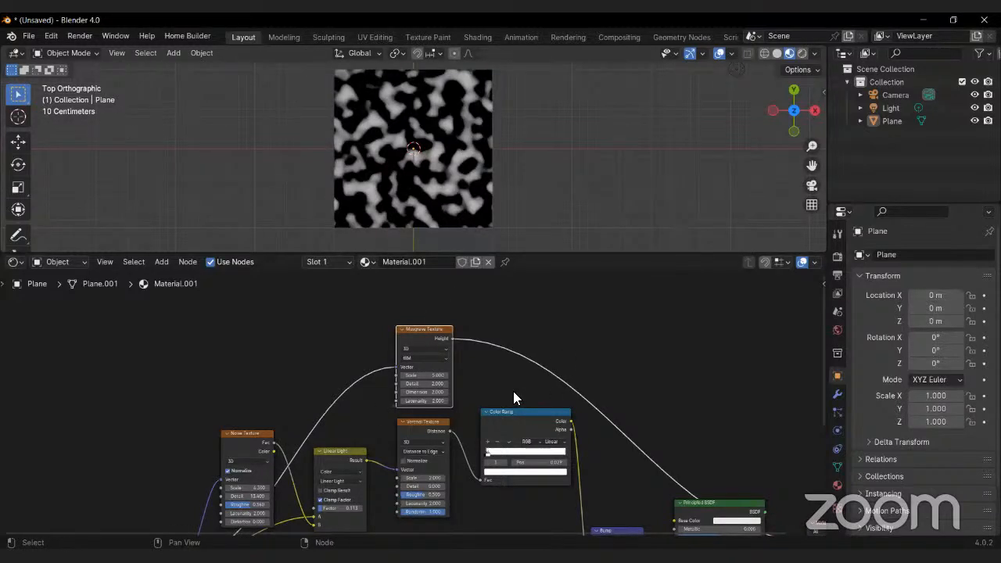
Step: Set the Musgrave Texture's Scale to 2
scroll(509, 375, "up", 2)
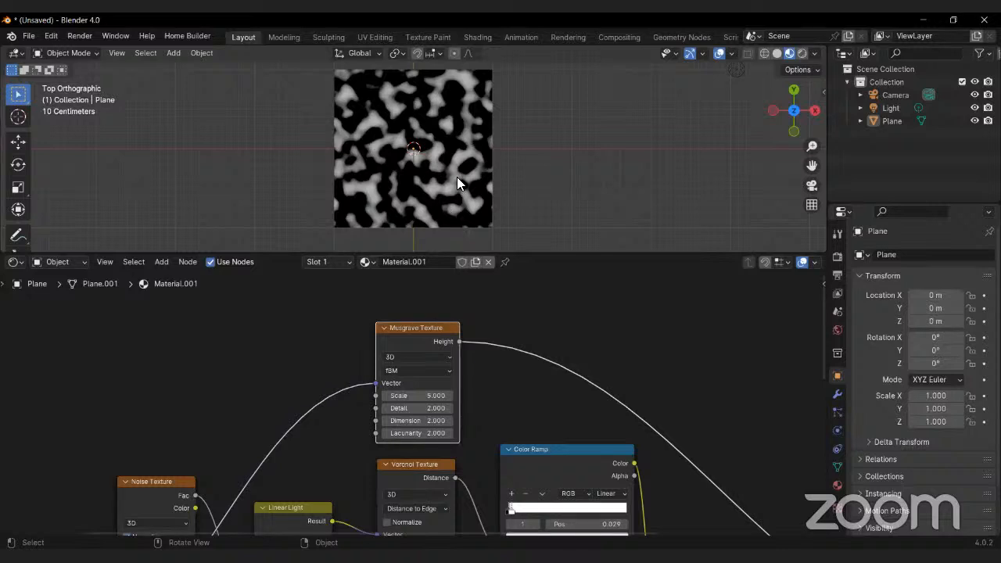
left_click(415, 395)
type("2")
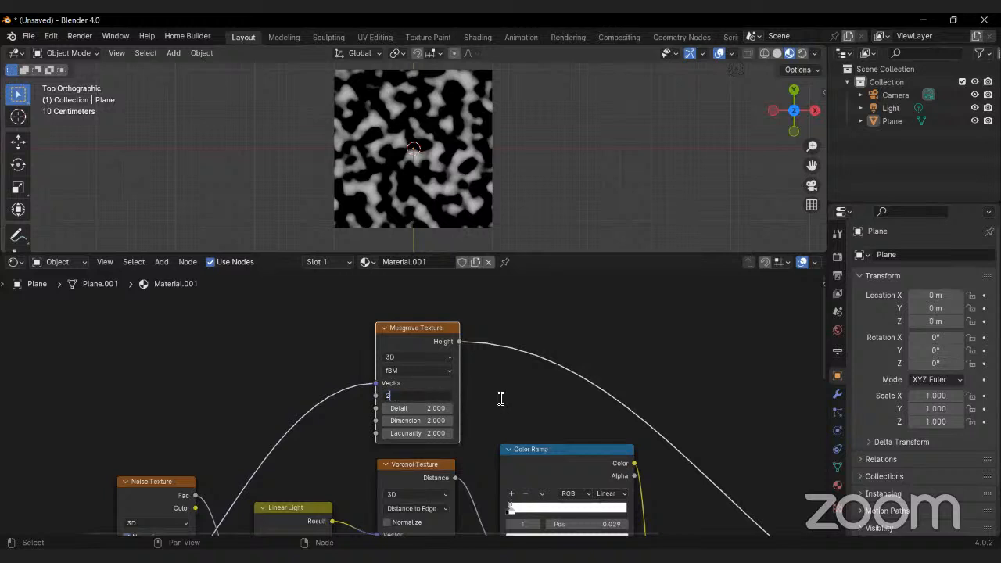
key("Return")
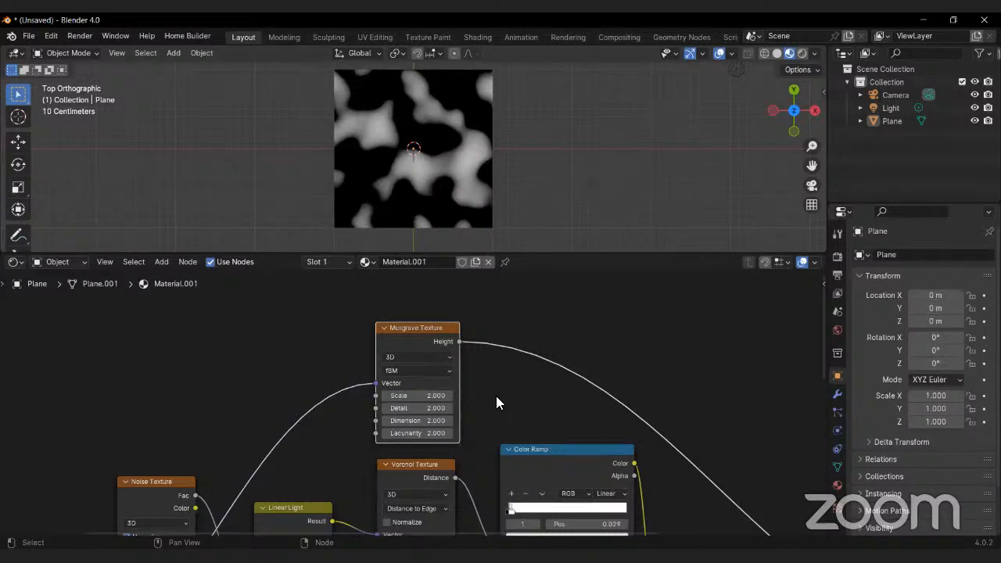
Step: Preview the Color Ramp's crack pattern on the plane to compare it with the Musgrave pattern
scroll(557, 402, "down", 1)
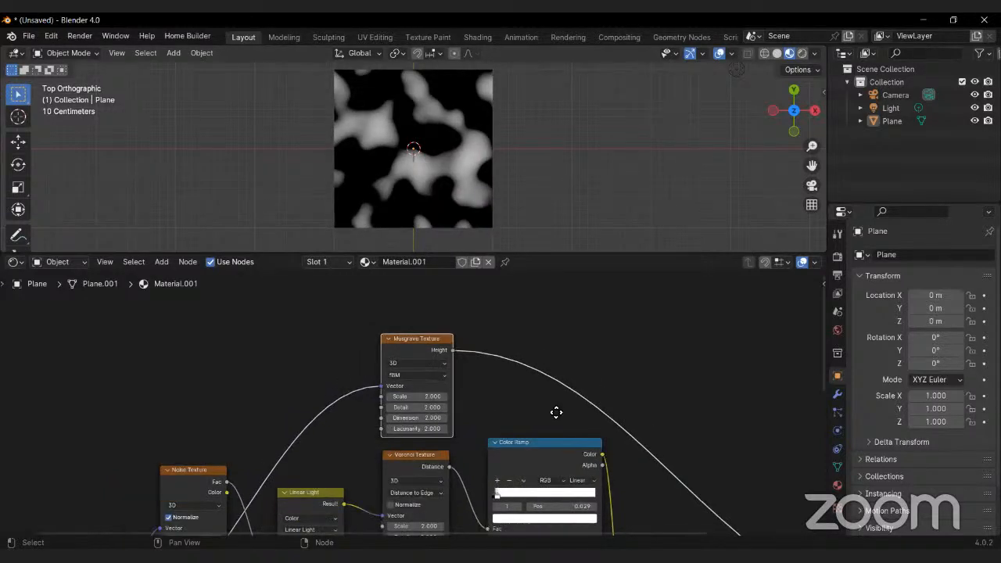
middle_click_drag(556, 408, 398, 409)
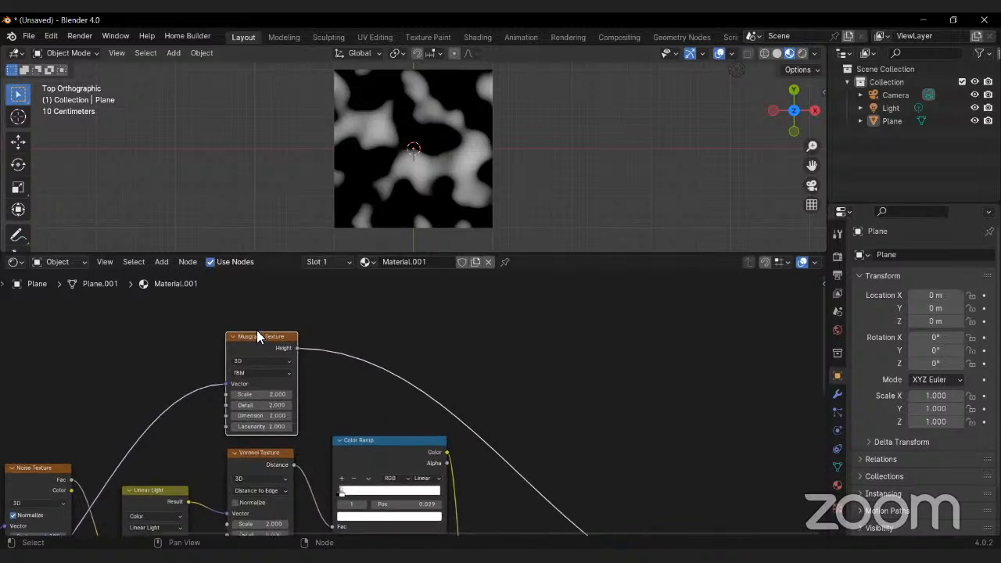
left_click(370, 439, "ctrl+shift")
scroll(432, 157, "up", 1)
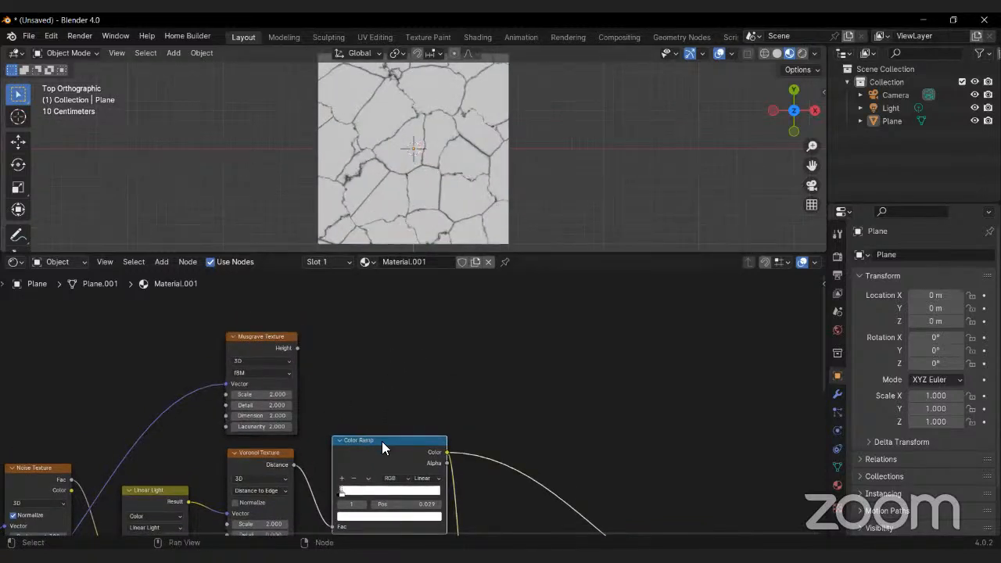
Step: Insert a Color Ramp after the Musgrave Texture, move its white stop to 0.062, and compare its preview with the crack ramp
left_click(252, 338, "ctrl+shift")
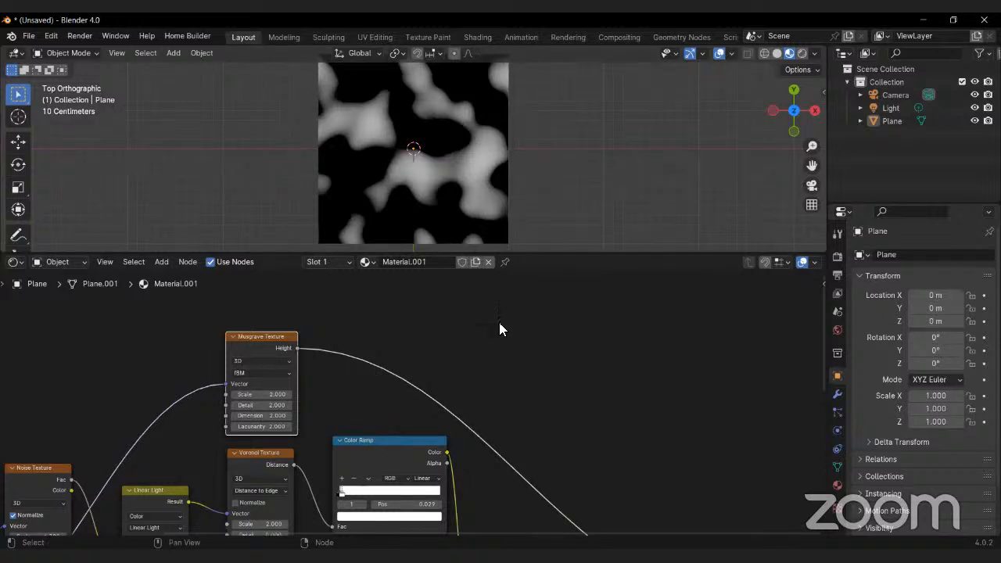
key("shift+a")
type("c")
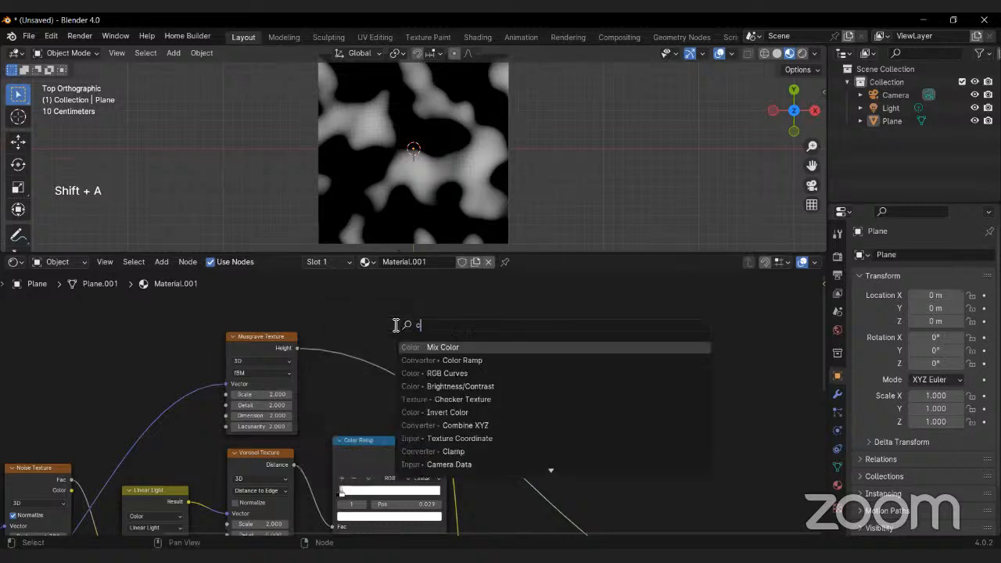
left_click(468, 360)
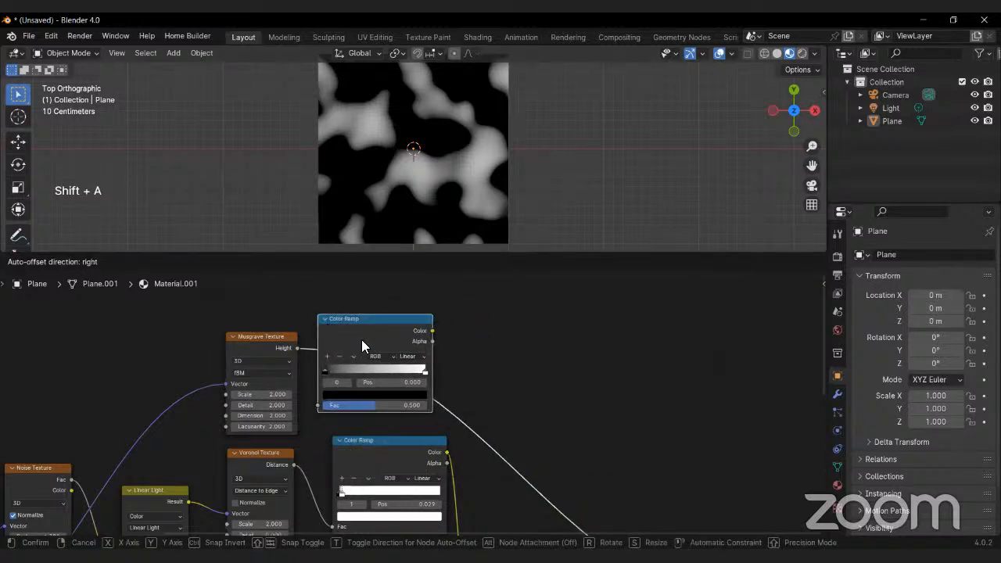
left_click(380, 341)
left_click_drag(443, 369, 349, 371)
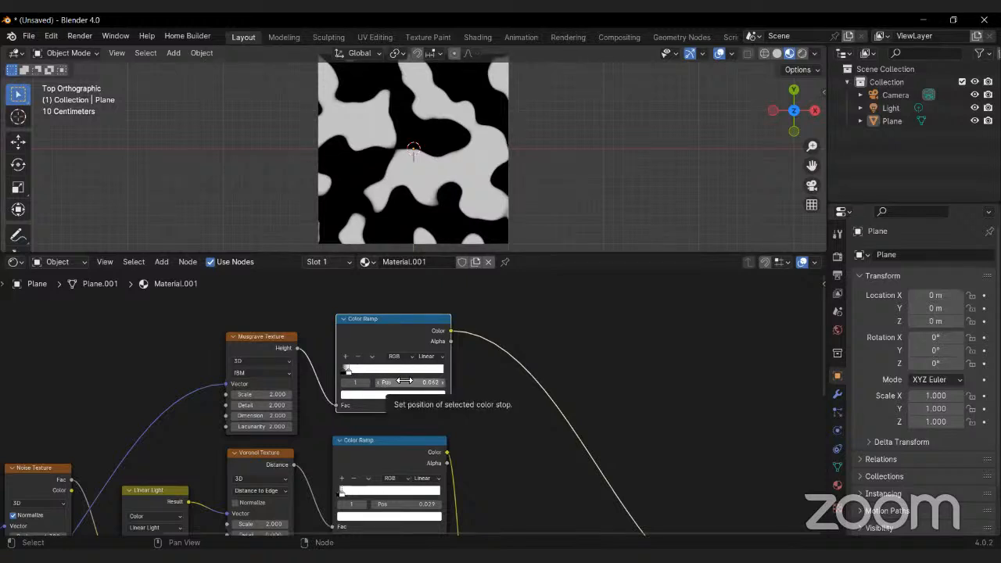
left_click(392, 442, "ctrl+shift")
left_click(407, 333, "ctrl+shift")
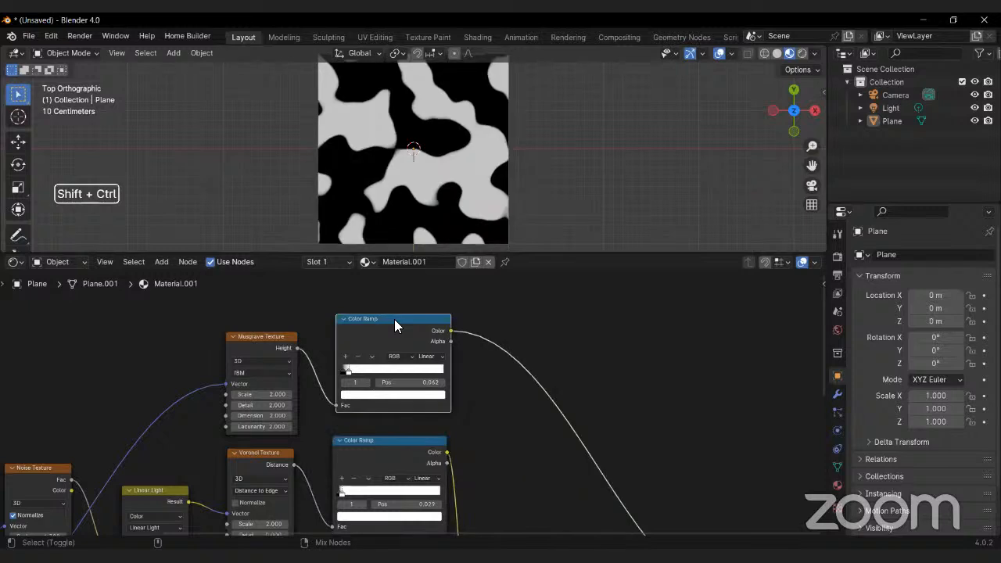
Step: Insert a Mix Color node after the Musgrave Color Ramp and link the Voronoi Color Ramp's Color output to its B input
middle_click_drag(483, 391, 393, 389)
key("shift+a")
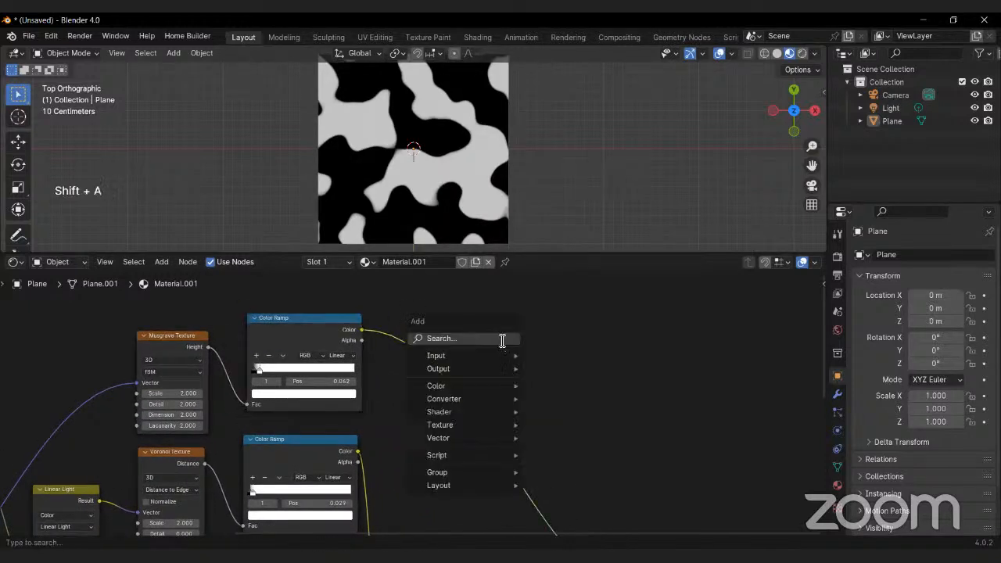
type("mix")
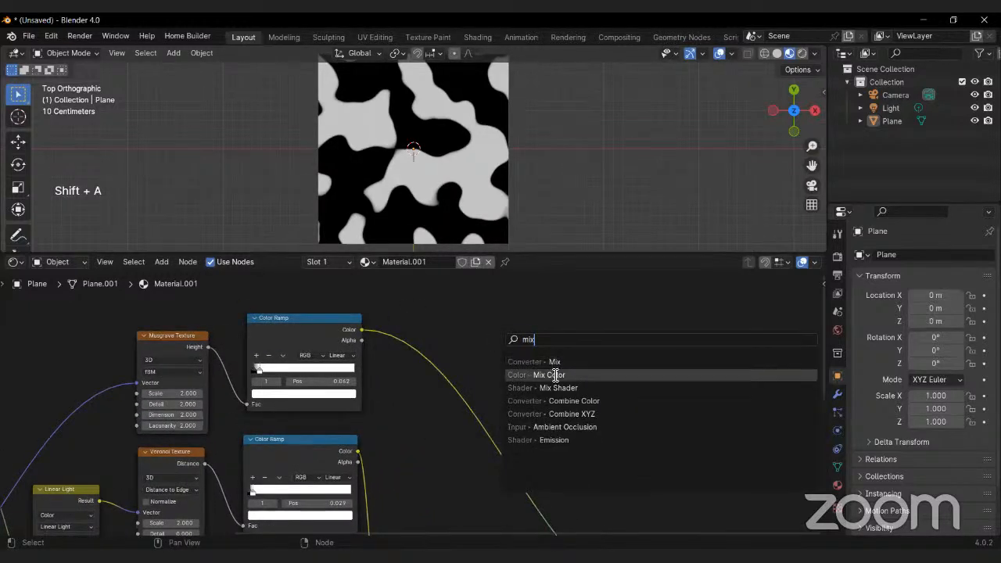
left_click(561, 374)
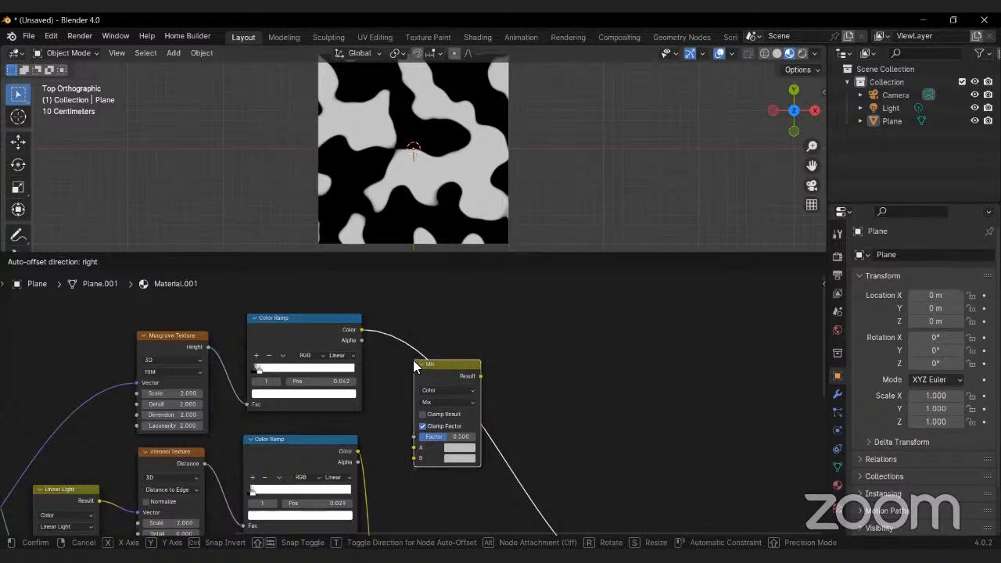
left_click(413, 360)
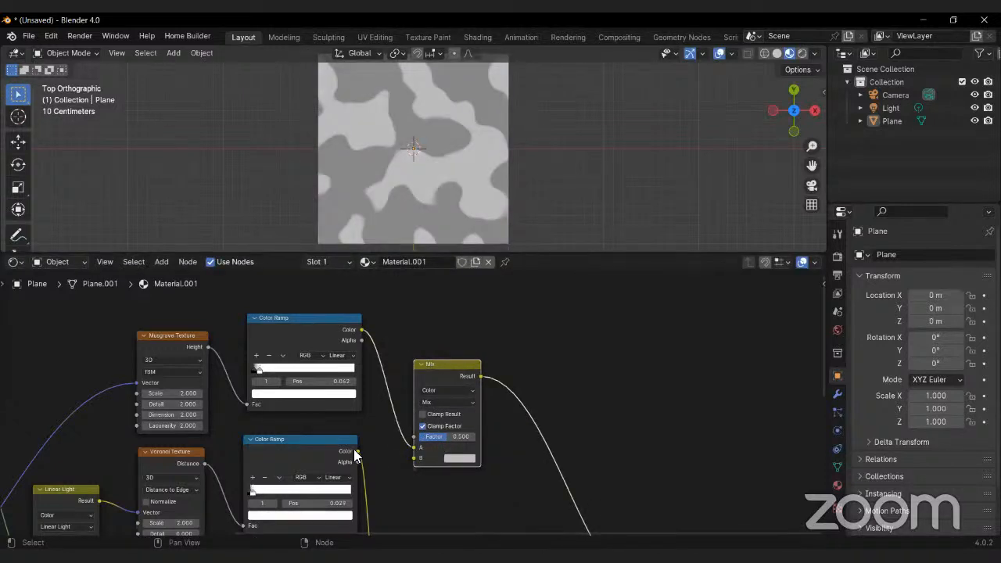
left_click_drag(356, 451, 413, 460)
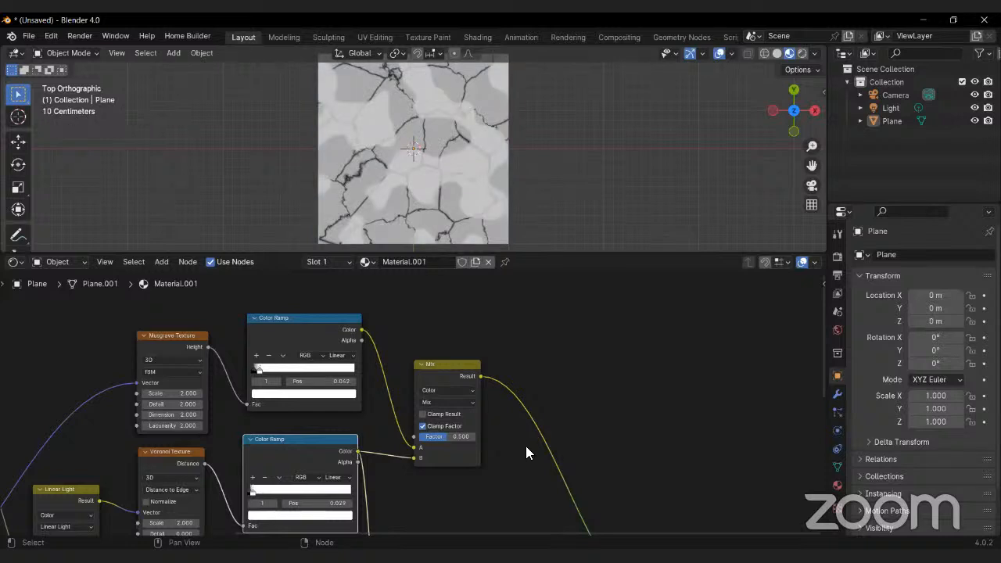
Step: Set the Mix node's Factor to 1 and its blending mode to Multiply
scroll(526, 446, "up", 2)
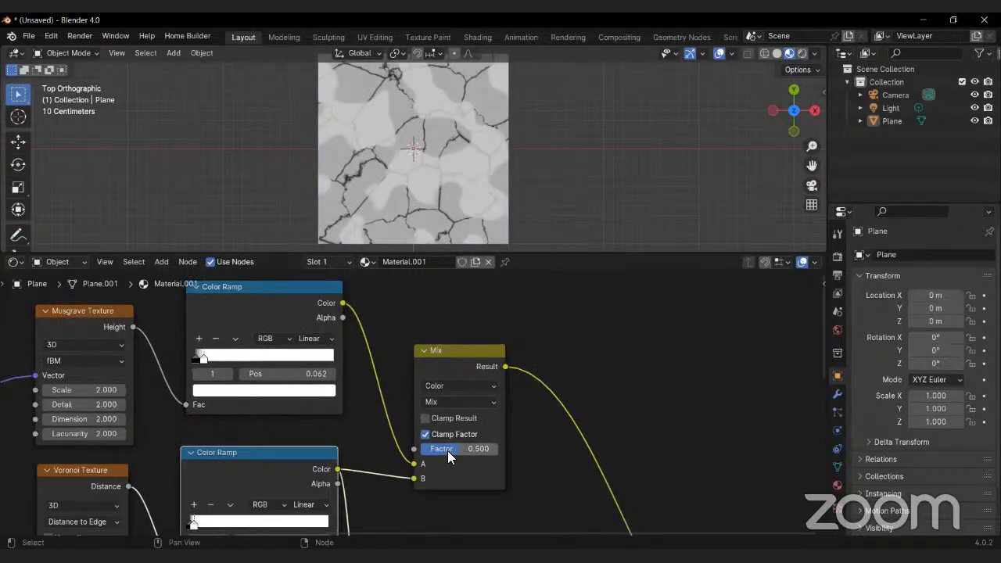
left_click_drag(447, 450, 419, 448)
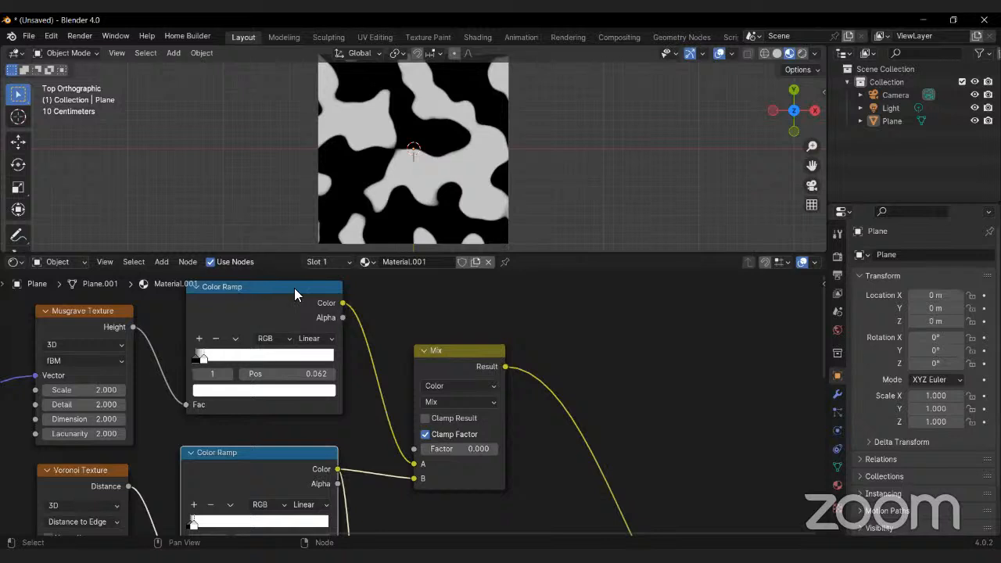
middle_click_drag(389, 462, 389, 416)
left_click_drag(439, 404, 499, 406)
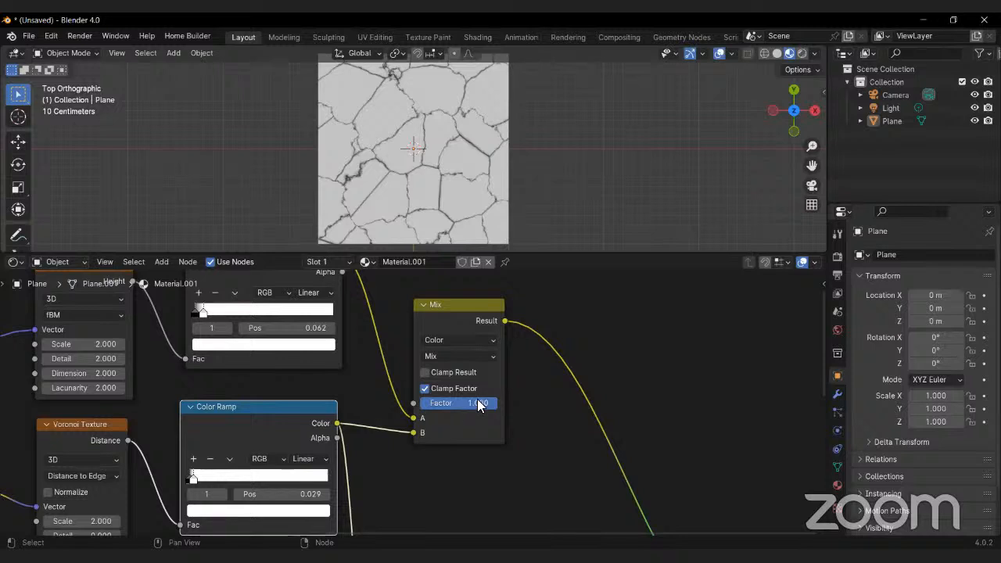
left_click(451, 356)
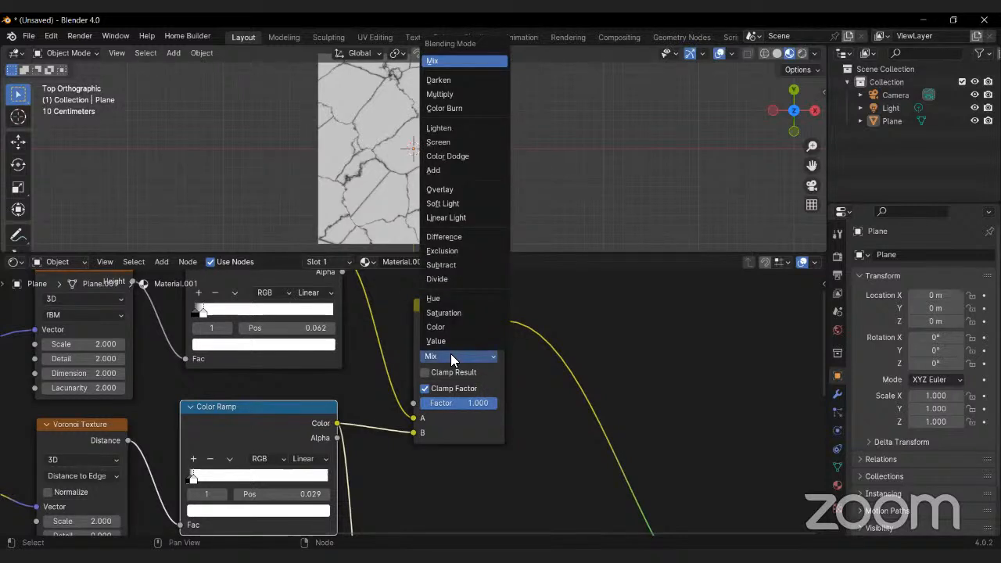
left_click(443, 94)
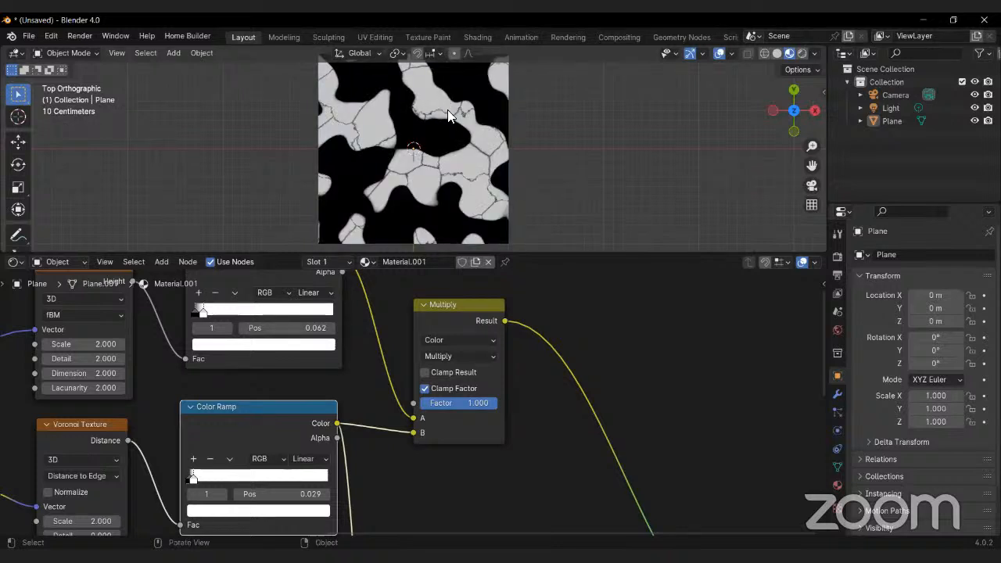
Step: Preview the Musgrave and Voronoi Color Ramps in turn on the plane, ending on the Musgrave ramp
middle_click_drag(386, 347, 410, 399)
left_click(297, 291, "ctrl+shift")
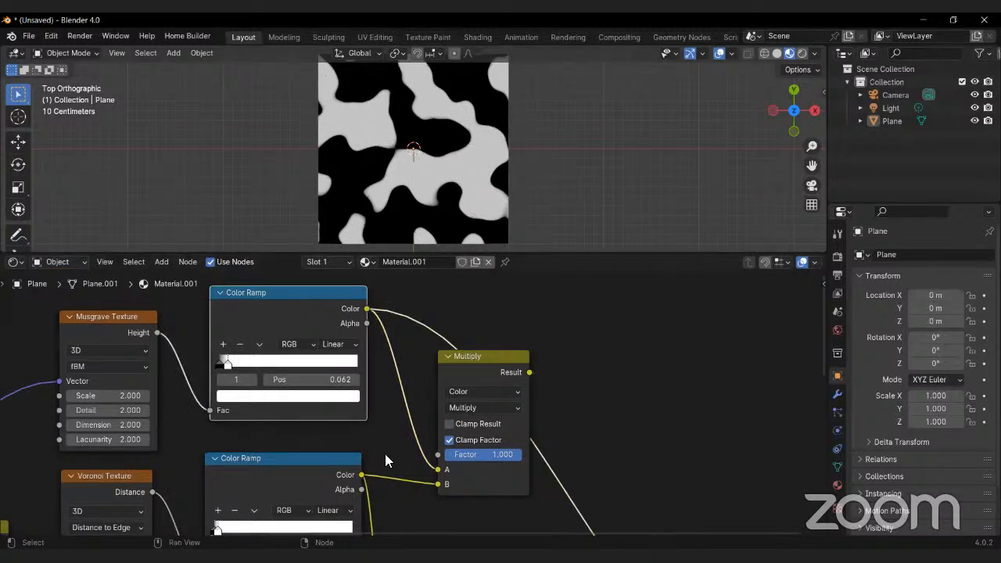
middle_click_drag(385, 457, 395, 399)
left_click(318, 415, "ctrl+shift")
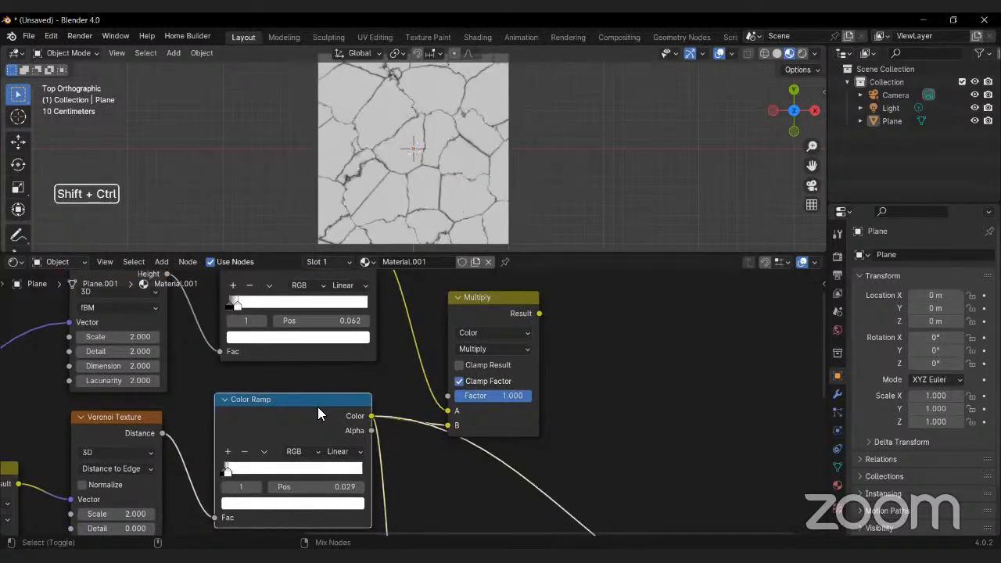
middle_click_drag(370, 360, 376, 432)
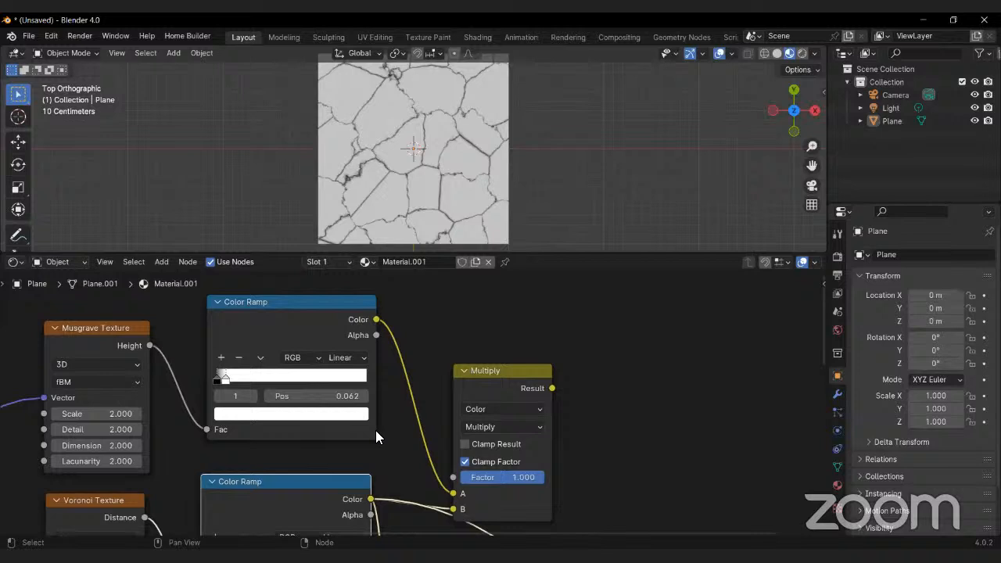
left_click(308, 303, "ctrl+shift")
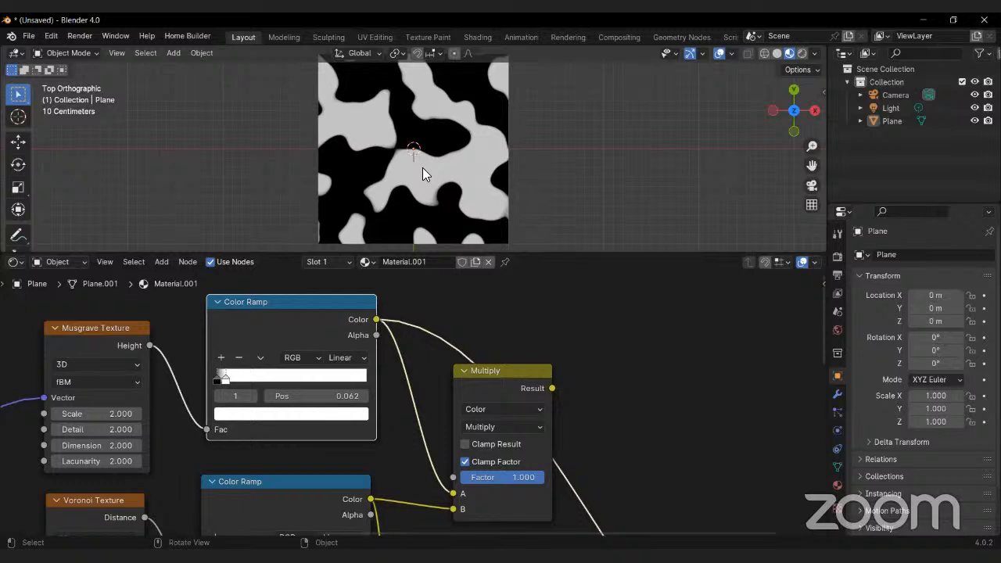
Step: Draw three freehand annotation strokes over the black areas of the Musgrave pattern on the plane
left_click(18, 235)
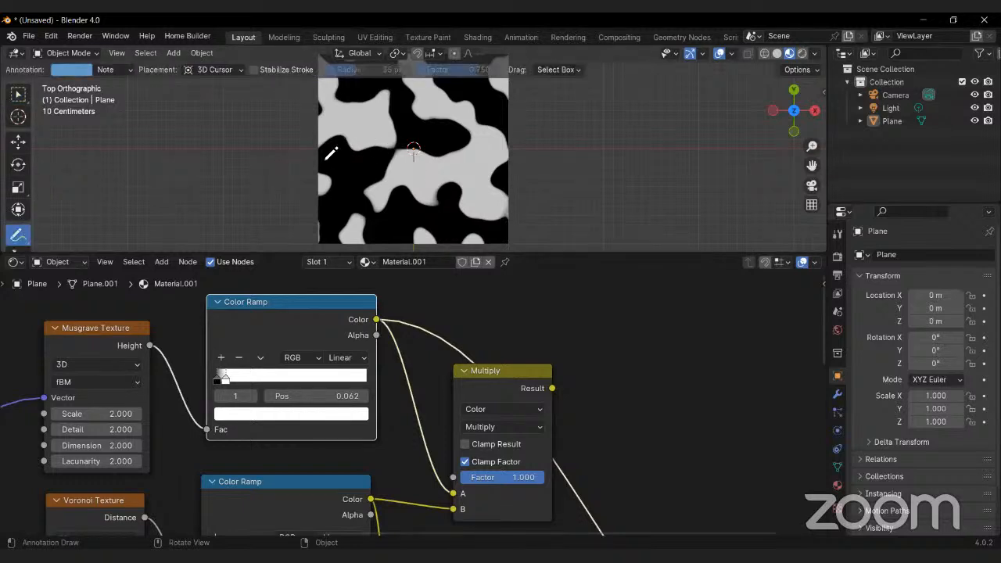
mouse_move(327, 149)
left_mouse_down()
mouse_move(365, 165)
mouse_move(329, 224)
left_mouse_up()
mouse_move(389, 232)
left_mouse_down()
mouse_move(447, 204)
mouse_move(453, 224)
left_mouse_up()
mouse_move(450, 128)
left_mouse_down()
mouse_move(409, 114)
mouse_move(393, 90)
left_mouse_up()
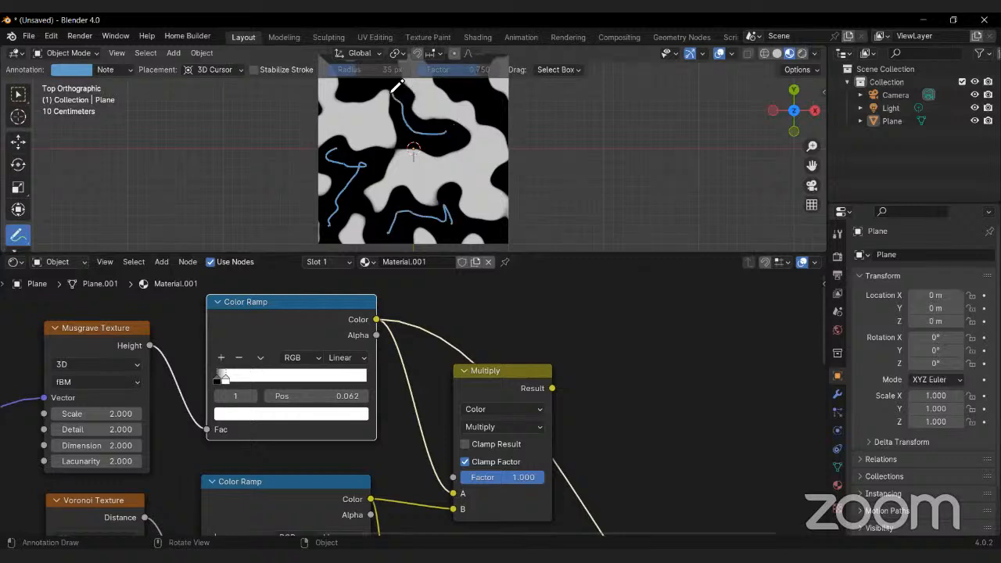
Step: Alternate the plane preview between the Multiply node and both Color Ramps to compare the masked cracks with their inputs
left_click(494, 372, "ctrl+shift")
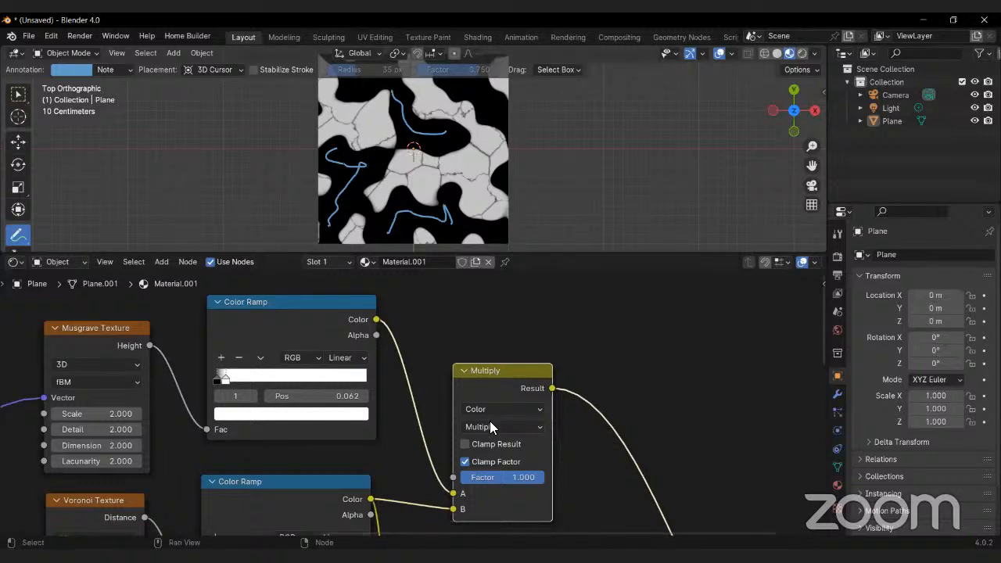
left_click(303, 321, "ctrl+shift")
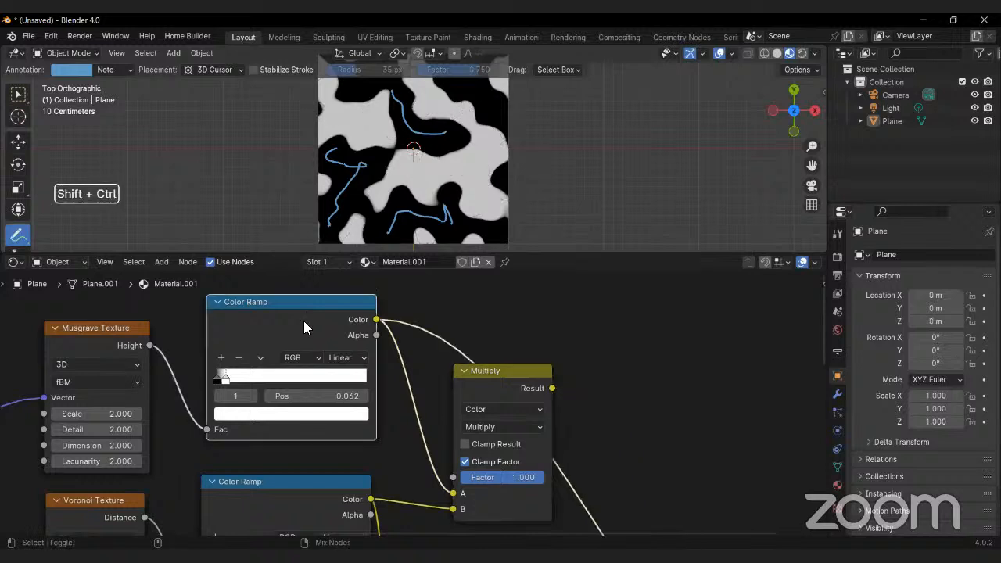
left_click(308, 488, "ctrl+shift")
left_click(493, 374, "ctrl+shift")
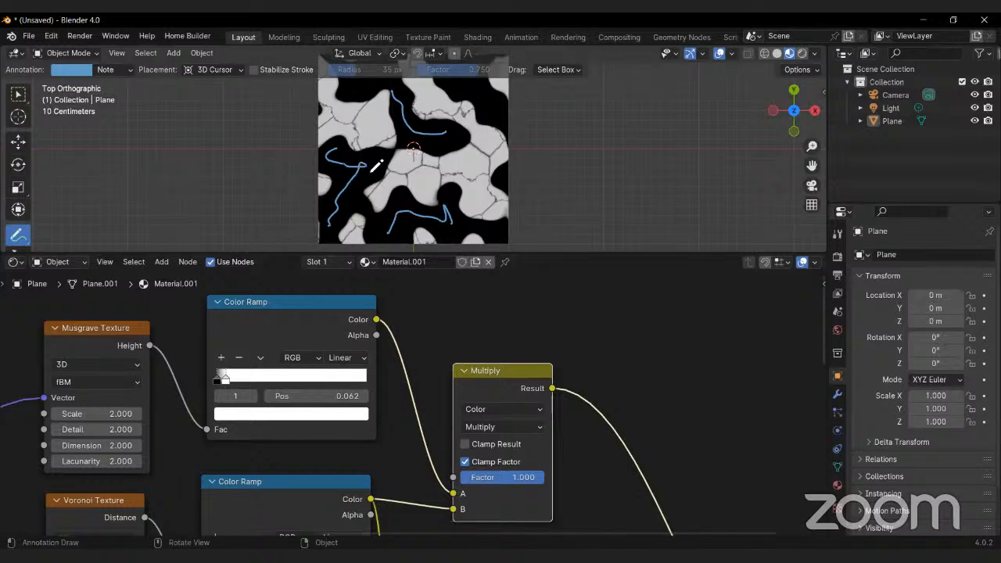
left_click(323, 306, "ctrl+shift")
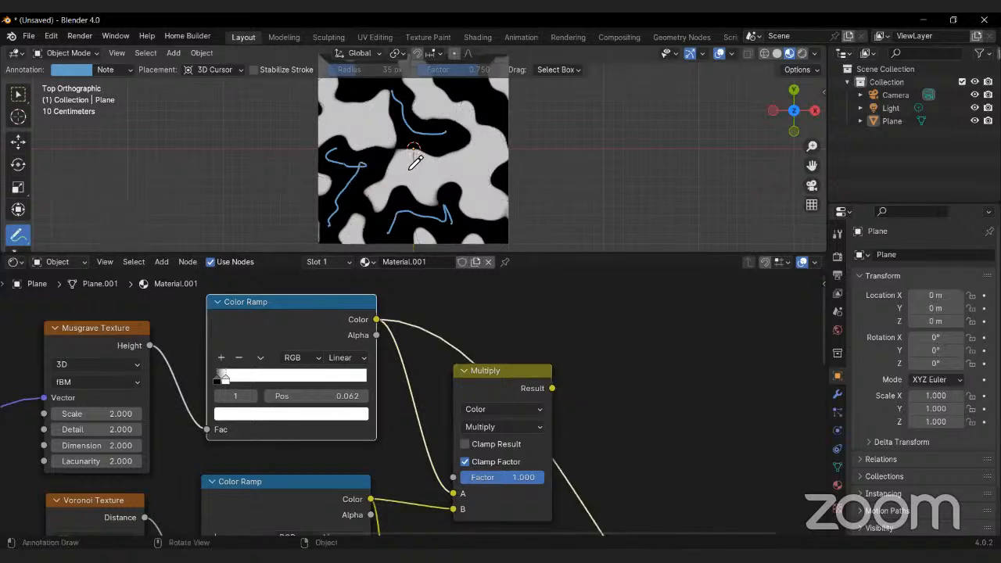
Step: Delete the annotation layer and draw a single freehand stroke along the white area of the Musgrave pattern
left_click(111, 69)
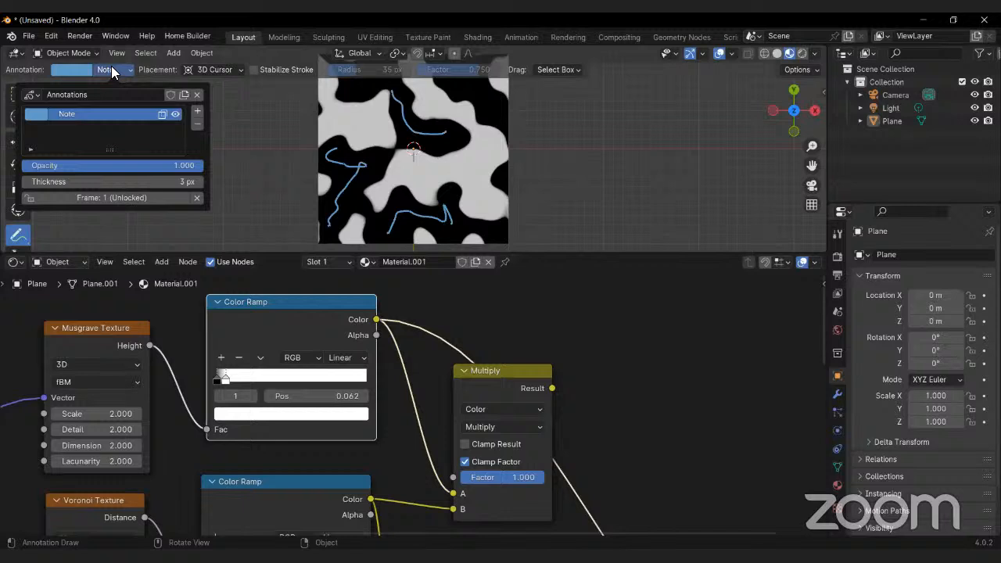
left_click(197, 123)
mouse_move(412, 171)
left_mouse_down()
mouse_move(478, 164)
mouse_move(472, 137)
mouse_move(422, 102)
left_mouse_up()
Step: Preview the Multiply result beneath the white-area stroke and delete the annotation layer
left_click(499, 369, "ctrl+shift")
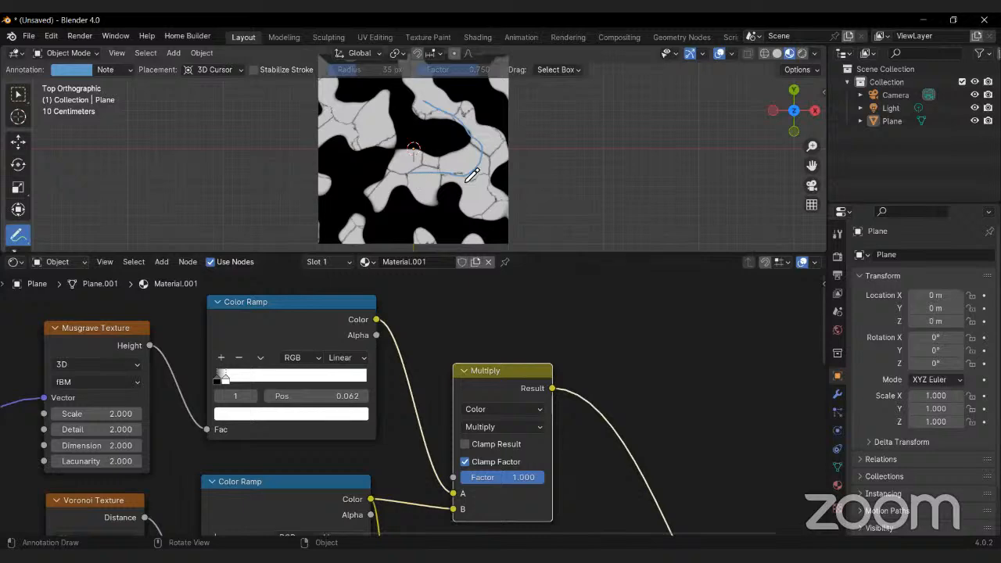
left_click(114, 70)
left_click(197, 125)
Step: Link the Multiply node's Result to the crack Bump node's Height input and preview the Principled BSDF on the plane
scroll(508, 398, "down", 6)
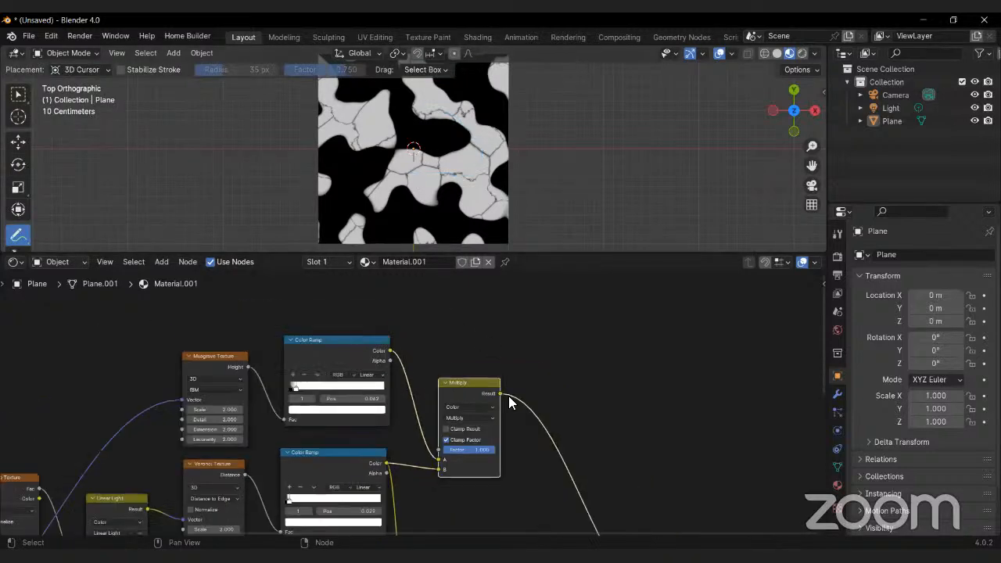
middle_click_drag(528, 423, 488, 309)
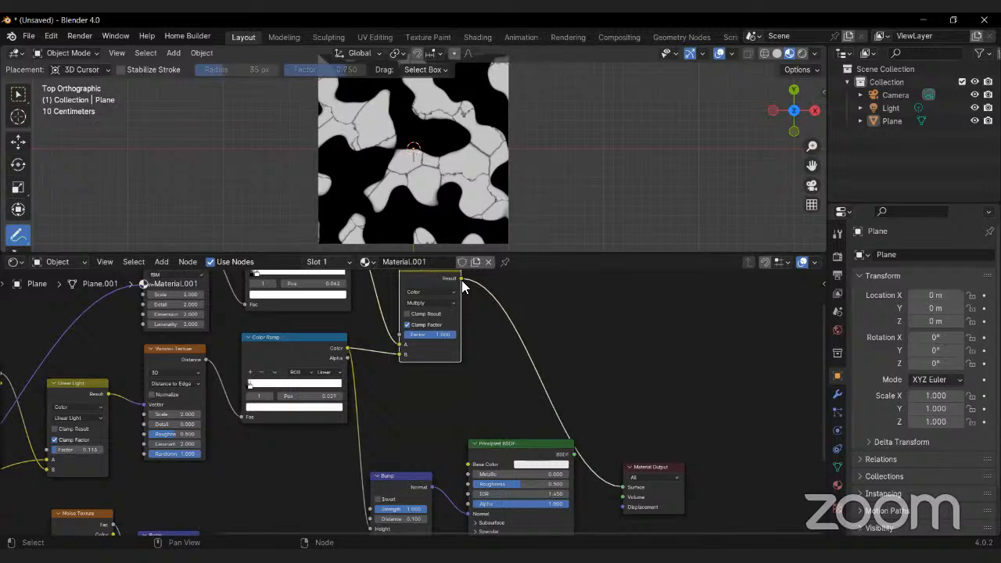
left_click_drag(461, 280, 372, 466)
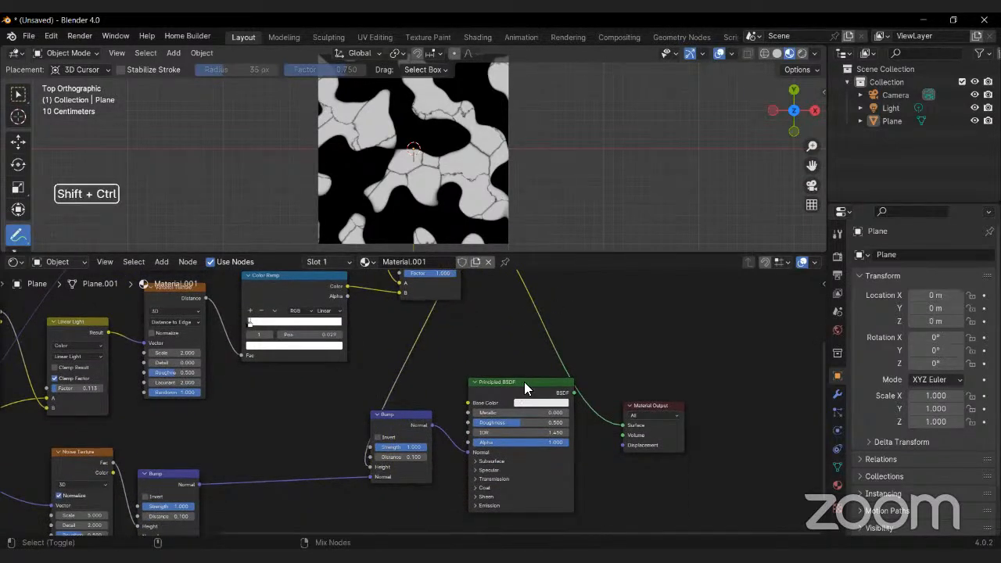
left_click(524, 383, "ctrl+shift")
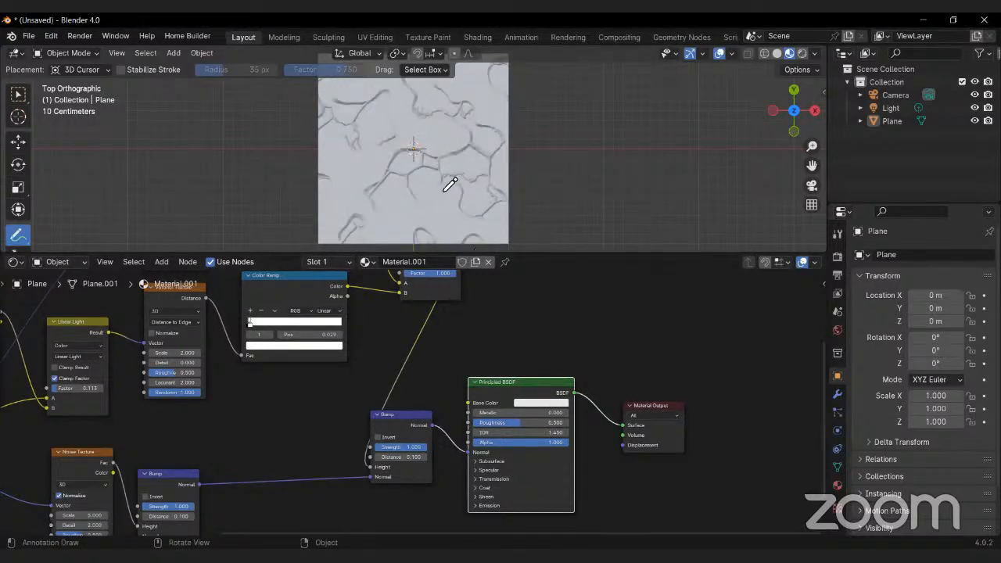
scroll(450, 184, "up", 1)
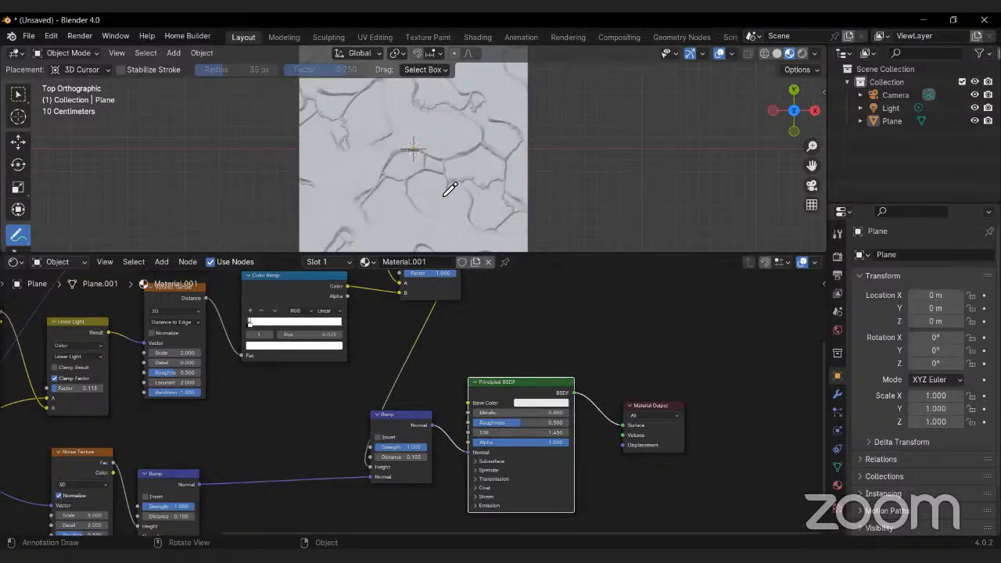
Step: Change the Multiply node's blending mode to Screen
middle_click_drag(490, 315, 490, 441)
scroll(489, 427, "up", 2)
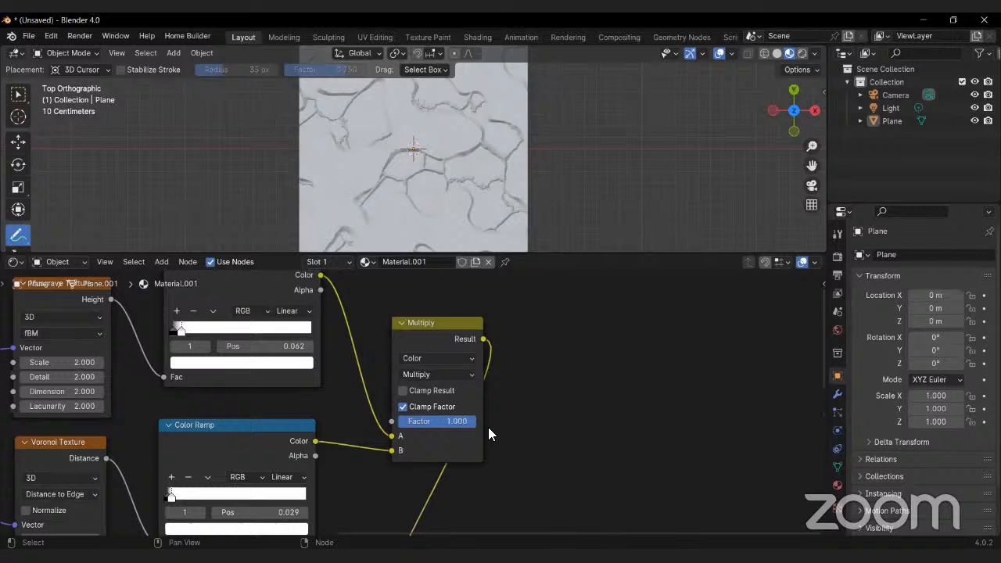
left_click(429, 374)
left_click(429, 374)
scroll(429, 376, "down", 1, "ctrl+shift")
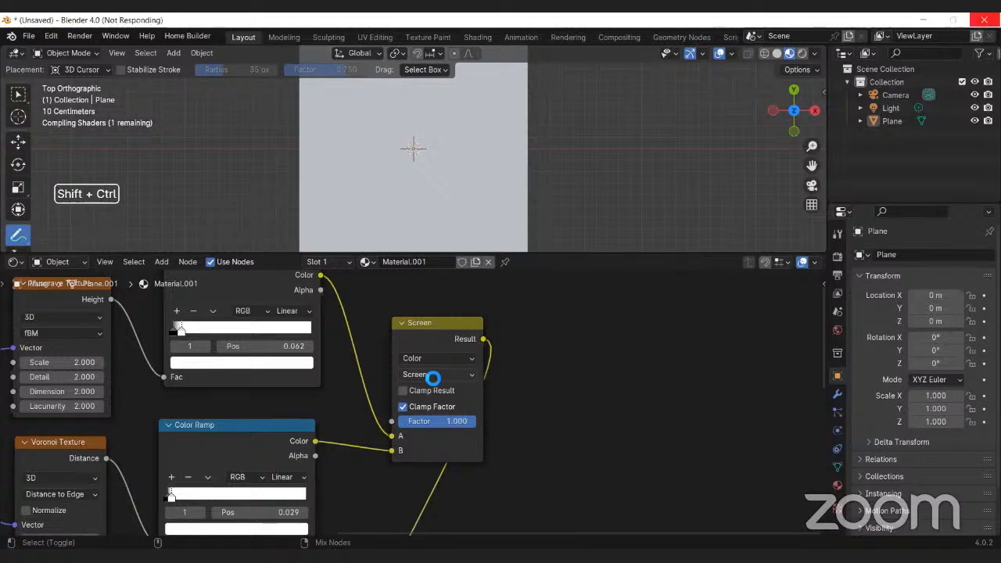
left_click(429, 374)
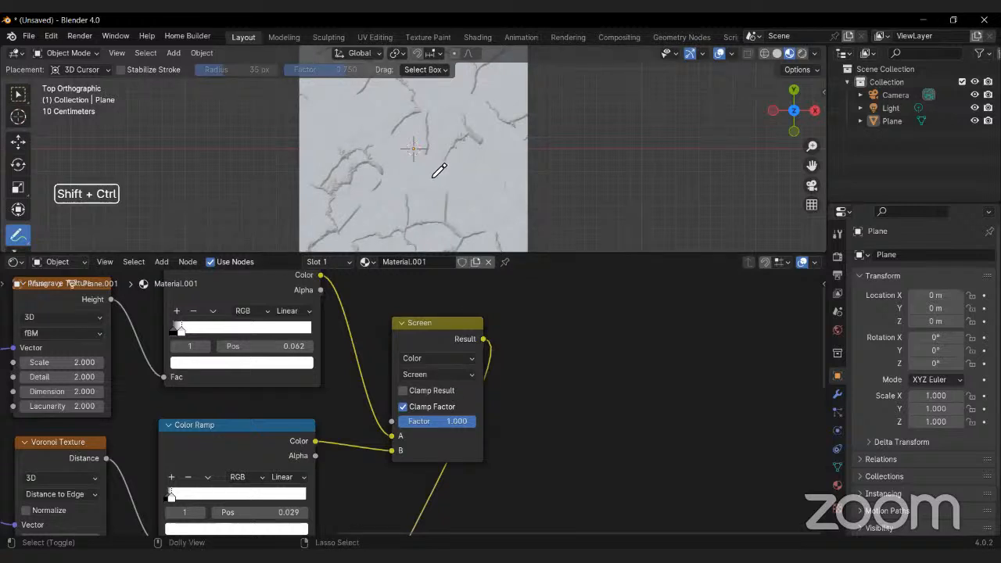
Step: Compare the Lighten and Multiply blending modes on the Screen node and settle on Lighten
left_click(430, 375)
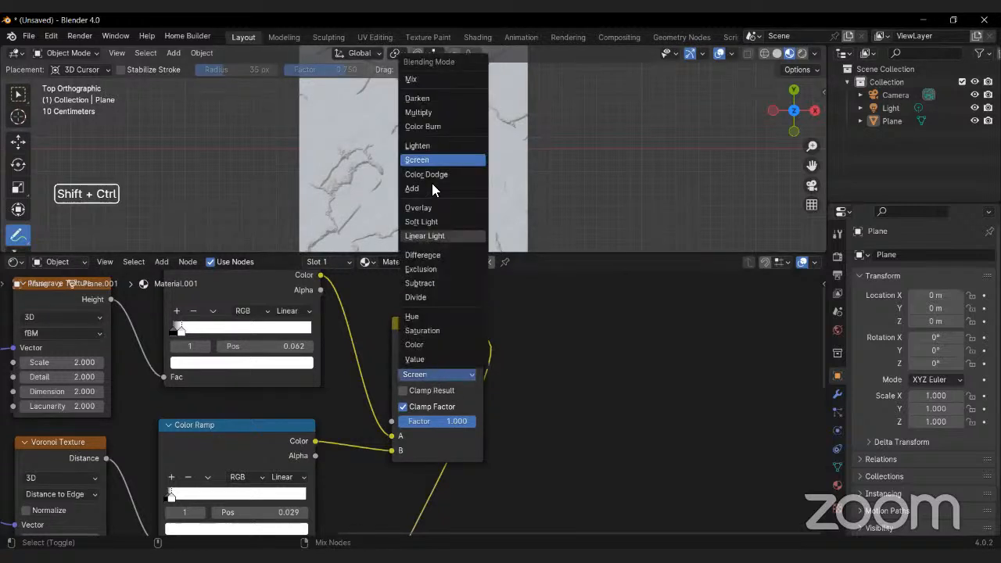
left_click(428, 144)
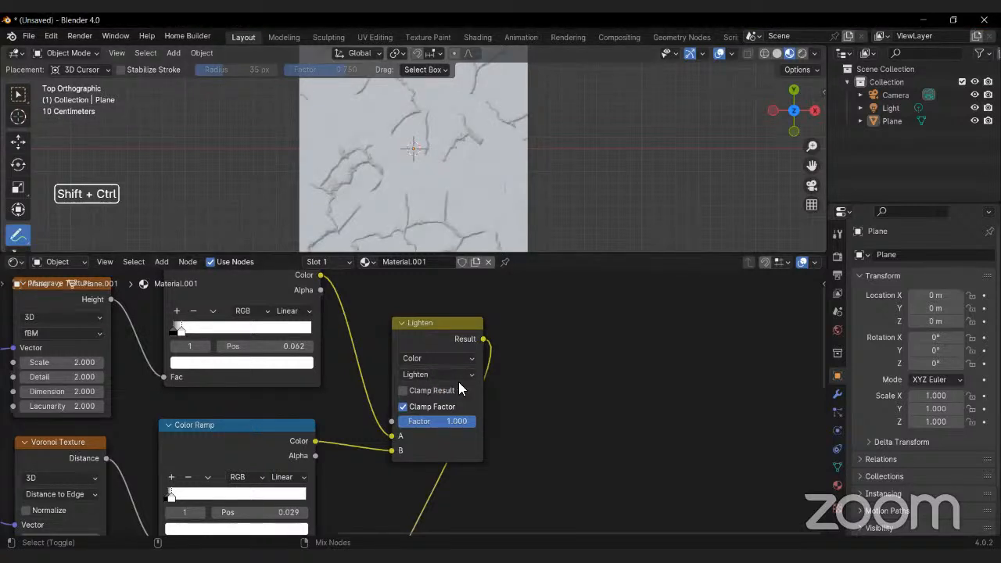
left_click(438, 376)
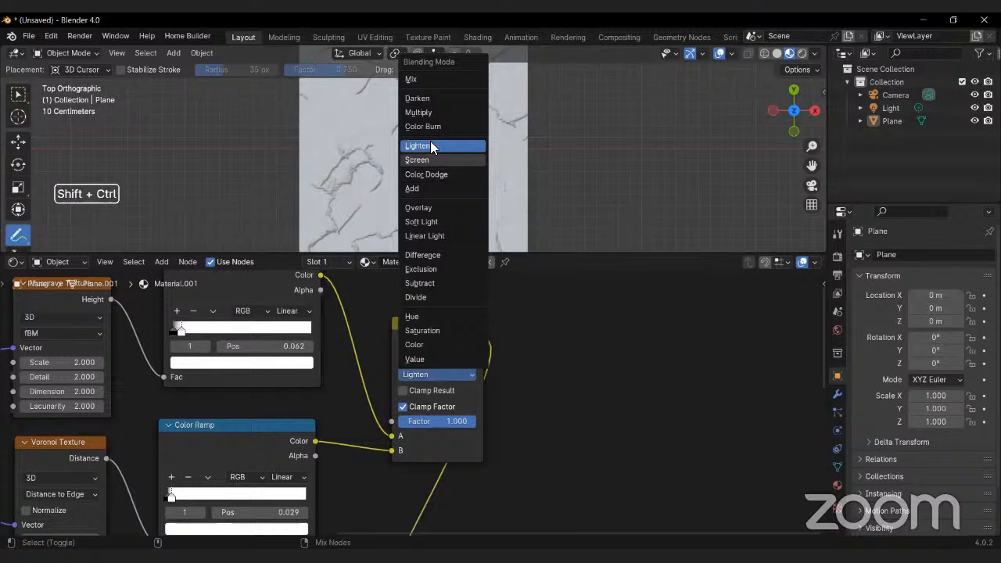
left_click(419, 113)
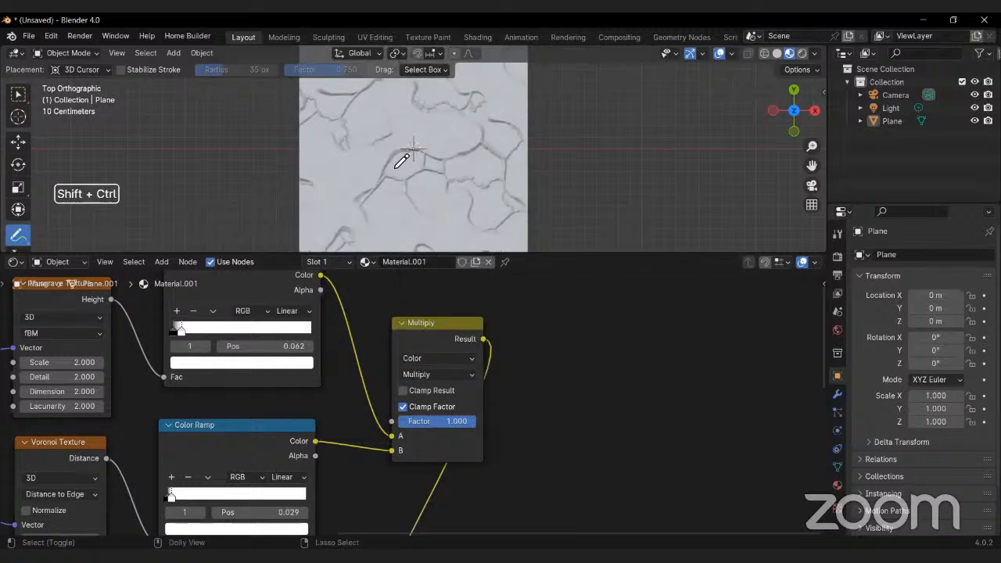
left_click(429, 376)
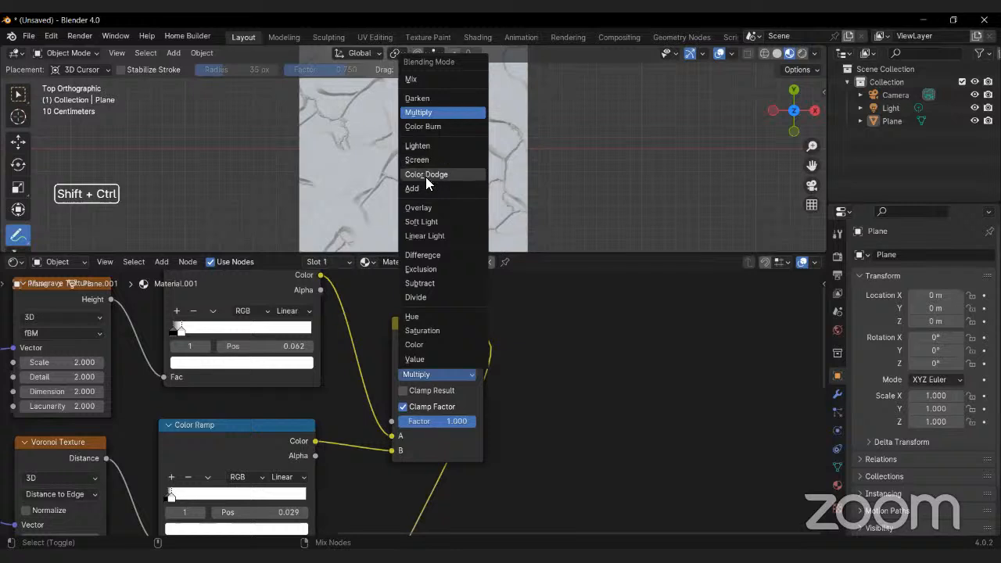
left_click(424, 146)
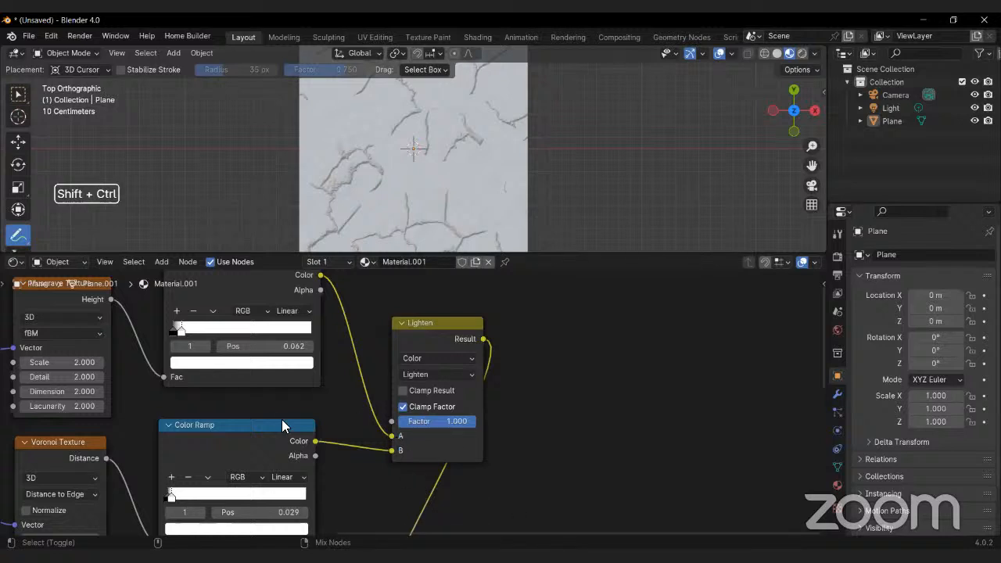
Step: Preview the Voronoi crack Color Ramp directly on the plane
left_click(258, 432, "ctrl+shift")
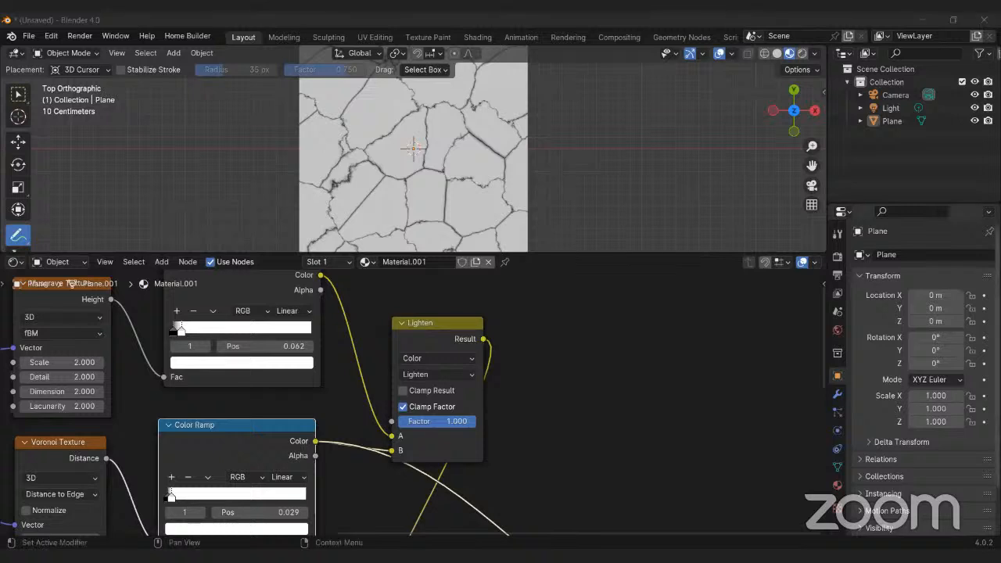
scroll(476, 481, "down", 5)
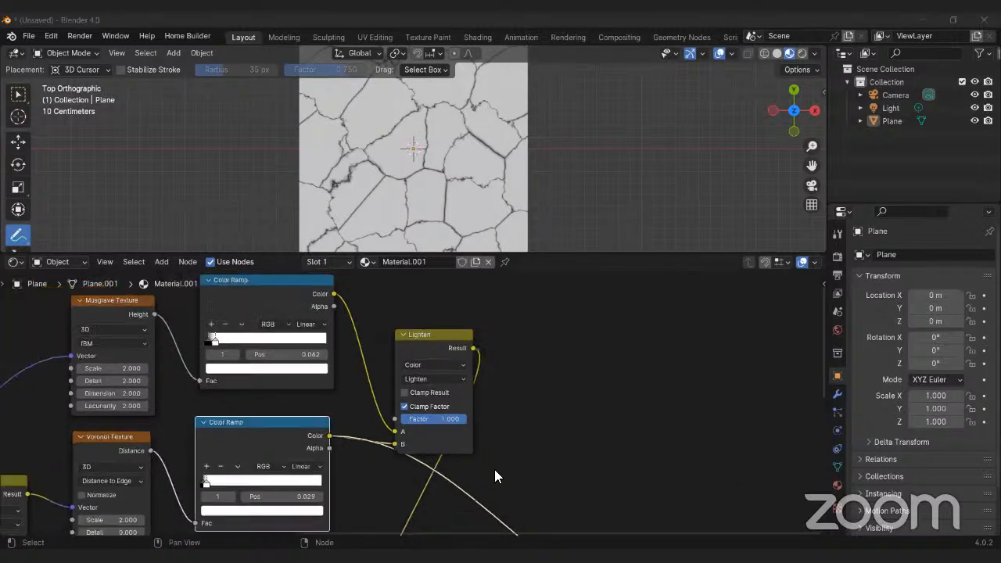
middle_click_drag(500, 493, 475, 420)
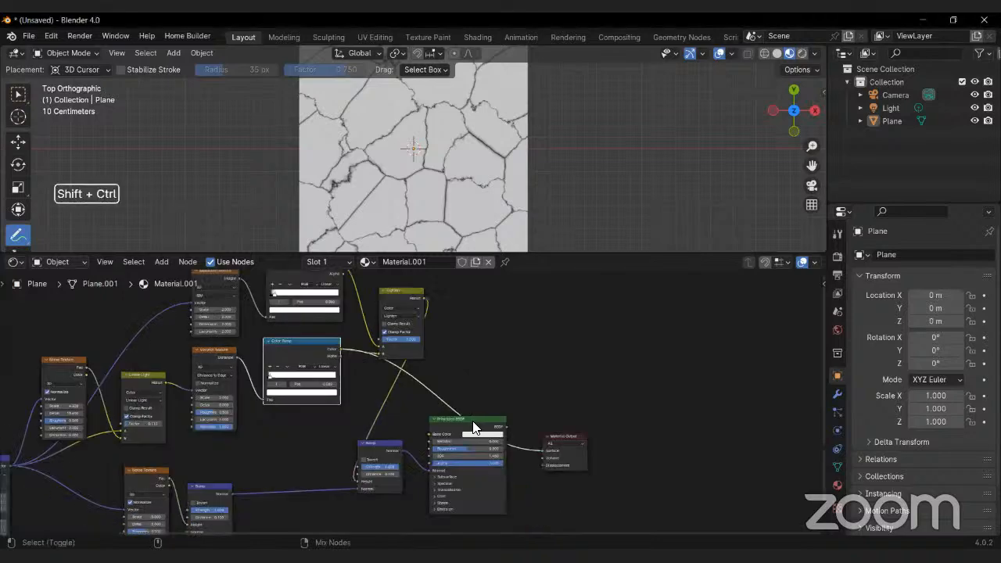
Step: Preview the Principled BSDF on the plane again and turn on Invert for the crack Bump node
left_click(475, 421, "ctrl+shift")
scroll(400, 475, "up", 4)
scroll(399, 481, "up", 2)
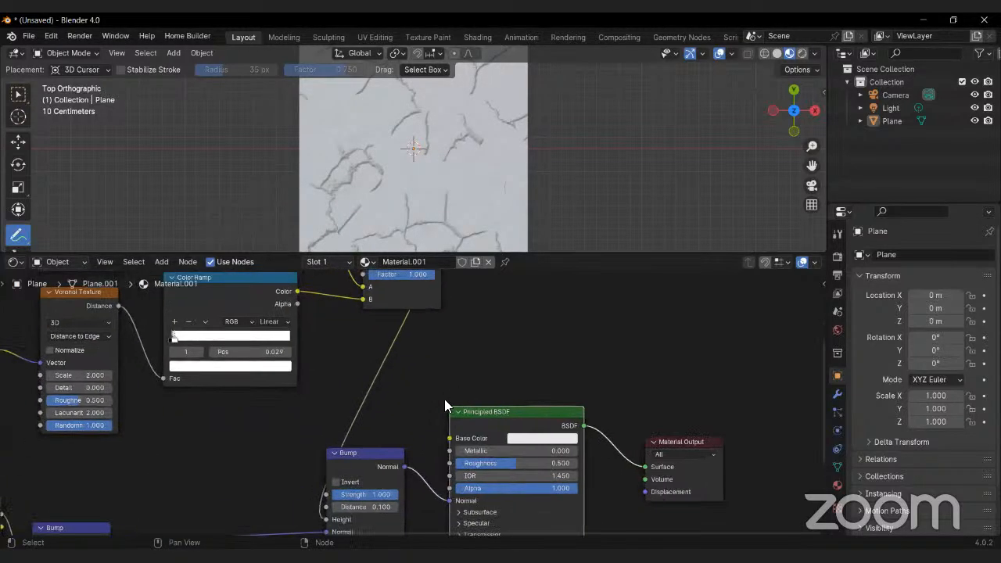
left_click(377, 430)
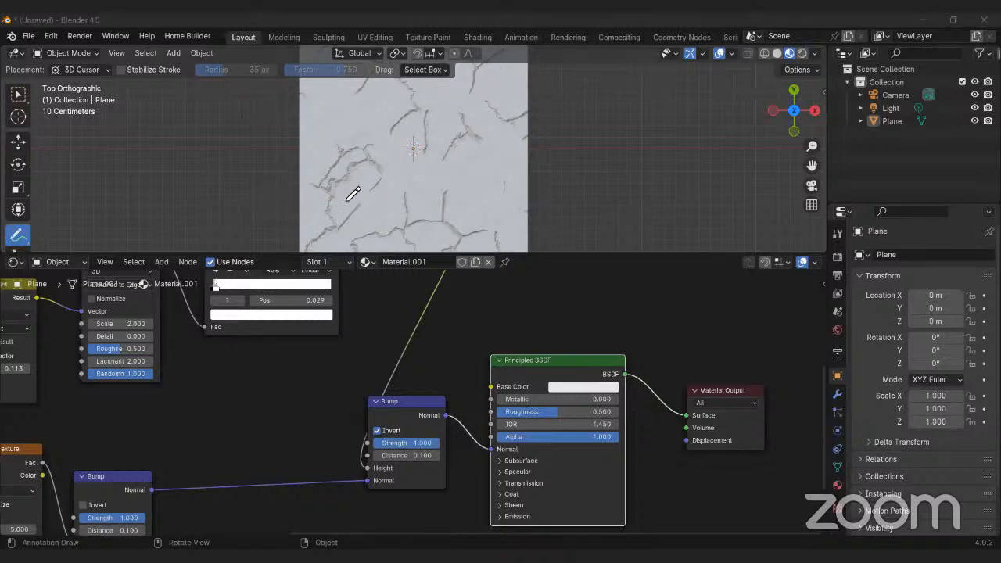
Step: Examine the inverted cracks close up and across the whole plane in a maximized 3D viewport with the Select Box tool active
left_click(11, 90)
middle_click_drag(470, 208, 456, 143)
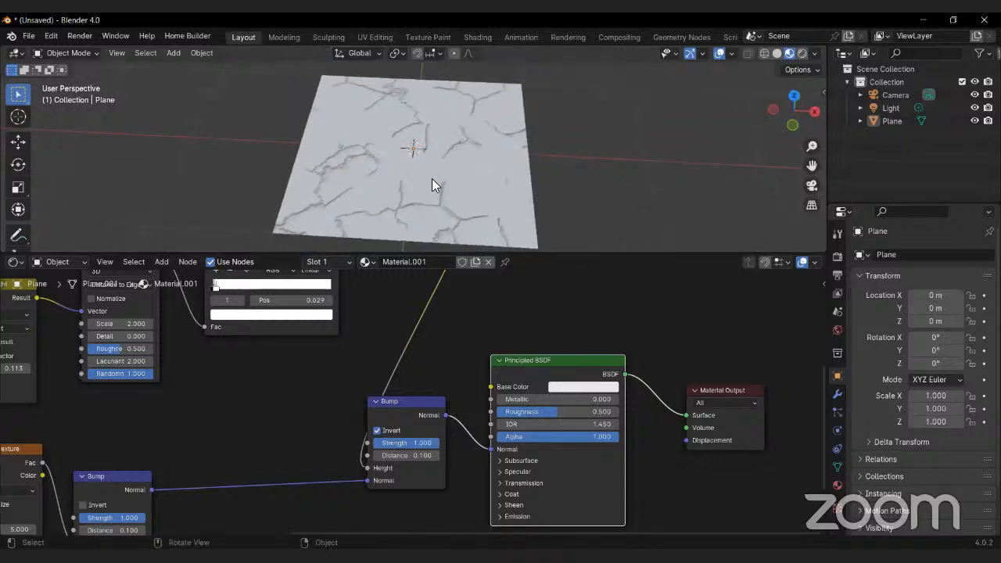
scroll(432, 178, "up", 5)
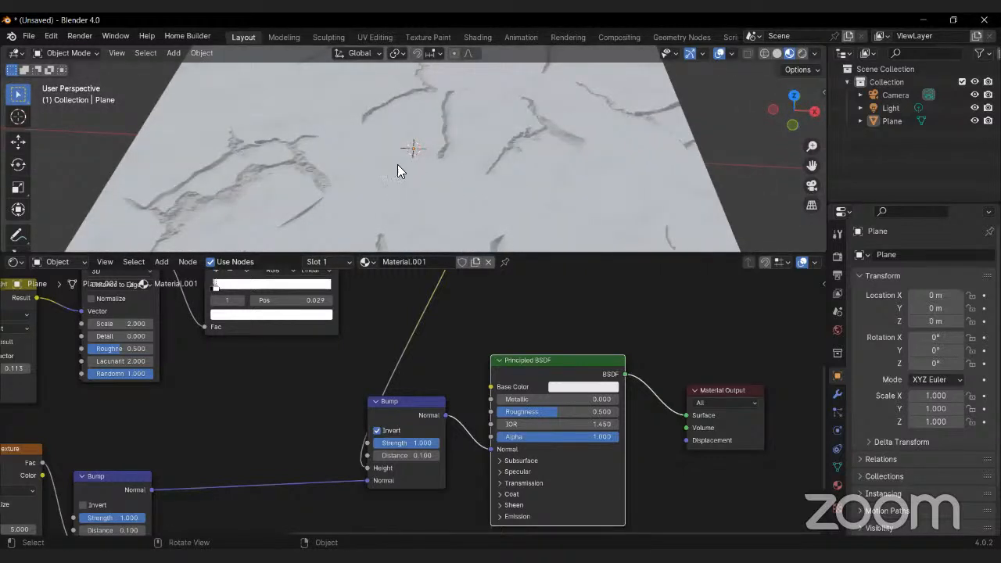
scroll(302, 168, "up", 4)
middle_click_drag(251, 169, 365, 157, "shift")
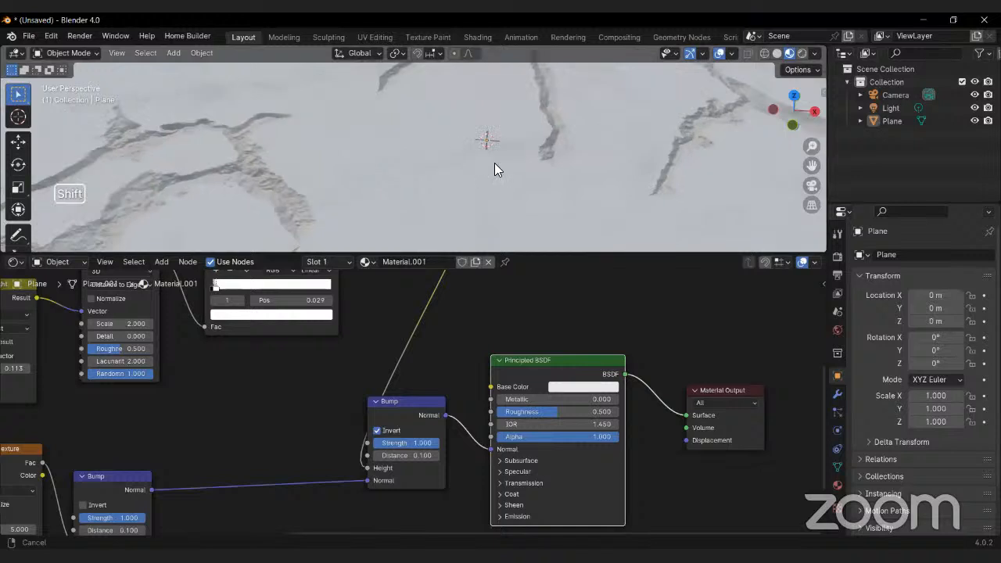
key("ctrl+space")
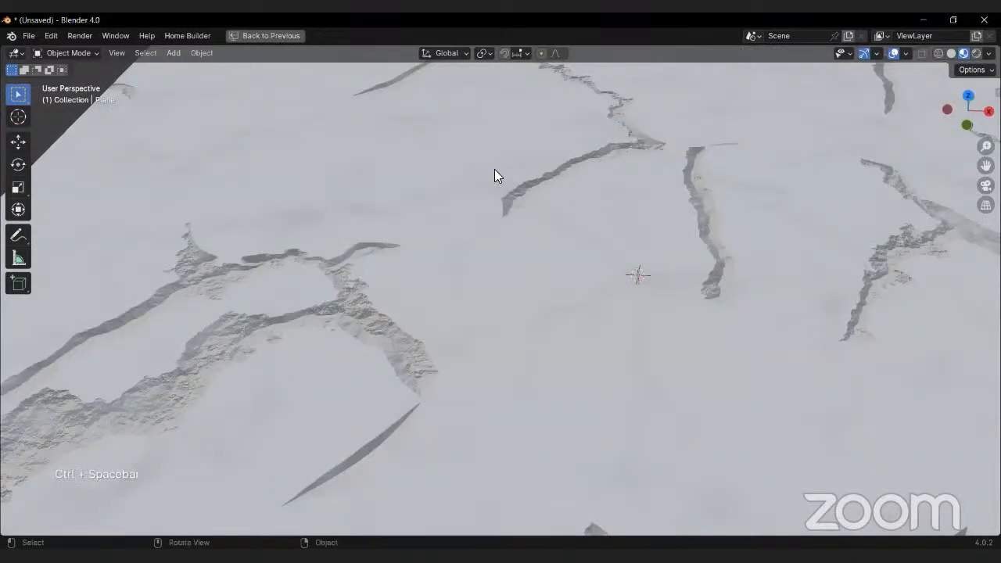
scroll(501, 172, "down", 3)
scroll(514, 184, "down", 3)
middle_click_drag(559, 180, 589, 250)
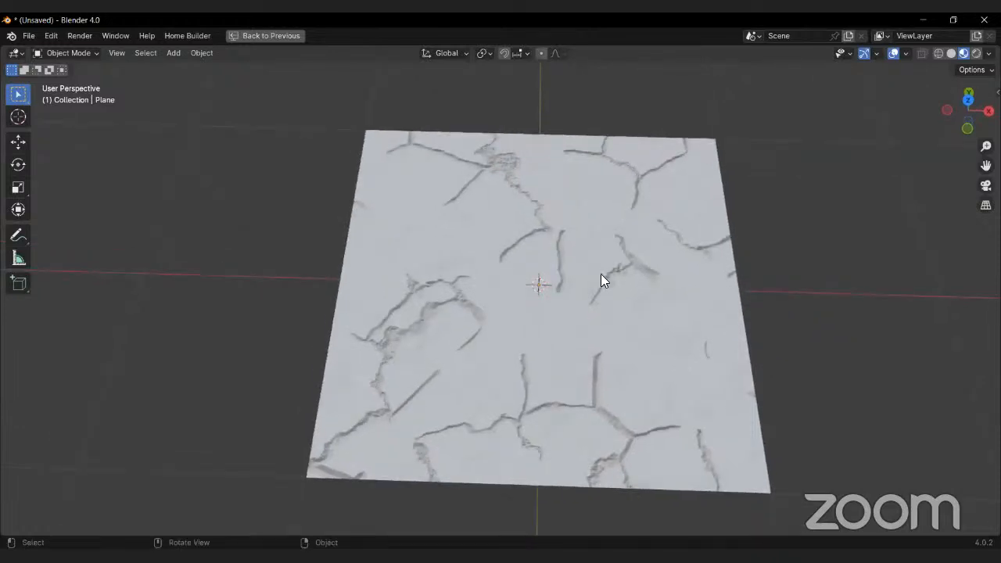
Step: Add a mesh cube and move it away from the centre of the plane
scroll(551, 252, "down", 2)
key("shift+a")
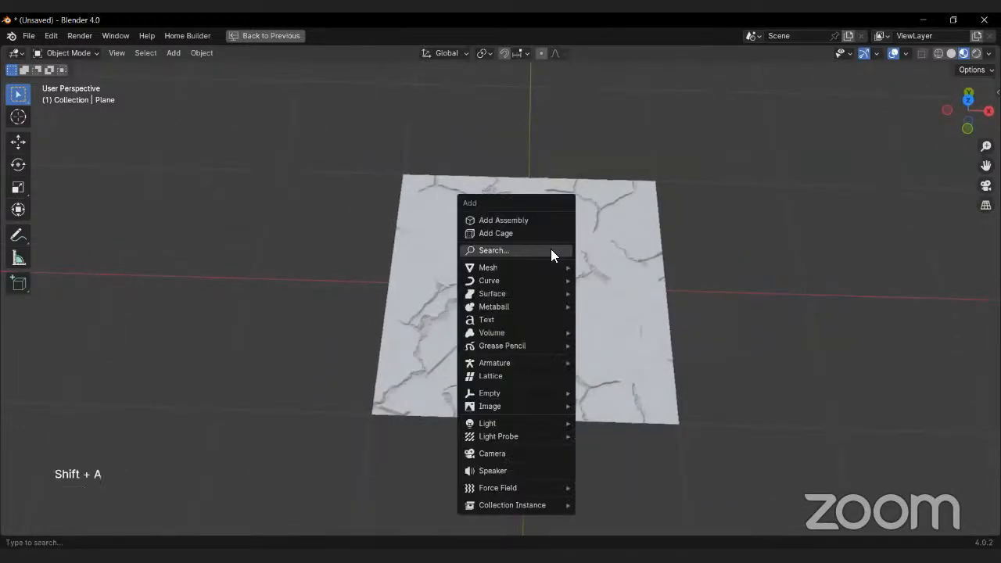
mouse_move(517, 267)
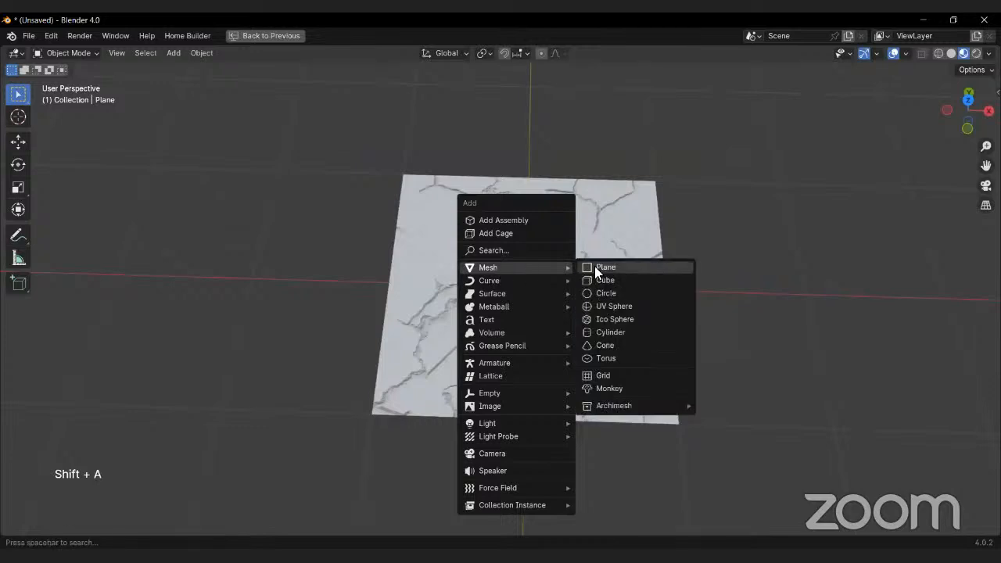
left_click(604, 278)
middle_click_drag(576, 340, 599, 287)
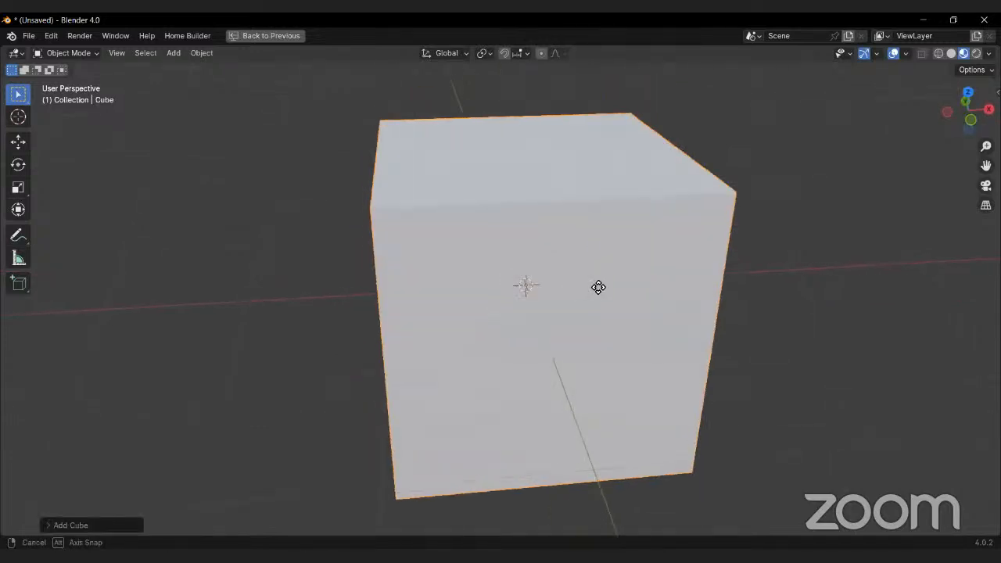
key("g")
left_click(611, 266)
Step: Link the plane's material to the cube and inspect the cracks on its faces
left_click(502, 296, "shift")
key("ctrl+l")
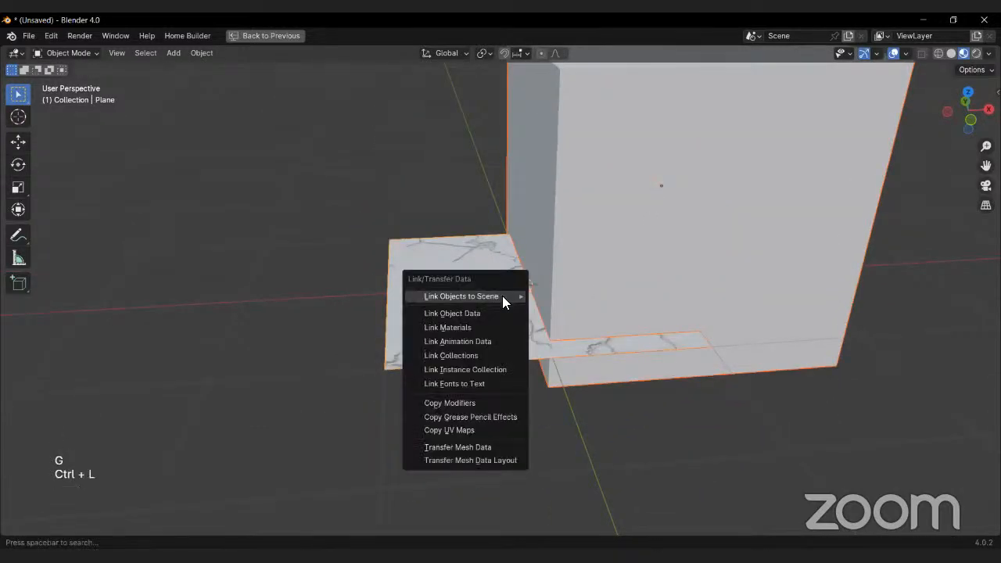
left_click(460, 327)
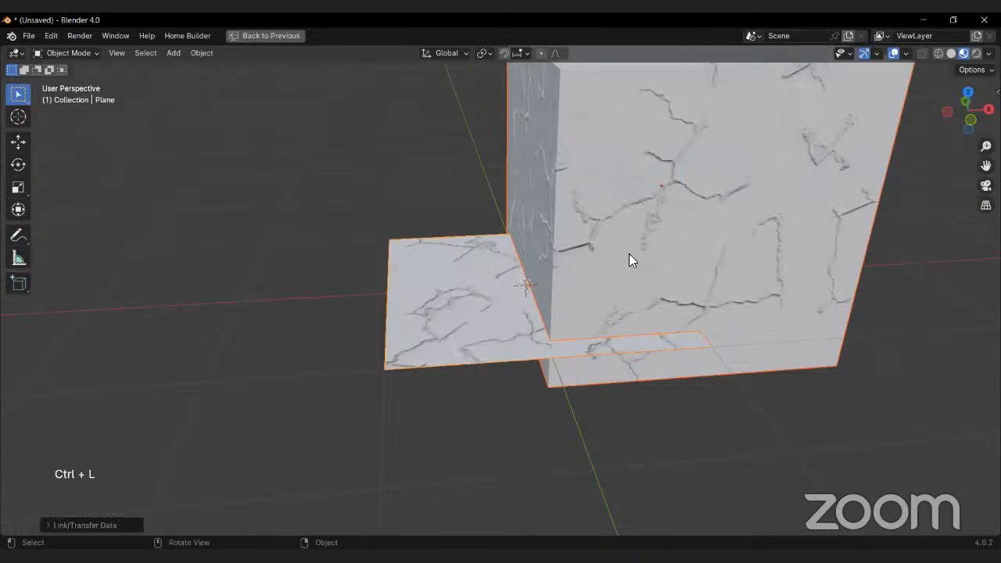
middle_click_drag(580, 258, 737, 271)
scroll(513, 258, "up", 3)
Step: Delete the cube, then select the plane in top view and restore the split viewport and node editor layout
key("x")
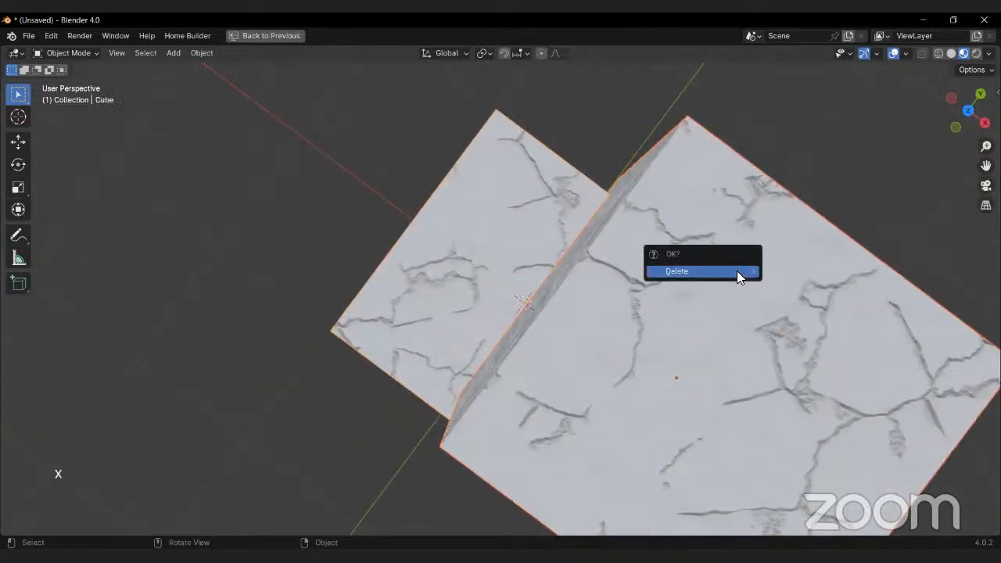
left_click(737, 279)
key("KP_7")
left_click(534, 262)
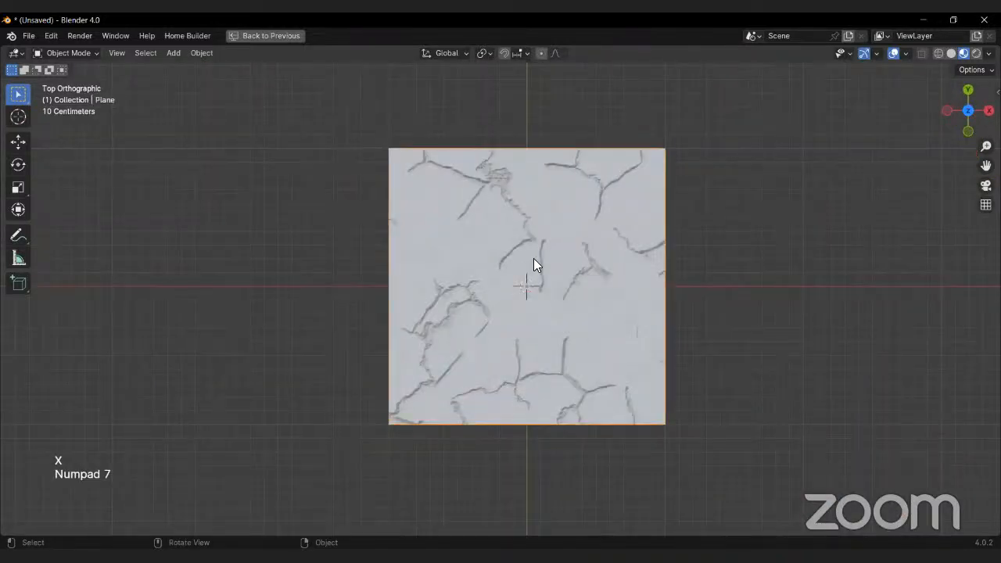
key("ctrl+space")
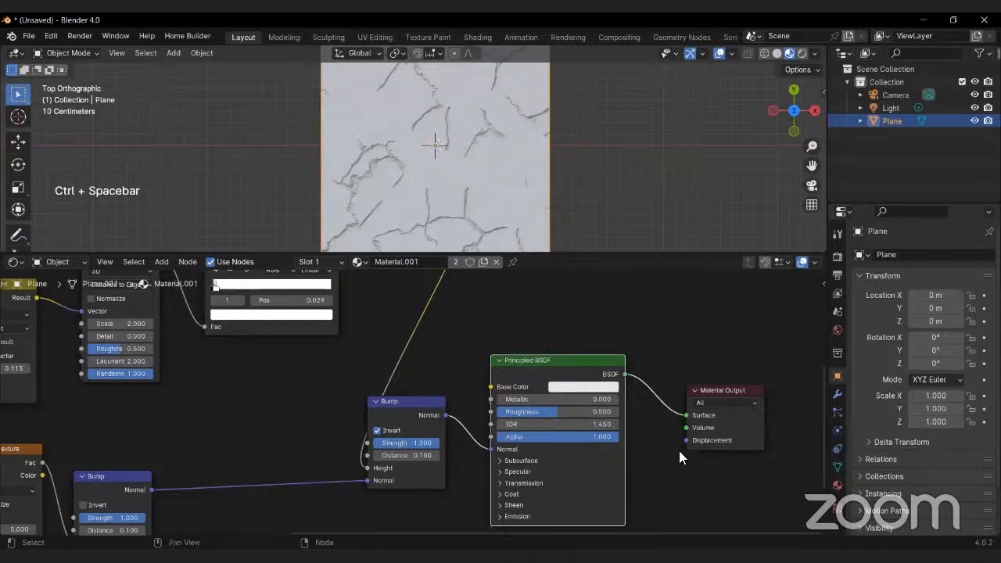
Step: Add a Displacement node linked to the Material Output's Displacement input and place it below the Principled BSDF
middle_click_drag(680, 412, 697, 322)
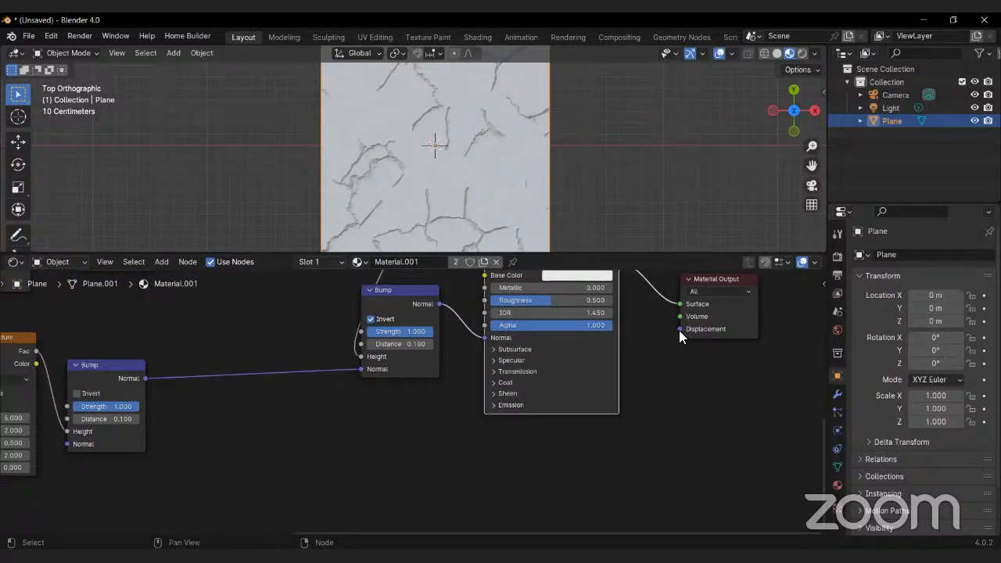
left_click_drag(679, 329, 543, 467)
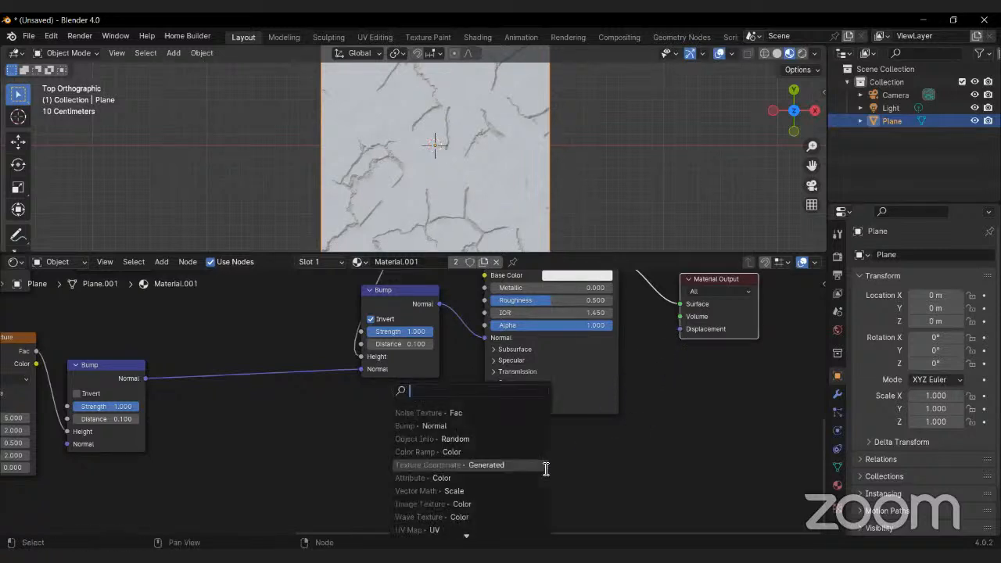
type("displa")
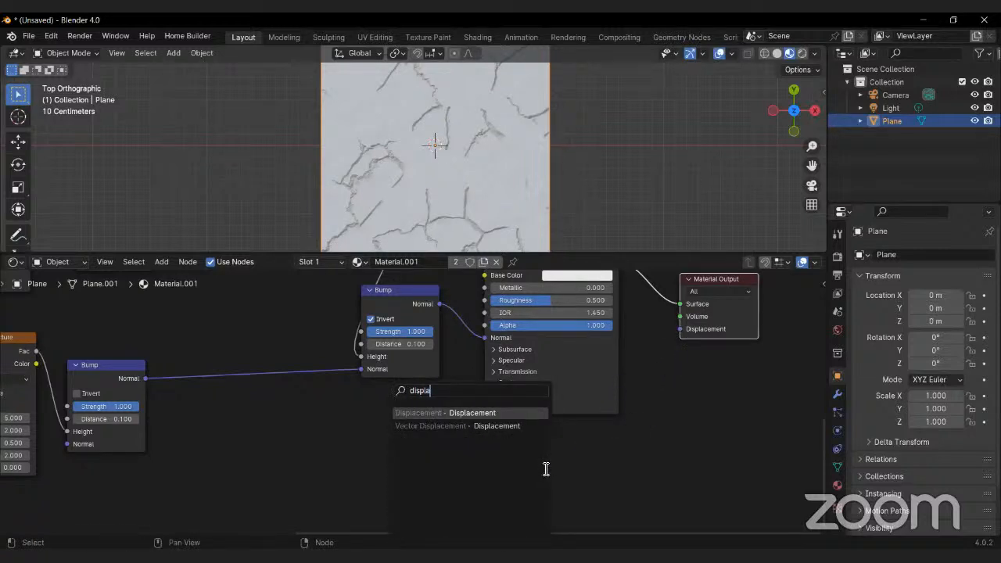
left_click(509, 412)
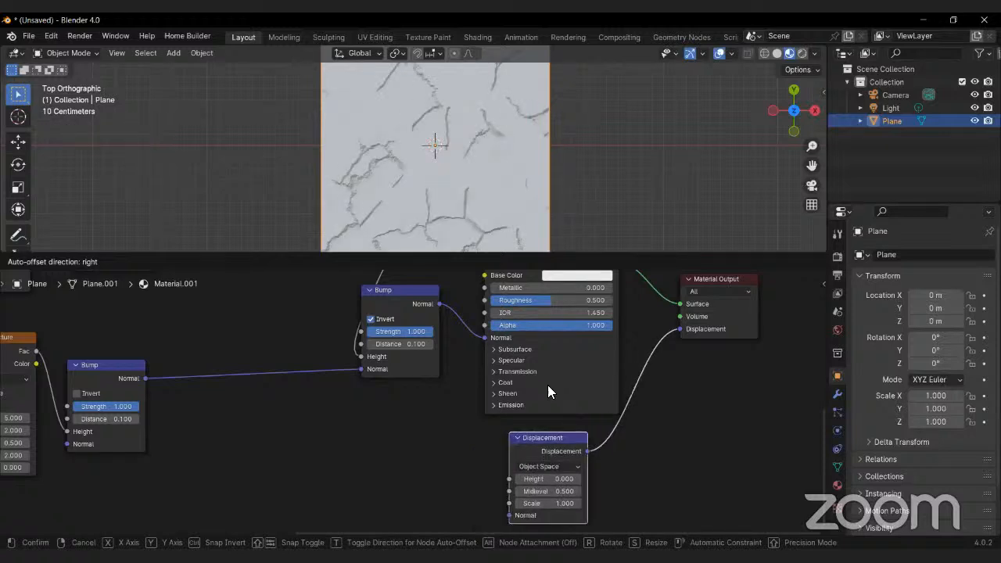
left_click(548, 385)
Step: Link the Lighten node's Result to the Displacement node's Scale input and view the plane in perspective
scroll(451, 347, "down", 2)
scroll(453, 332, "up", 4, "shift")
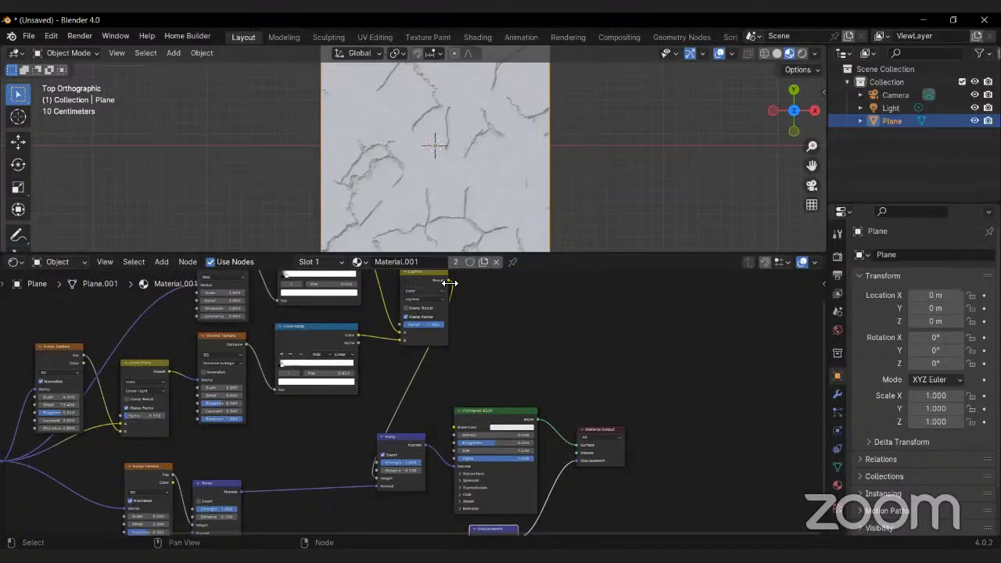
left_click_drag(449, 282, 467, 452)
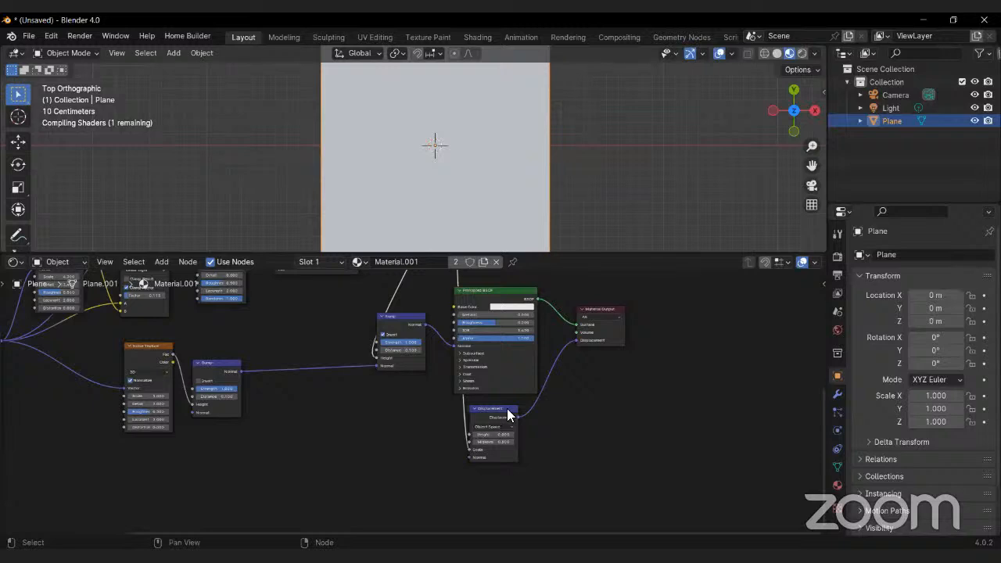
scroll(509, 412, "up", 7)
middle_click_drag(592, 457, 496, 436)
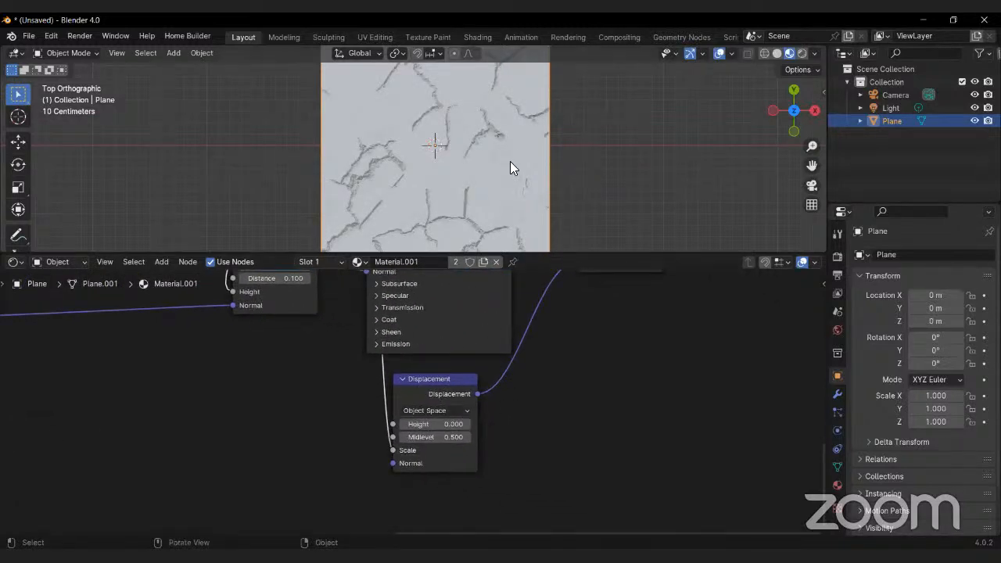
middle_click_drag(510, 161, 463, 174)
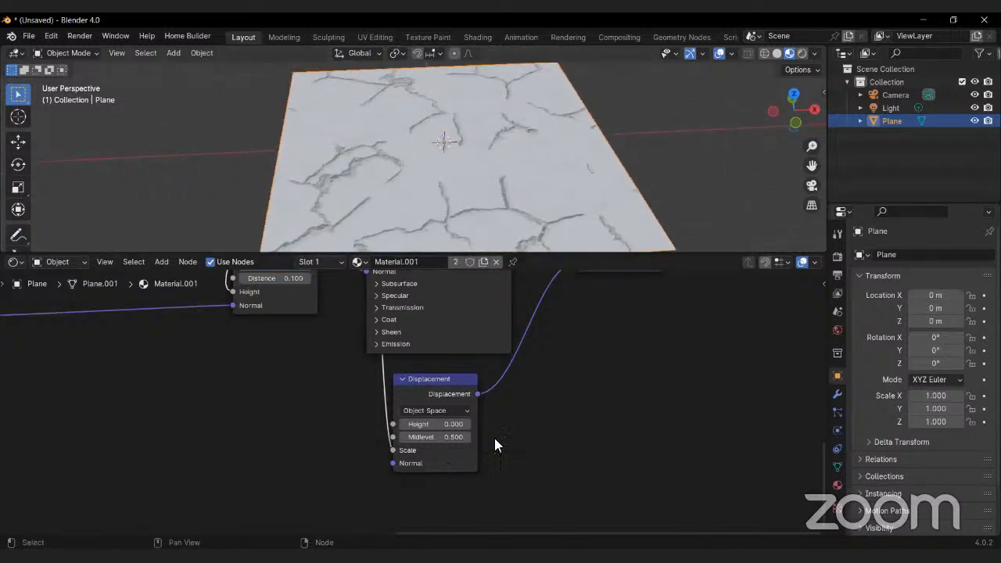
Step: Display the viewport in Rendered shading and set the render engine to Cycles
left_click(802, 54)
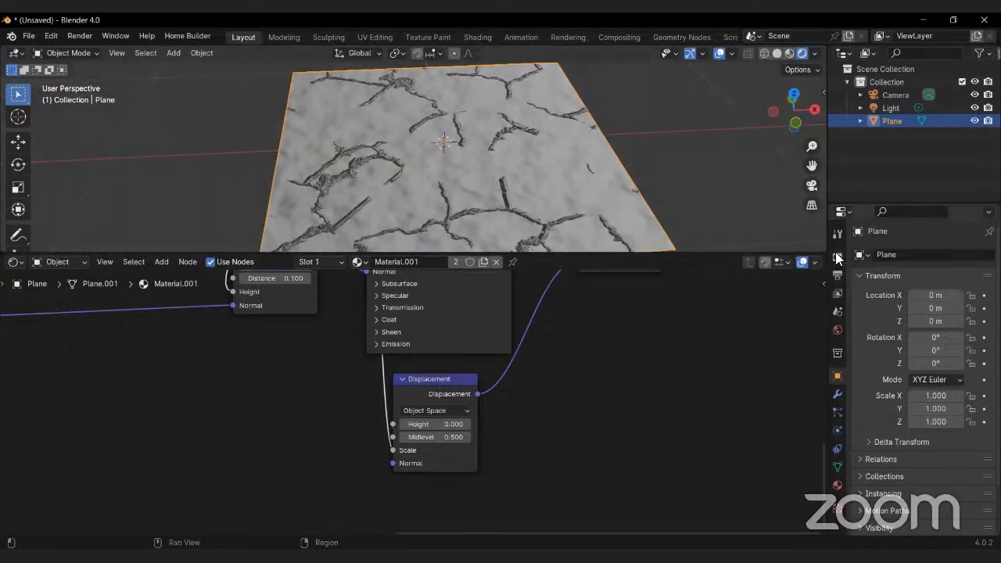
left_click(837, 257)
left_click(955, 254)
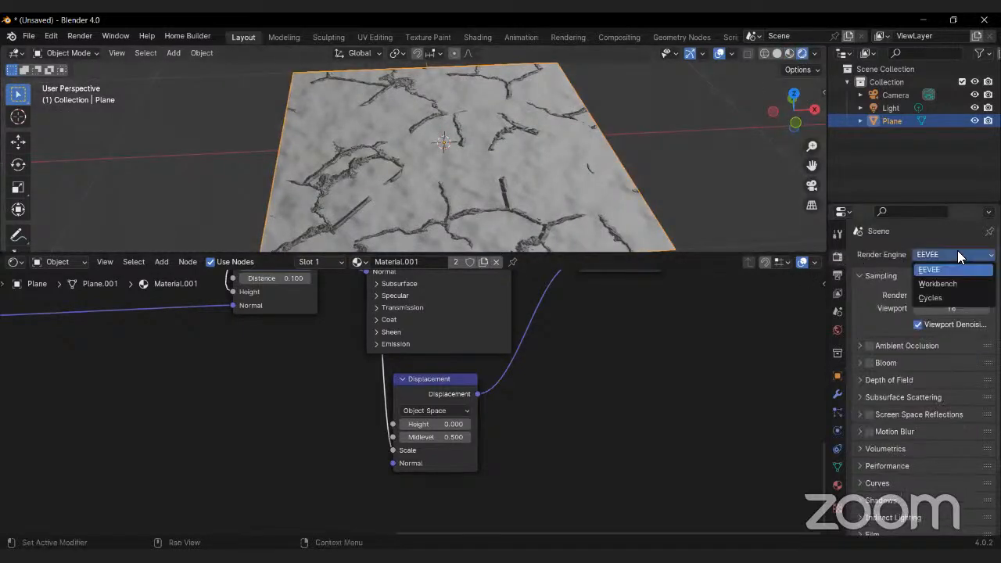
left_click(939, 296)
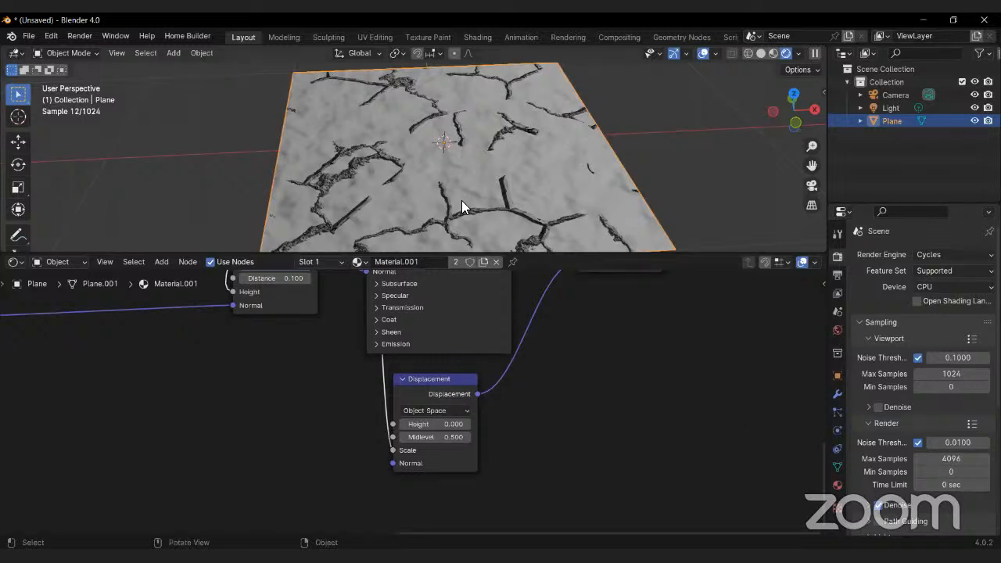
Step: Delete the Displacement node from the plane's material
middle_click_drag(468, 196, 488, 190)
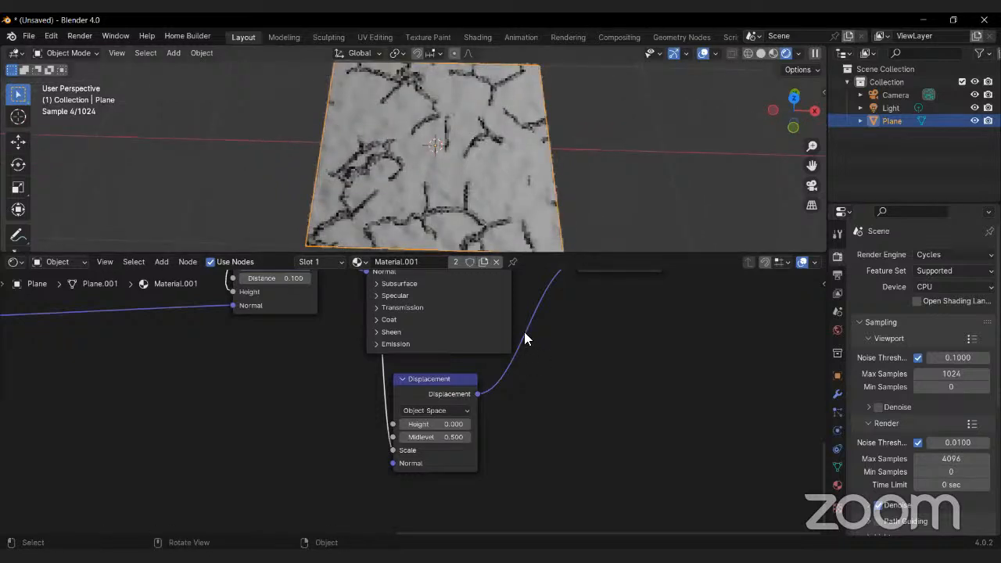
left_click(443, 380)
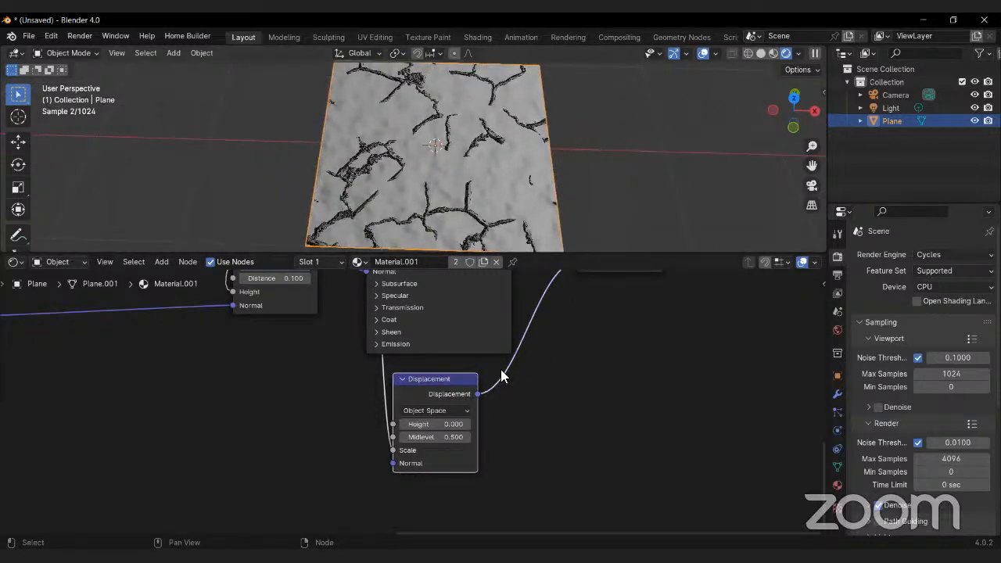
key("x")
scroll(522, 375, "down", 3)
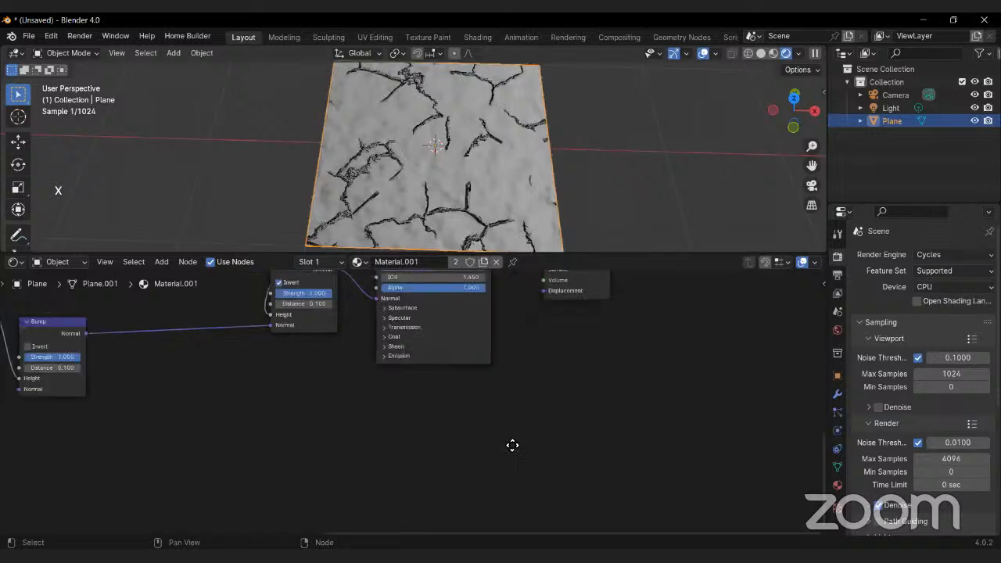
middle_click_drag(460, 350, 462, 366)
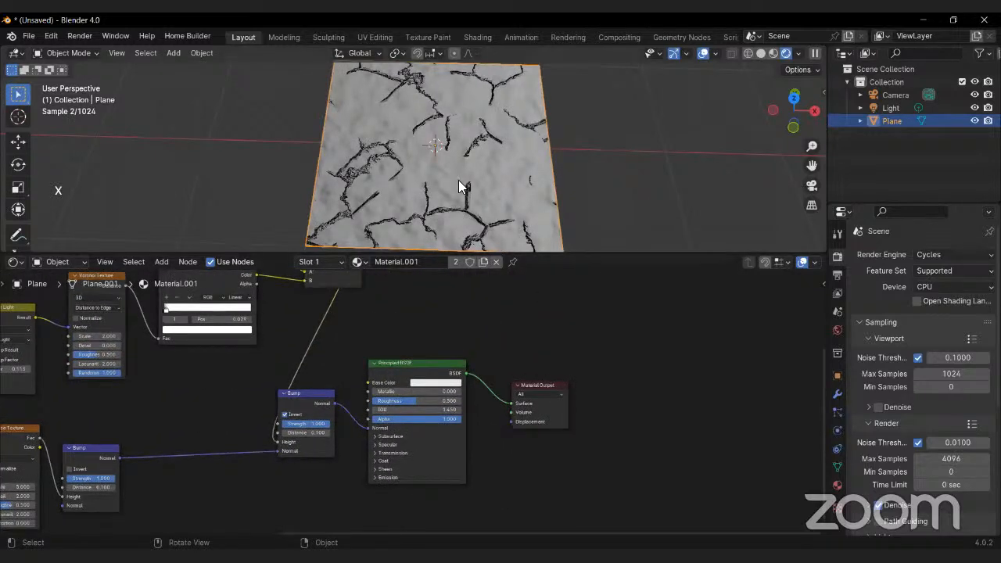
Step: View the plane from the top and preview the Lighten node's Result through the Material Output's Surface
key("KP_7")
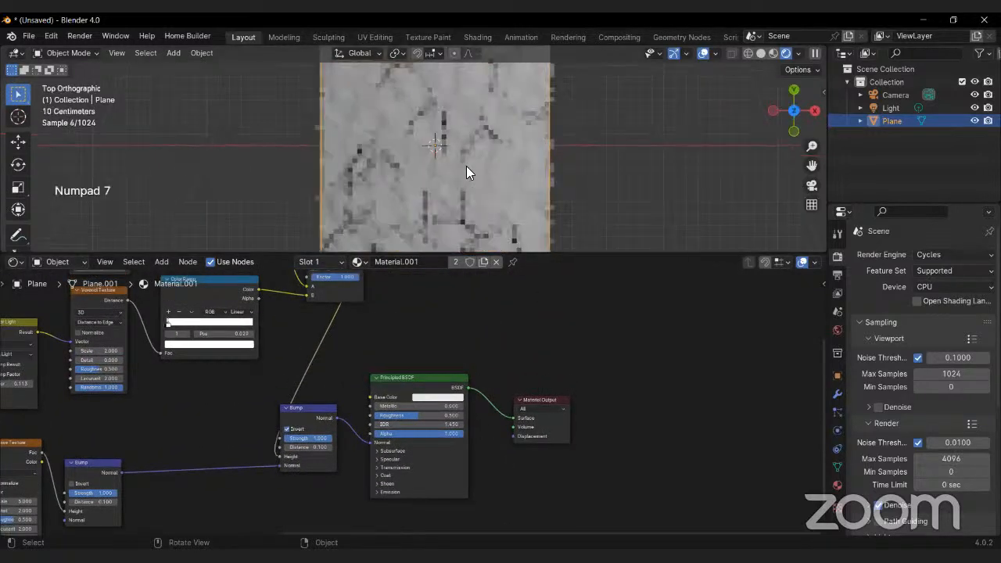
scroll(481, 170, "down", 1)
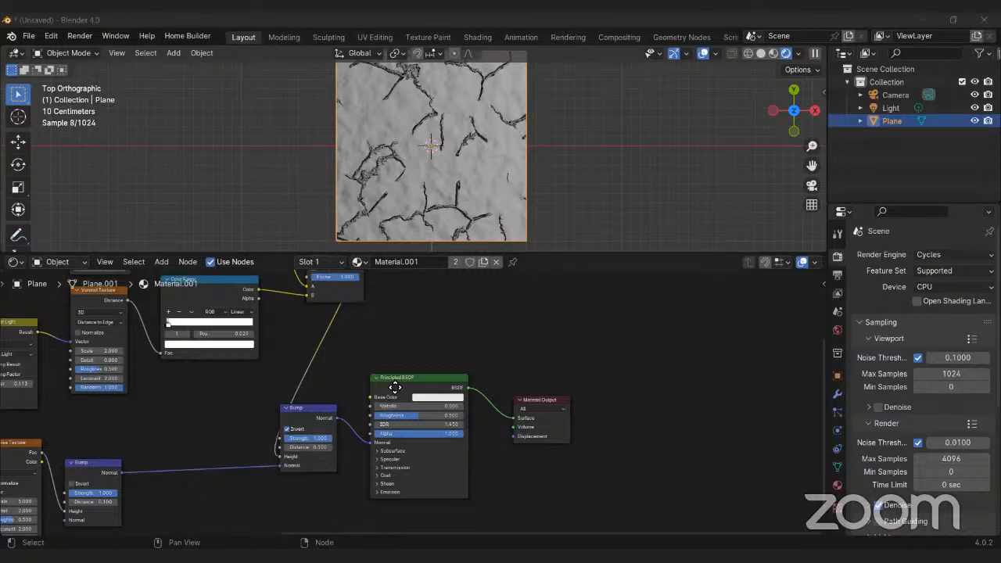
left_click(363, 285, "ctrl+shift")
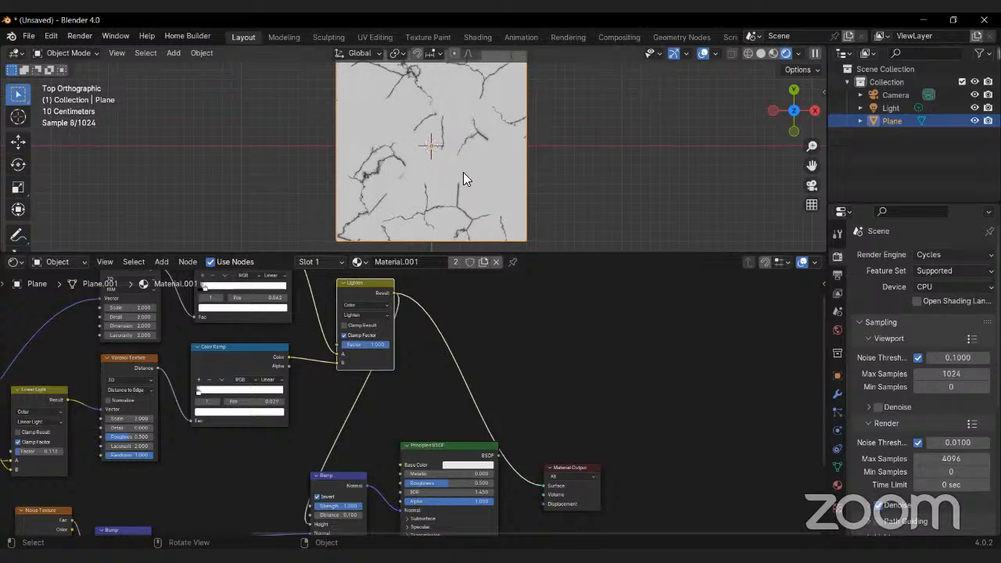
Step: Add a Displace modifier to the plane and check its texture choices
left_click(837, 393)
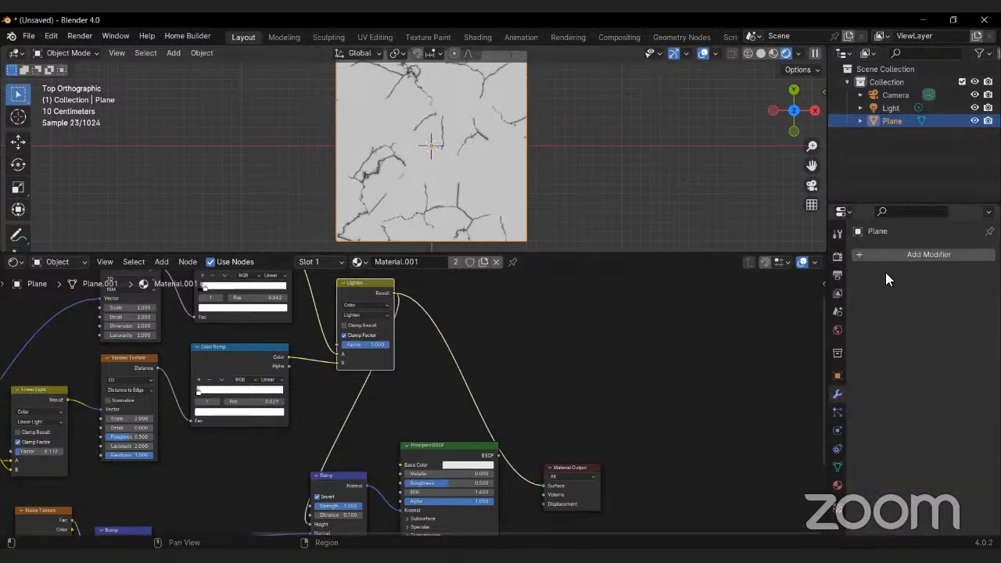
left_click(902, 254)
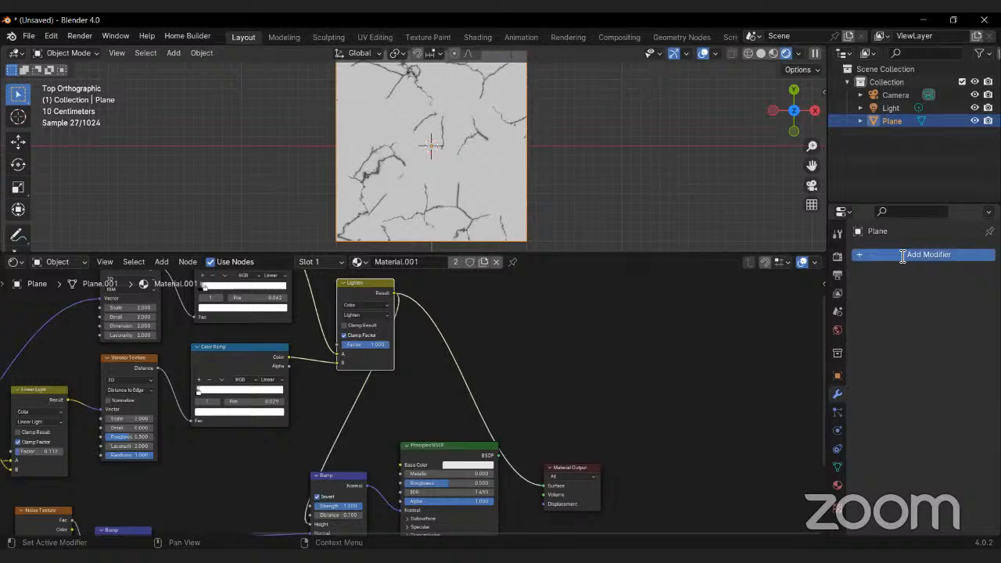
type("d")
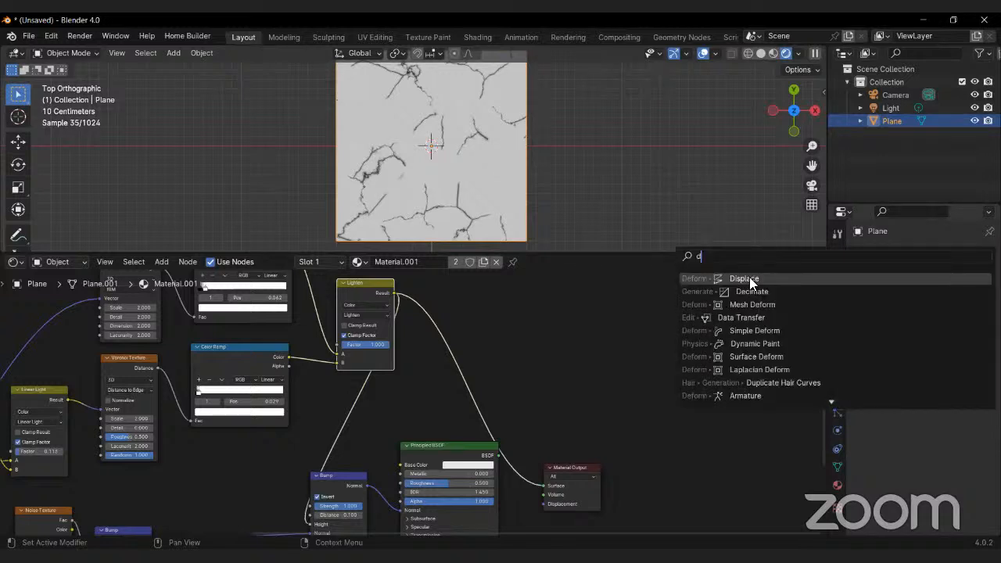
key("Return")
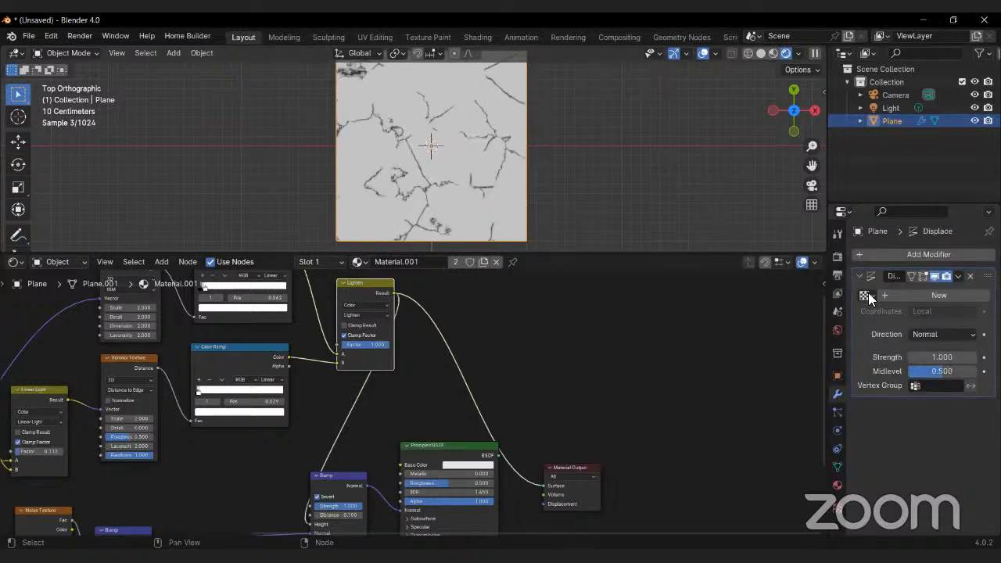
left_click(866, 295)
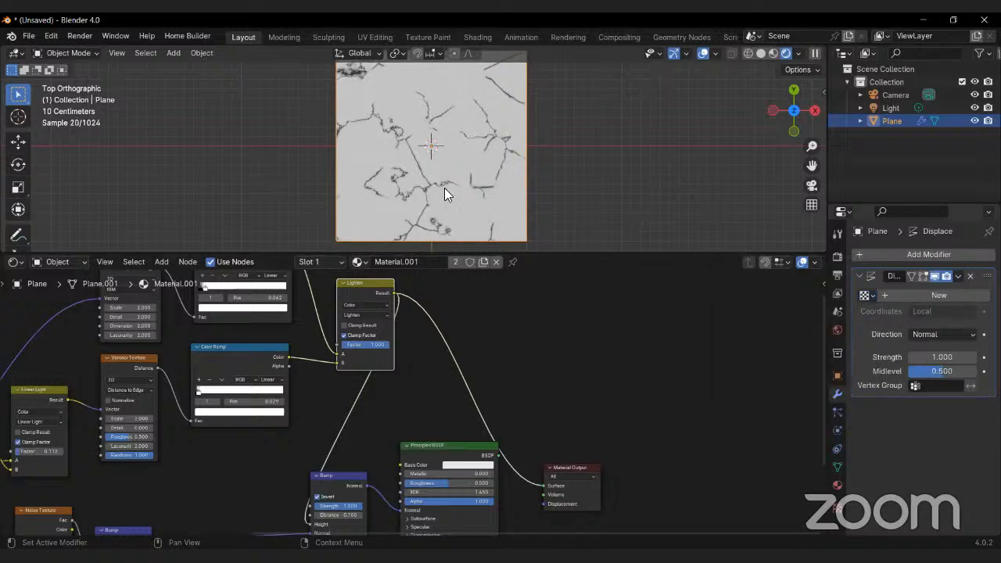
scroll(413, 114, "up", 2)
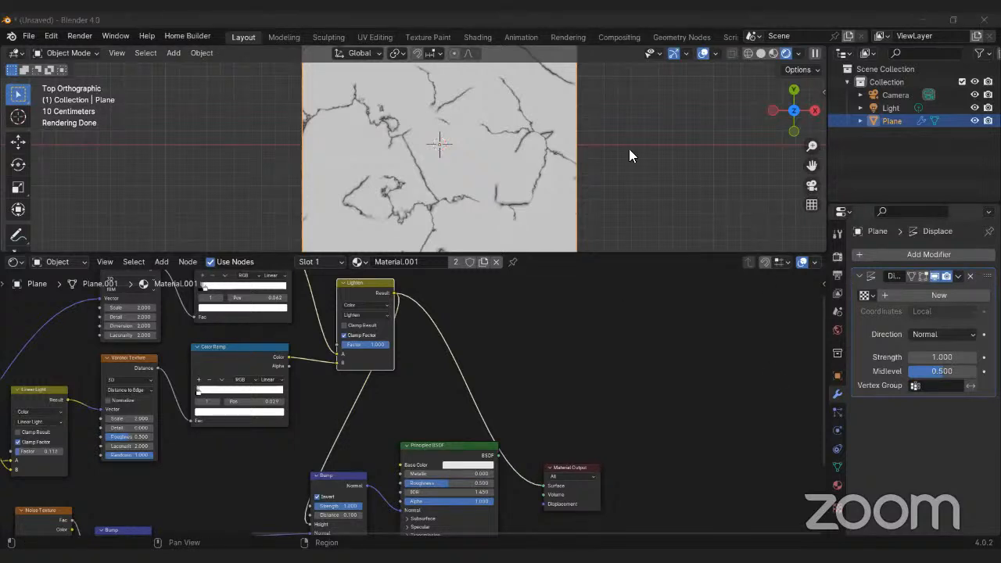
Step: Expand the Bake settings of the render properties and set the Bake Type to Diffuse
left_click(838, 256)
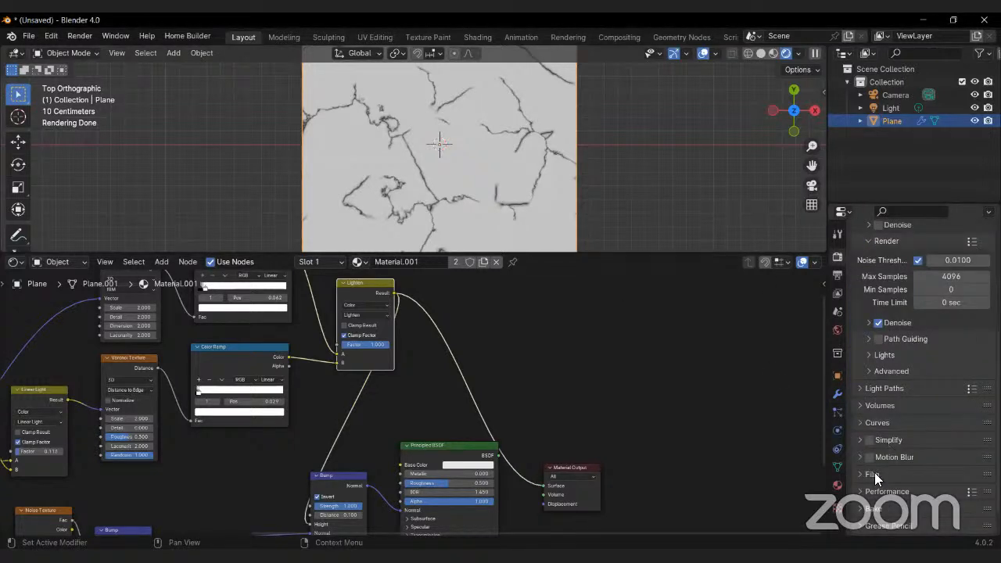
scroll(878, 476, "down", 2)
left_click(890, 478)
scroll(890, 482, "down", 4)
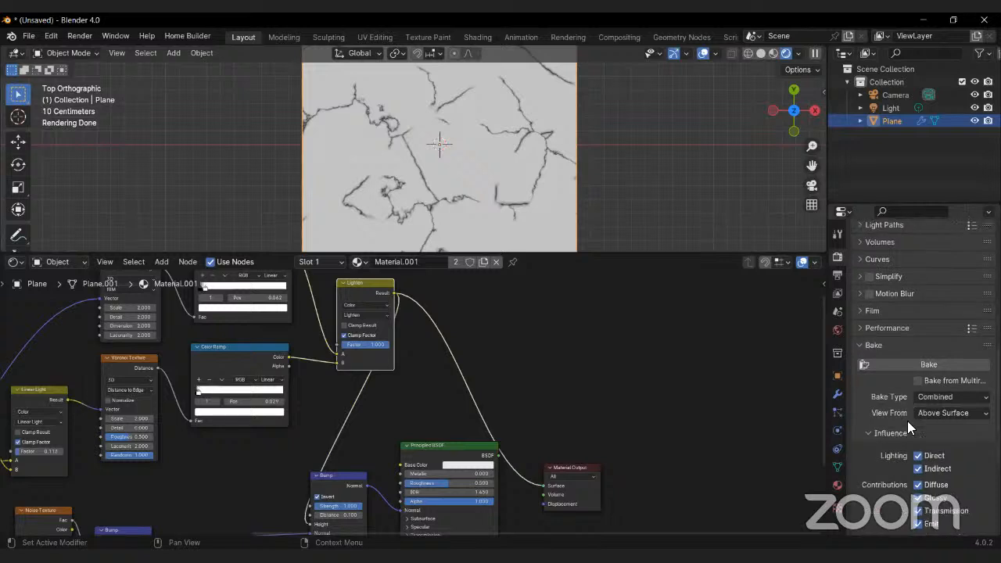
left_click(944, 400)
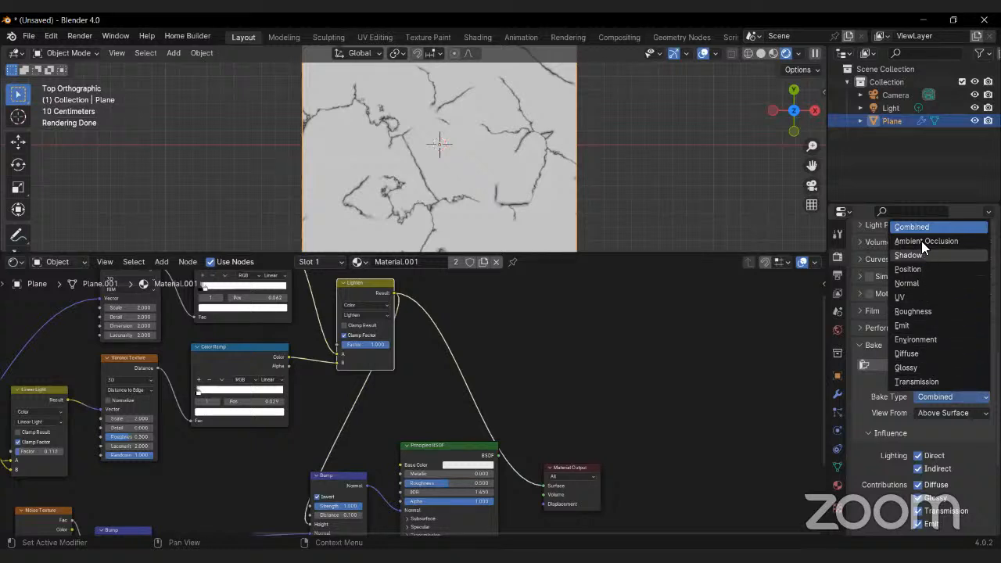
left_click(929, 354)
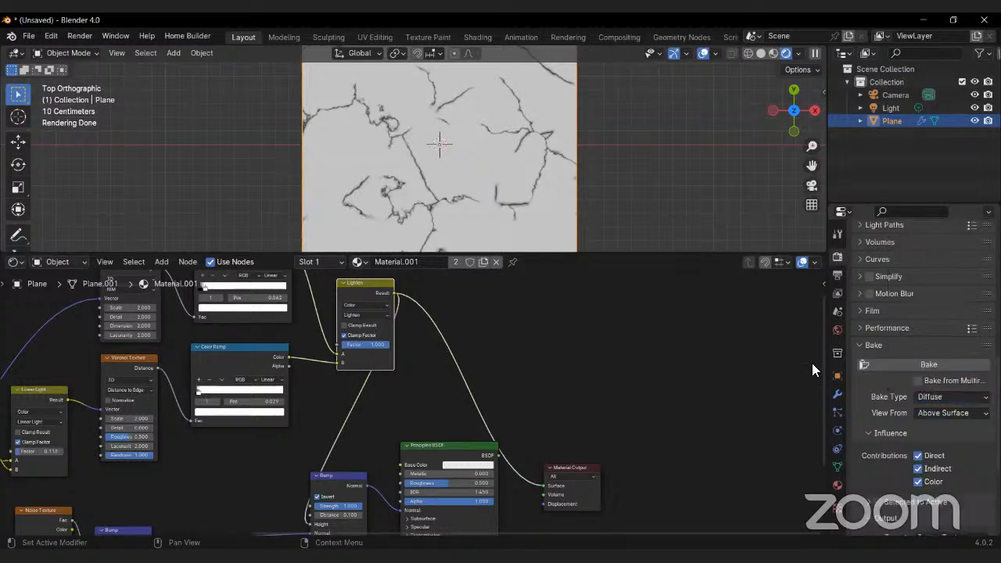
left_click(940, 396)
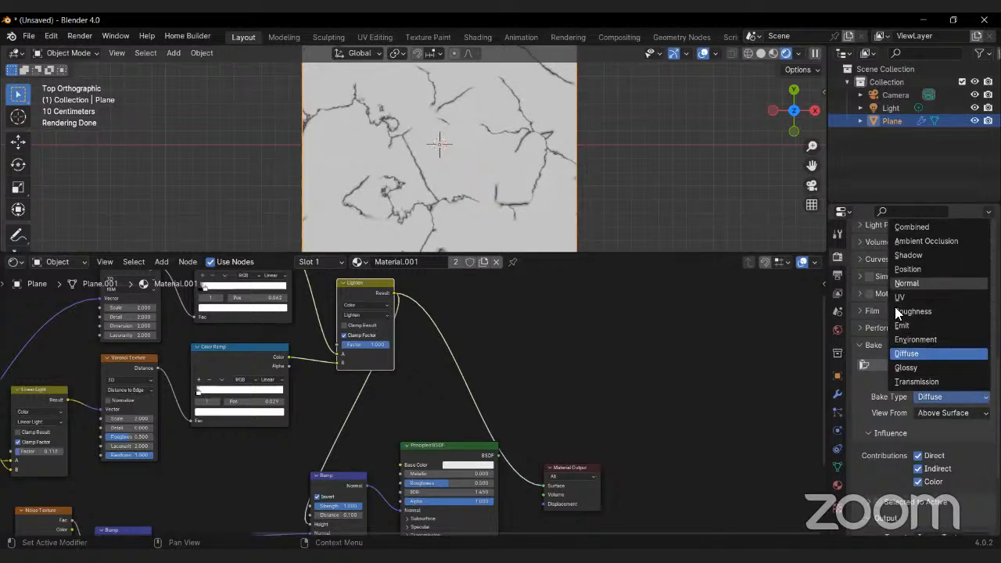
left_click(541, 380)
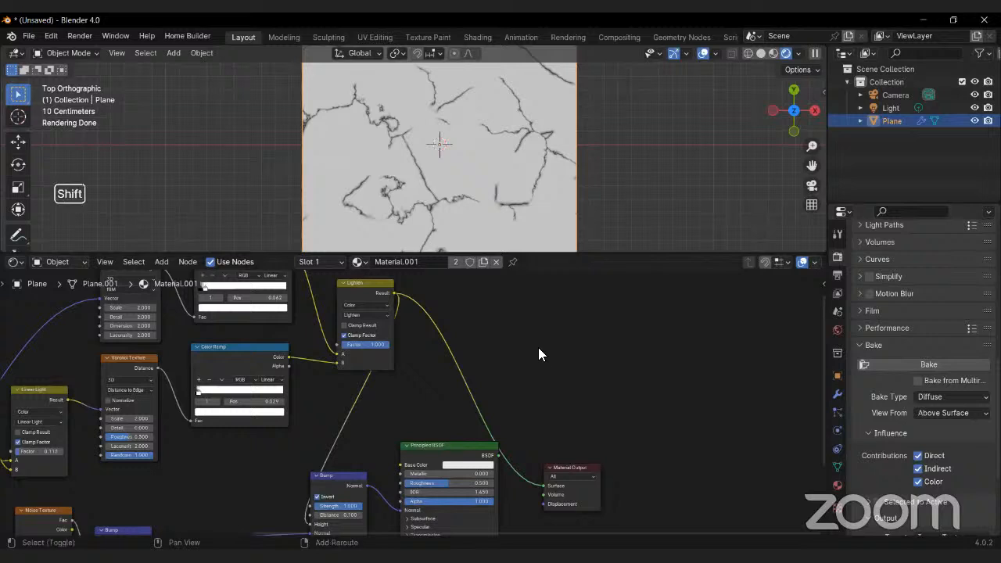
Step: Add an Image Texture node above the Material Output node and delete it again
key("shift+a")
left_click(538, 349)
type("image")
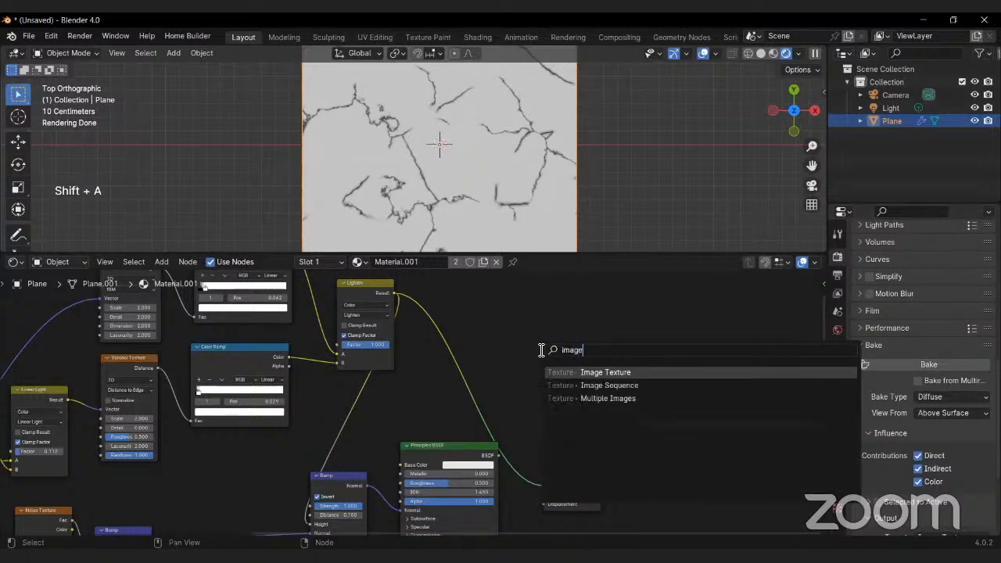
left_click(604, 372)
left_click(527, 338)
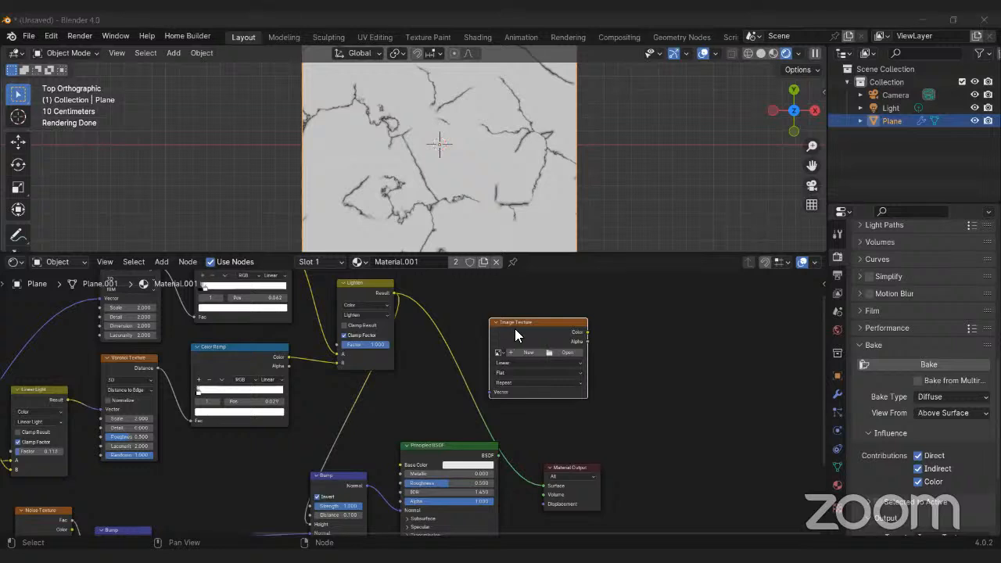
key("x")
Step: Reconnect the Principled BSDF to the Material Output's Surface and turn off Invert on the Bump node feeding it
left_click(450, 455, "ctrl+shift")
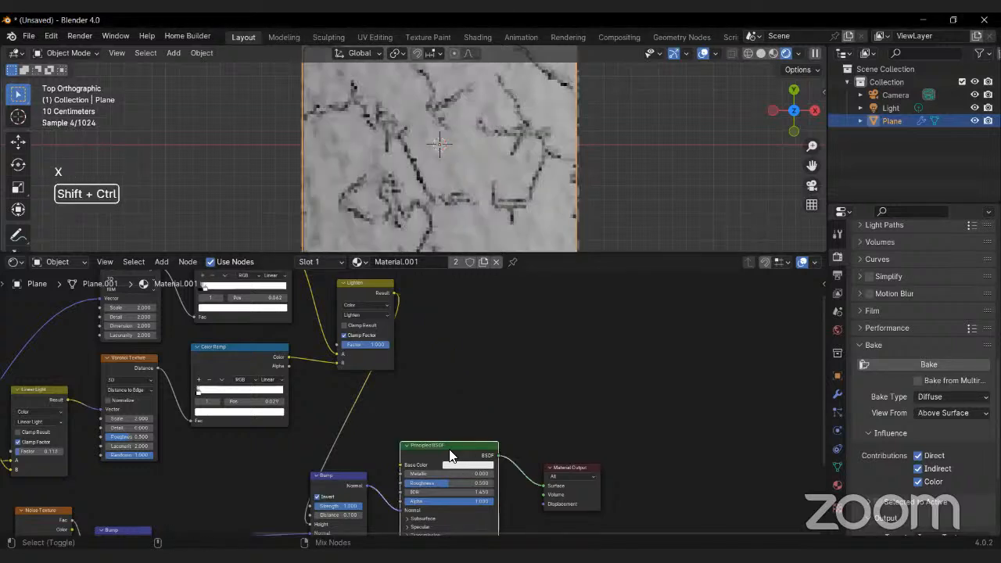
left_click(316, 497)
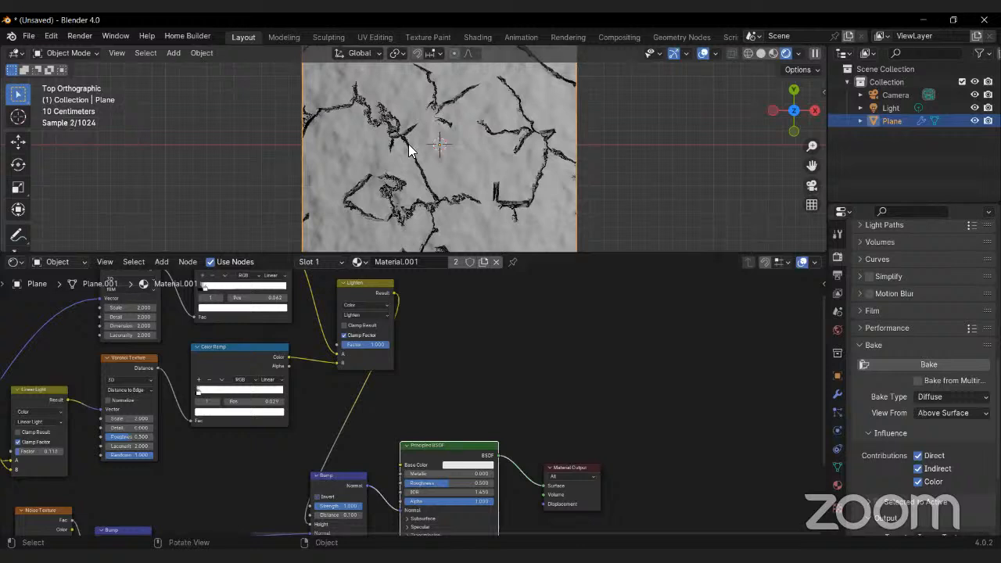
Step: Switch the viewport to Solid shading and save the file as WallCracked in the Desktop folder
left_click(29, 36)
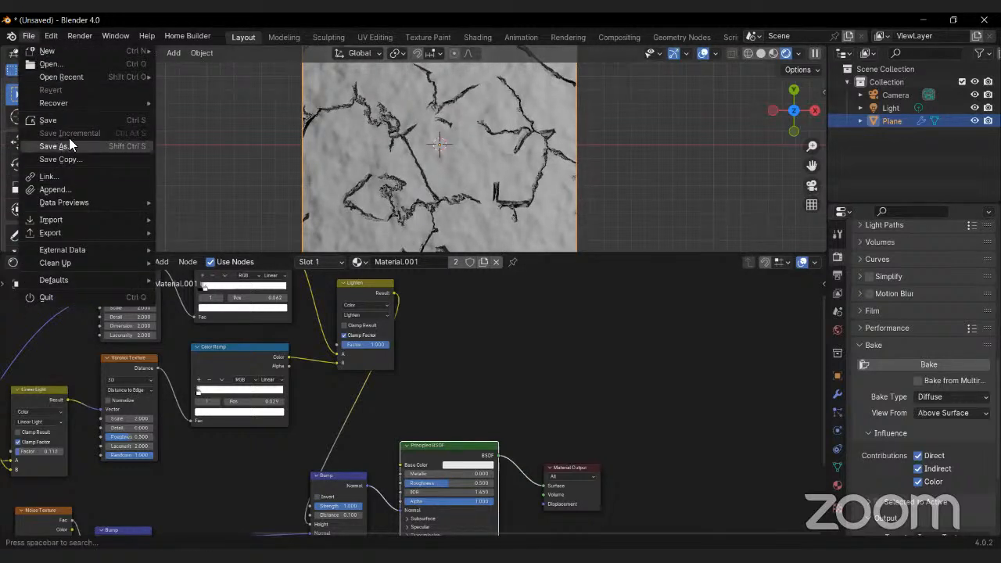
left_click(762, 53)
left_click(31, 36)
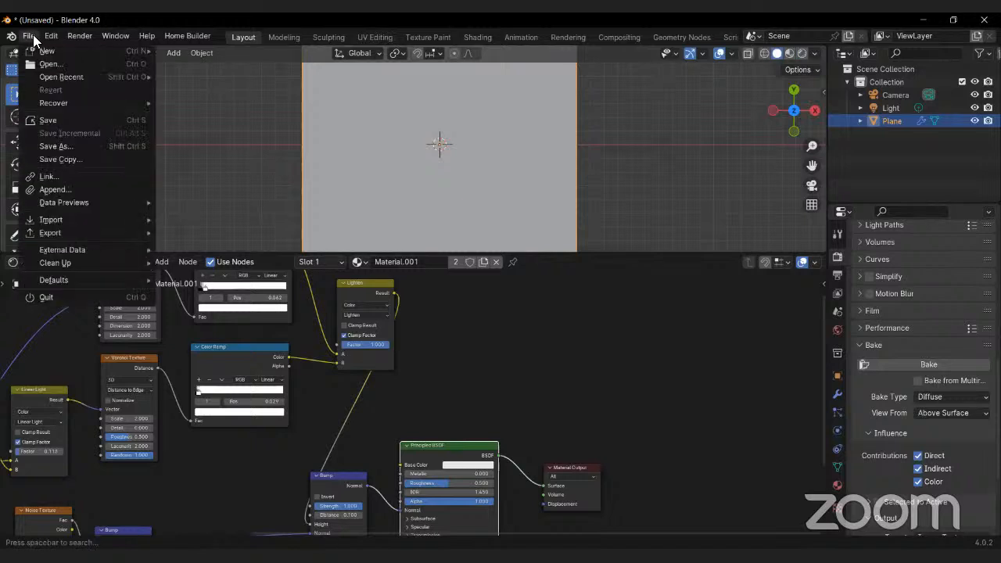
left_click(61, 147)
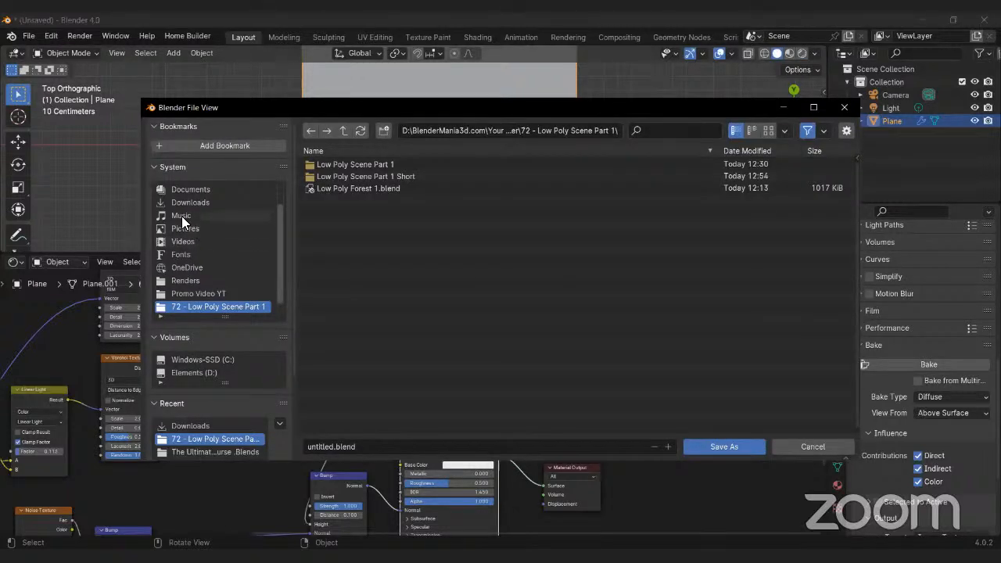
scroll(197, 223, "up", 2)
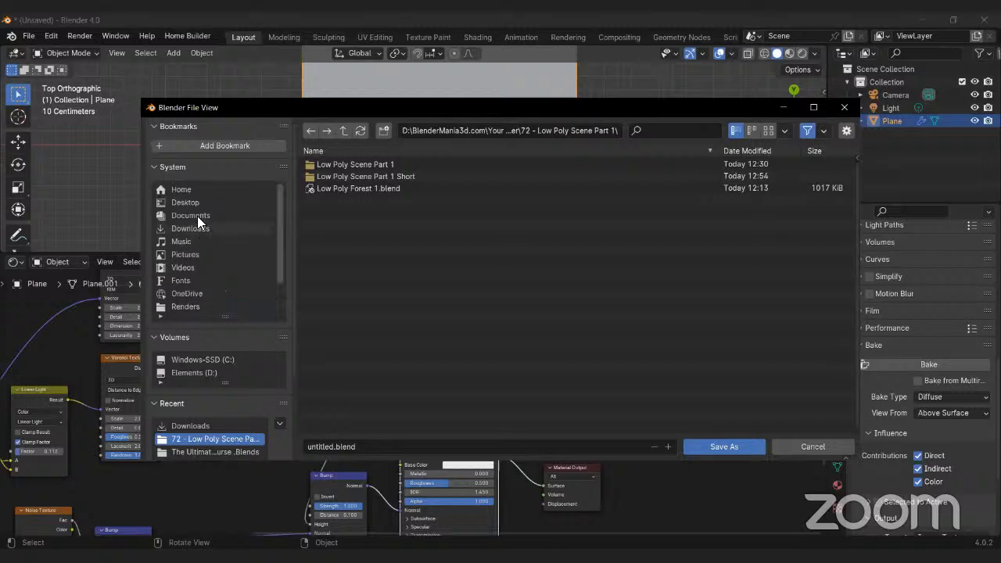
left_click(190, 201)
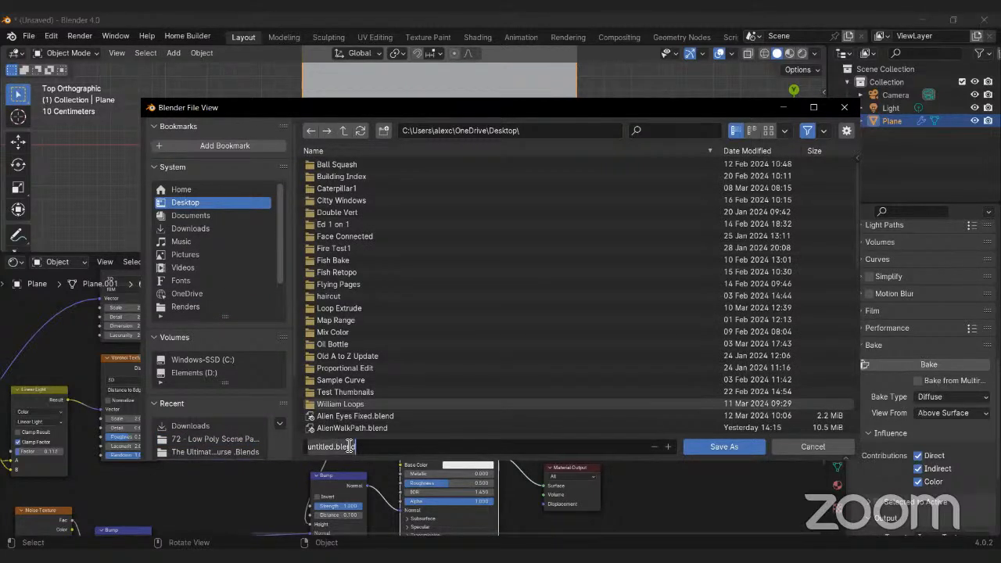
left_click(349, 445)
type("WallCracked")
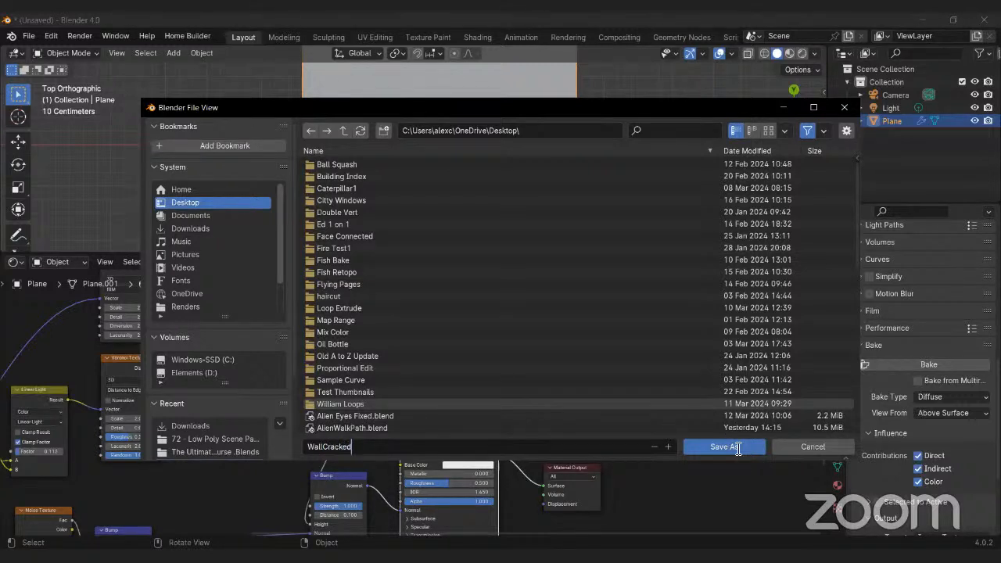
left_click(733, 448)
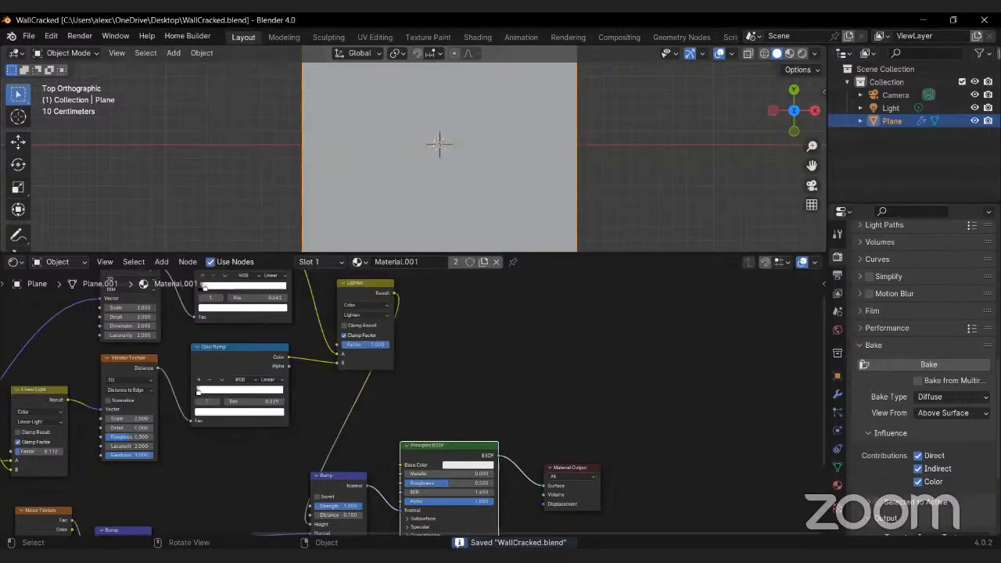
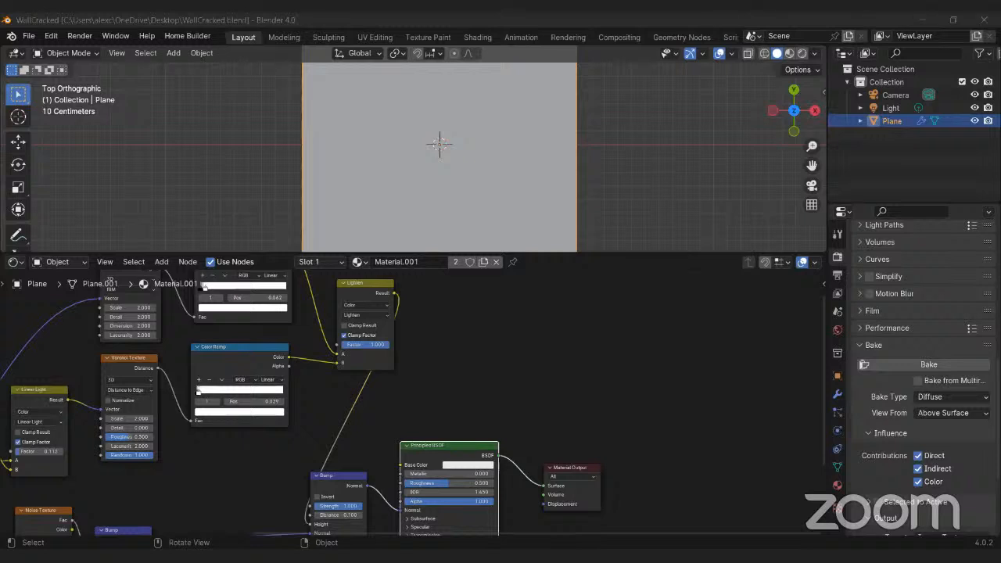
left_click(29, 36)
mouse_move(56, 50)
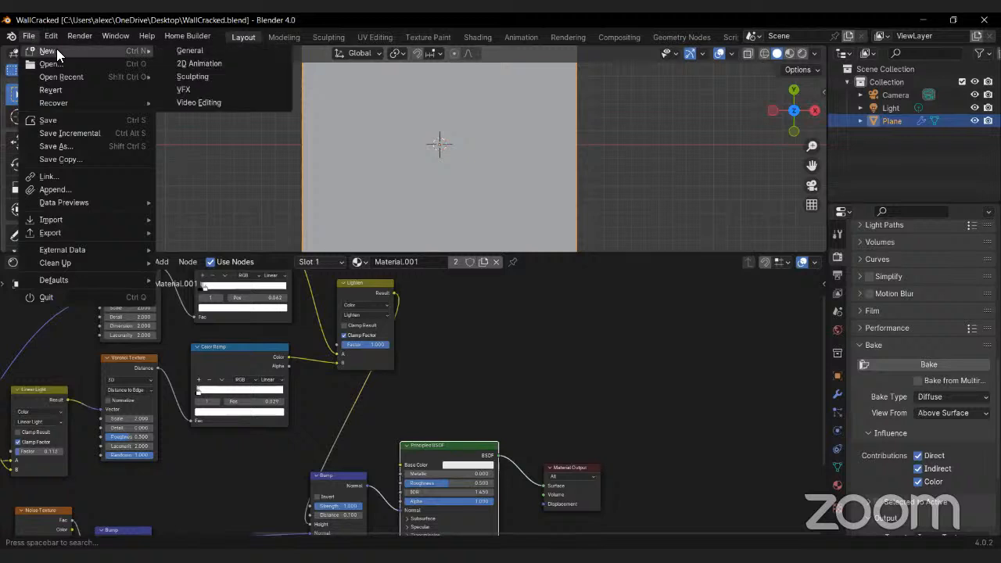
Step: Keep the Principled BSDF as the material's surface output and switch the viewport to Material Preview shading
left_click(467, 455, "ctrl+shift")
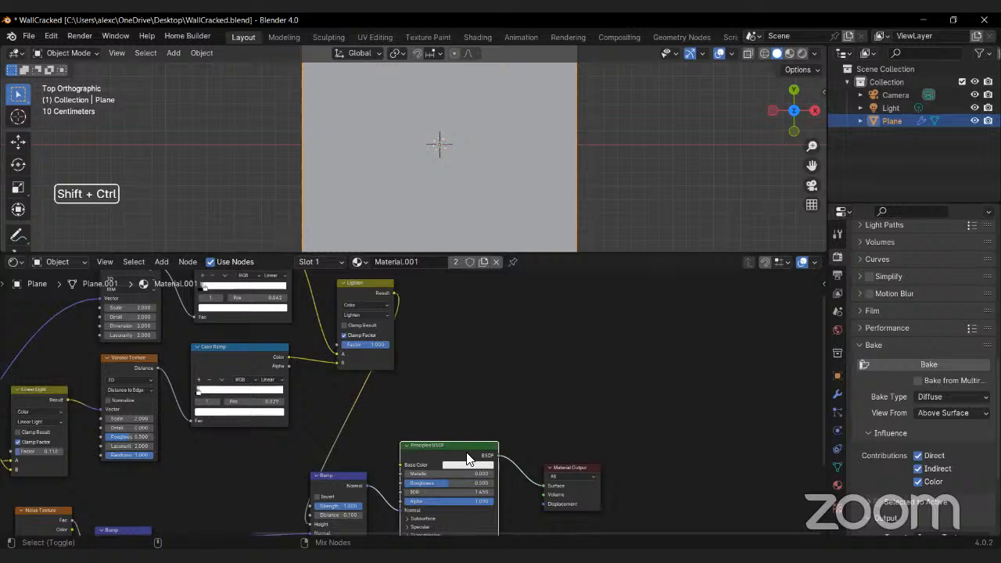
left_click(790, 53)
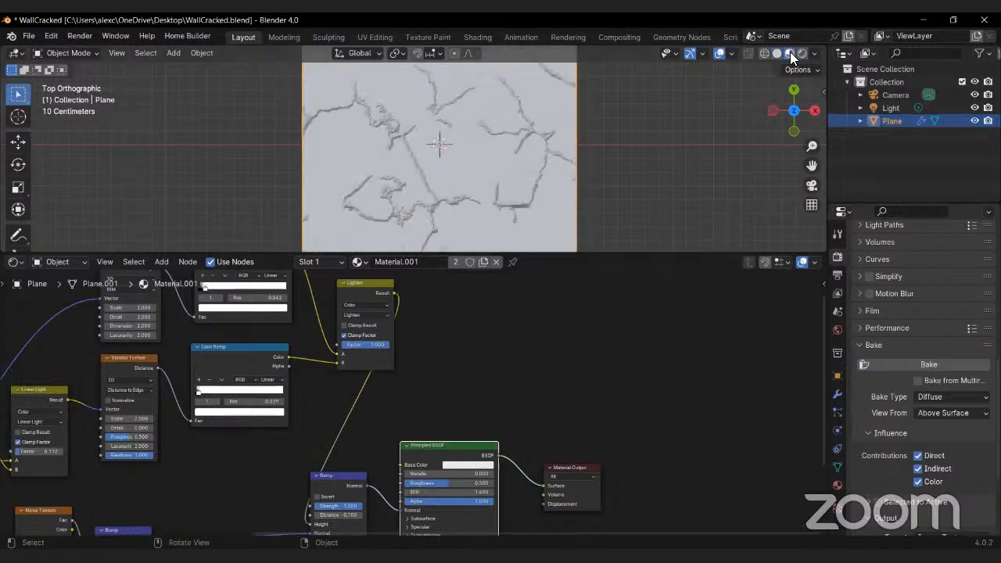
Step: Spread out the Bump, Principled BSDF and Material Output nodes to make room after the Lighten node
key("g")
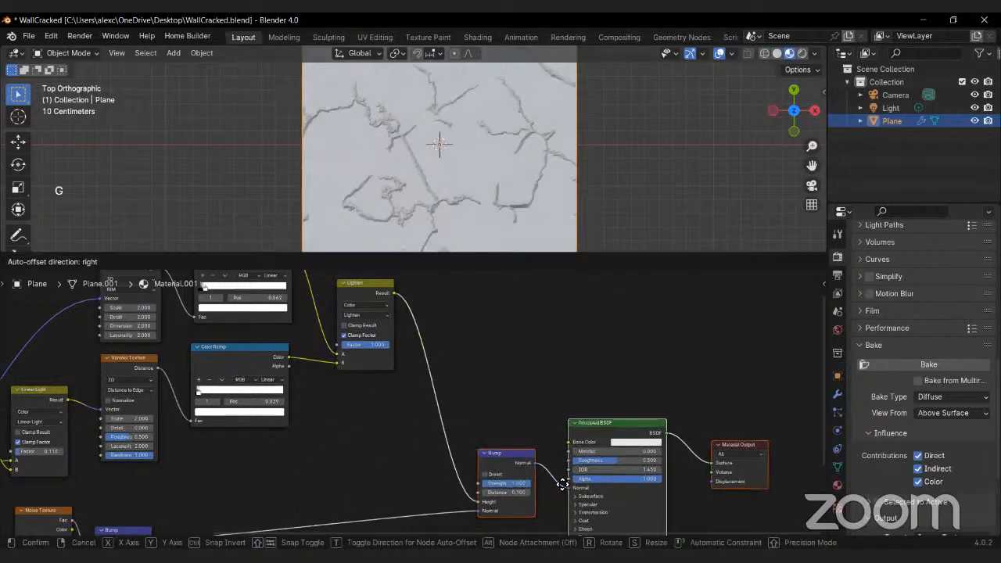
left_click(547, 450)
middle_click_drag(481, 346, 412, 385)
key("g")
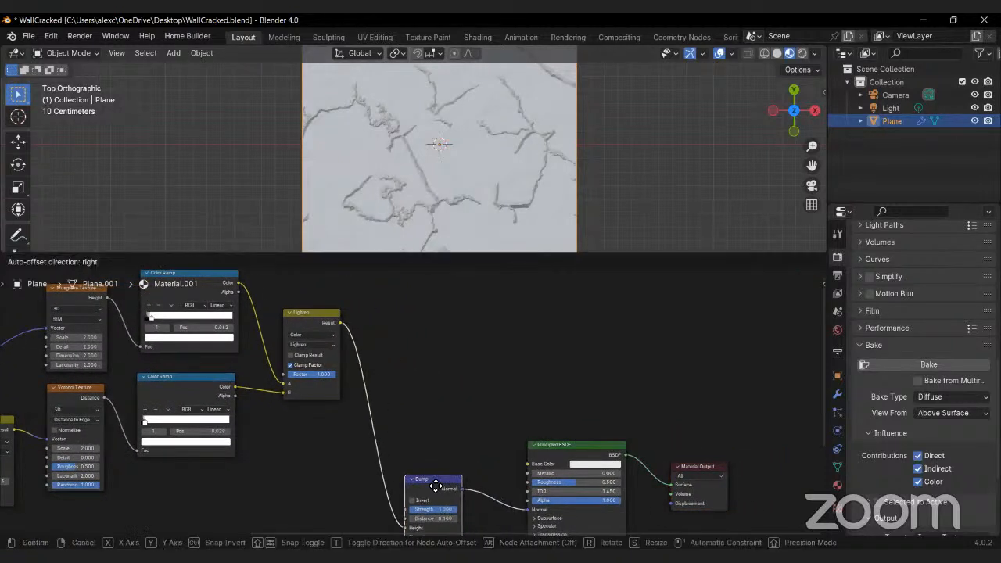
left_click(446, 476)
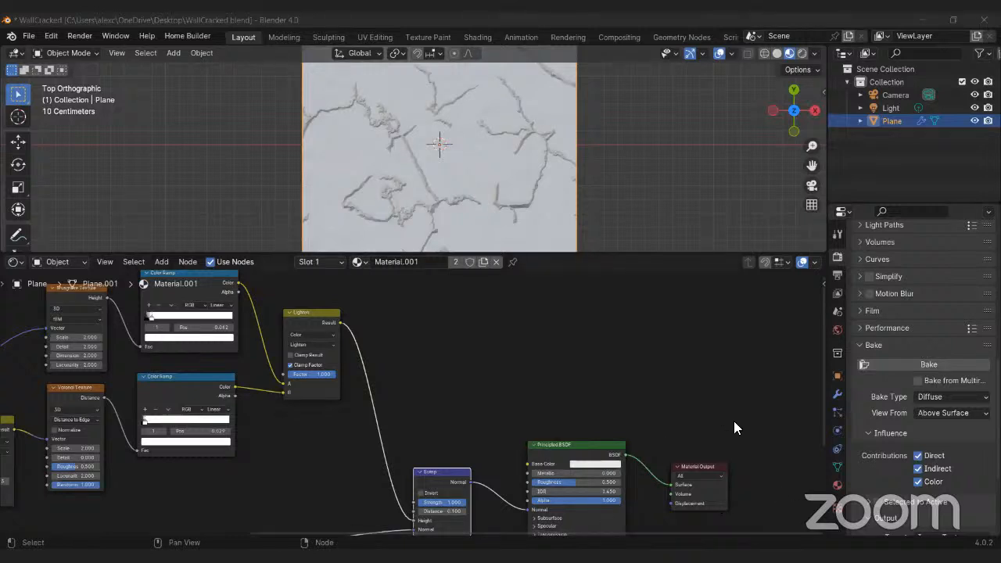
left_click_drag(734, 421, 585, 473)
key("g")
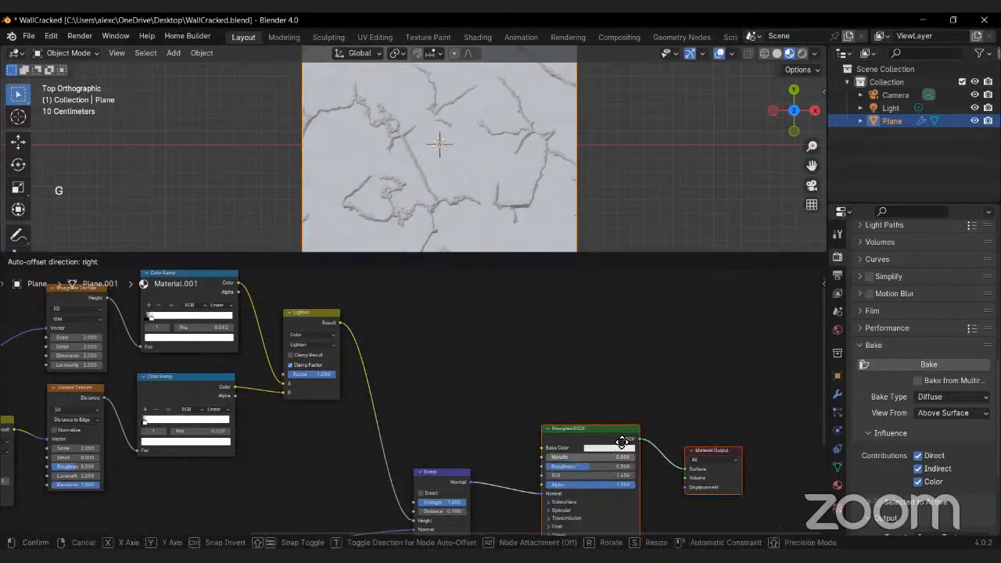
left_click(628, 432)
Step: Add a Mix node in Color blending mode feeding the Principled BSDF's Base Color and place it above the Bump node
scroll(581, 426, "up", 2)
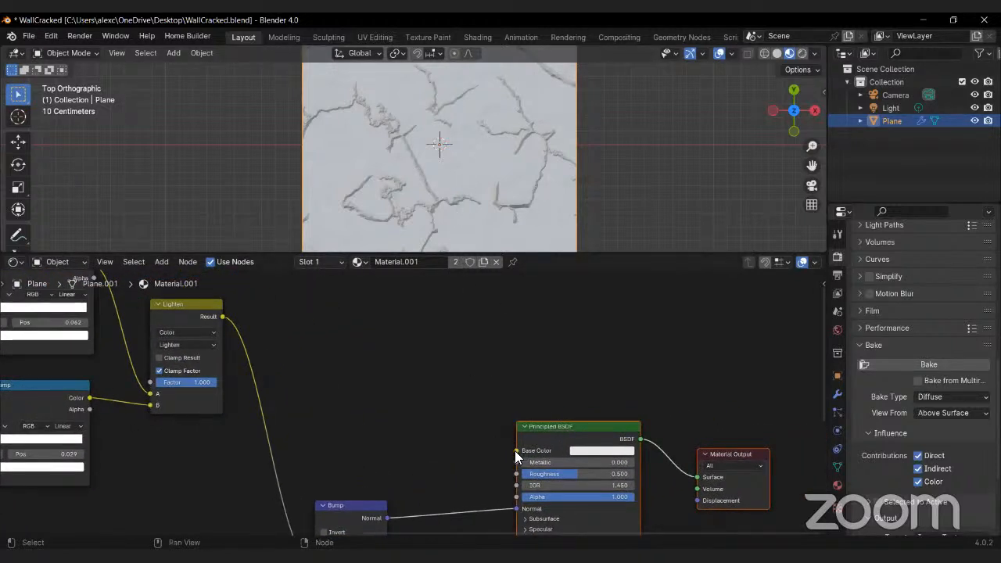
left_click_drag(516, 451, 432, 407)
type("c")
key("BackSpace")
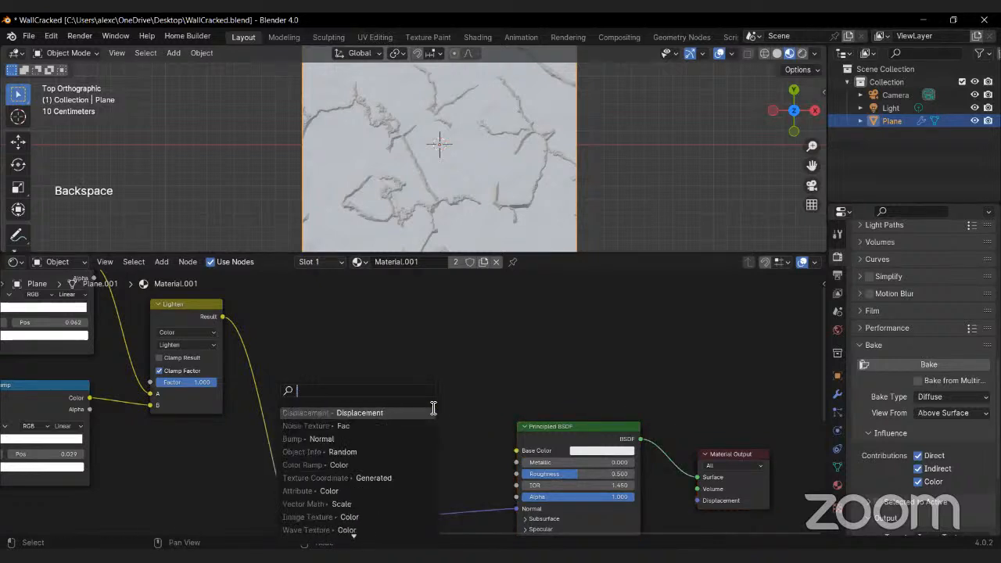
type("mix c")
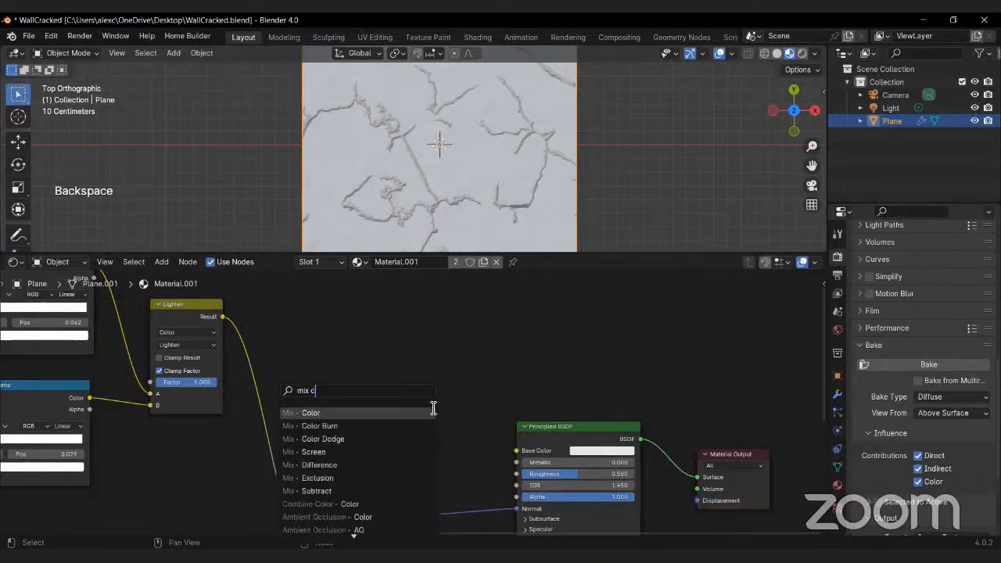
left_click(416, 411)
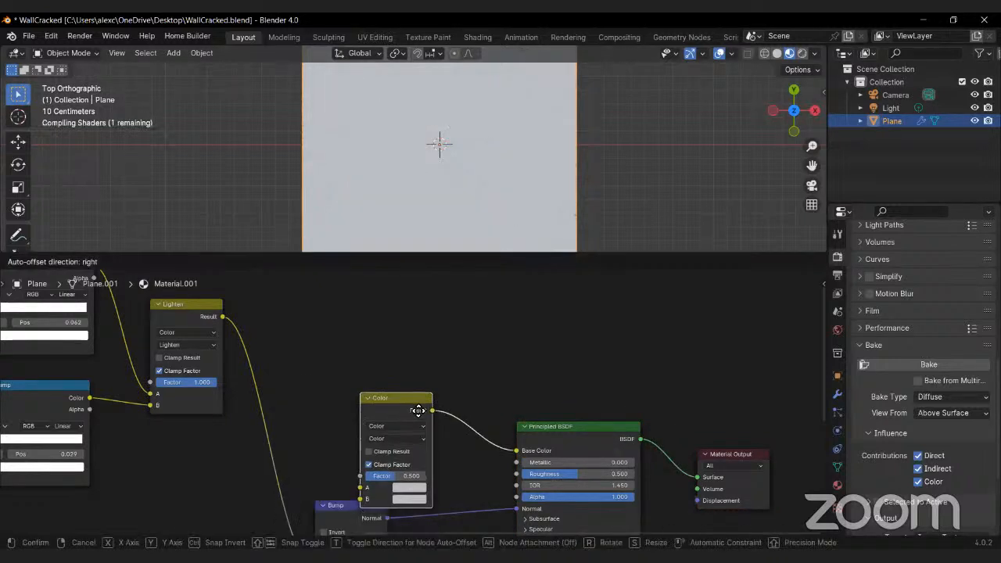
left_click(446, 374)
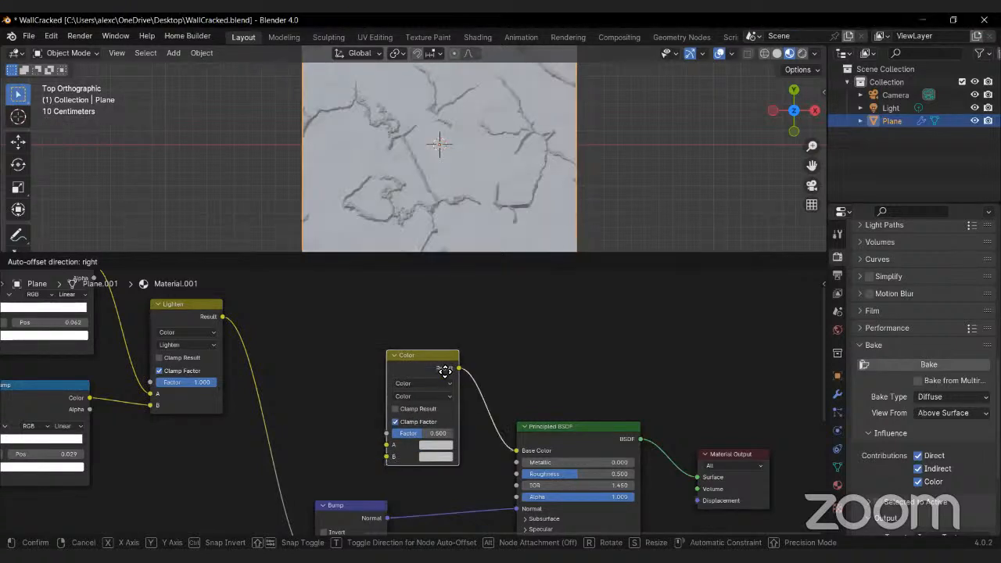
Step: Preview the Musgrave Texture's Color Ramp on the plane and connect its Color output to the Color mix node's Factor
scroll(341, 360, "down", 4)
middle_click_drag(313, 335, 362, 368)
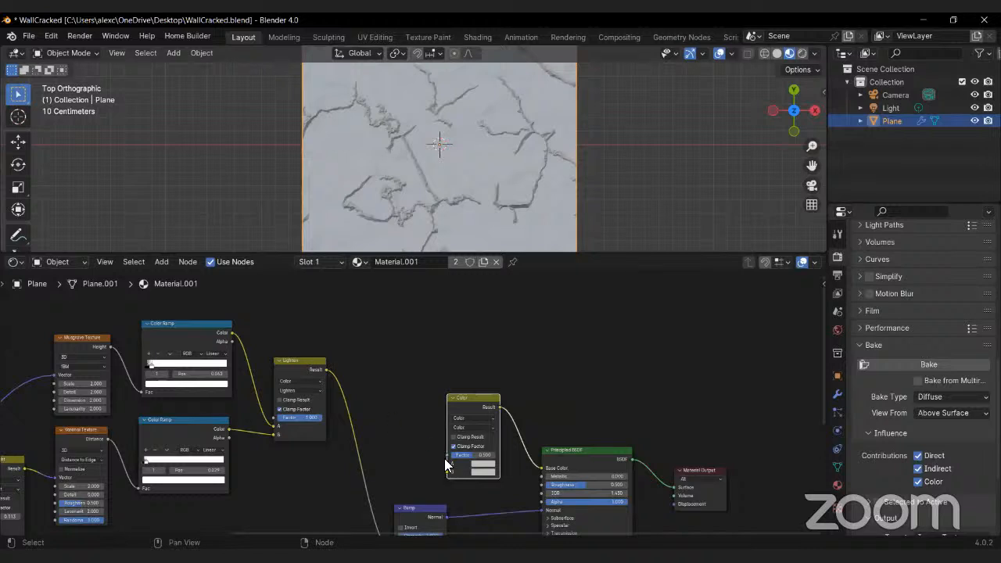
scroll(444, 415, "up", 2)
middle_click_drag(450, 475, 364, 445)
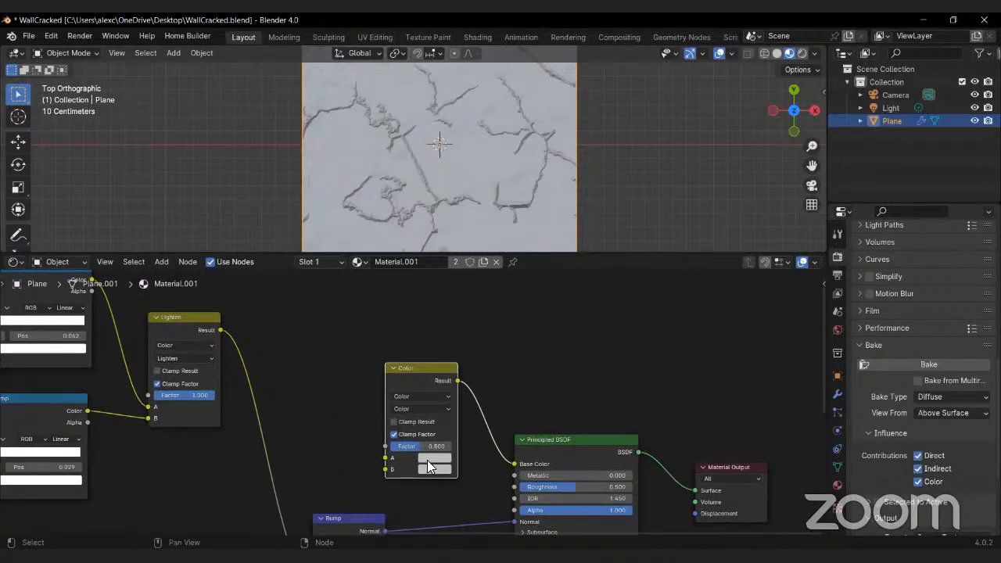
middle_click_drag(243, 349, 328, 416)
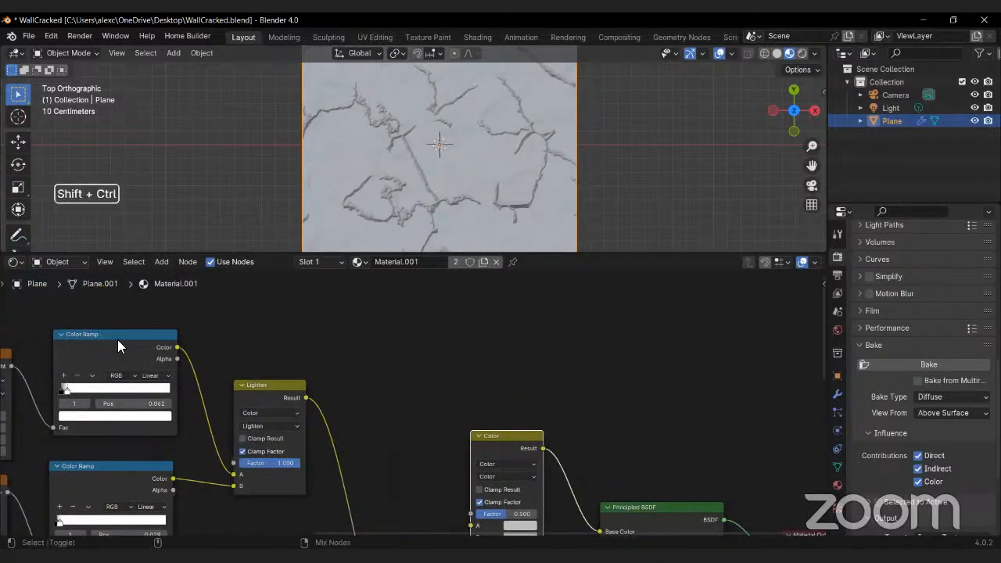
left_click(117, 342, "ctrl+shift")
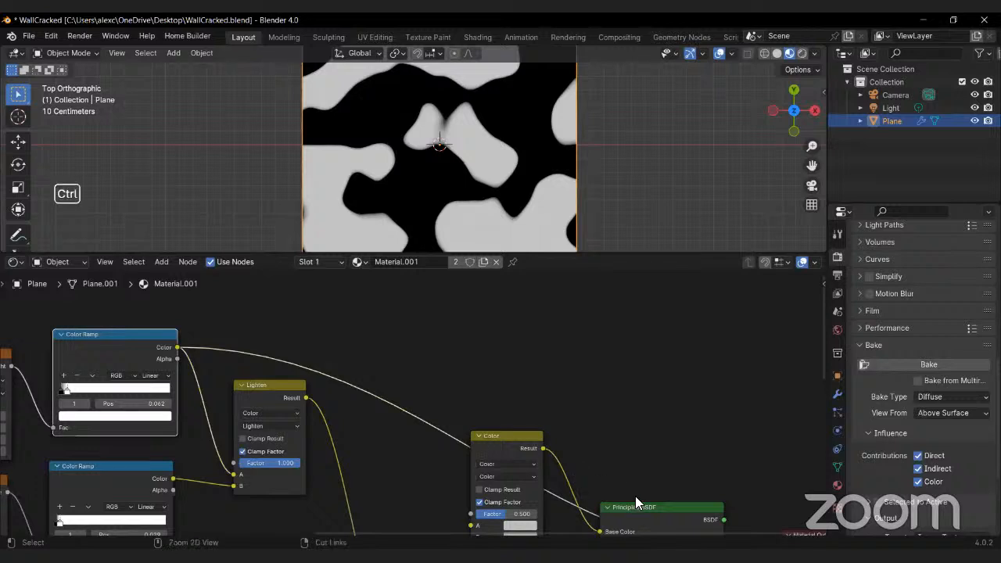
left_click(648, 512, "ctrl+shift")
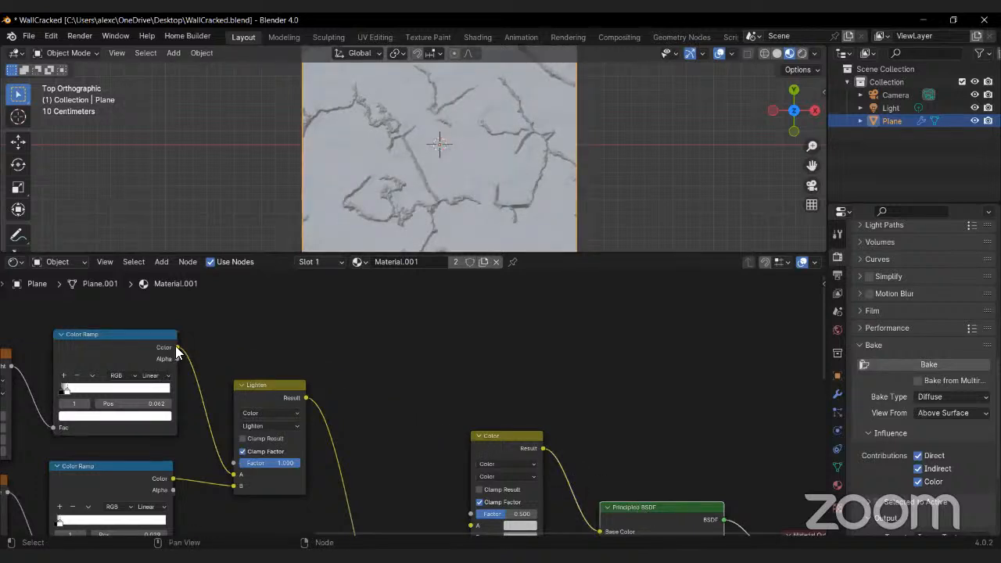
left_click_drag(177, 347, 474, 445)
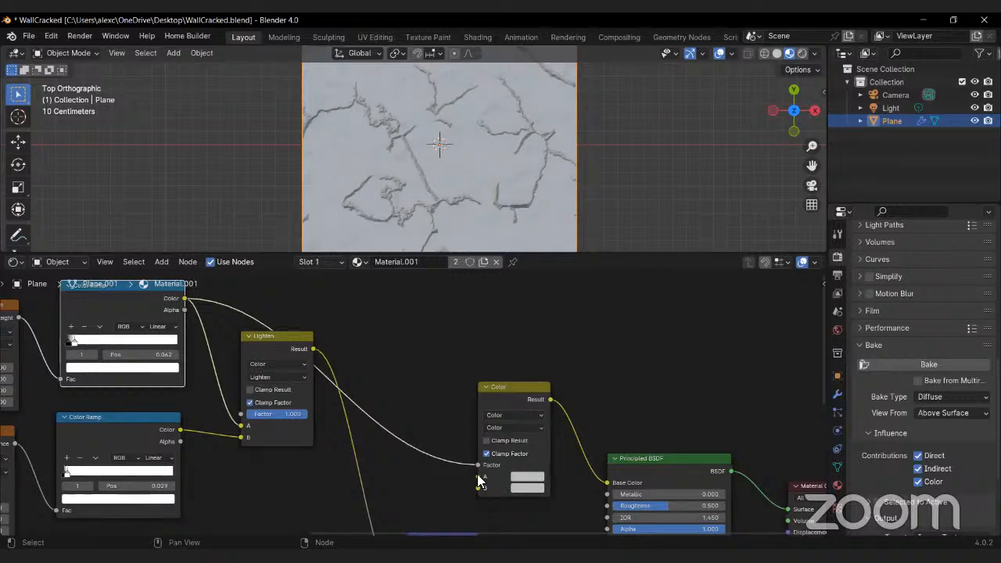
Step: Add a Brick Texture whose Color feeds input A of the Color mix node and place it above that node
left_click_drag(479, 481, 397, 318)
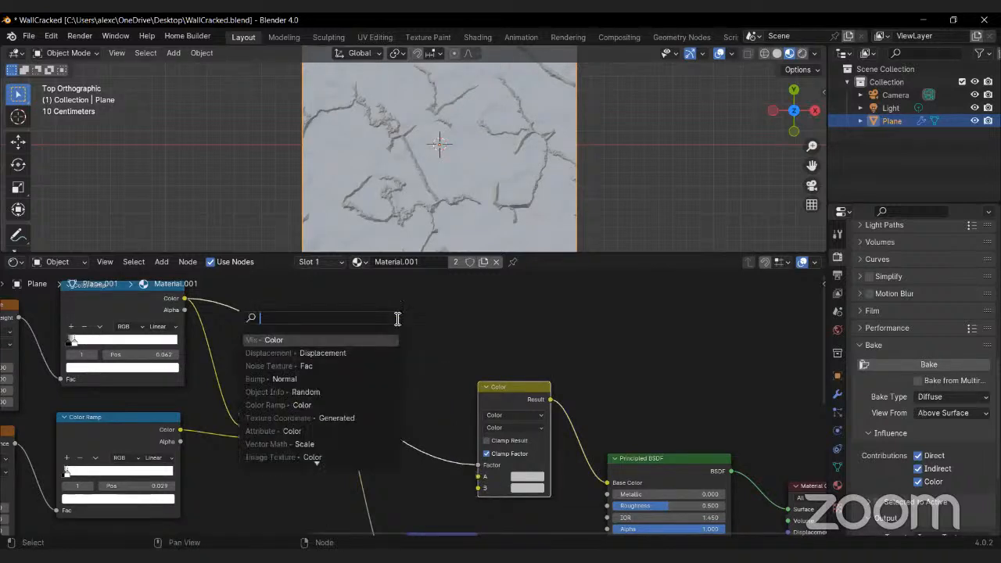
type("br")
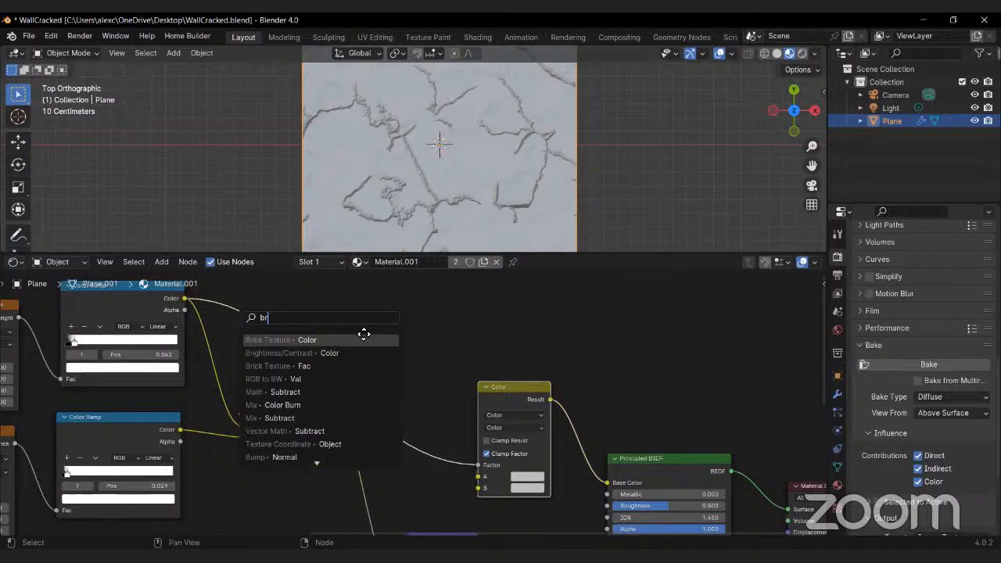
left_click(364, 335)
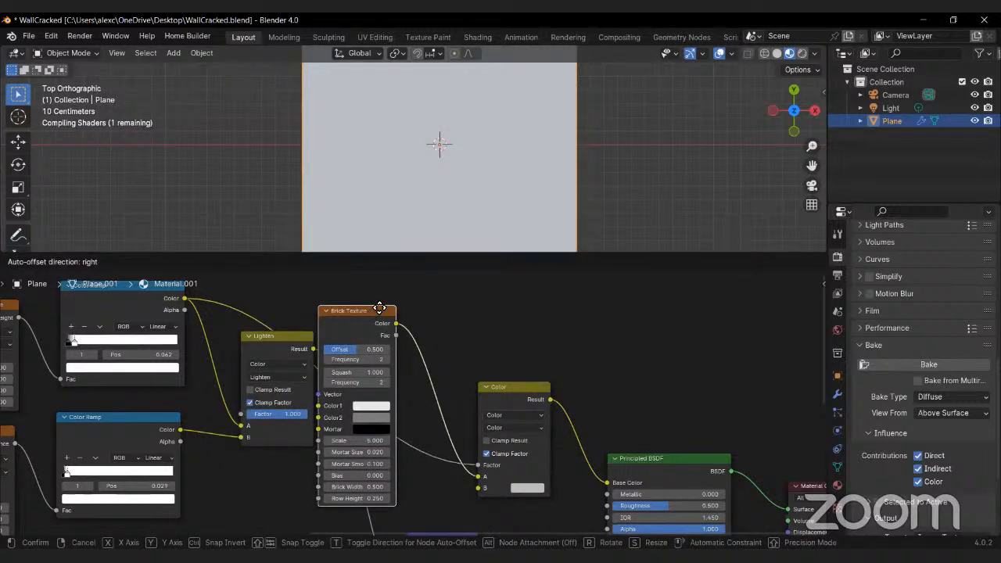
left_click(381, 309)
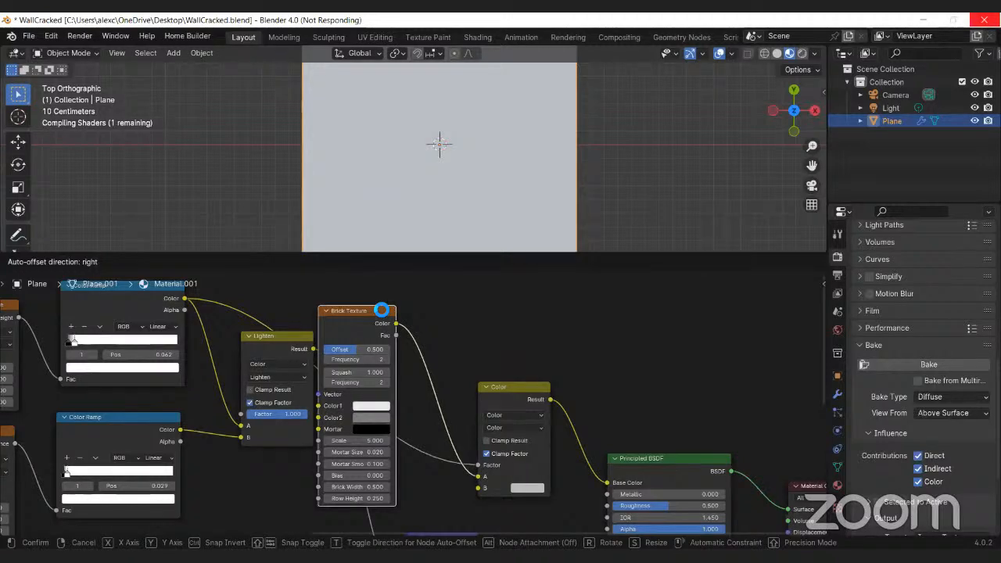
left_click_drag(381, 310, 425, 284)
Step: Set the blending mode of the mix node feeding the Base Color to Mix
middle_click_drag(459, 421, 396, 331)
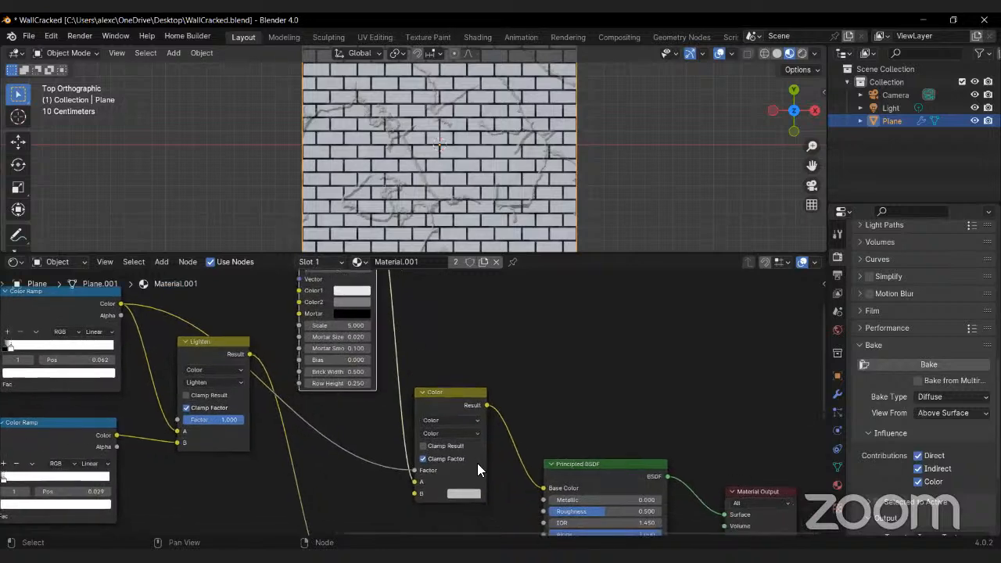
scroll(478, 463, "up", 4)
middle_click_drag(487, 450, 470, 418)
left_click(471, 410)
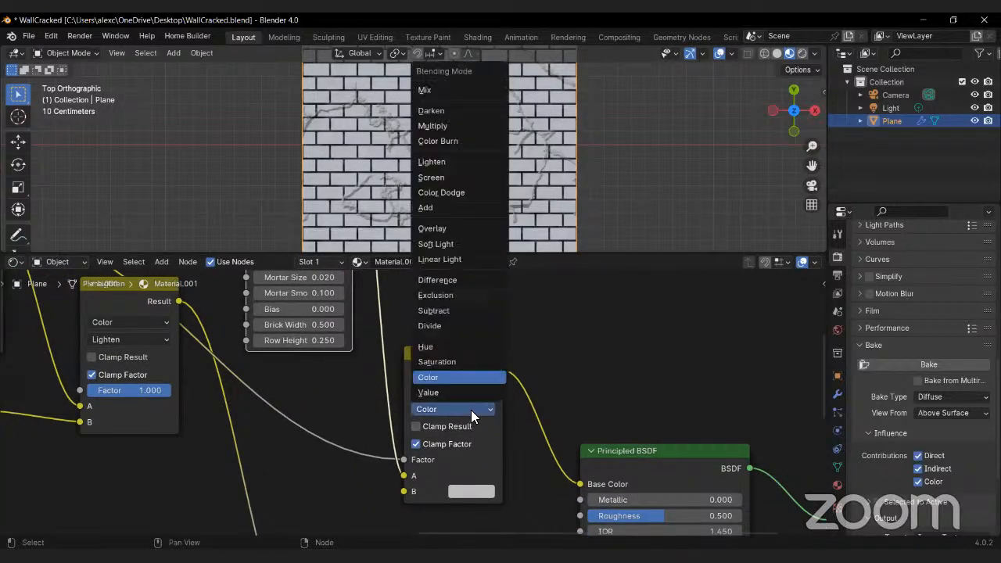
left_click(459, 91)
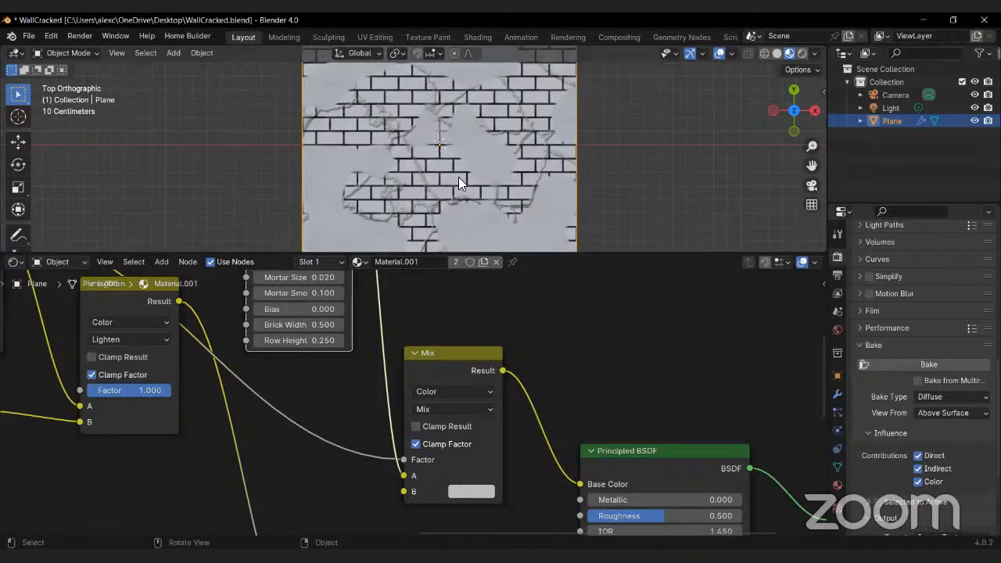
Step: Set the Brick Texture's Scale to 3 and move its colour link from the Mix node's A input to B
scroll(458, 177, "down", 2)
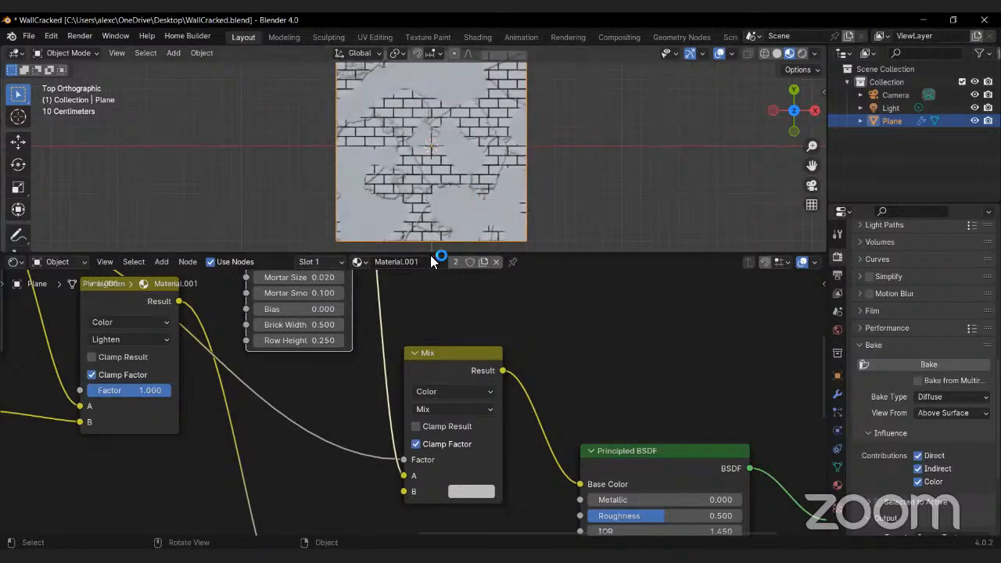
middle_click_drag(353, 359, 396, 451)
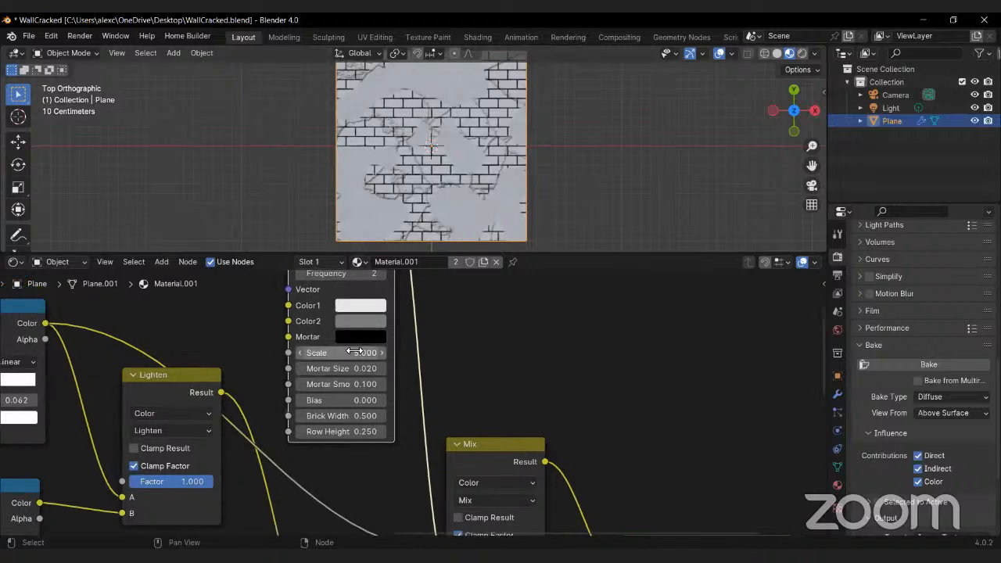
left_click(355, 351)
type("2")
key("Return")
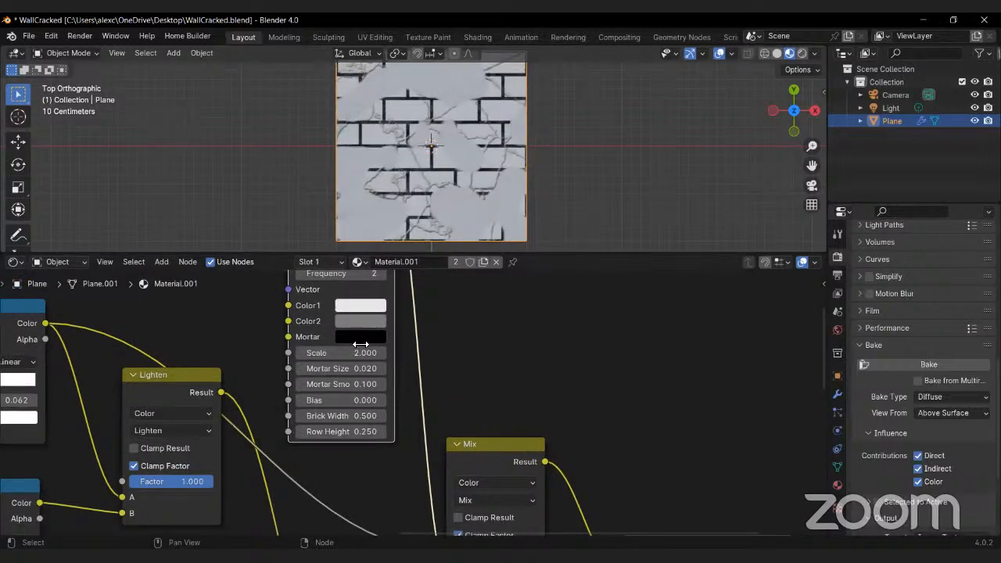
left_click_drag(361, 352, 529, 380)
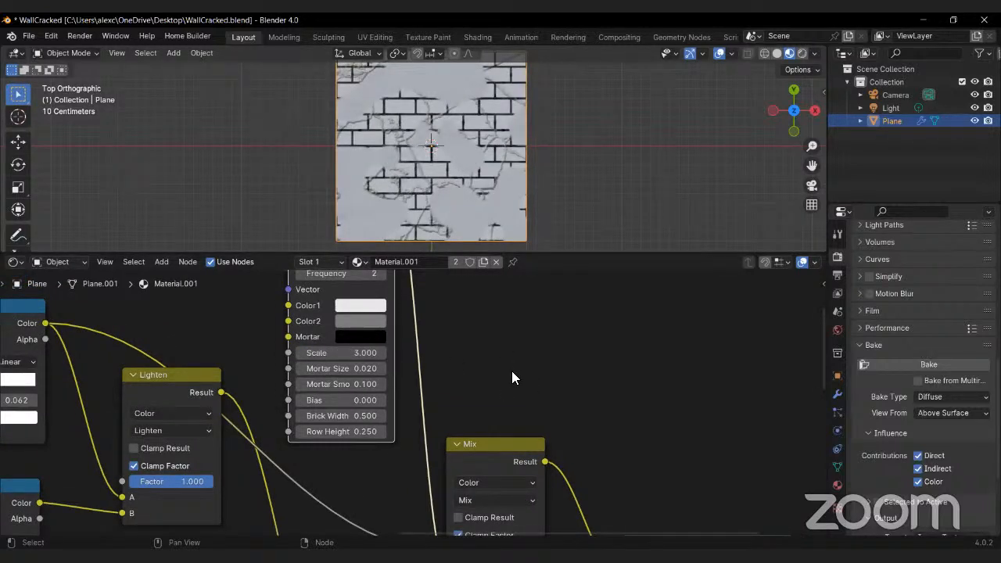
scroll(482, 386, "down", 4, "shift")
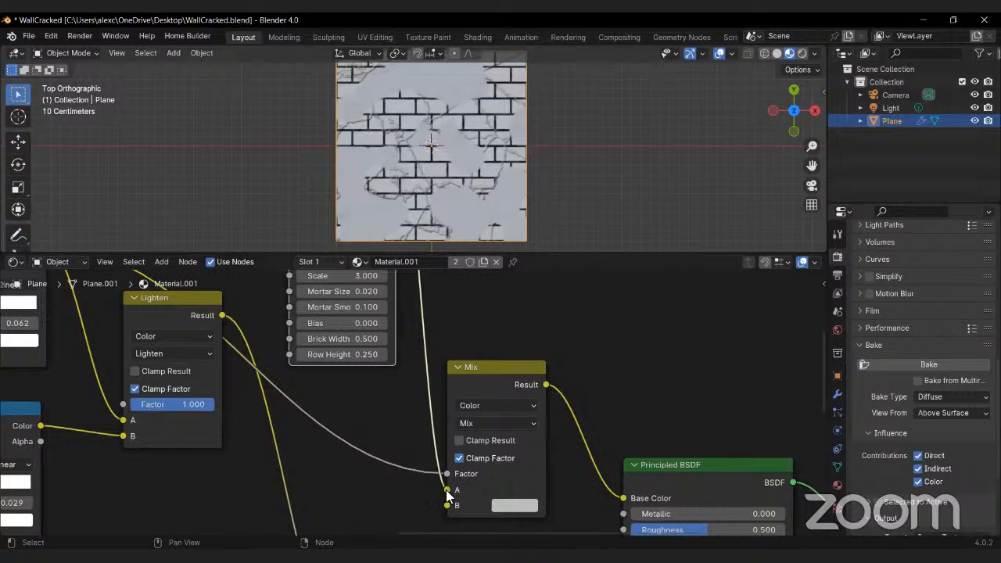
mouse_move(447, 493)
left_mouse_down()
mouse_move(408, 504)
mouse_move(447, 506)
left_mouse_up()
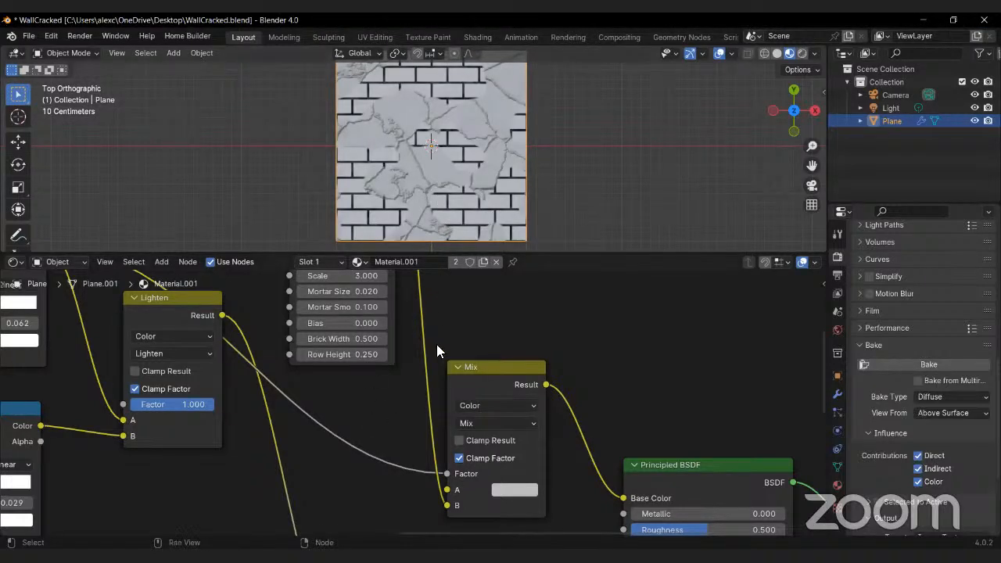
Step: Set the white stop of the Color Ramp after the Musgrave Texture to position 0.251
middle_click_drag(440, 349, 512, 463)
middle_click_drag(180, 388, 421, 385)
middle_click_drag(178, 412, 389, 378)
left_click_drag(303, 418, 227, 419)
left_click_drag(412, 384, 440, 385)
Step: Set the Brick Texture's Color1 to a light orange
middle_click_drag(737, 340, 309, 457)
left_click(476, 410)
left_click_drag(505, 277, 501, 283)
Step: Copy the Brick Texture's Color1 into Color2 and darken the copy to hex C17A34
key("ctrl+c")
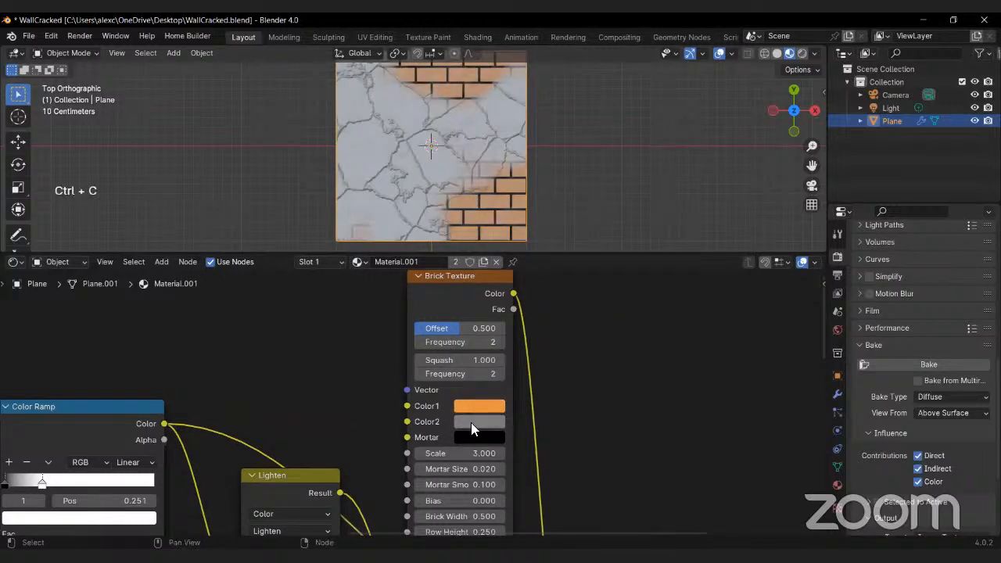
left_click(471, 423)
left_click(565, 337)
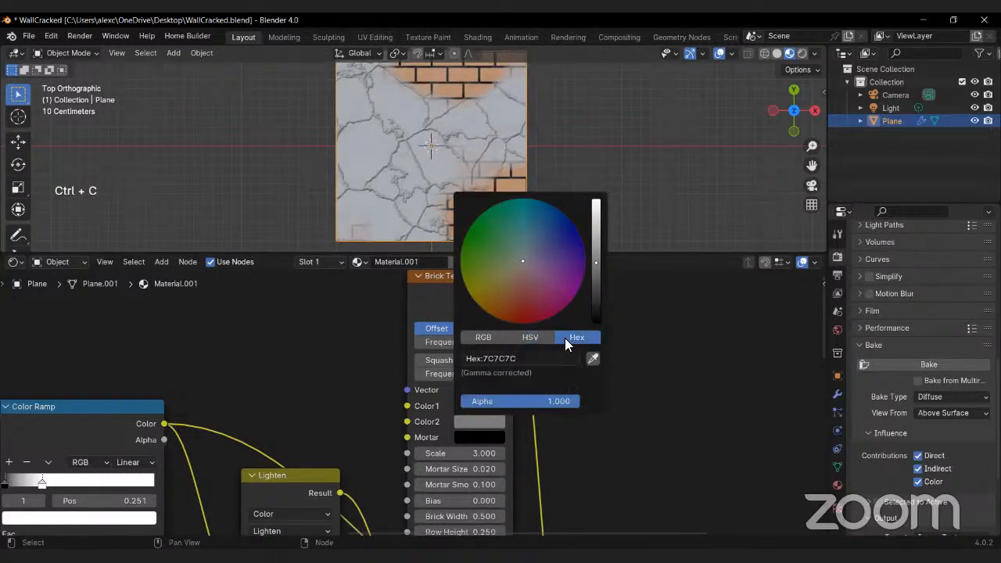
key("ctrl+v")
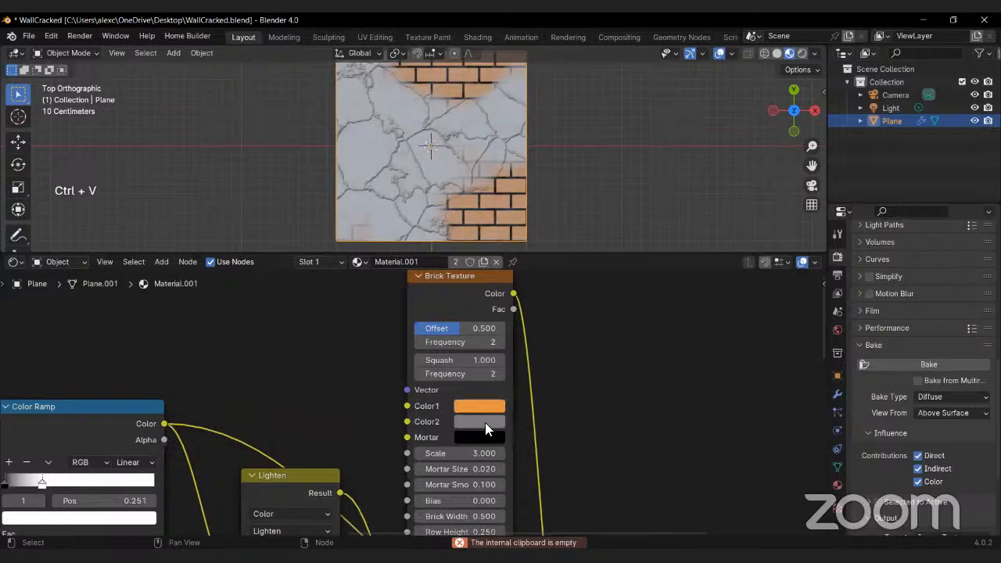
key("ctrl+v")
left_click(482, 421)
scroll(501, 269, "down", 2)
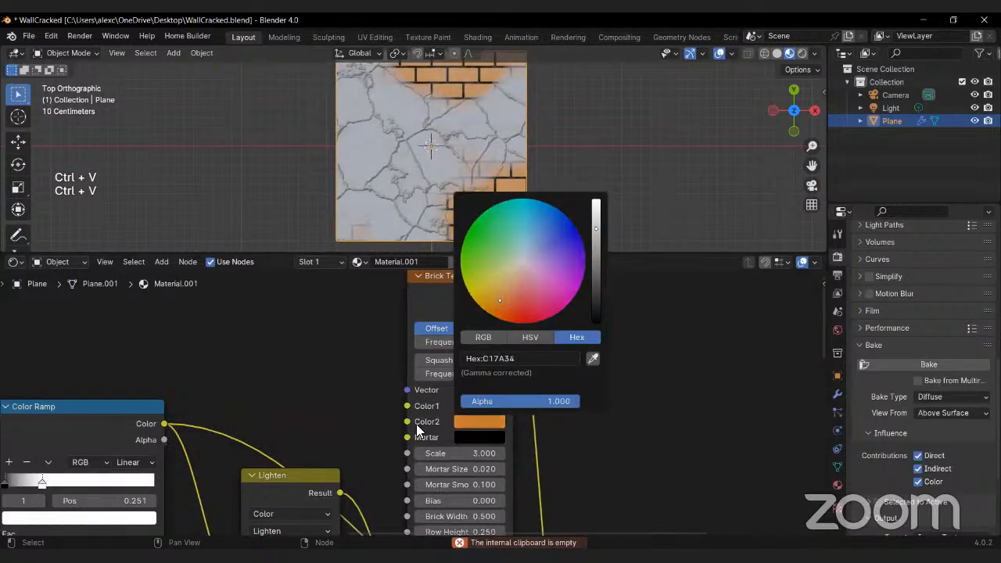
Step: Change the Brick Texture's Mortar colour to a mid grey
left_click(468, 437)
scroll(499, 305, "up", 9)
scroll(500, 305, "up", 5)
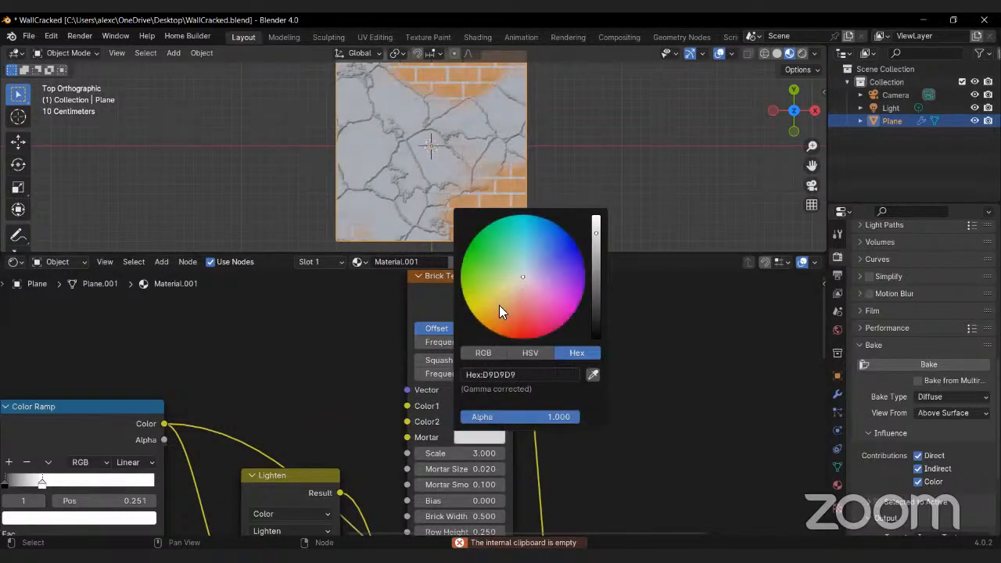
scroll(500, 305, "down", 1)
scroll(498, 311, "down", 5)
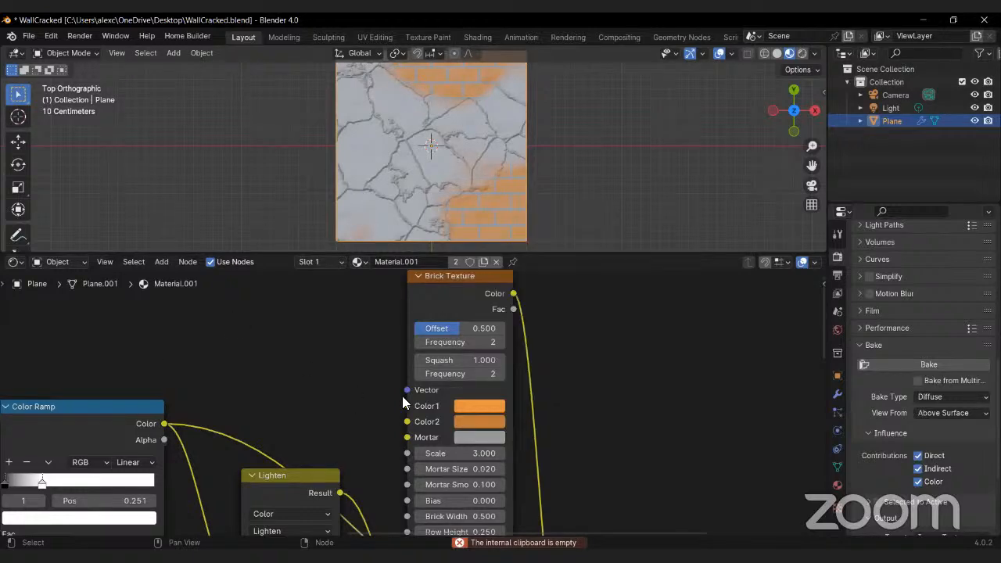
Step: Duplicate the Bump node and insert the copy on the normal link between the original and the Principled BSDF
scroll(403, 397, "down", 7)
middle_click_drag(525, 478, 402, 334)
left_click(349, 457)
key("shift+d")
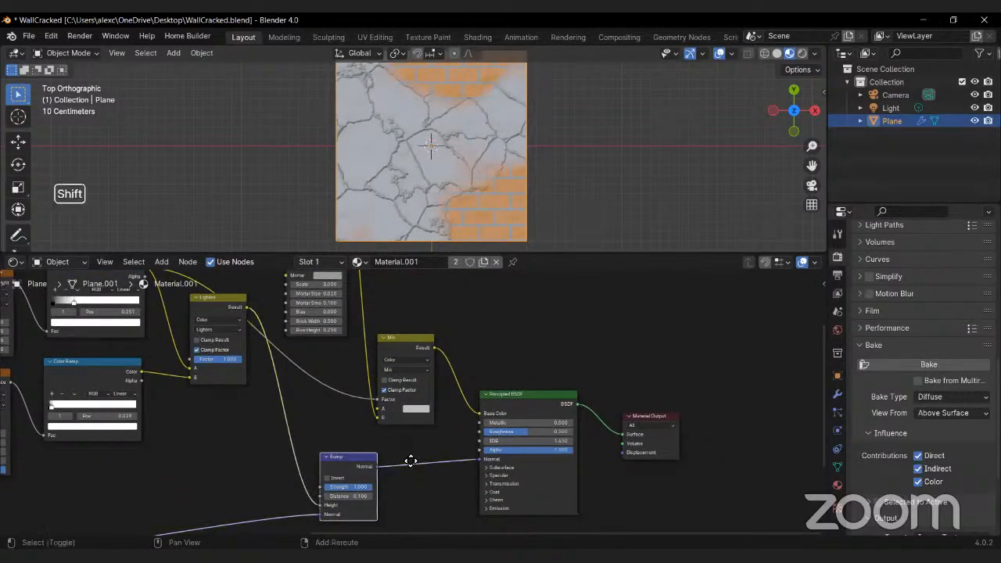
left_click(433, 460)
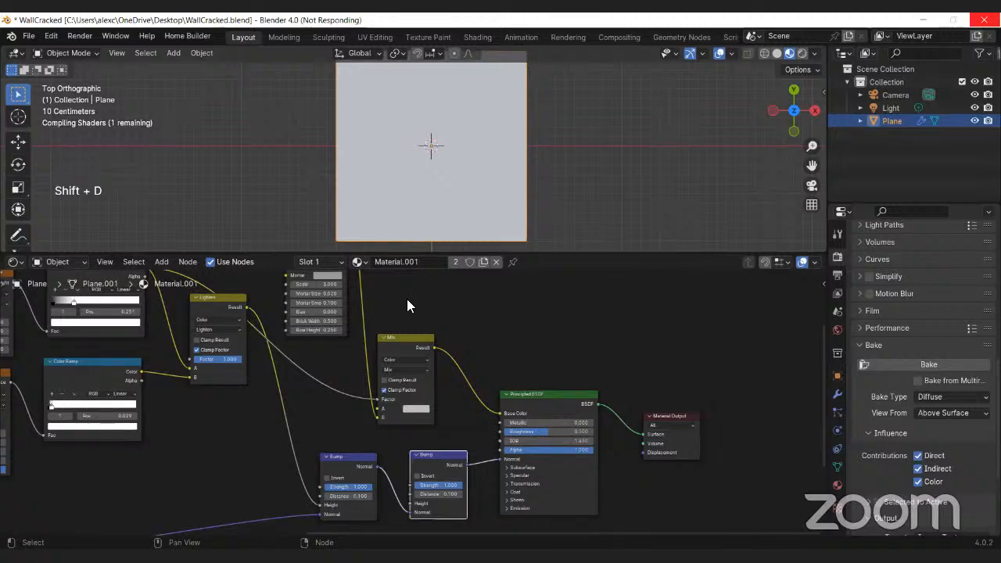
Step: Connect the Brick Texture's Color output to the Height input of the second Bump node
middle_click_drag(404, 294, 412, 310)
middle_click_drag(407, 507, 567, 396)
middle_click_drag(524, 397, 506, 413)
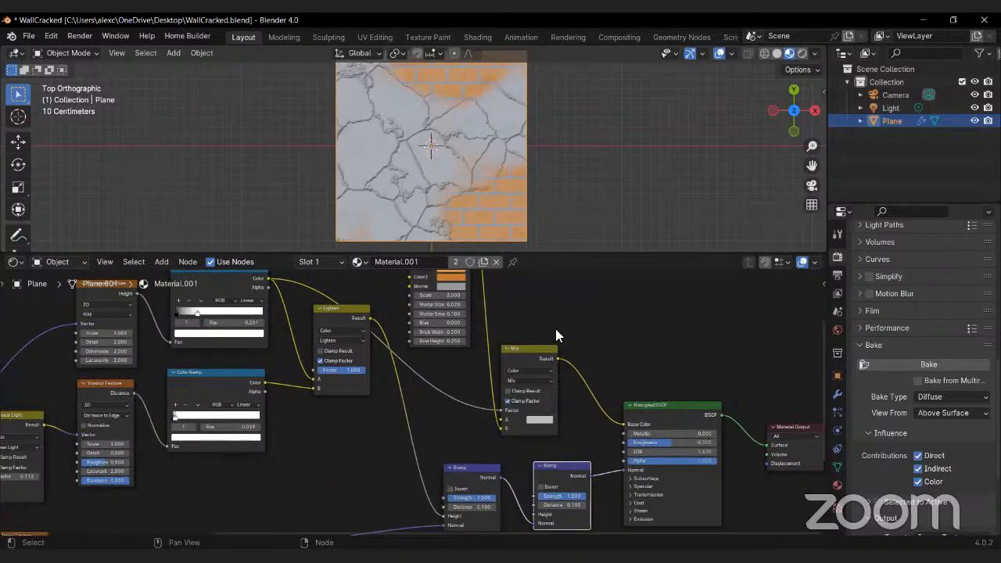
middle_click_drag(556, 335, 522, 430)
left_click_drag(436, 298, 469, 314)
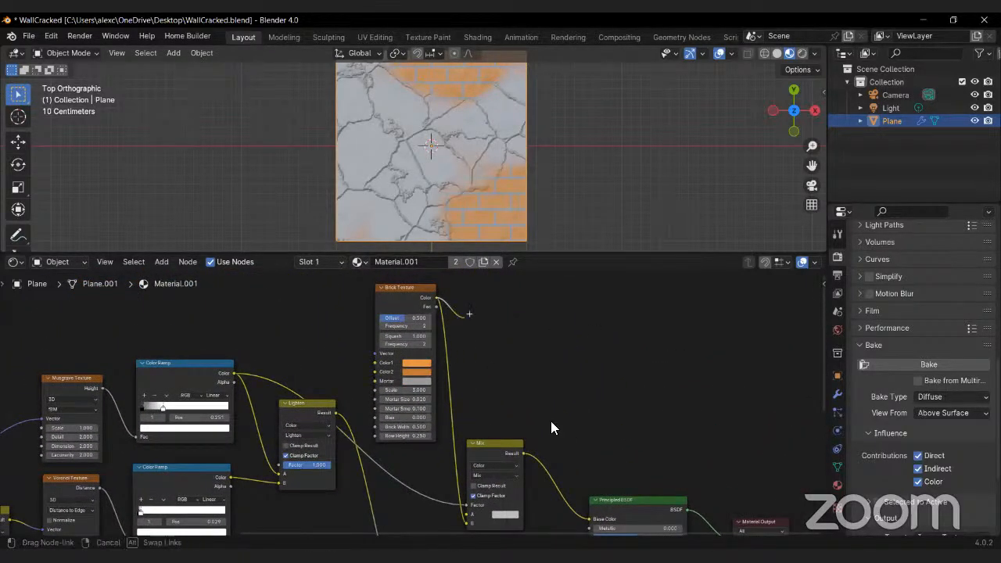
left_click_drag(552, 427, 507, 483)
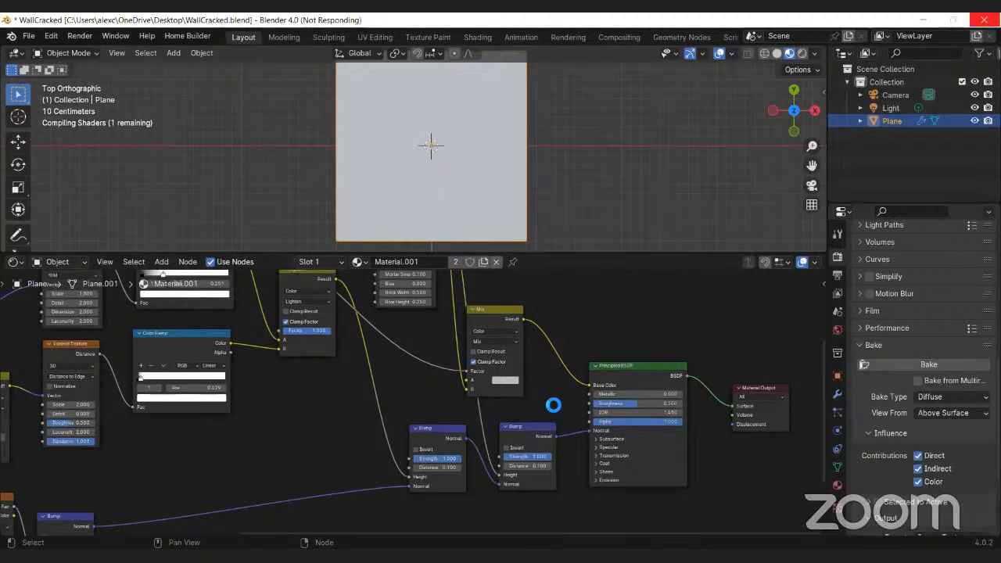
Step: Set the second Bump node's Distance to 1 and inspect the brick relief on the plane up close
left_click(529, 466)
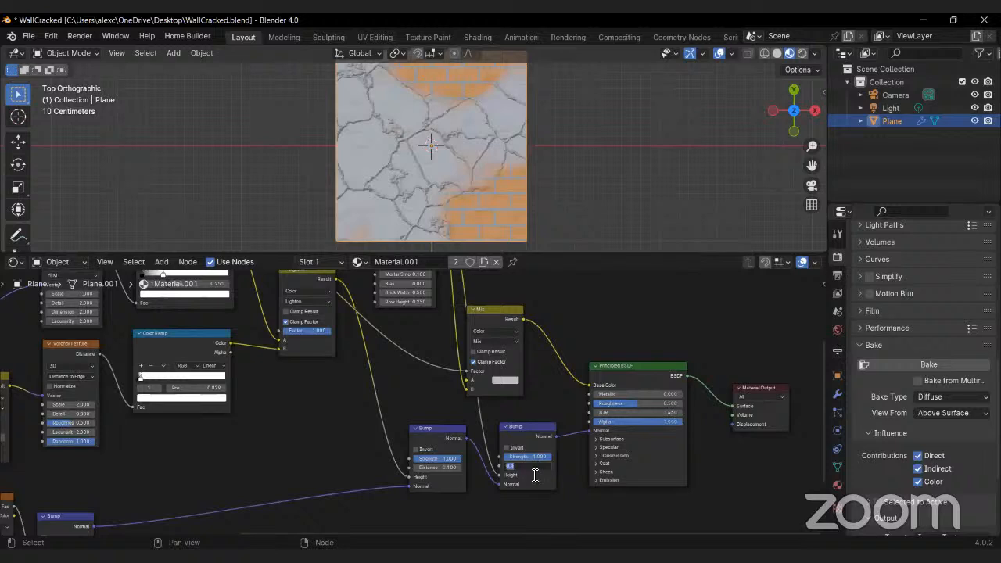
type("1")
key("Return")
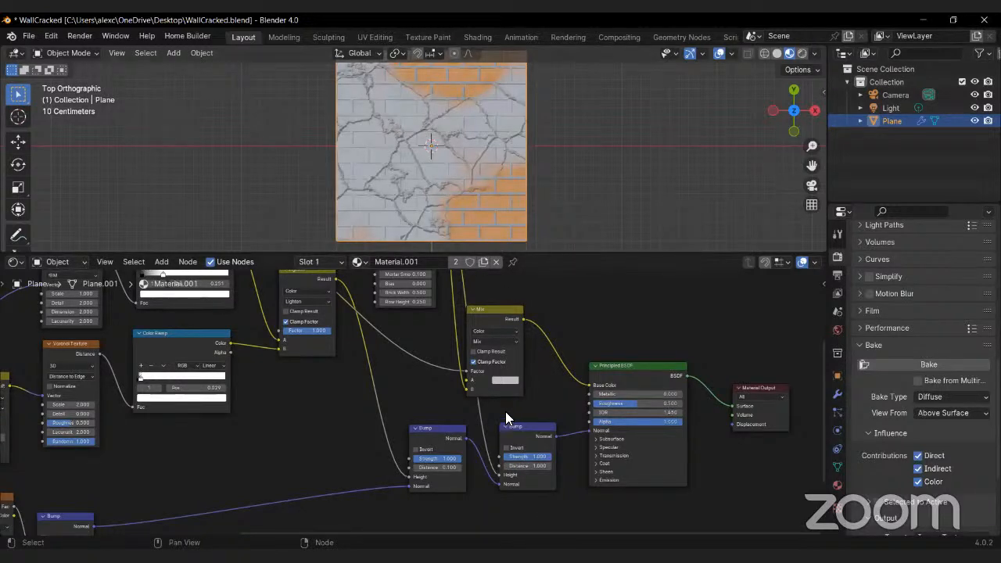
middle_click_drag(535, 364, 530, 391)
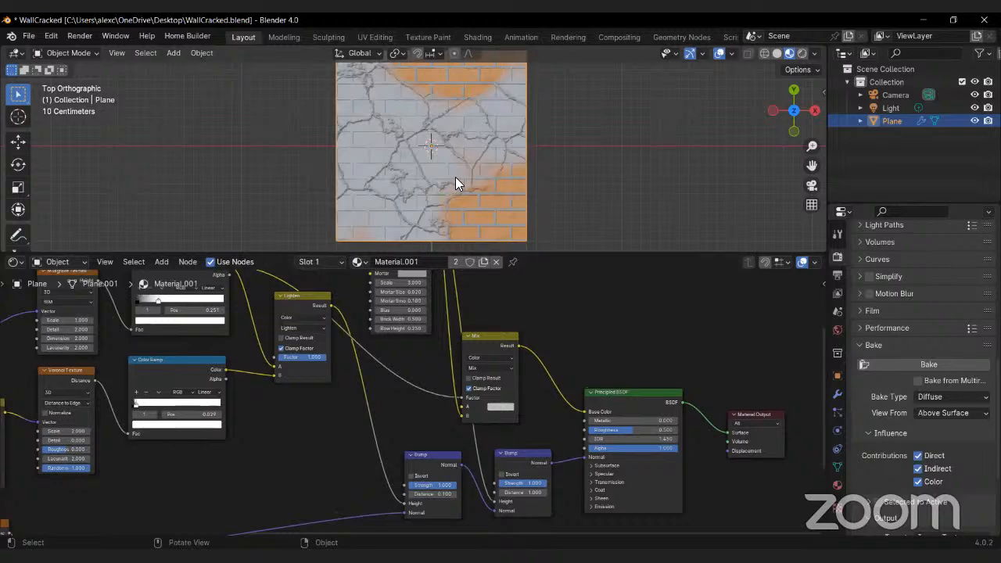
scroll(456, 177, "up", 2)
scroll(456, 177, "up", 1)
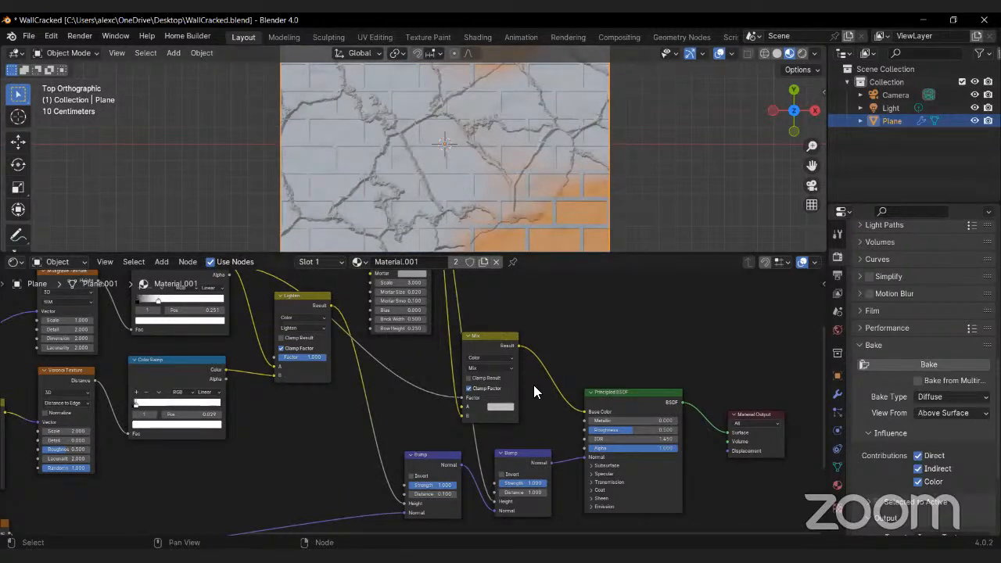
Step: Move the Brick Texture node away from the Mix node to make room for another node between them
scroll(540, 404, "down", 2)
middle_click_drag(503, 365, 524, 422)
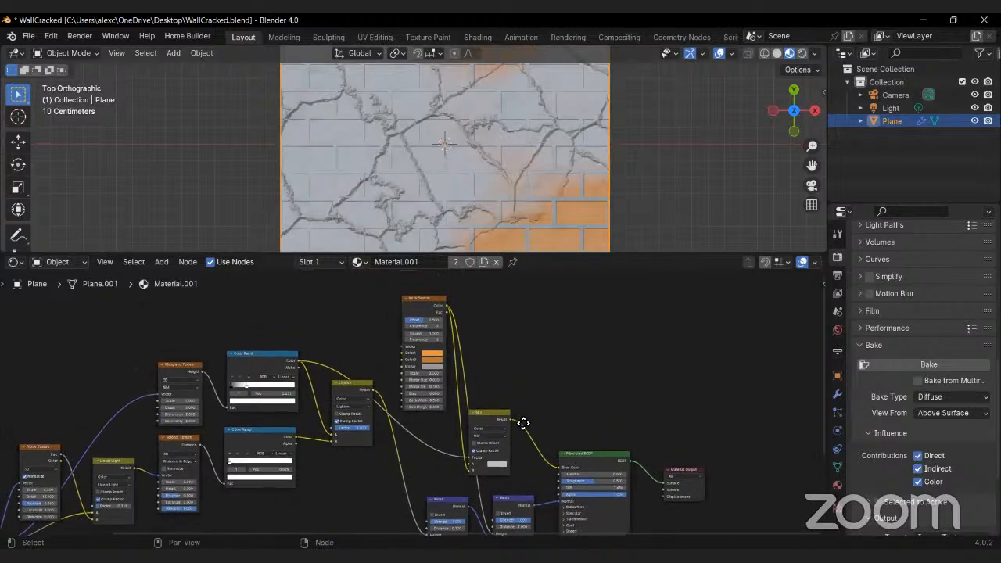
left_click_drag(418, 301, 349, 300)
middle_click_drag(503, 461, 484, 431)
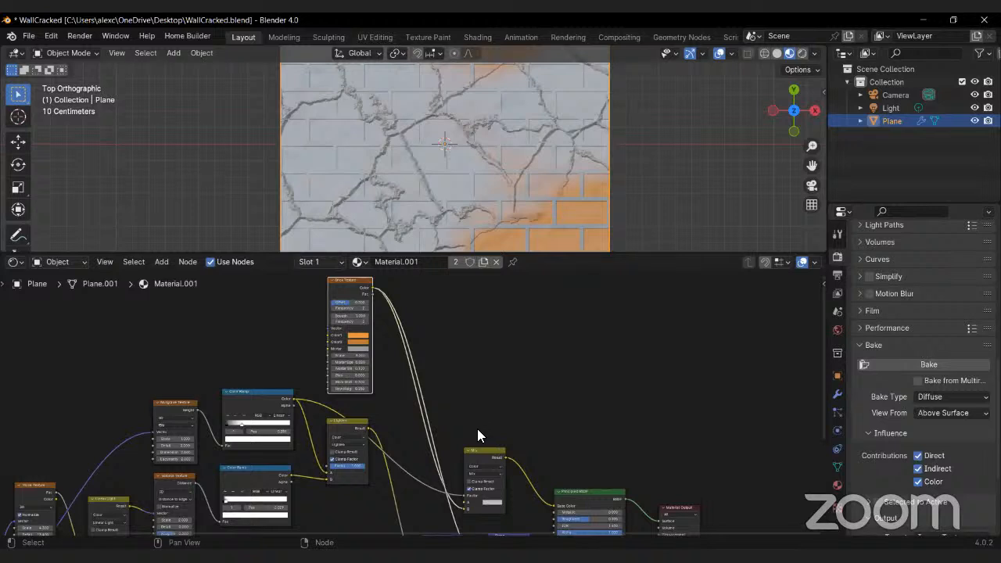
Step: Preview the Musgrave Color Ramp, duplicate Lighten onto the Brick Texture-to-Bump link, and connect the ramp's Color to the copy's B input
left_click(247, 399, "ctrl+shift")
left_click(345, 422)
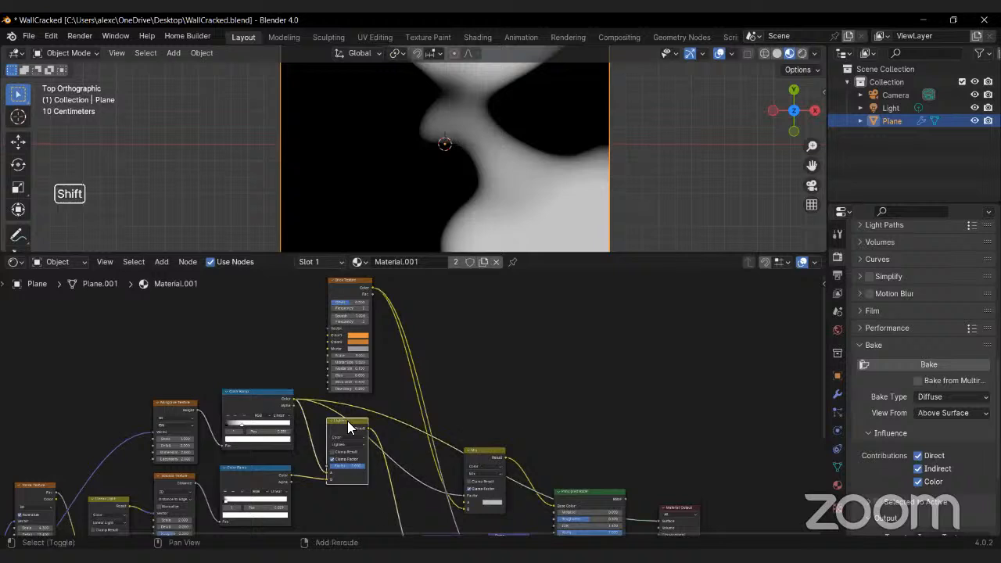
key("shift+d")
left_click(432, 330)
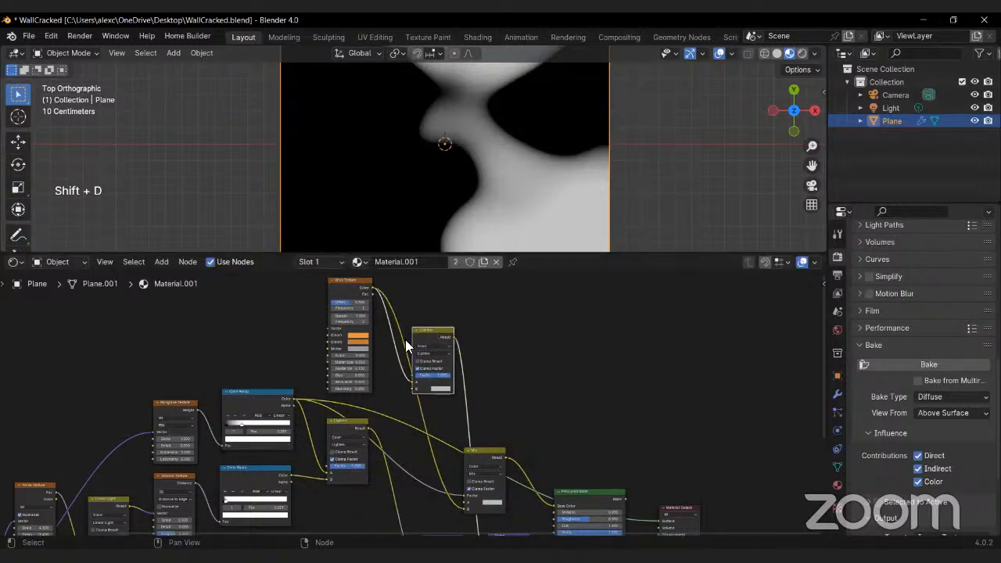
left_click_drag(293, 399, 416, 388)
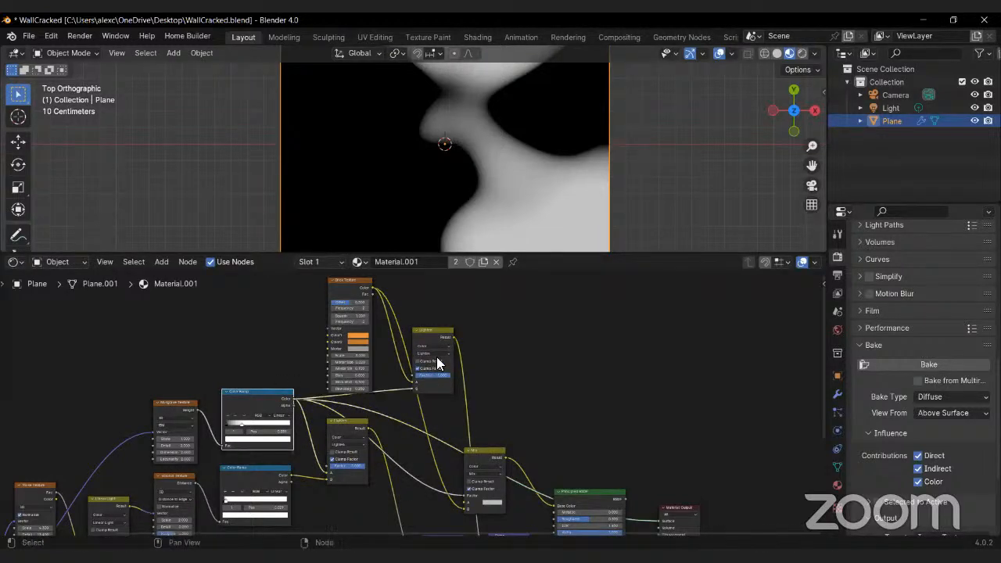
Step: Preview the duplicated Lighten node's result and change its blending mode to Multiply
left_click(433, 334, "ctrl+shift")
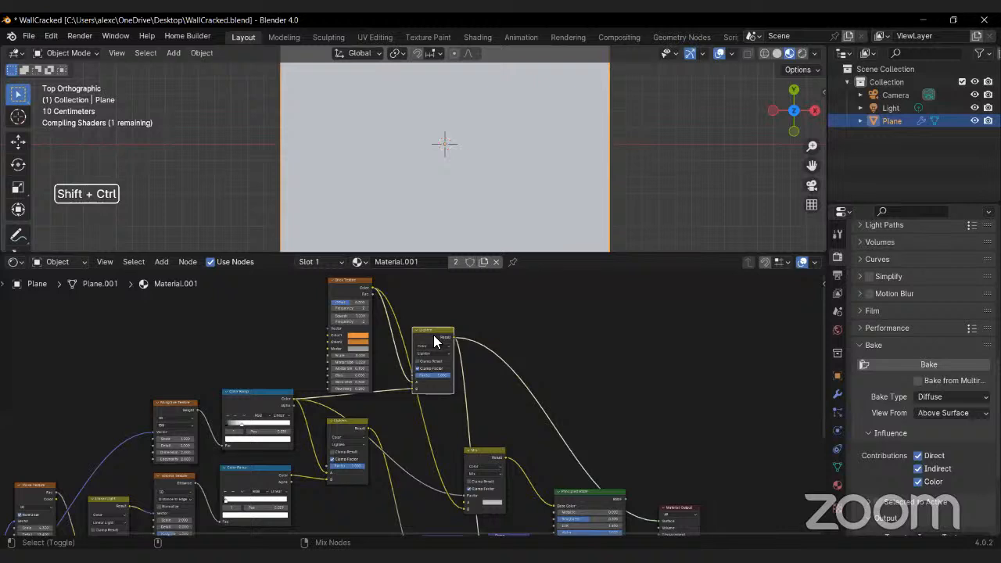
scroll(429, 401, "up", 2)
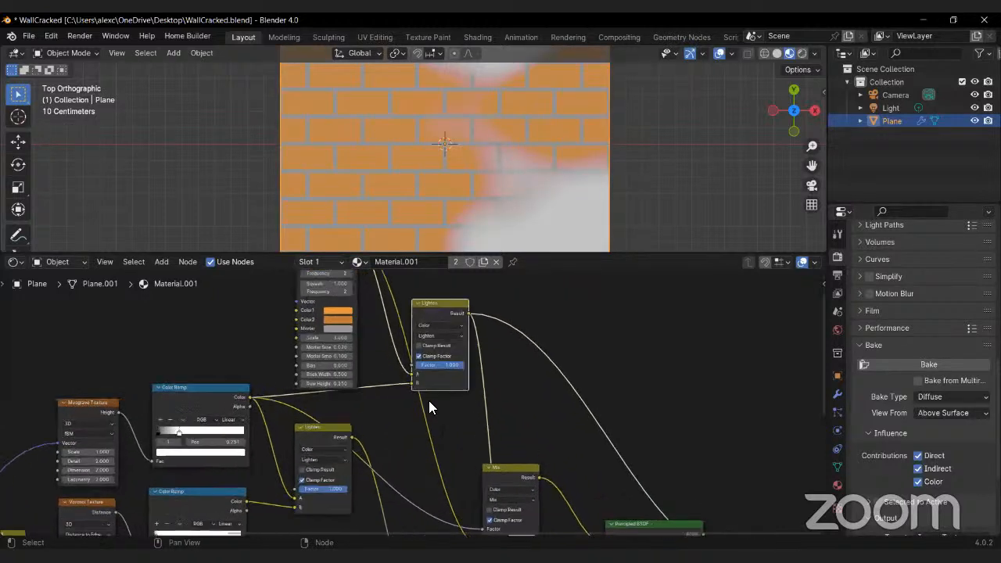
left_click(446, 332)
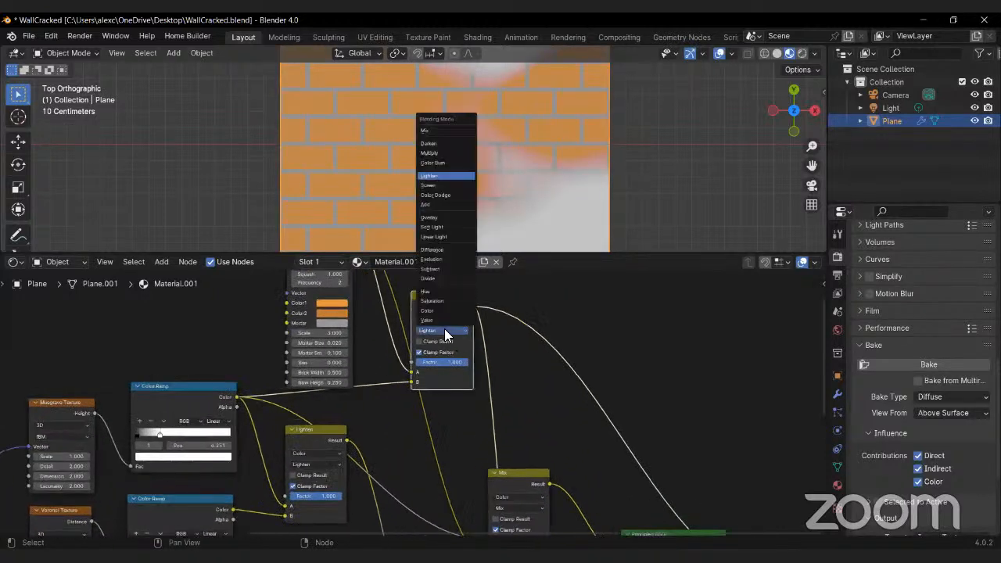
left_click(434, 152)
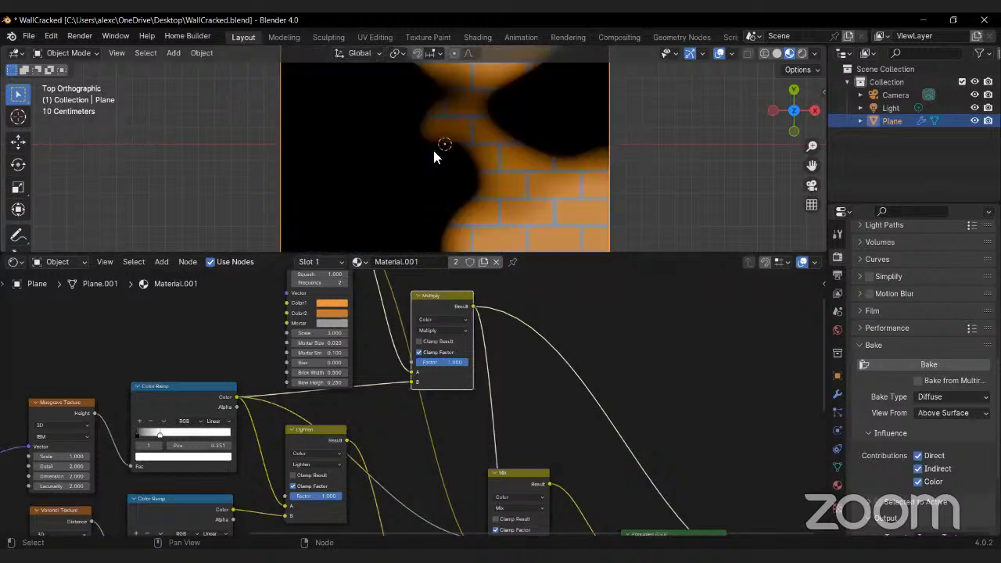
Step: Reconnect the Principled BSDF to the Material Output and check the full material on the plane
scroll(463, 360, "down", 2)
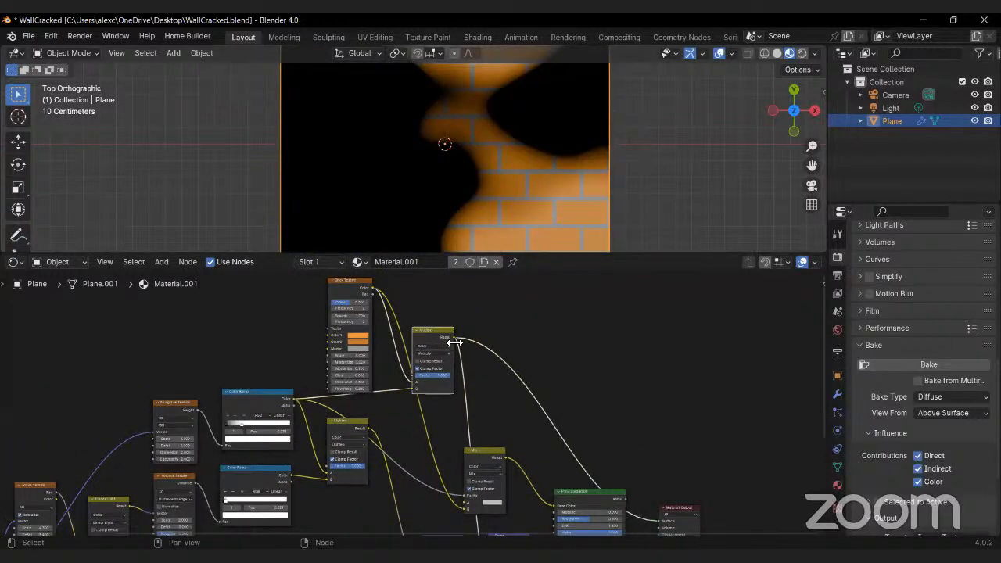
middle_click_drag(519, 382, 486, 337)
scroll(486, 336, "down", 1)
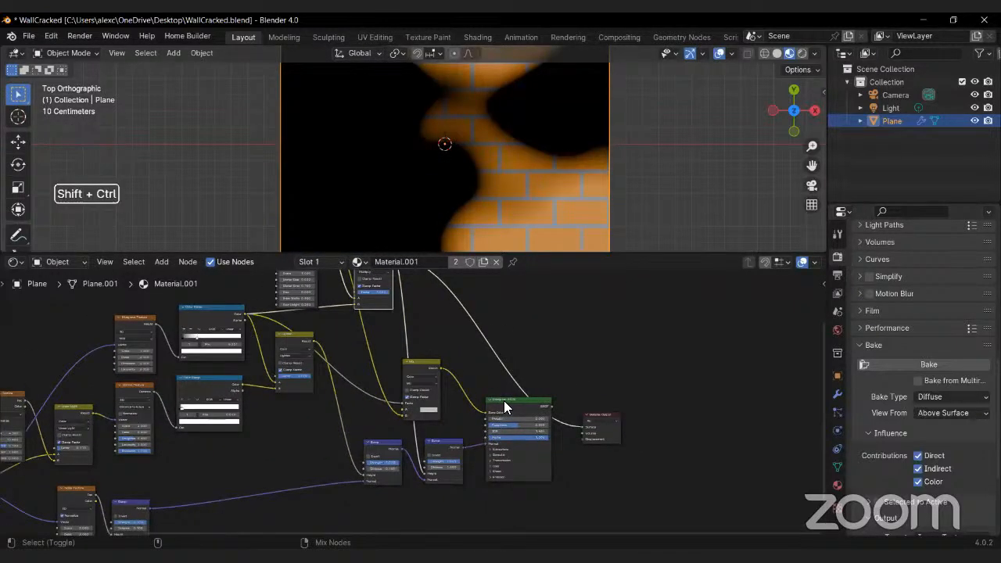
left_click(504, 400, "ctrl+shift")
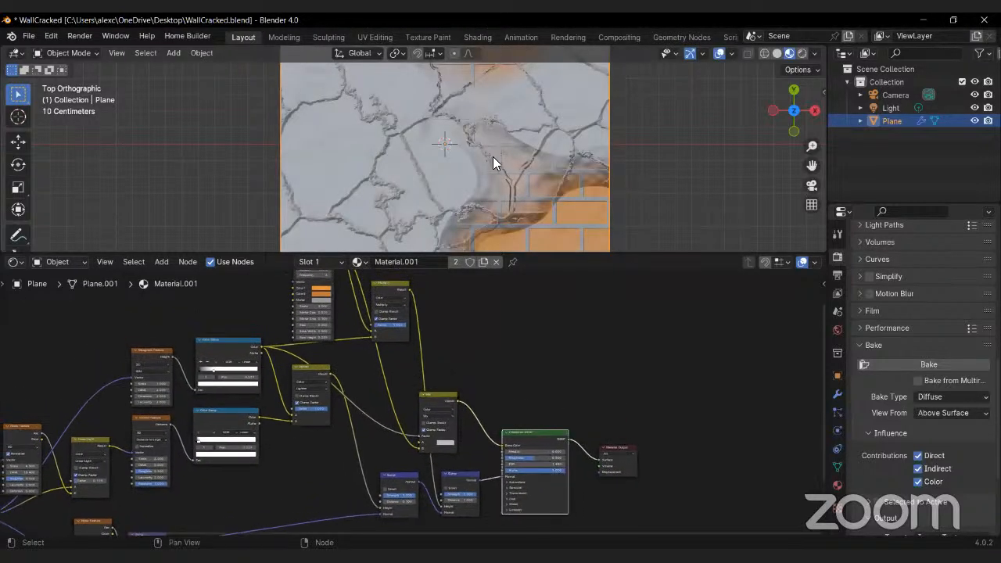
scroll(491, 165, "down", 2)
Step: Move the white stop of the Musgrave Color Ramp closer to its black stop to sharpen the plaster-to-brick mask
middle_click_drag(304, 358, 424, 355)
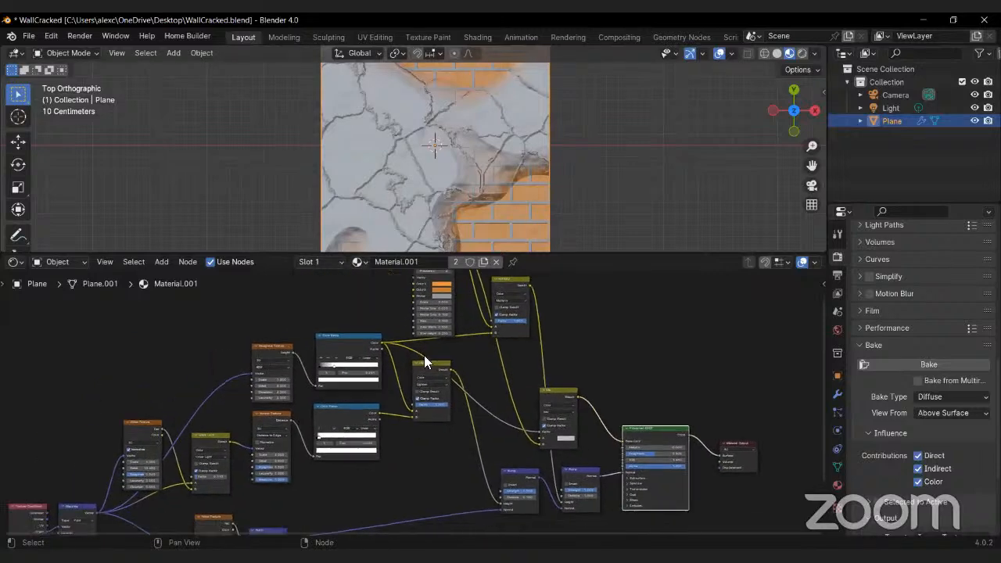
scroll(390, 391, "up", 5)
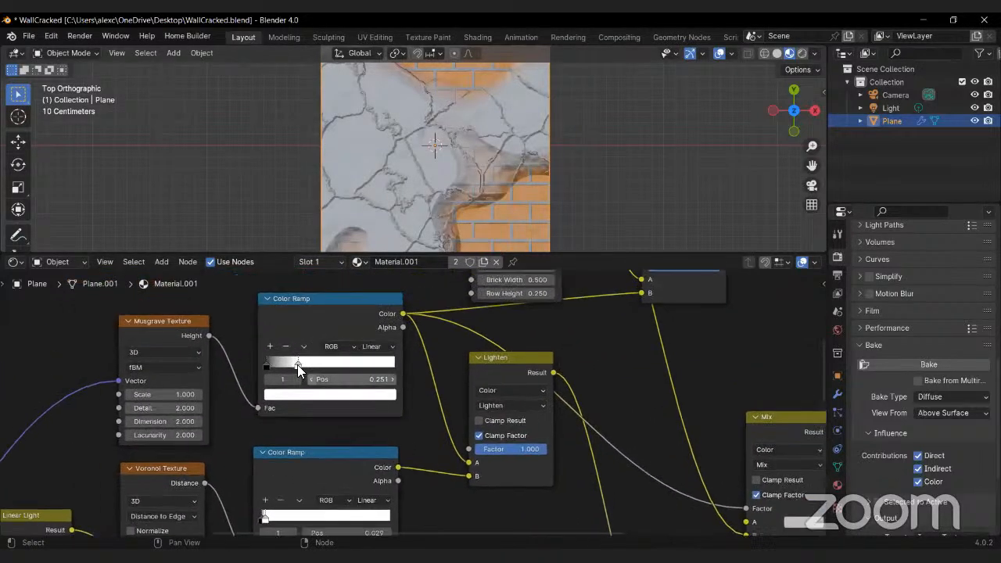
left_click_drag(298, 364, 270, 378)
Step: Try a Distance of 0.01 on the crack Bump node fed by Lighten, and settle on 1
middle_click_drag(485, 383, 307, 255)
middle_click_drag(554, 406, 521, 334)
left_click(493, 452)
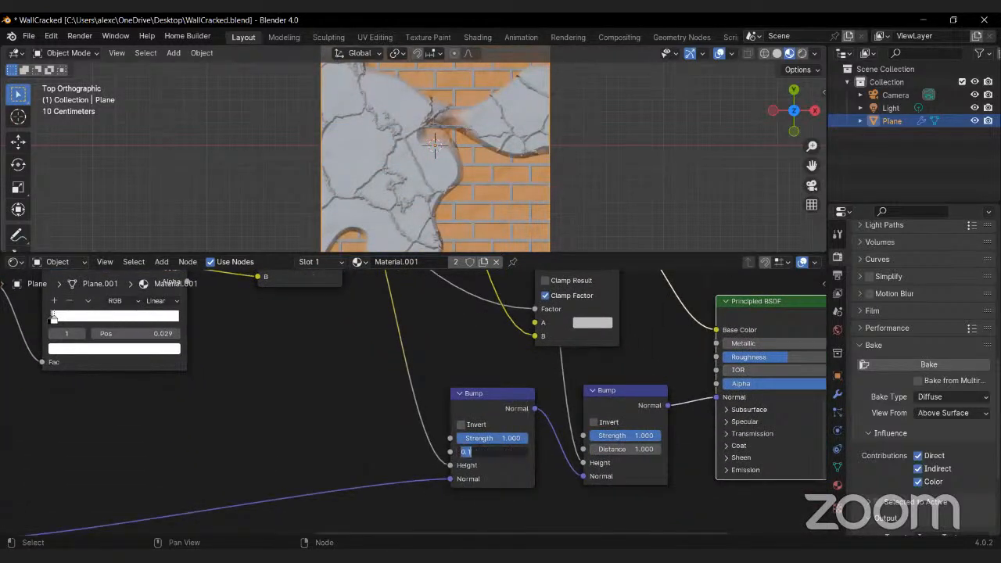
type("0.01")
key("Return")
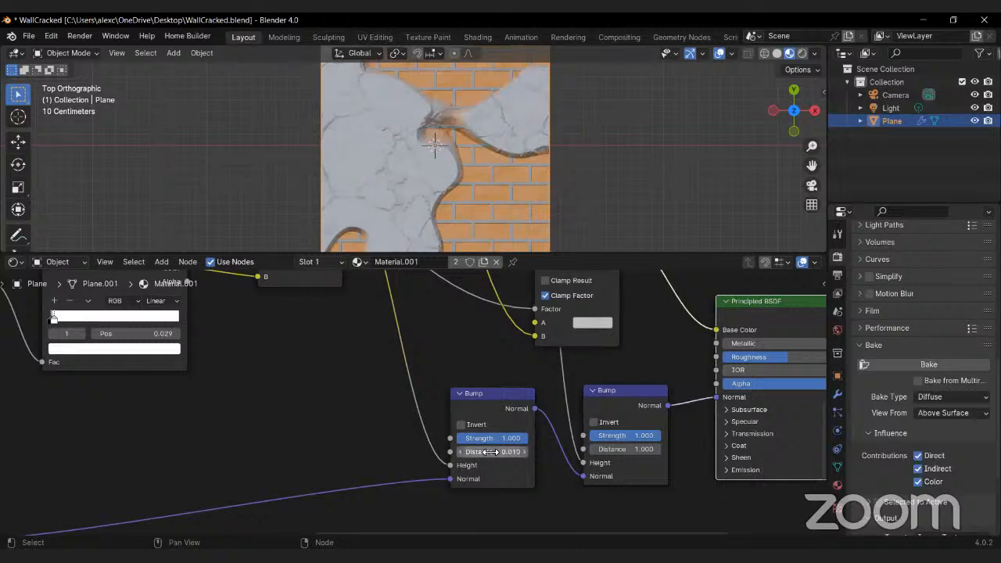
left_click(493, 452)
type("1")
key("Return")
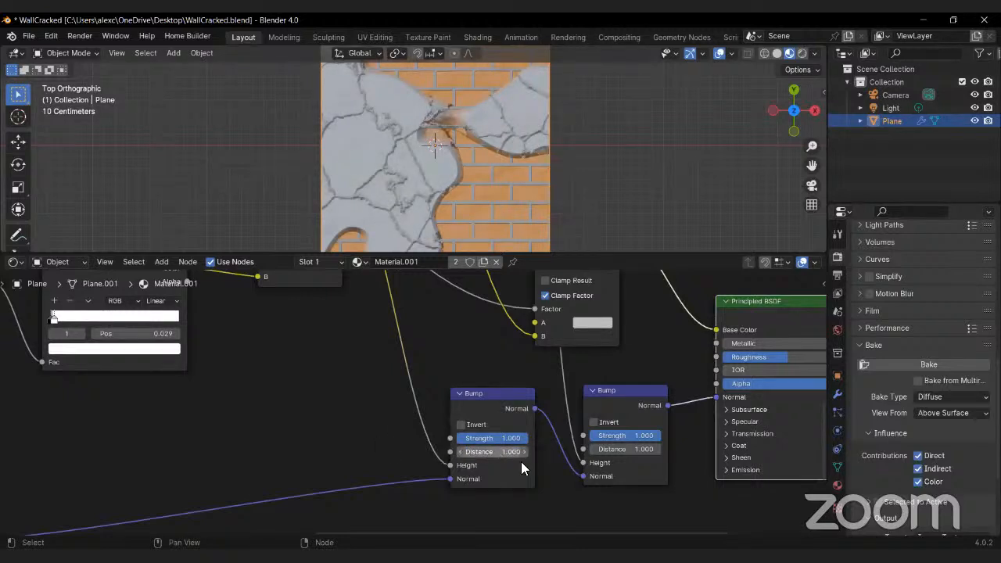
Step: Try Distances of 0.01 and 0.04 on the second Bump node, connected to the Principled BSDF, and settle on 0.06
left_click(628, 451)
type(".01")
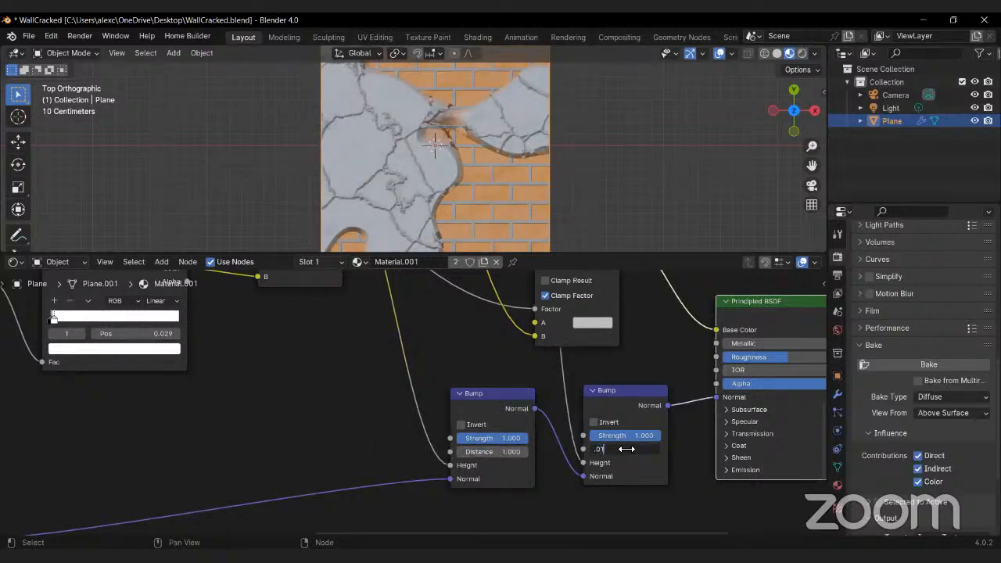
key("Return")
left_click(627, 449)
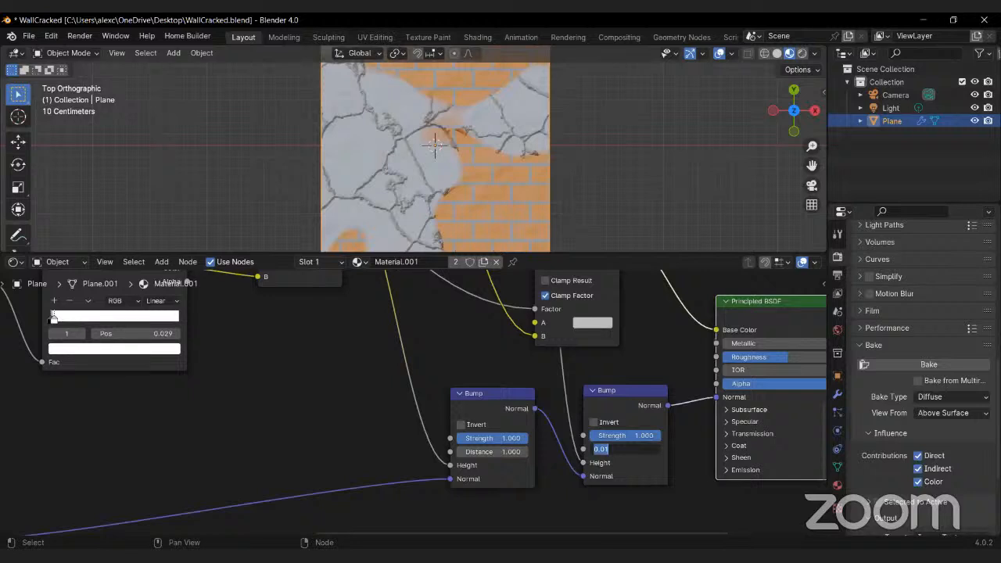
type("0.04")
key("Return")
left_click(627, 450)
type("0.06")
key("Return")
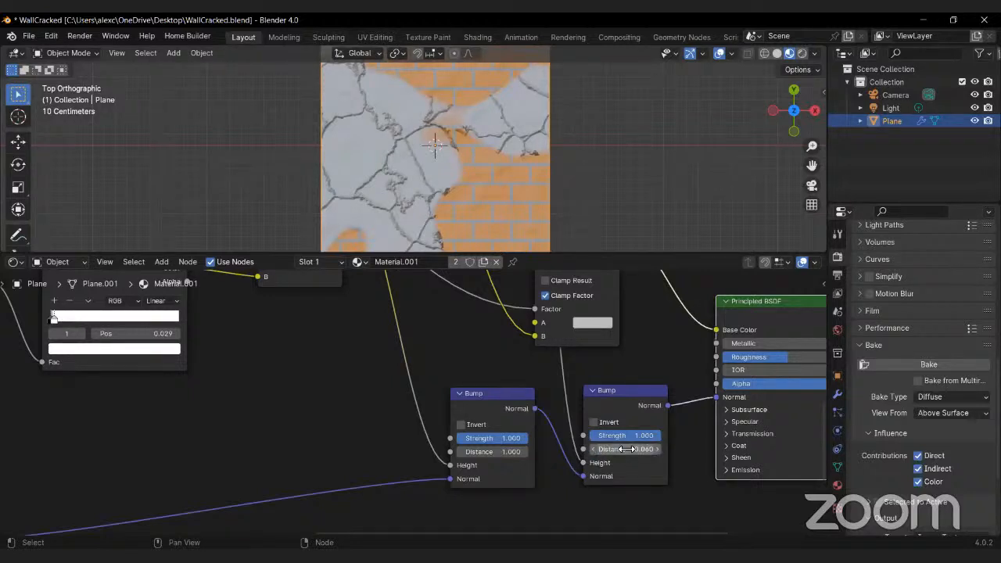
scroll(482, 170, "down", 2)
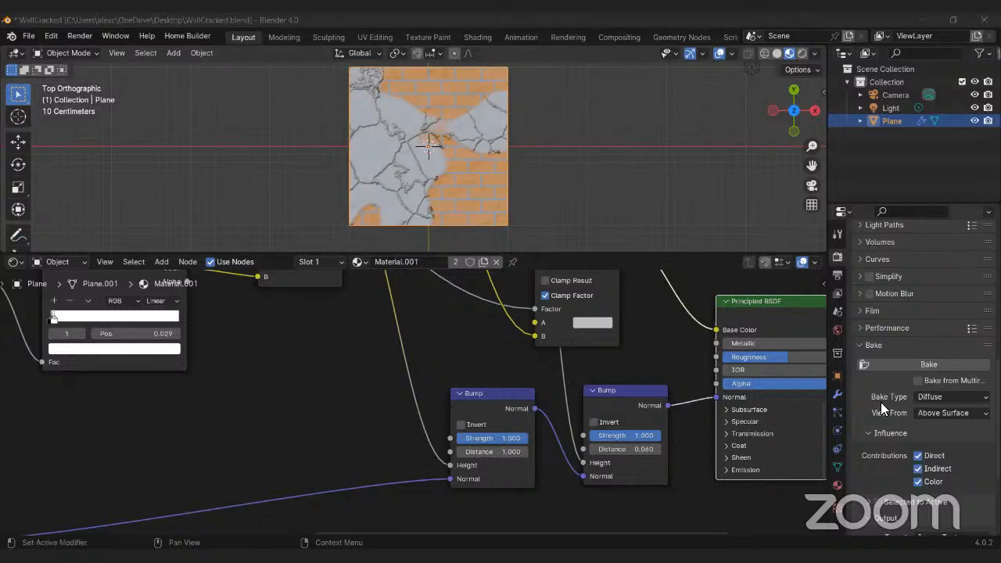
Step: Enable Invert on the first Bump node that drives the plaster cracks
middle_click_drag(491, 364, 402, 371)
left_click(372, 431)
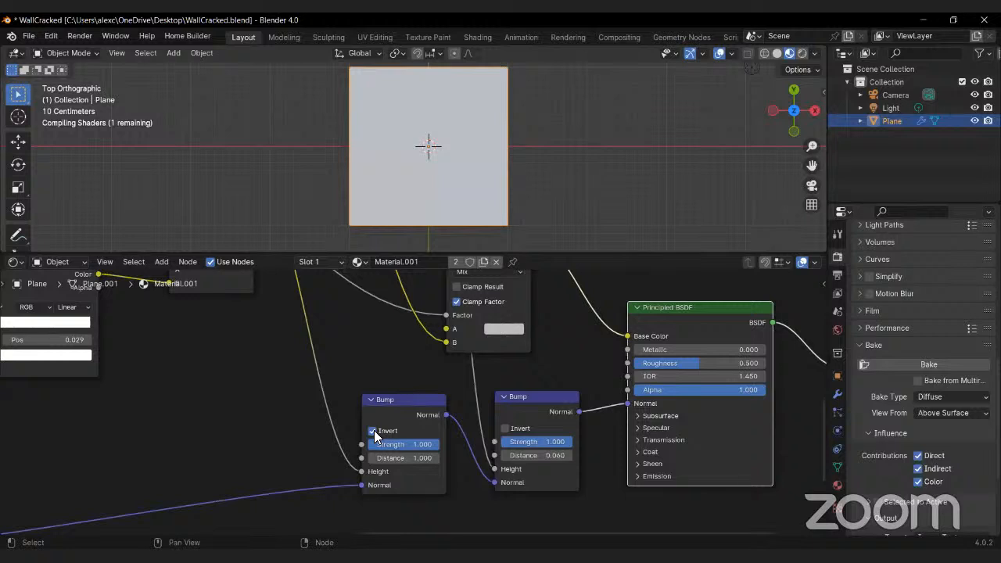
left_click(373, 432)
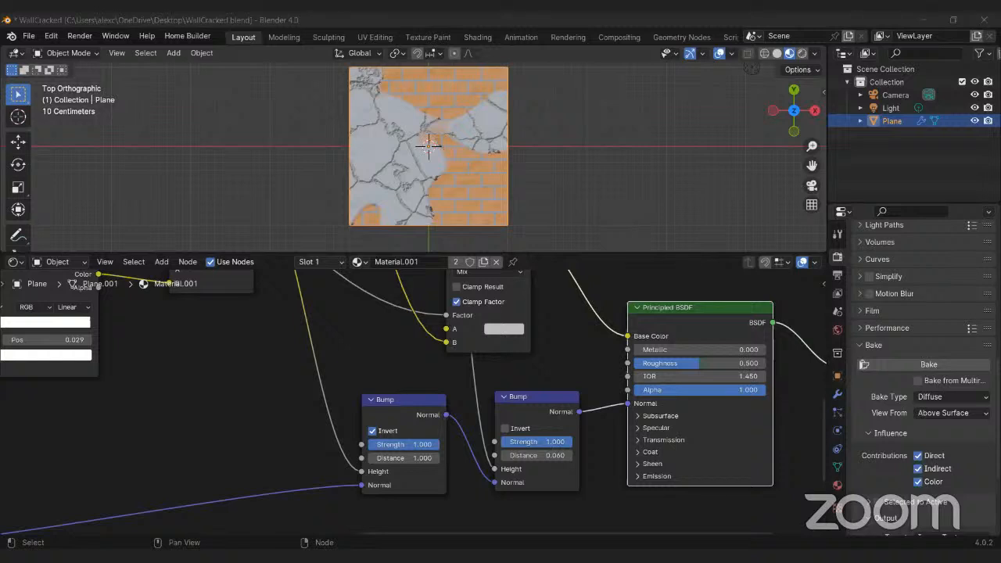
Step: Start a new file, discarding the unsaved changes to WallCracked.blend
left_click(36, 41)
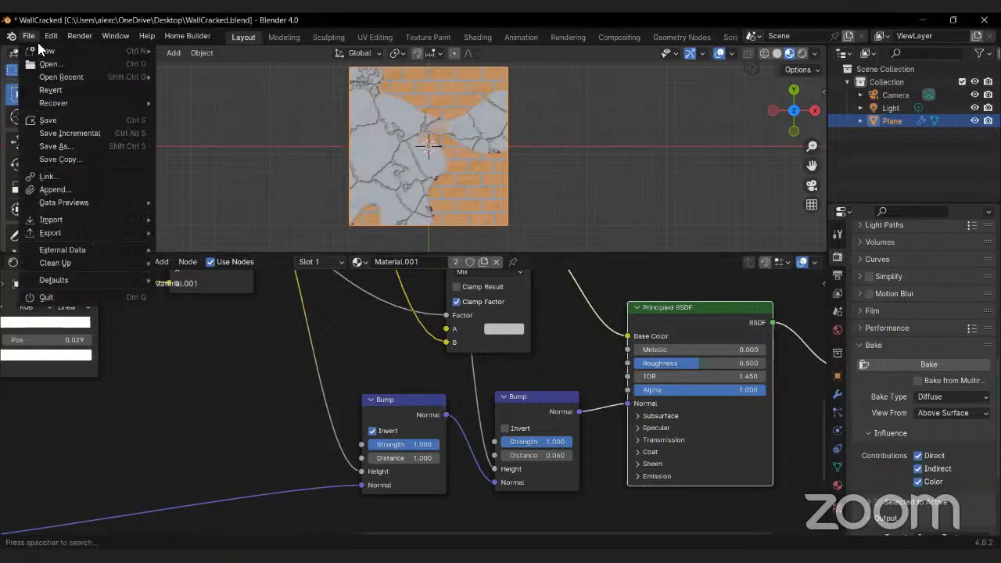
mouse_move(39, 46)
left_click(202, 50)
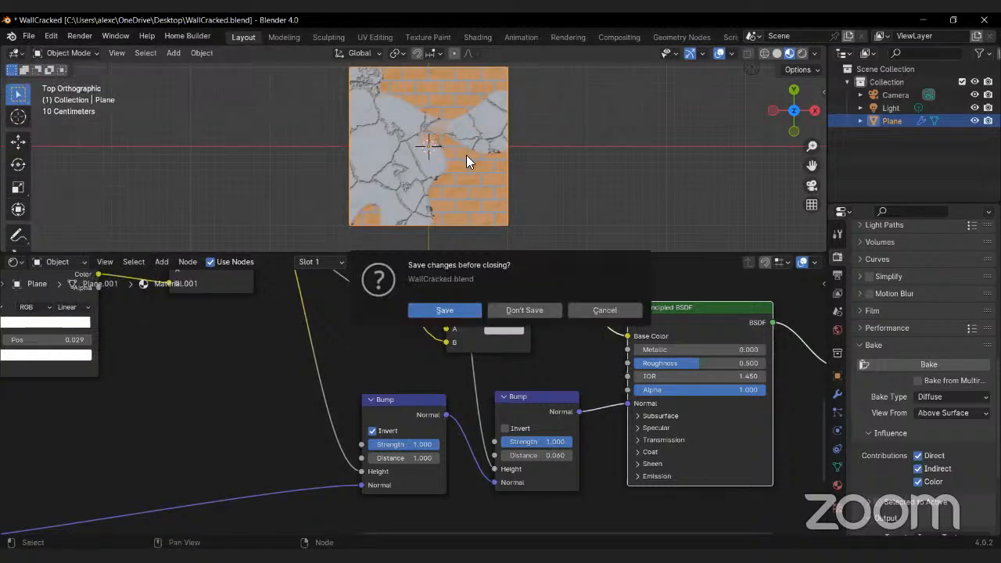
left_click(525, 307)
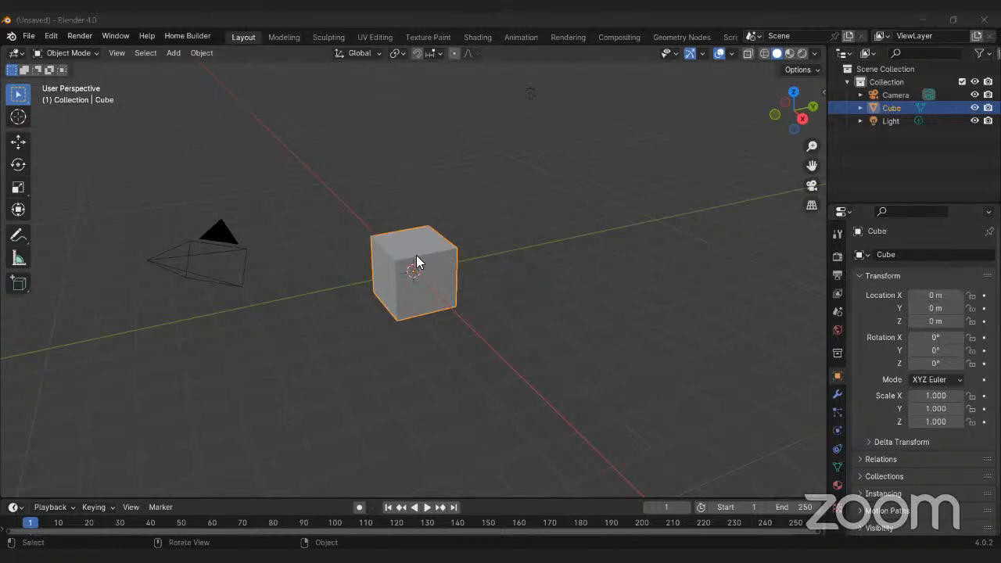
Step: Delete the default cube from the new scene
middle_click_drag(416, 255, 459, 235)
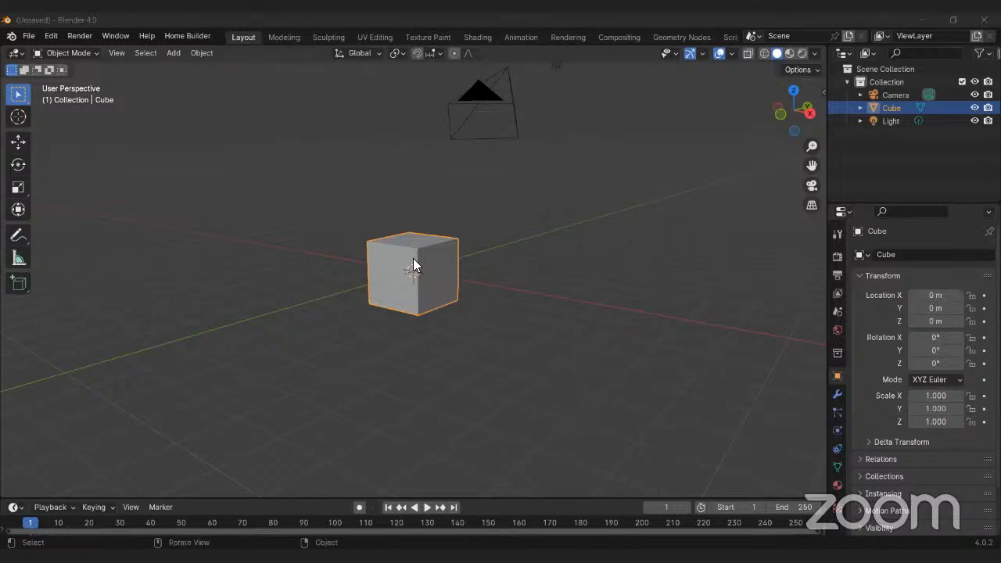
middle_click_drag(413, 264, 469, 259)
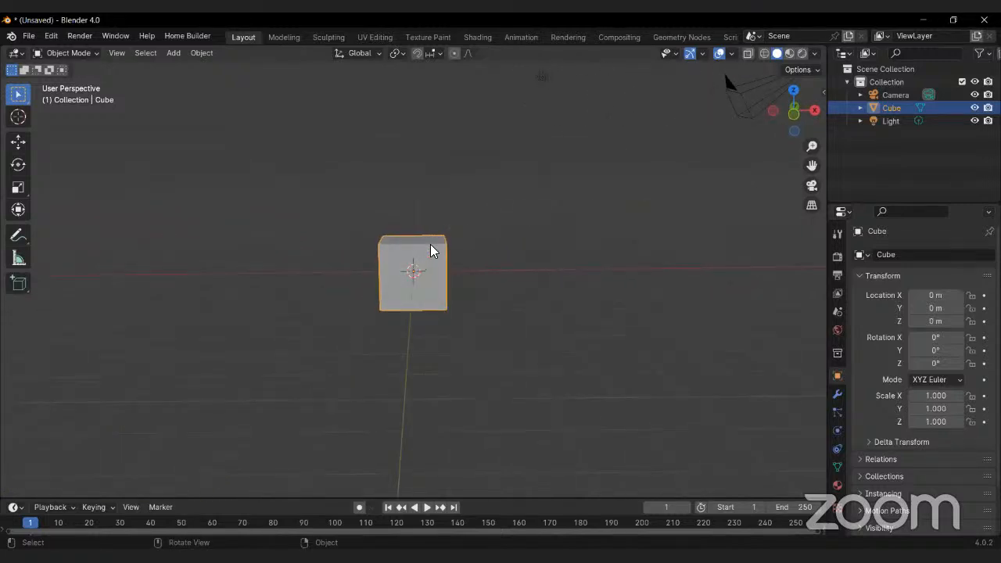
key("x")
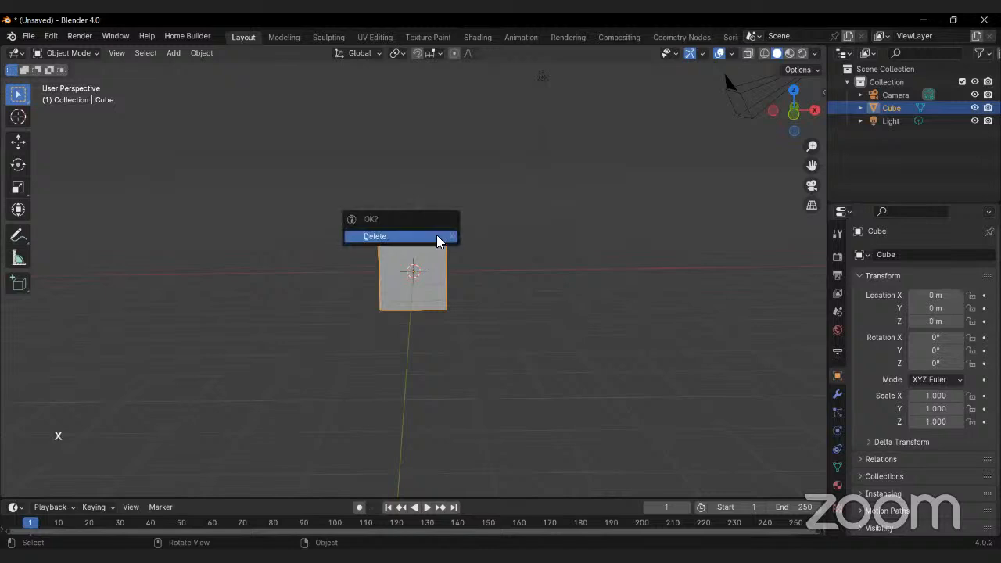
left_click(438, 238)
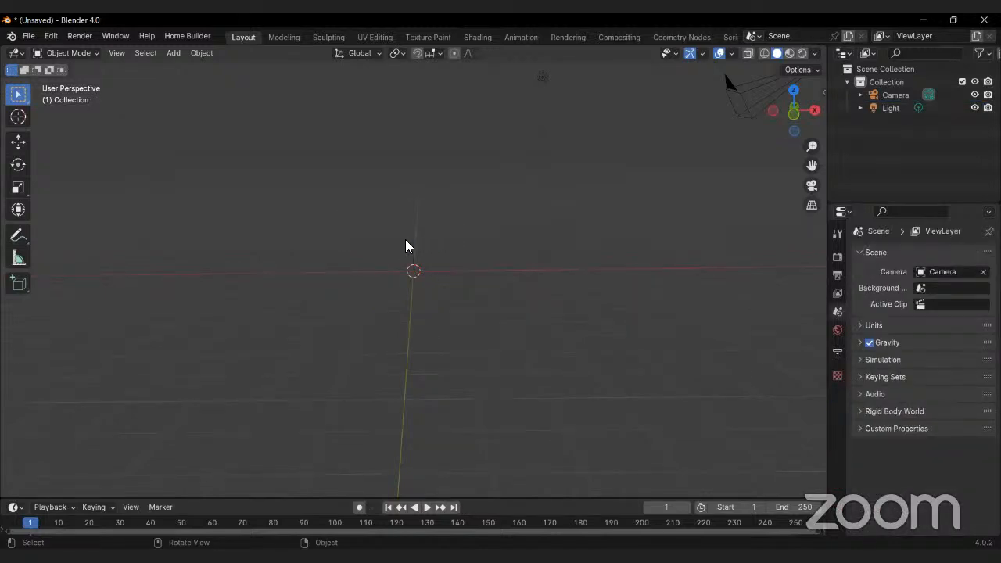
Step: Add a cylinder mesh at the origin and set its vertex count to 8
key("shift+a")
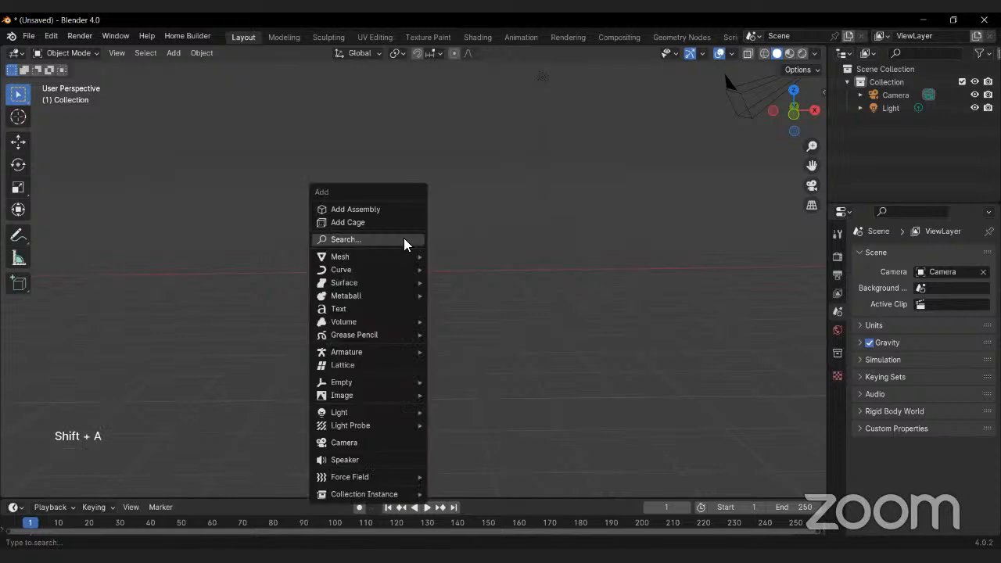
mouse_move(378, 255)
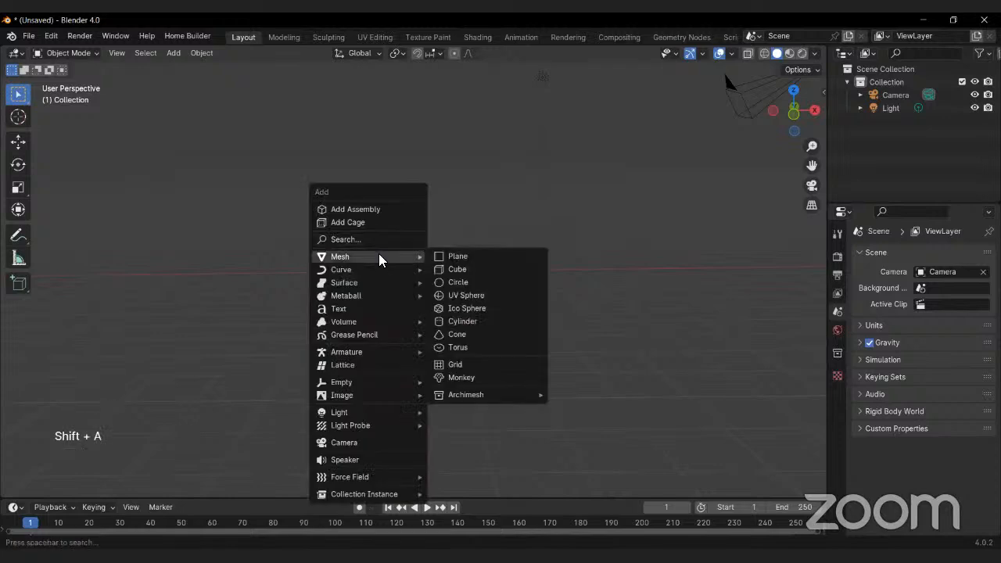
left_click(456, 320)
left_click(75, 487)
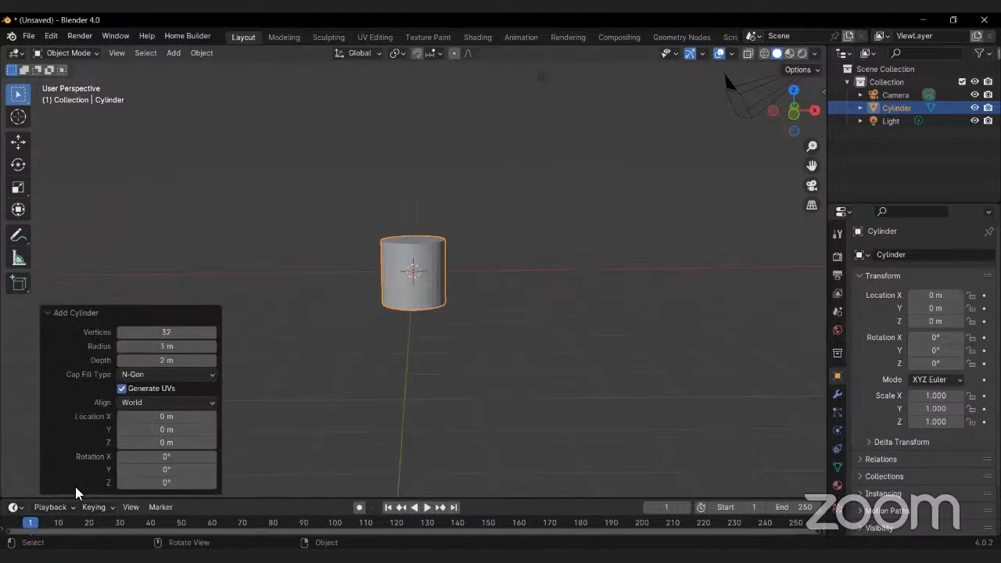
left_click(166, 332)
type("8")
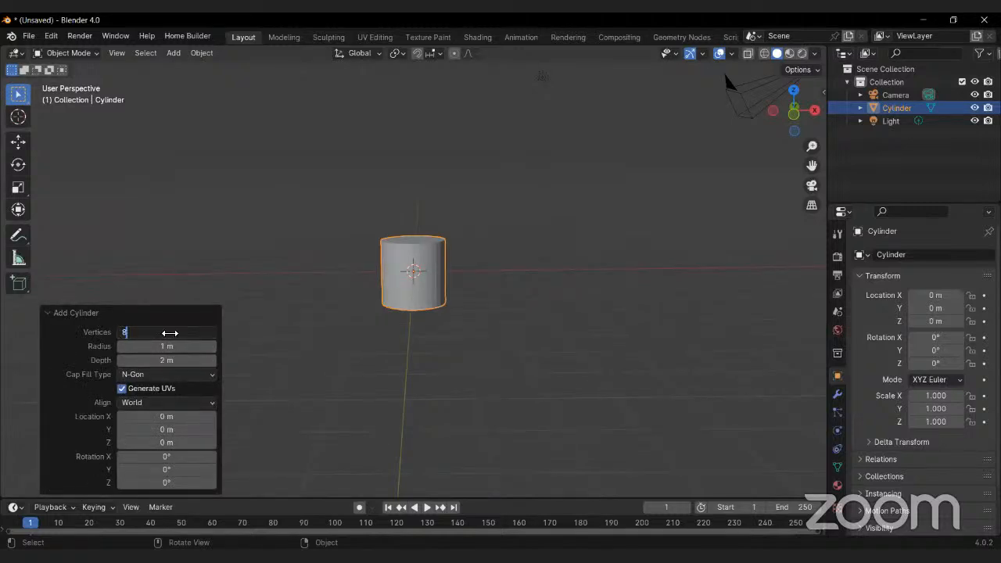
key("Return")
left_click(70, 313)
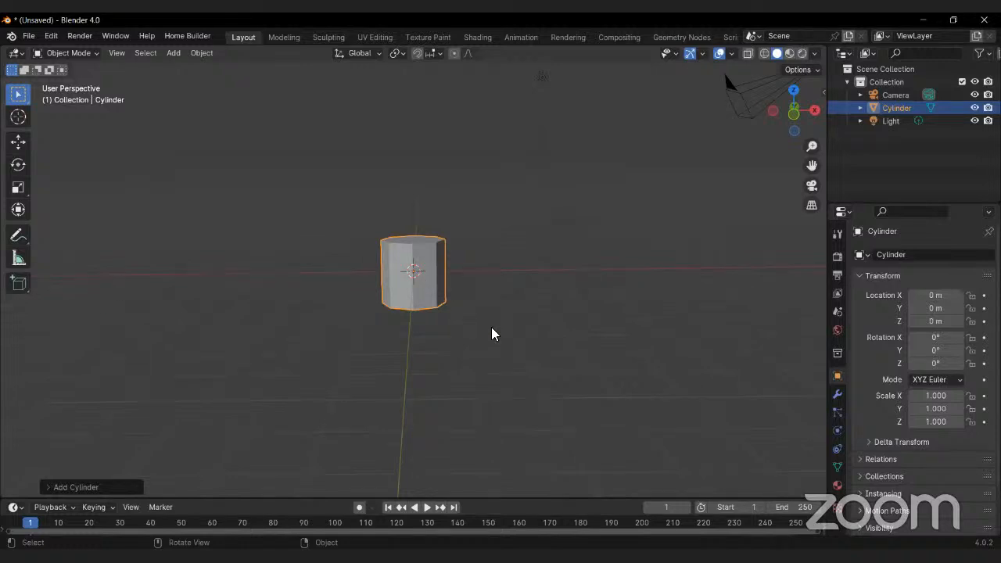
Step: Flatten the cylinder's whole mesh along the Z axis in Edit Mode
scroll(491, 334, "up", 3)
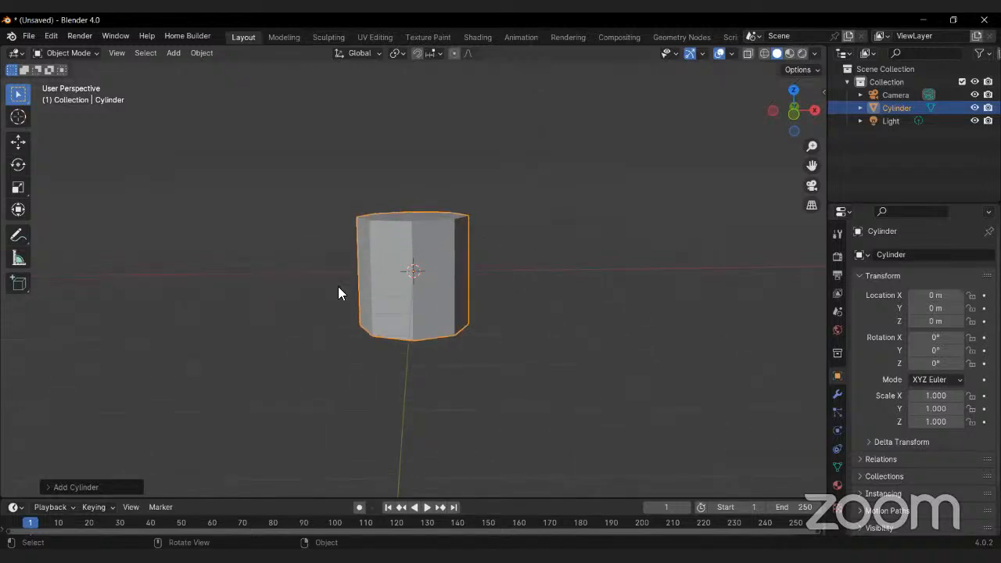
key("Tab")
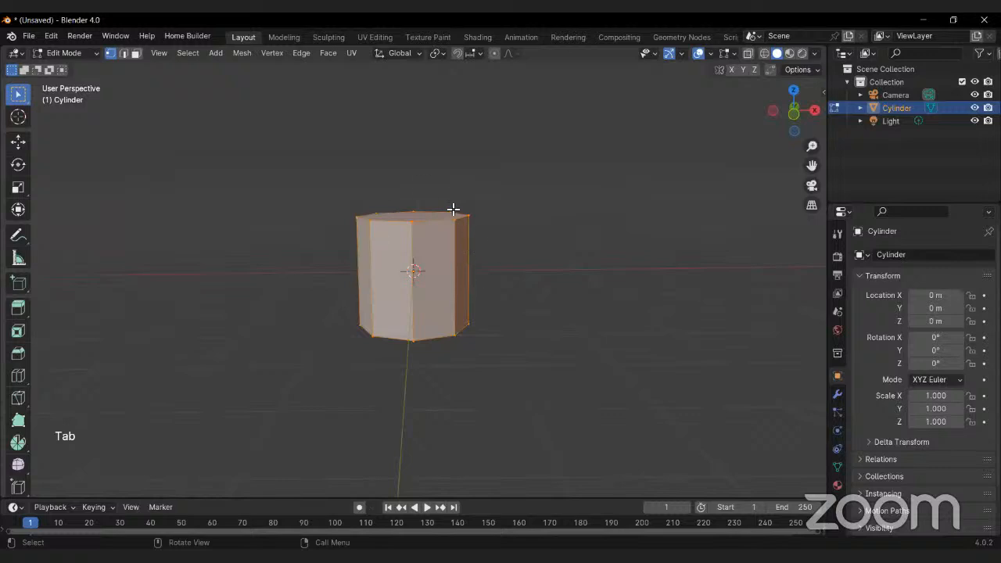
key("Tab")
key("Tab")
key("Tab")
key("Tab")
key("Tab")
key("Tab")
key("s")
key("z")
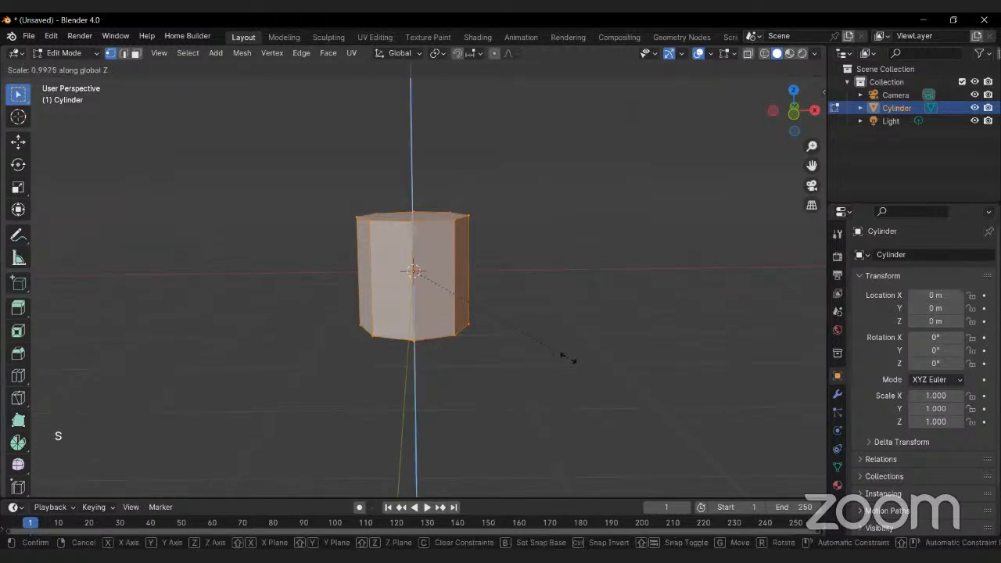
left_click(495, 320)
Step: Scale the cylinder's bottom face up by about 1.63 so the sides flare outward, and return to Object Mode
middle_click_drag(434, 354, 440, 313)
key("3")
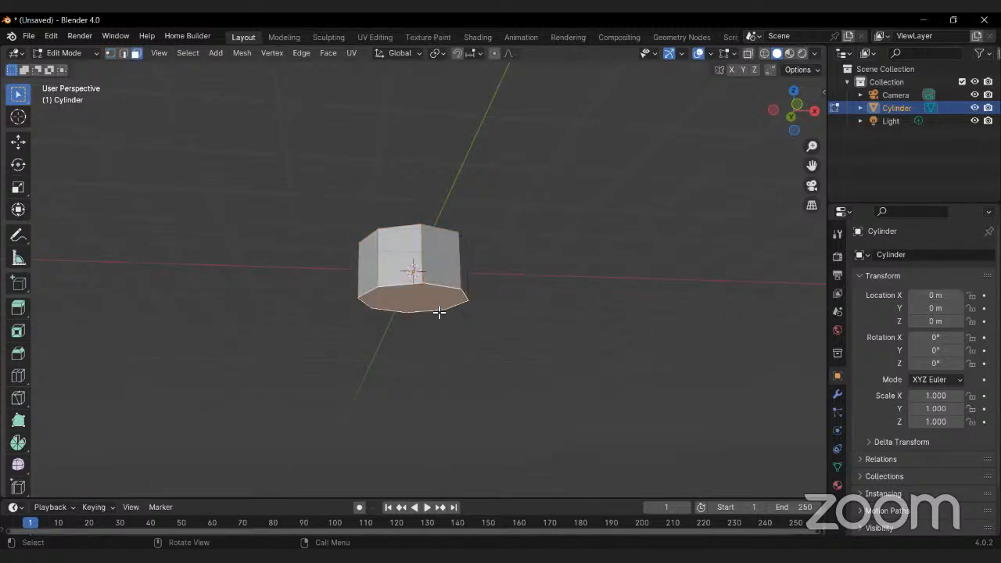
key("s")
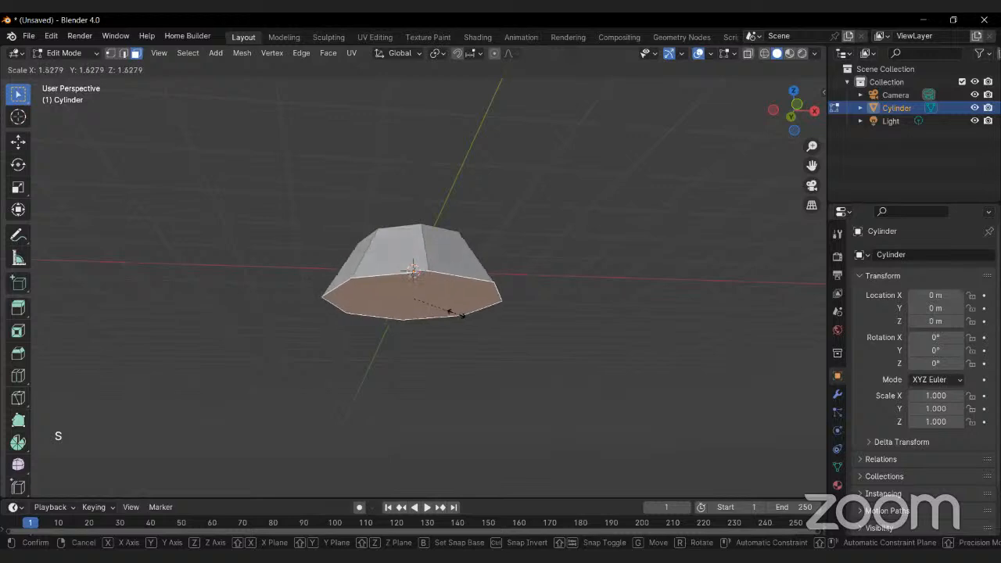
left_click(459, 315)
middle_click_drag(441, 205, 413, 275)
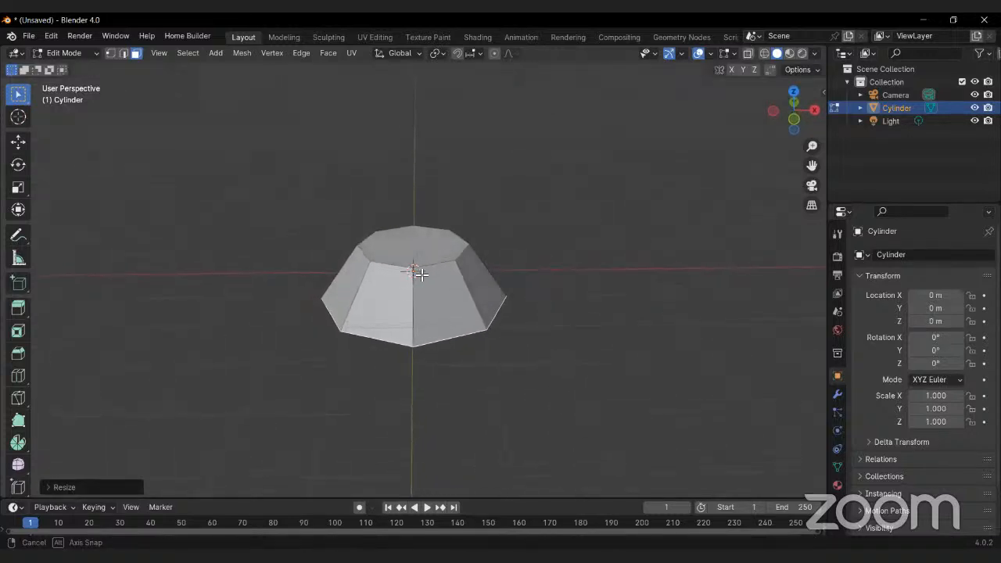
key("Tab")
Step: Add a Plain Axes empty at the centre of the flared cylinder
middle_click_drag(413, 314, 421, 288)
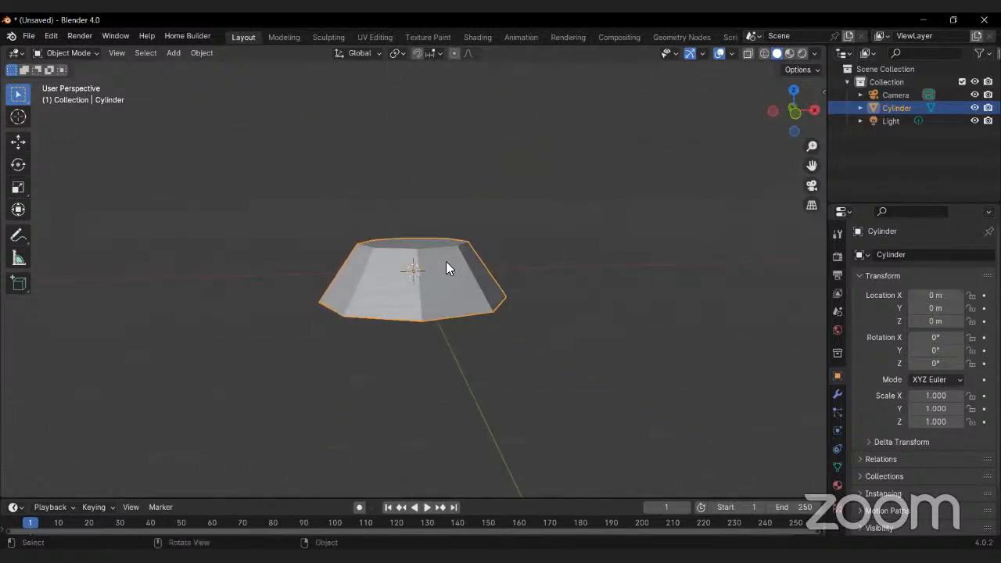
key("shift+a")
mouse_move(429, 231)
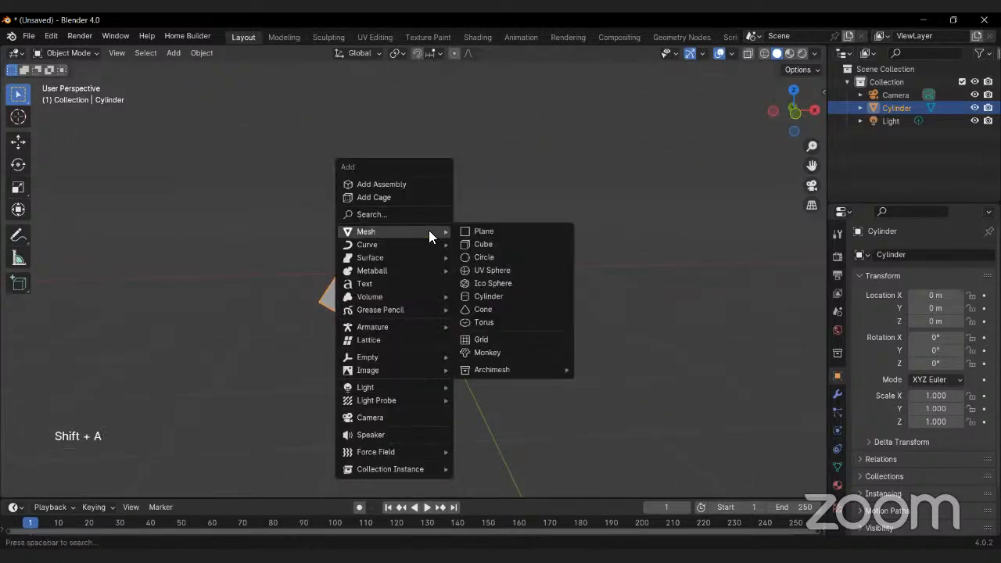
mouse_move(421, 357)
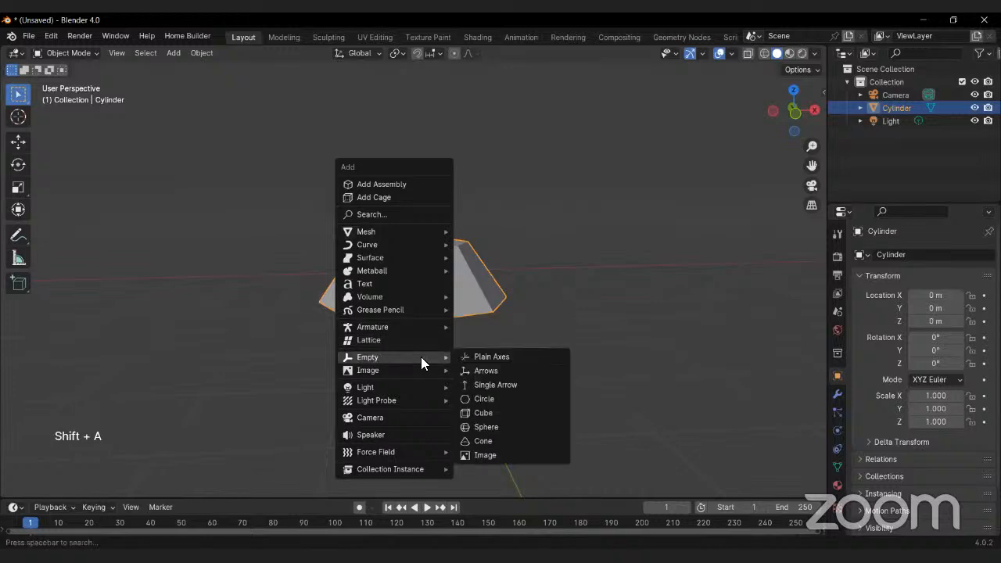
left_click(489, 357)
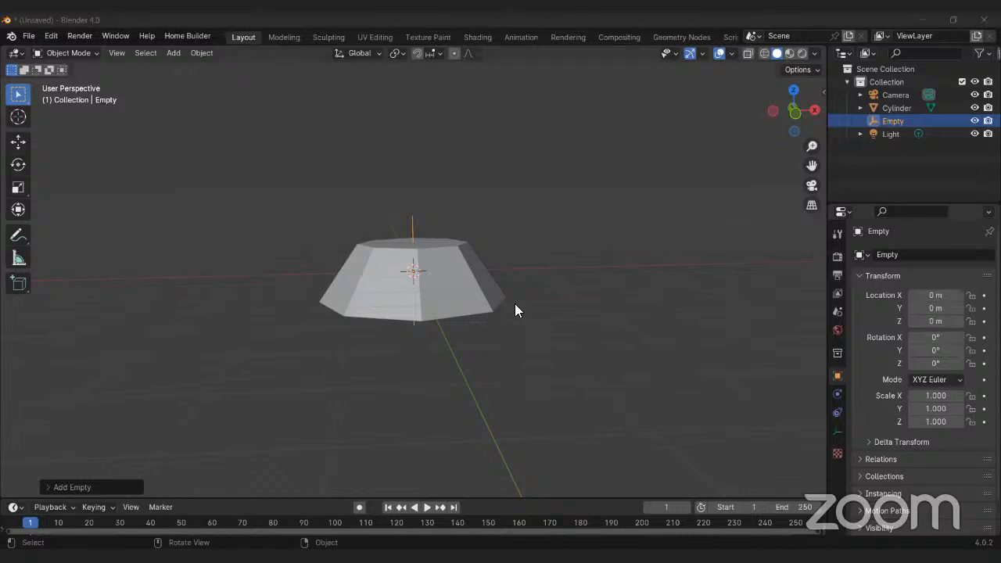
Step: Add an Array modifier to the flared cylinder and set its count to 20
left_click(435, 280)
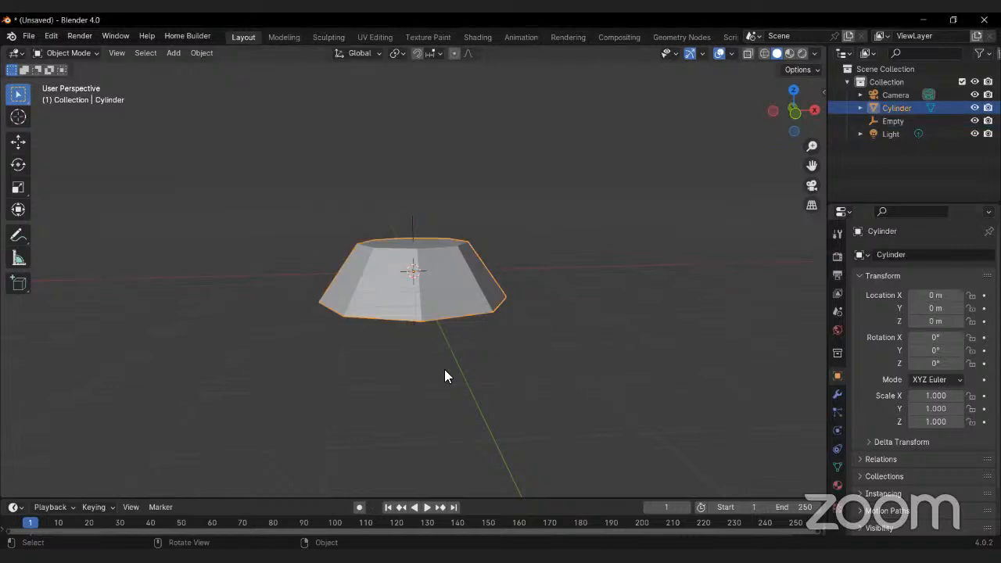
mouse_move(445, 375)
middle_mouse_down()
mouse_move(440, 324)
mouse_move(440, 370)
middle_mouse_up()
left_click(837, 395)
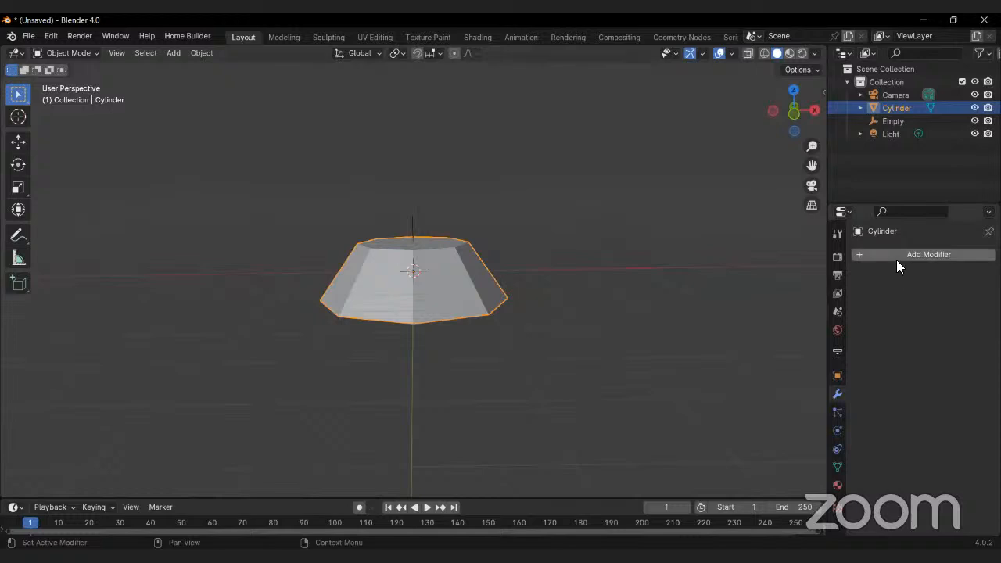
left_click(897, 259)
left_click(900, 262)
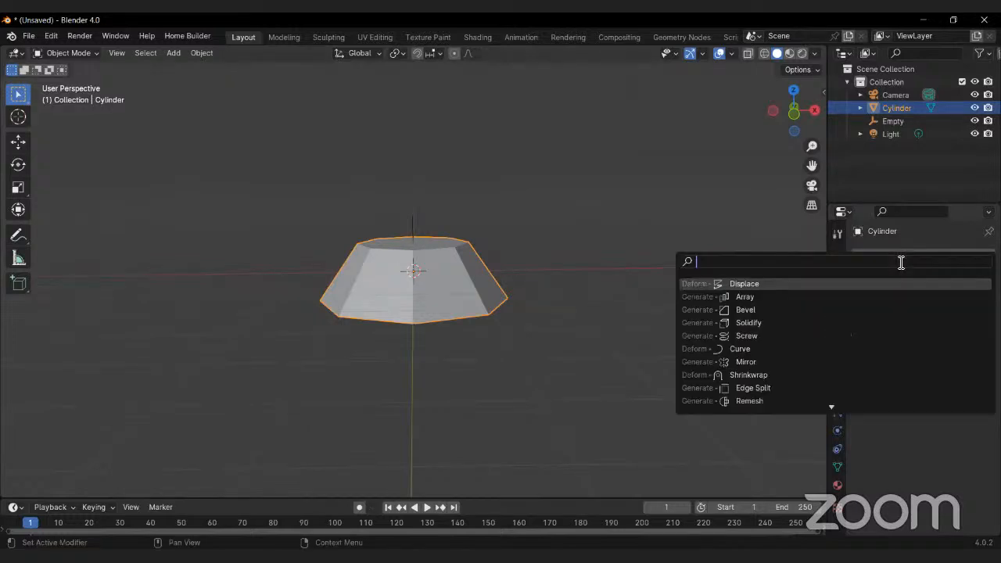
type("a")
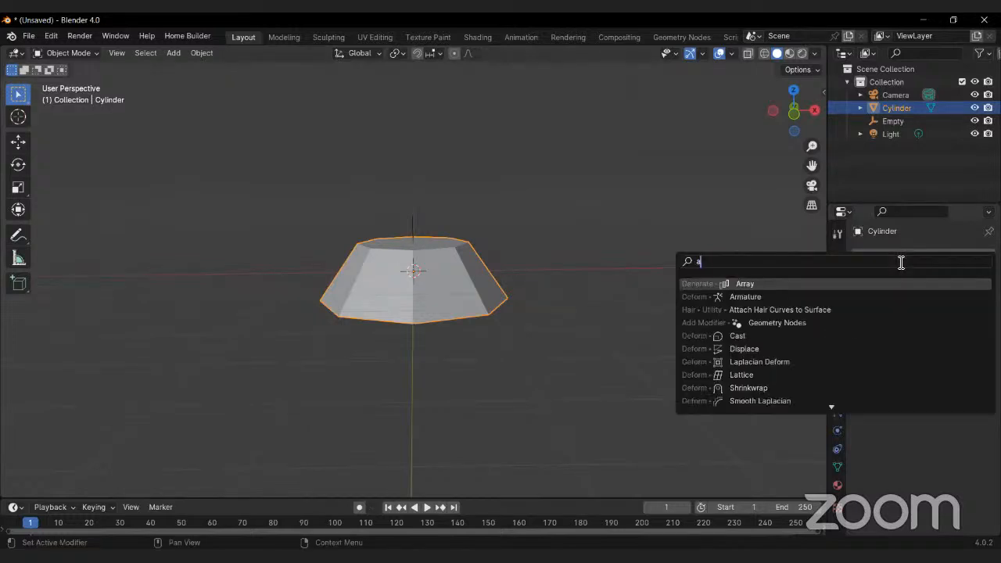
left_click(845, 282)
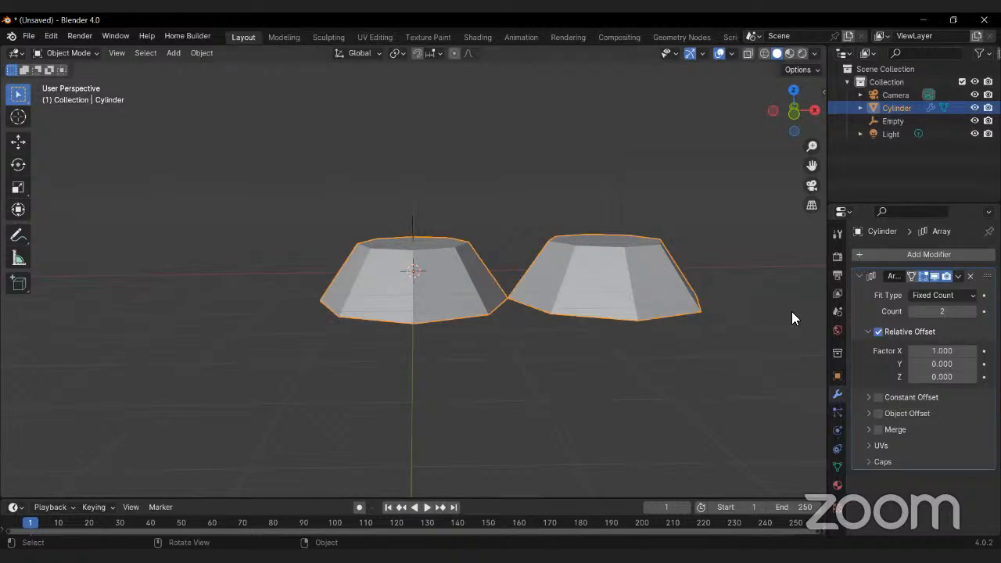
left_click(942, 311)
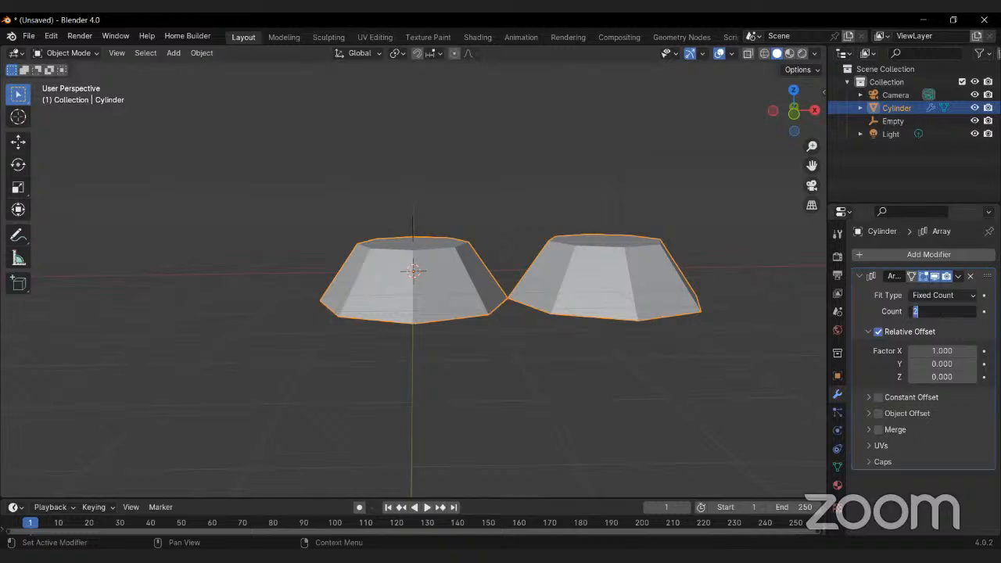
type("3")
key("Return")
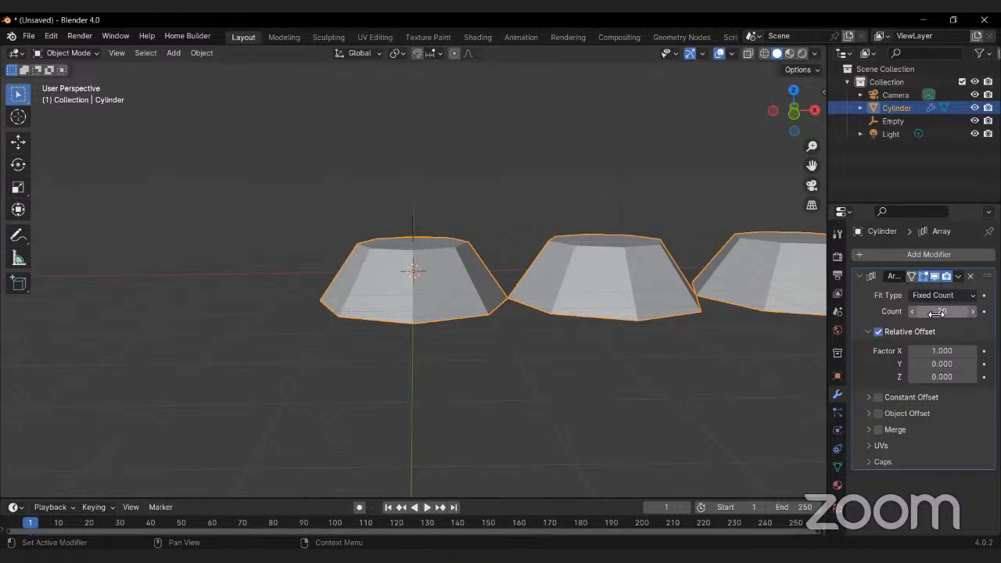
Step: Stack the array copies vertically by setting the relative offset factor to 0 on X and 0.740 on Z
double_click(942, 351)
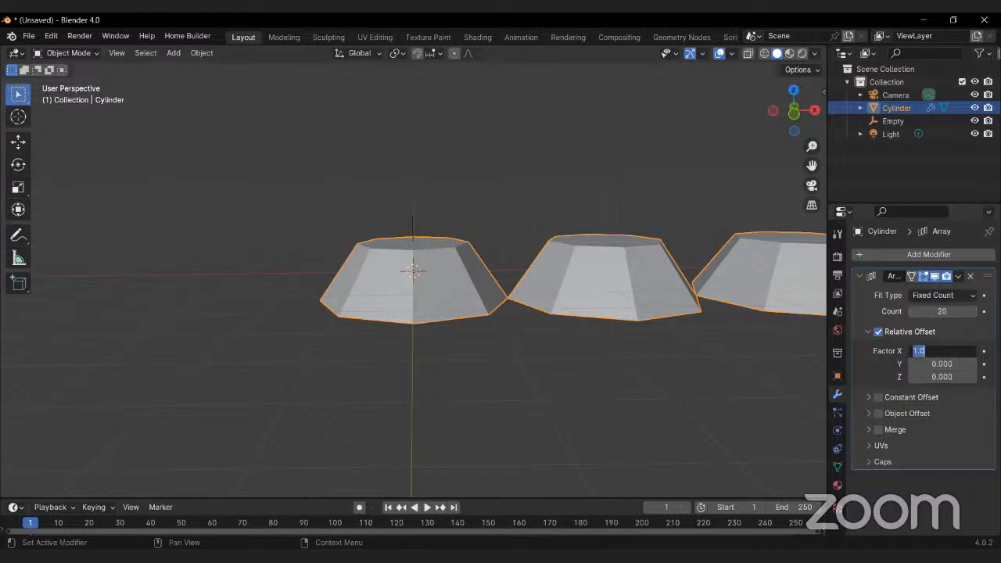
type("0")
key("Return")
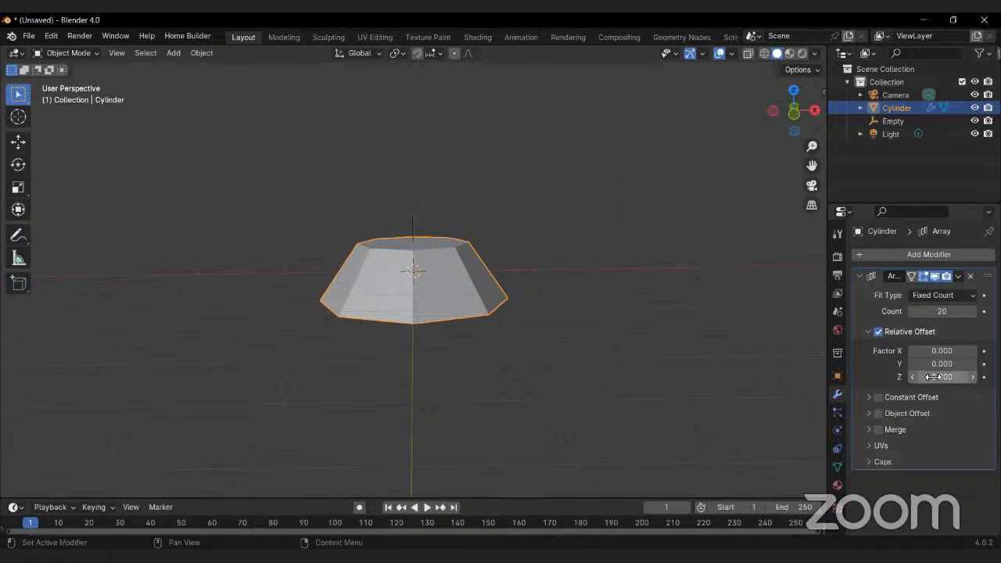
mouse_move(934, 377)
left_mouse_down()
mouse_move(954, 377)
mouse_move(942, 377)
left_mouse_up()
scroll(505, 280, "down", 2)
middle_click_drag(472, 243, 521, 415, "shift")
scroll(517, 401, "down", 3)
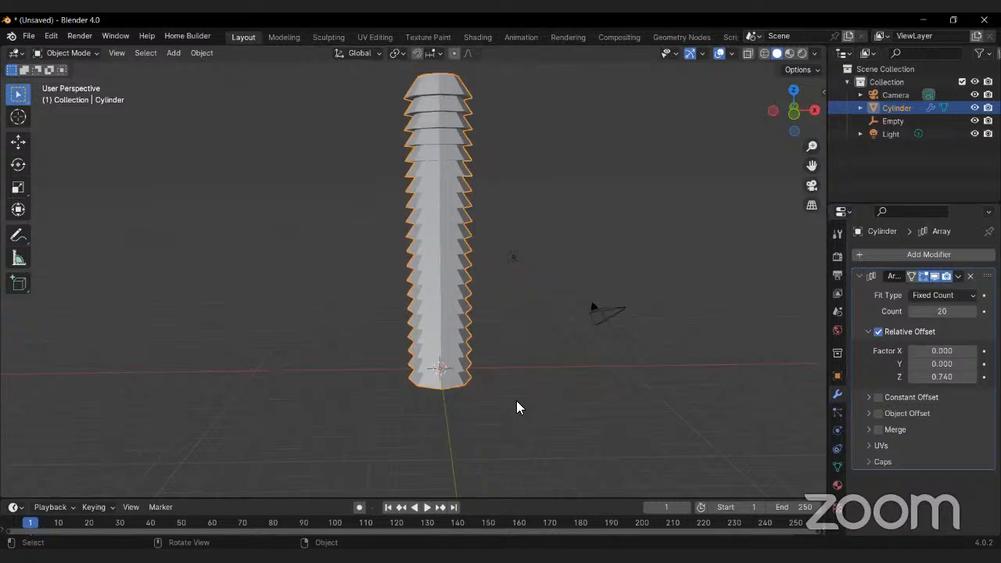
scroll(517, 400, "up", 3)
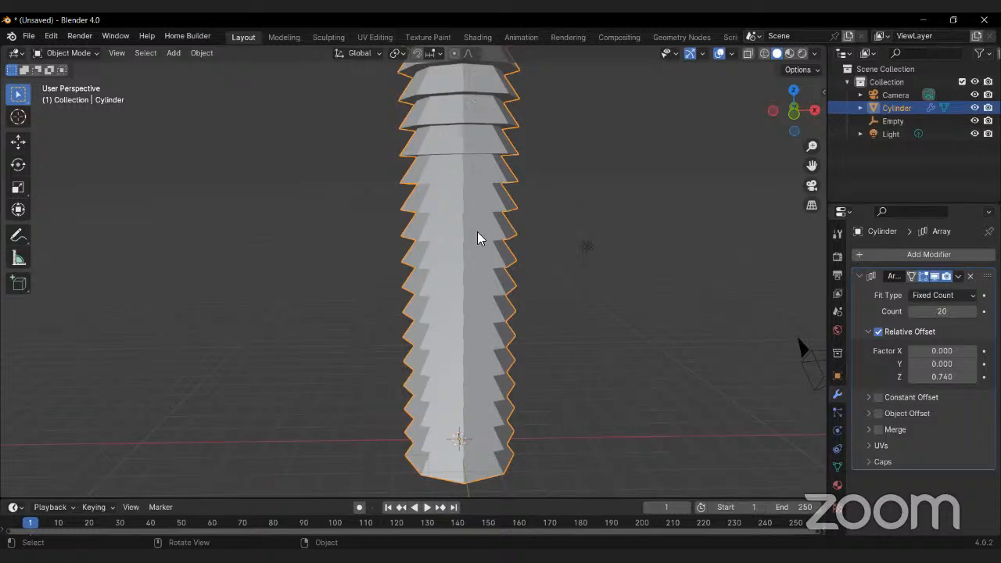
middle_click_drag(488, 414, 487, 362)
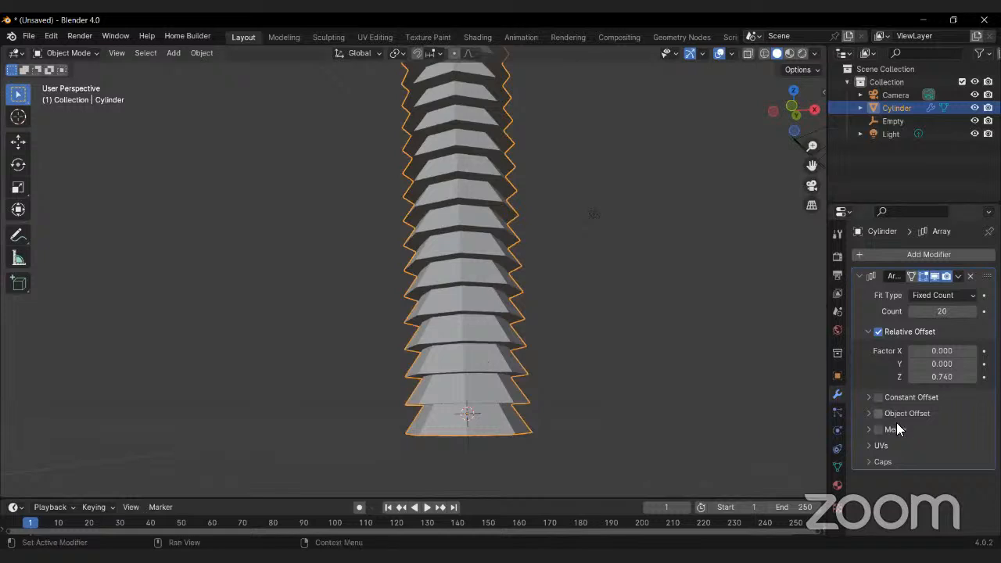
Step: Enable Object Offset in the Array modifier and assign the Empty as its object
left_click(869, 414)
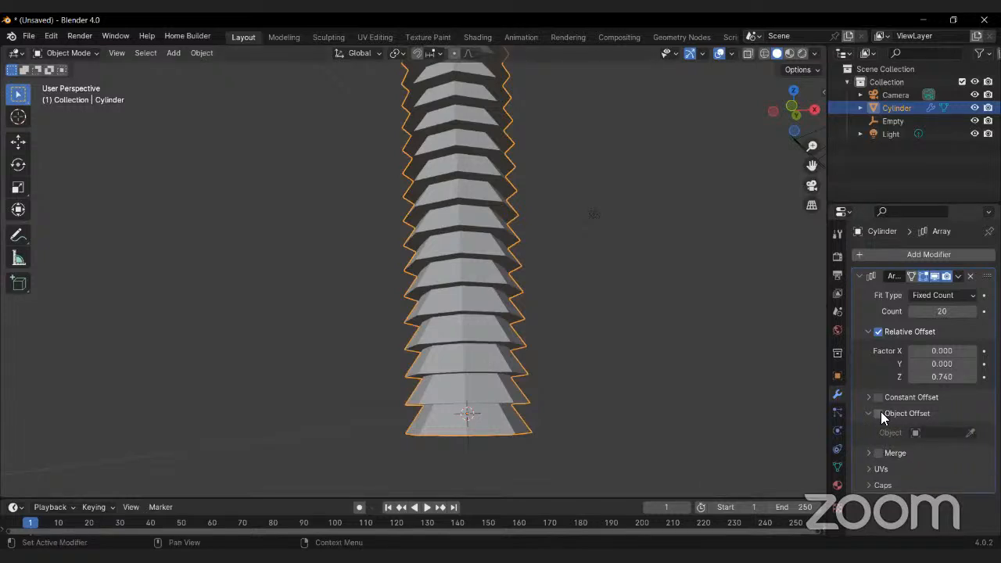
left_click(879, 414)
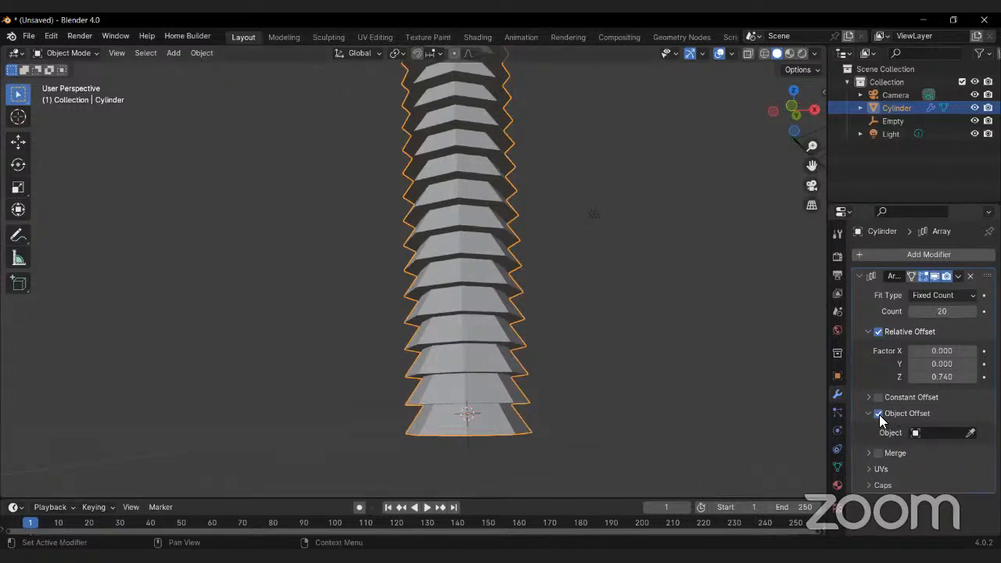
left_click(939, 432)
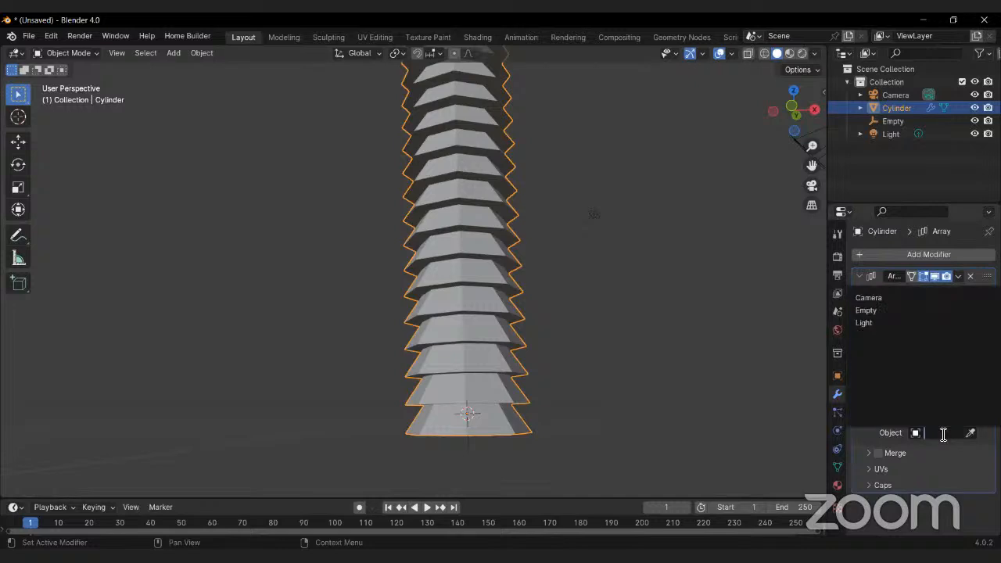
left_click(872, 312)
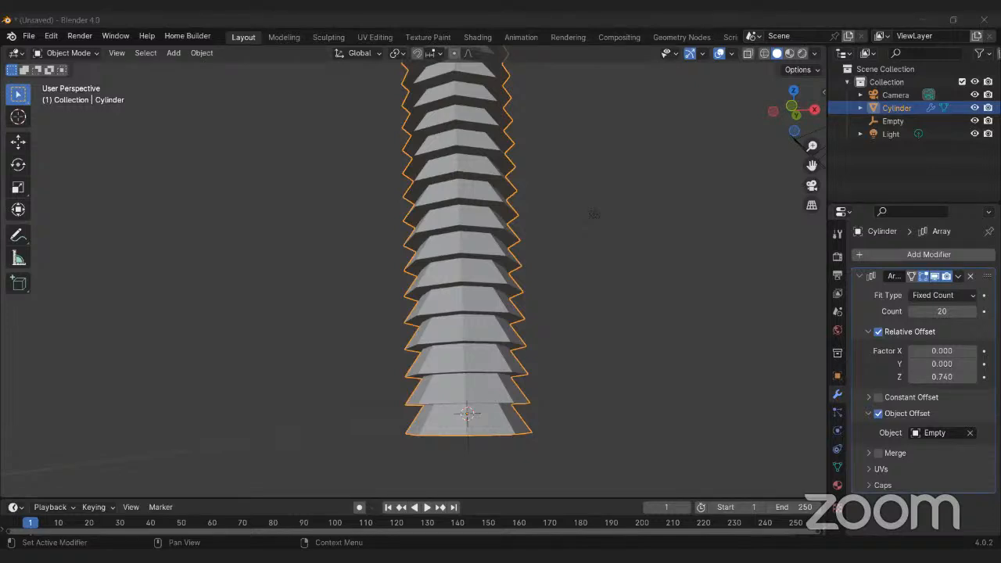
Step: Scale the empty uniformly down to about 0.851 so the stacked tiers taper towards the top
left_click(470, 452)
key("g")
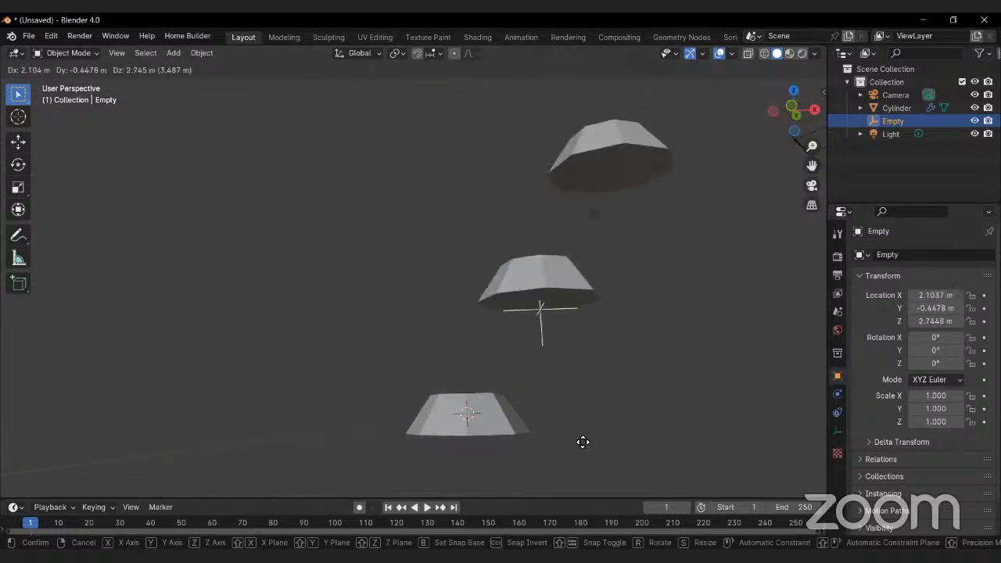
right_click(495, 409)
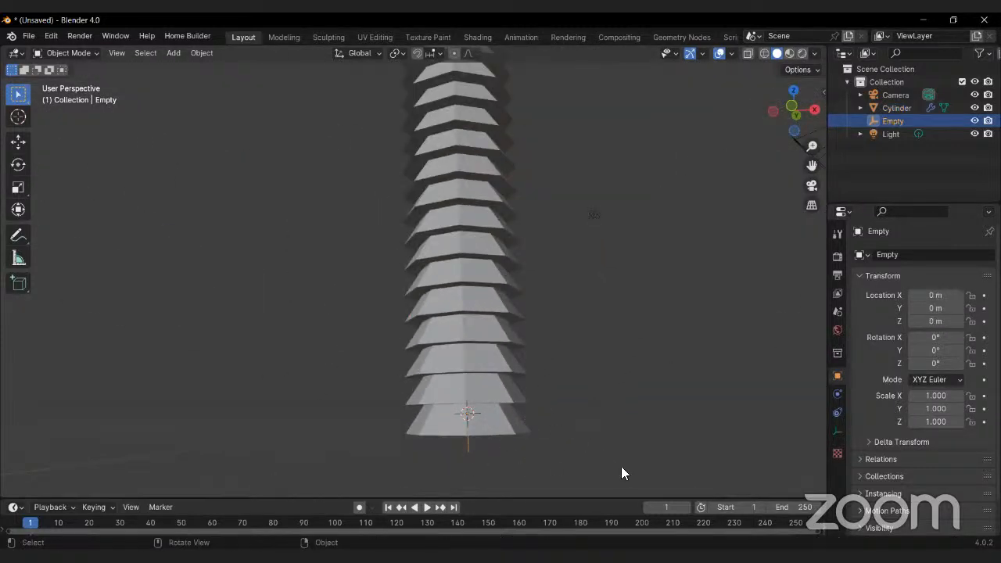
key("s")
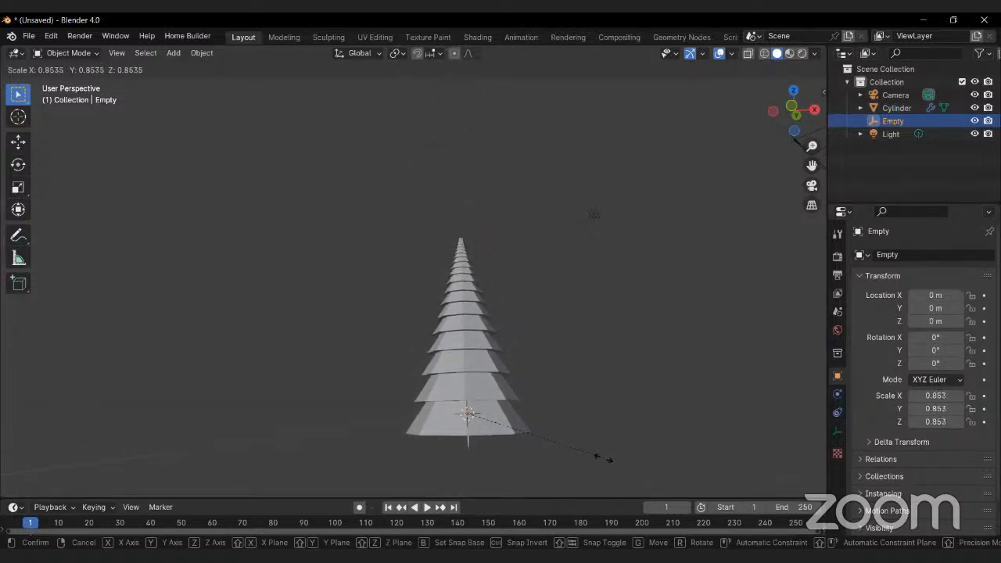
left_click(605, 459)
middle_click_drag(463, 380, 464, 254)
scroll(516, 381, "up", 4)
middle_click_drag(584, 336, 537, 342)
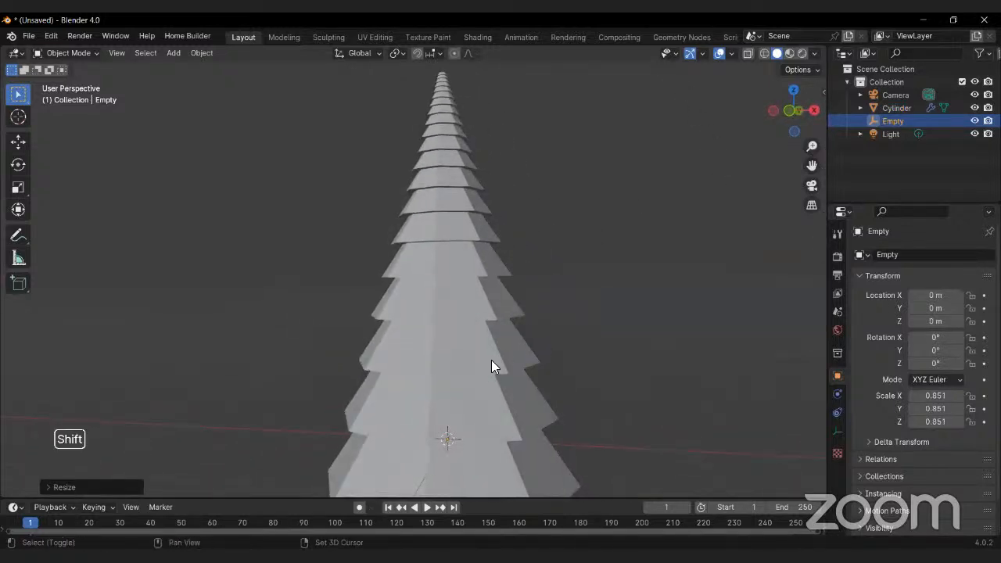
middle_click_drag(552, 381, 568, 301, "shift")
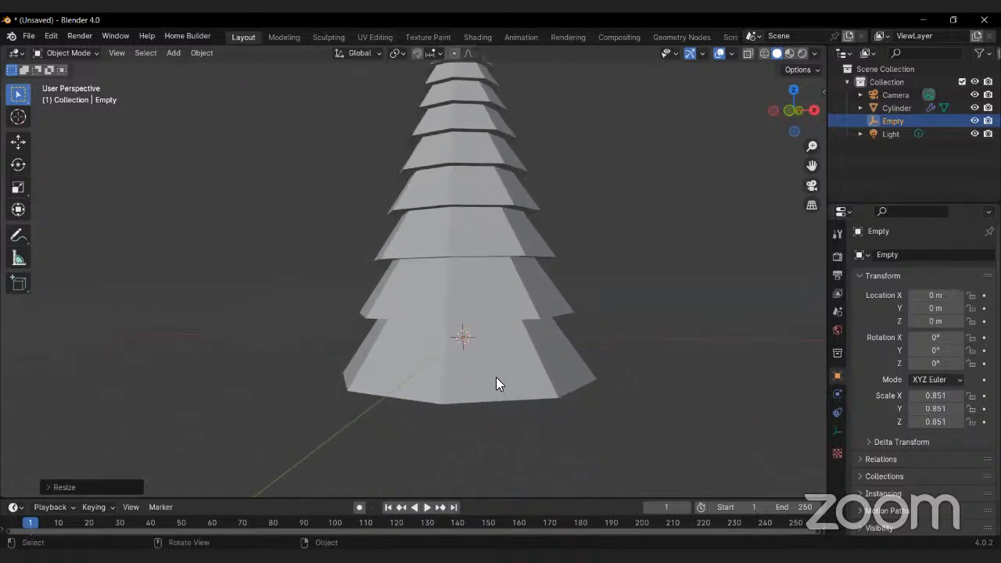
middle_click_drag(496, 383, 515, 357)
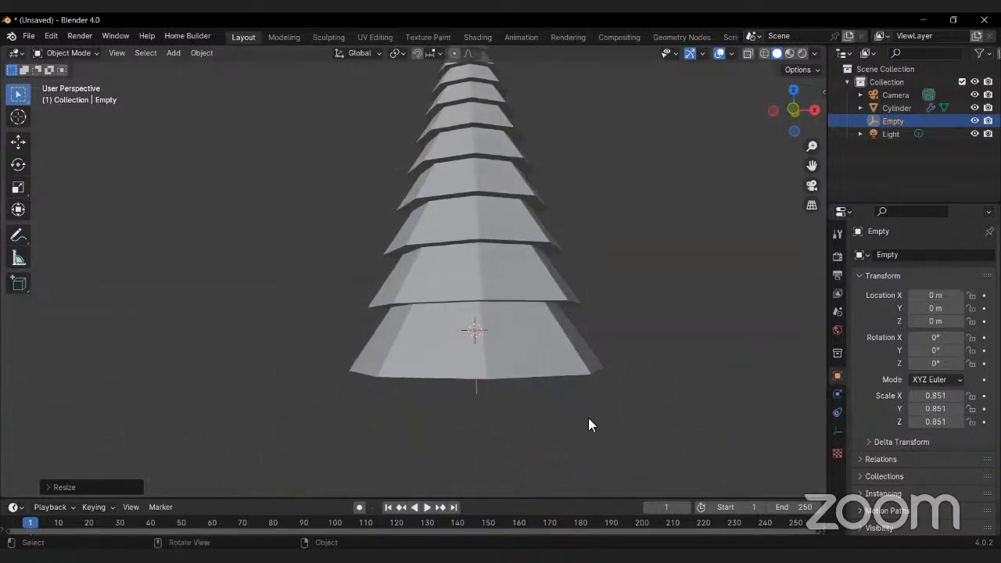
scroll(537, 311, "down", 4)
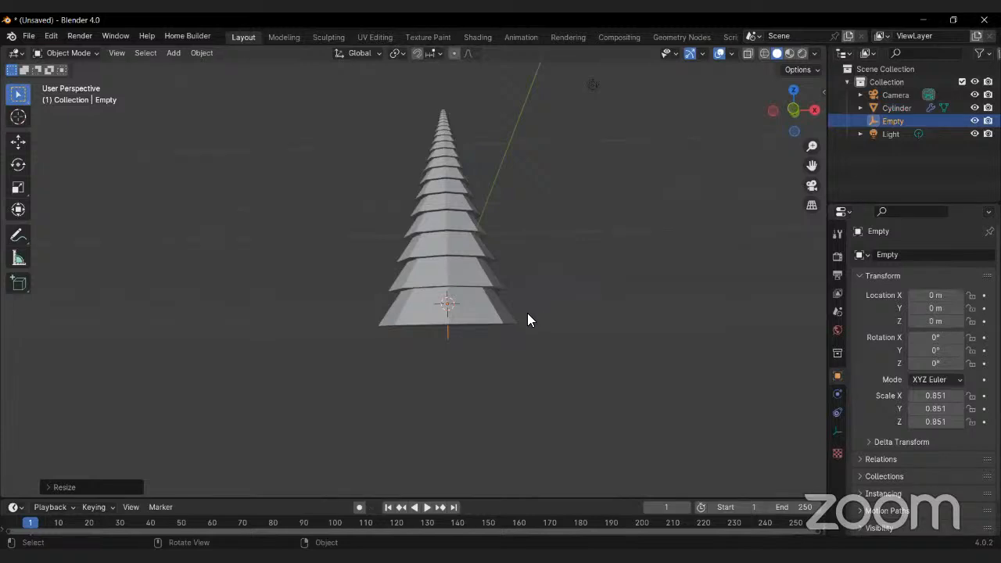
Step: In the cylinder's Edit Mode with vertex selection, lower one bottom-rim vertex by about 0.24 m along Z
left_click(494, 313)
key("Tab")
scroll(522, 362, "up", 2)
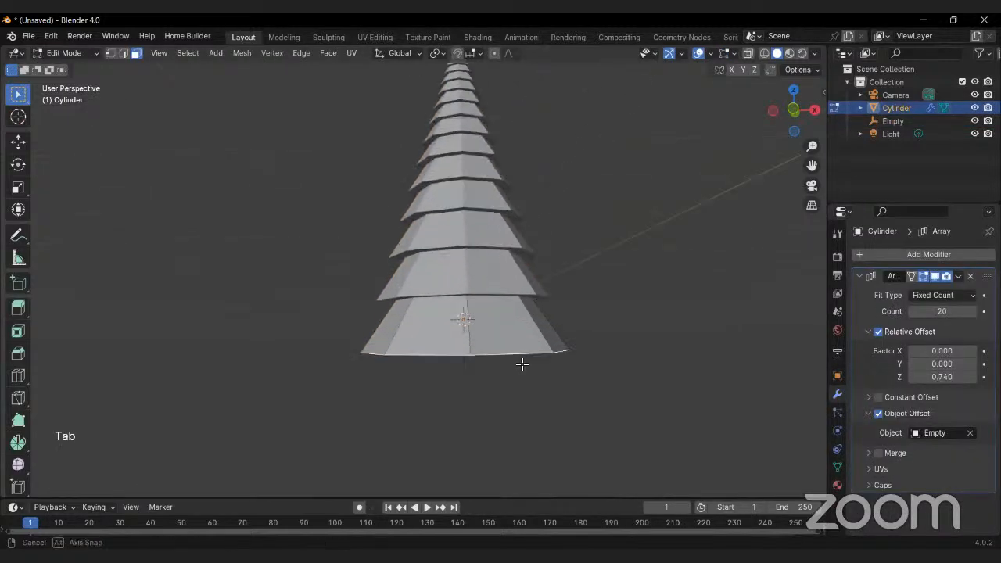
key("1")
middle_click_drag(522, 364, 485, 358)
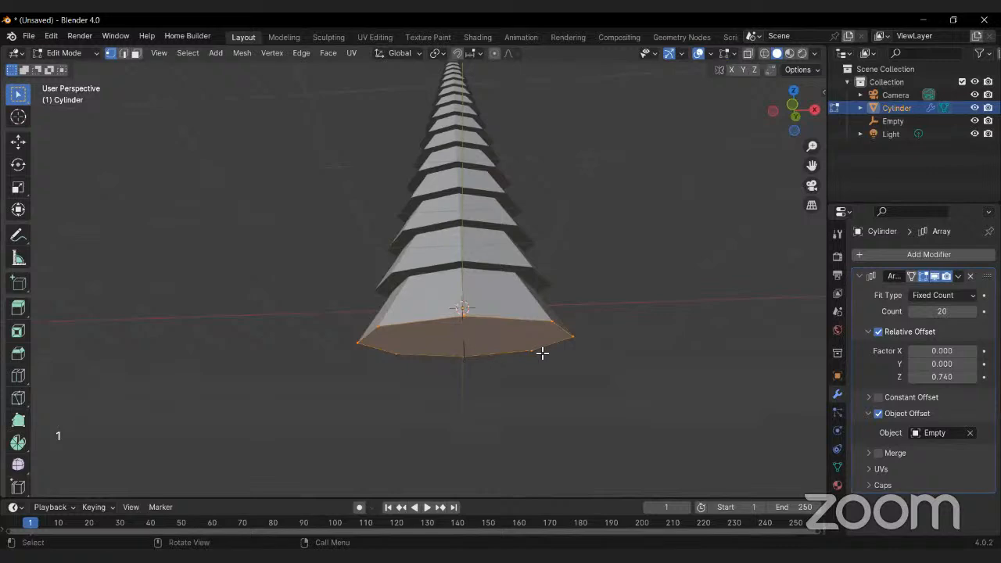
key("g")
key("z")
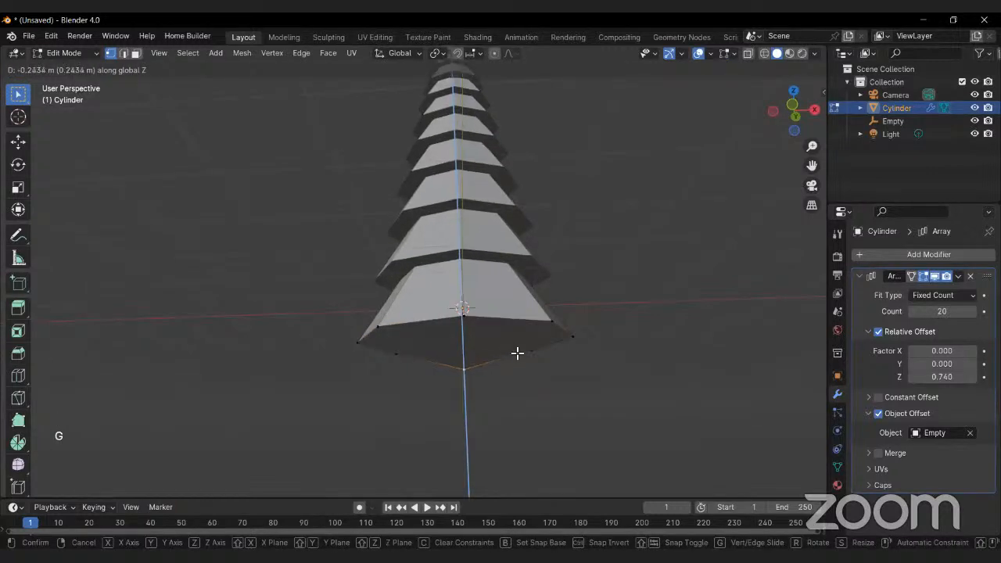
left_click(518, 352)
Step: Lower two more bottom-rim vertices along Z, the second by about 0.2 m, and return to Object Mode
left_click(543, 325)
key("g")
key("z")
left_click(543, 339)
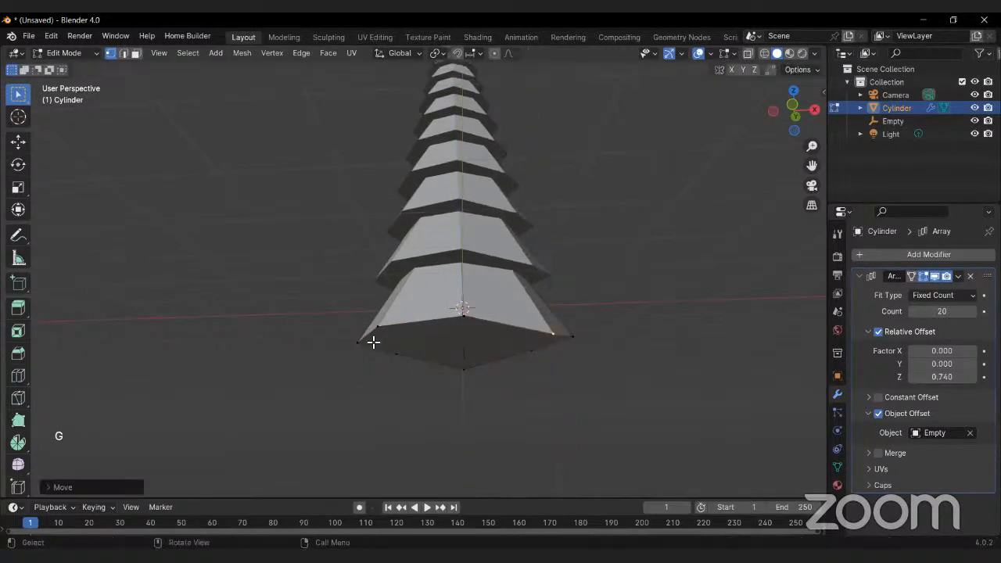
left_click(359, 348)
key("z")
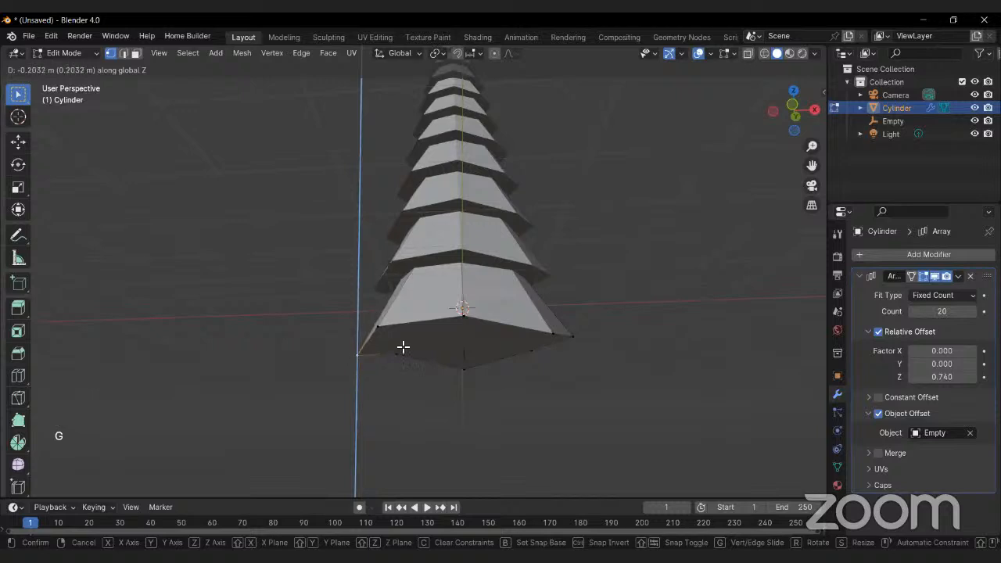
left_click(403, 346)
middle_click_drag(503, 342, 563, 358)
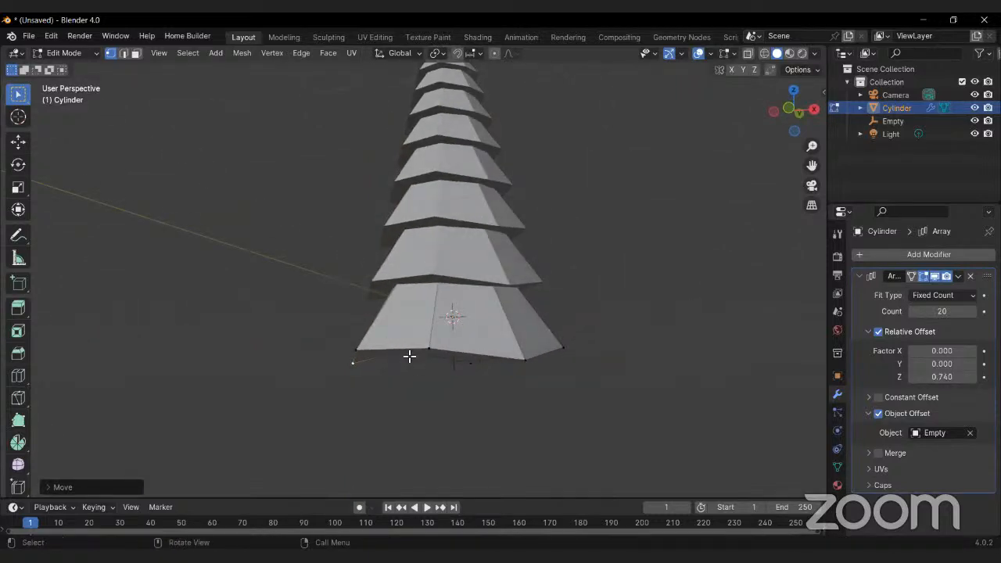
key("Tab")
middle_click_drag(480, 357, 532, 349)
scroll(532, 349, "down", 2)
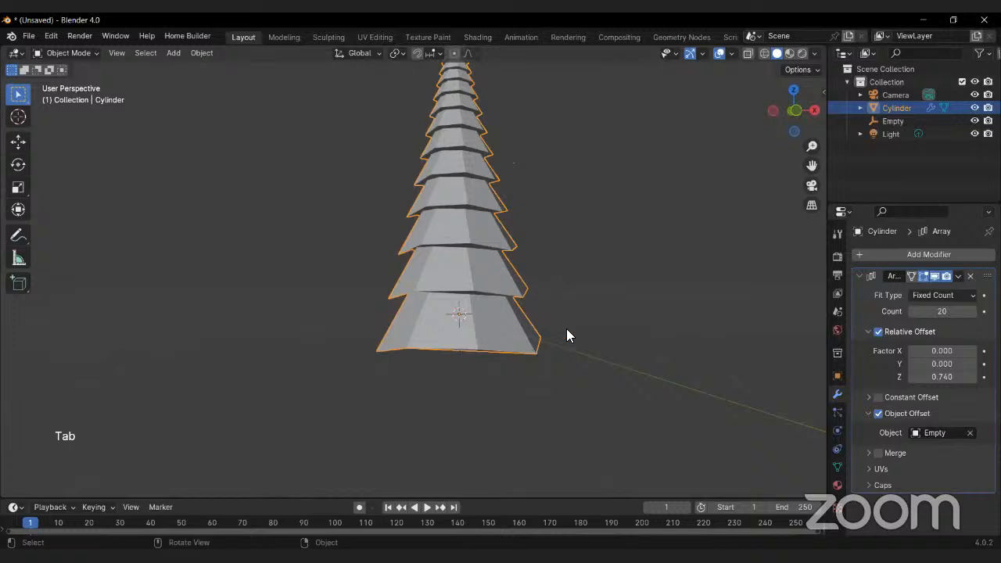
Step: Select the empty that controls the array's object offset
left_click(469, 374)
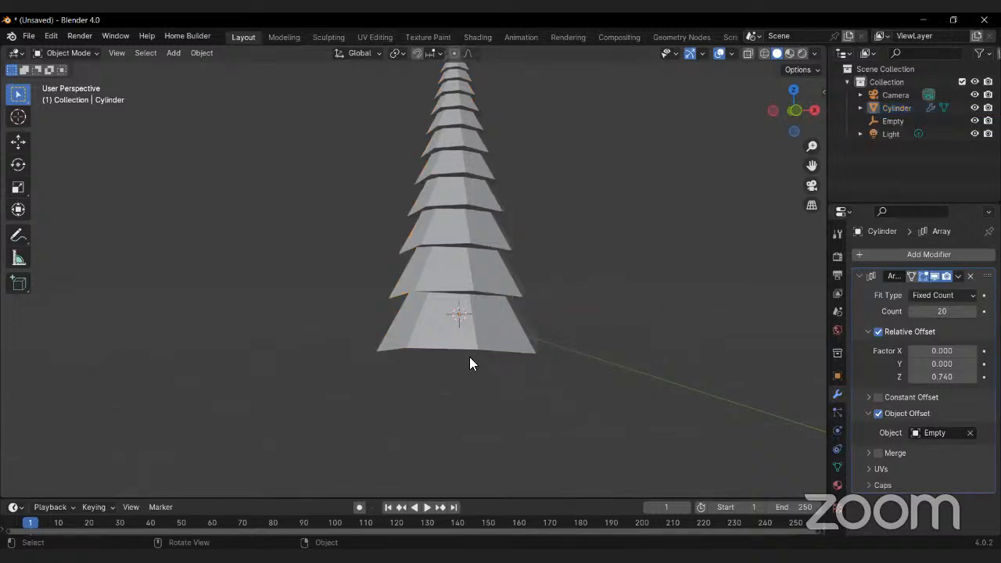
left_click(470, 351)
middle_click_drag(476, 339, 460, 352)
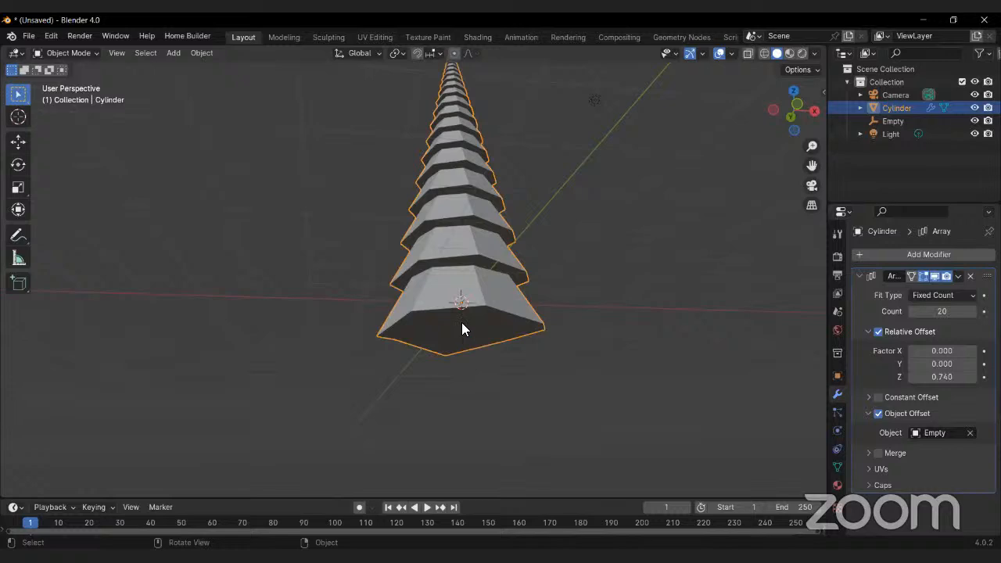
left_click(895, 122)
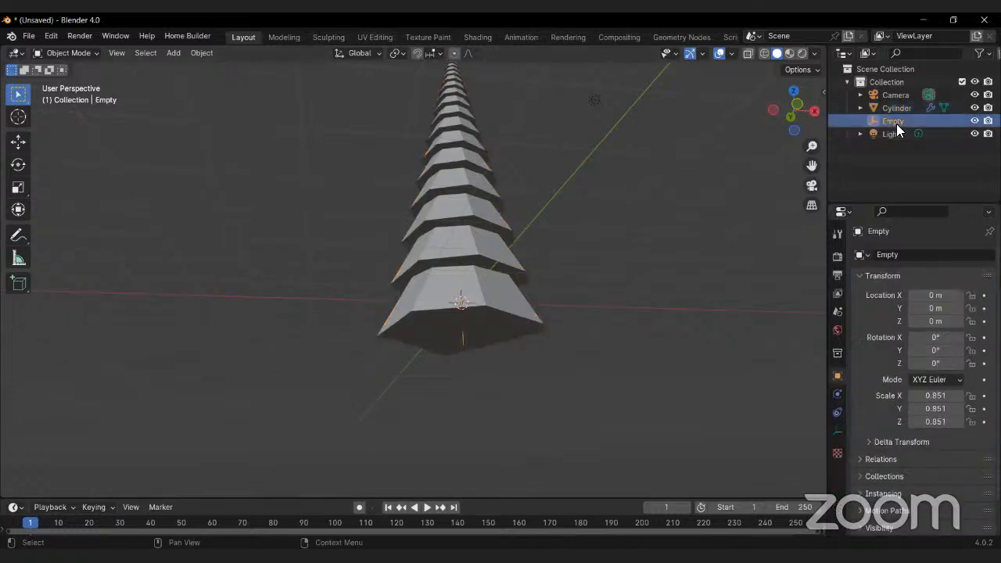
middle_click_drag(588, 285, 589, 305)
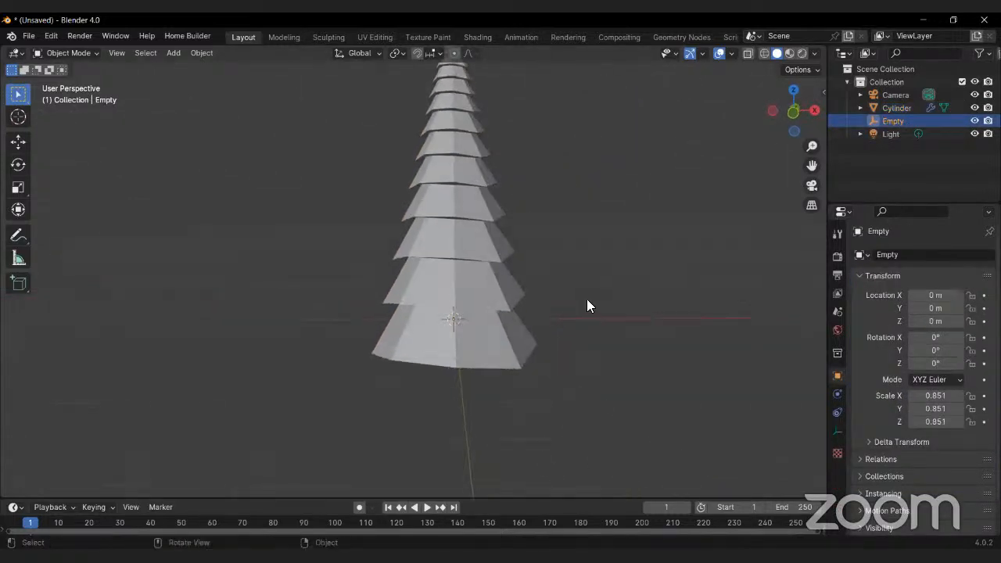
key("r")
key("z")
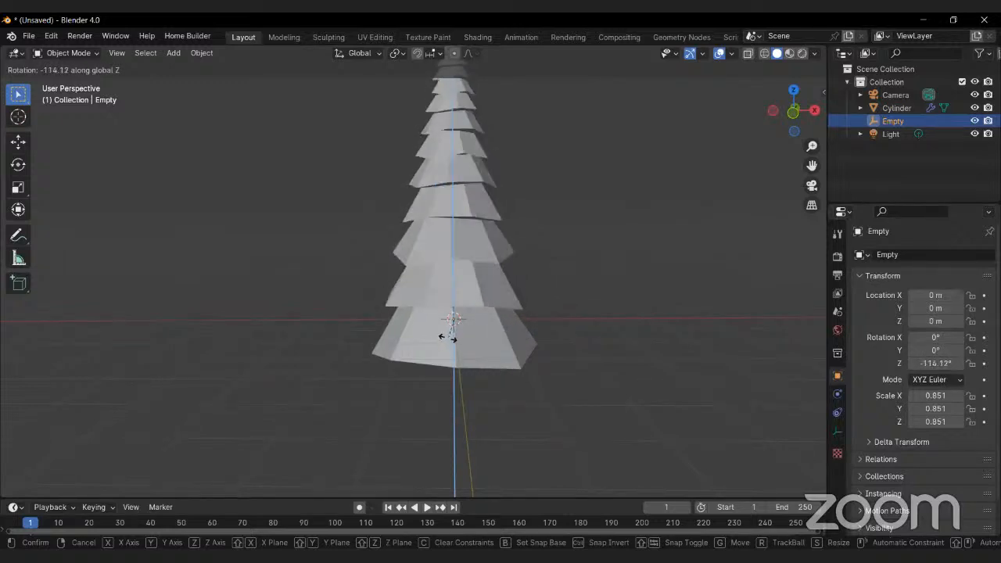
key("Escape")
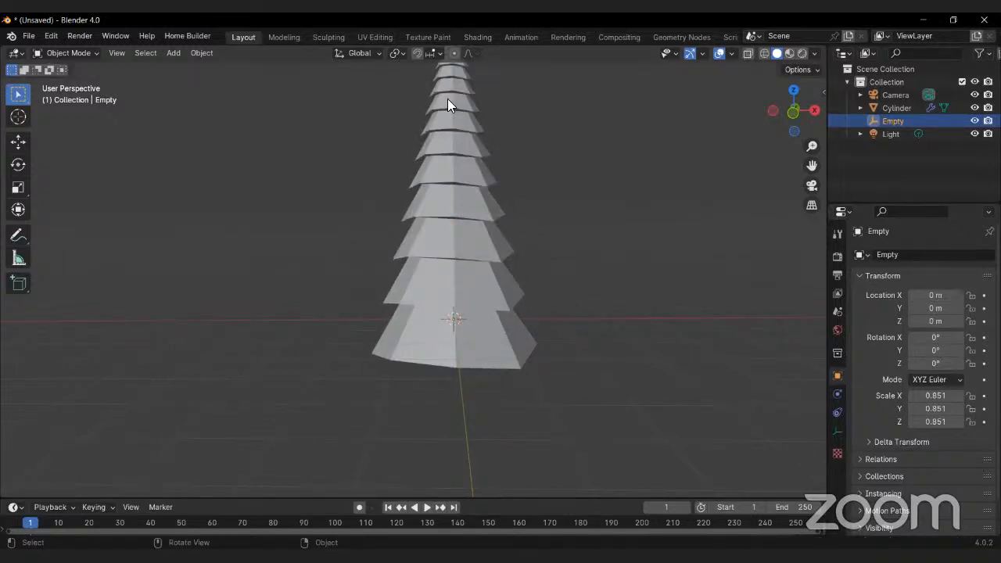
Step: Rotate the empty about -57.3° around the global Z axis to twist the stacked tiers
key("r")
key("z")
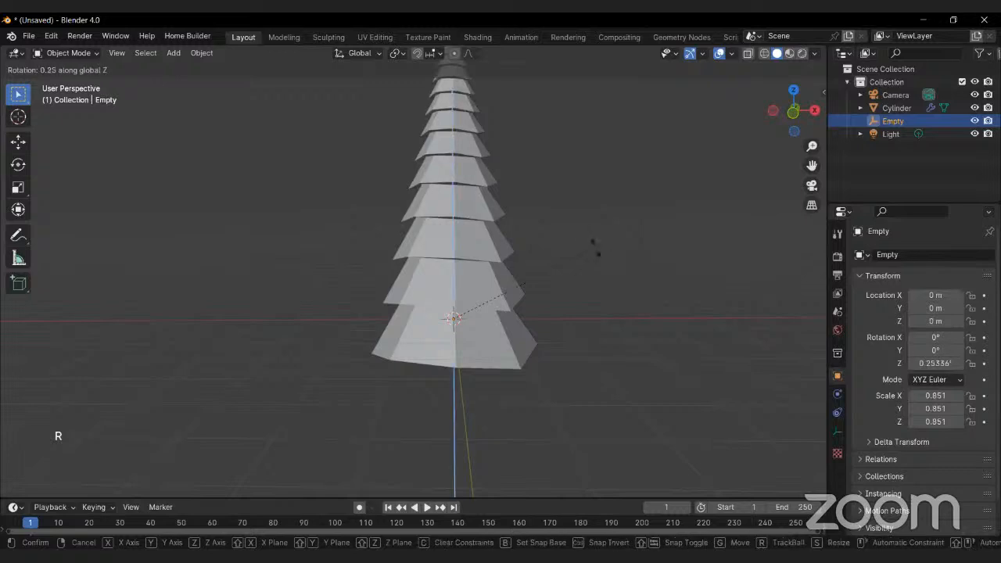
left_click(488, 339)
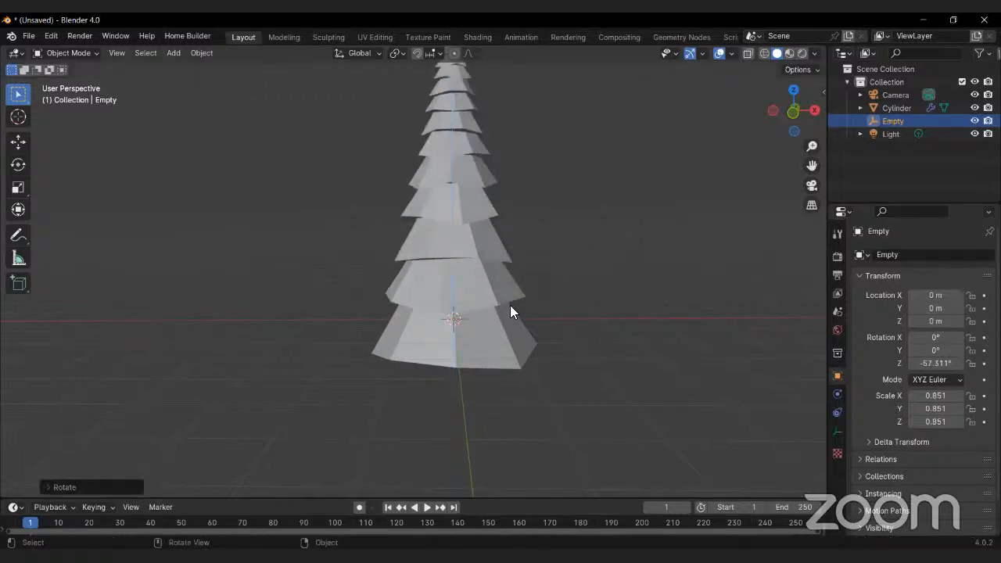
scroll(510, 305, "down", 4)
middle_click_drag(479, 260, 543, 271, "shift")
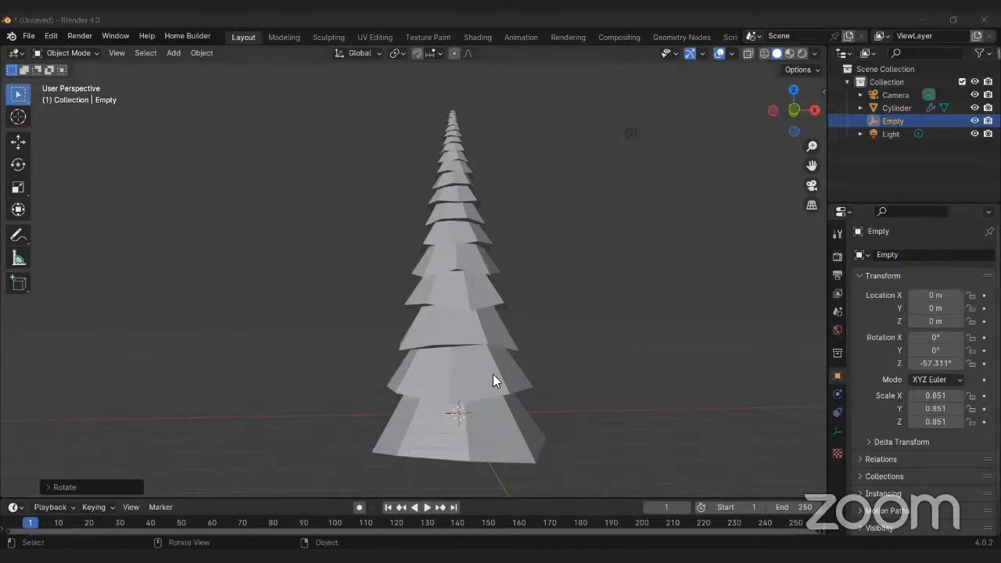
Step: Add a mesh cylinder for the trunk and lower it about 1.4 m along Z beneath the bottom tier
middle_click_drag(455, 339, 439, 307)
key("shift+a")
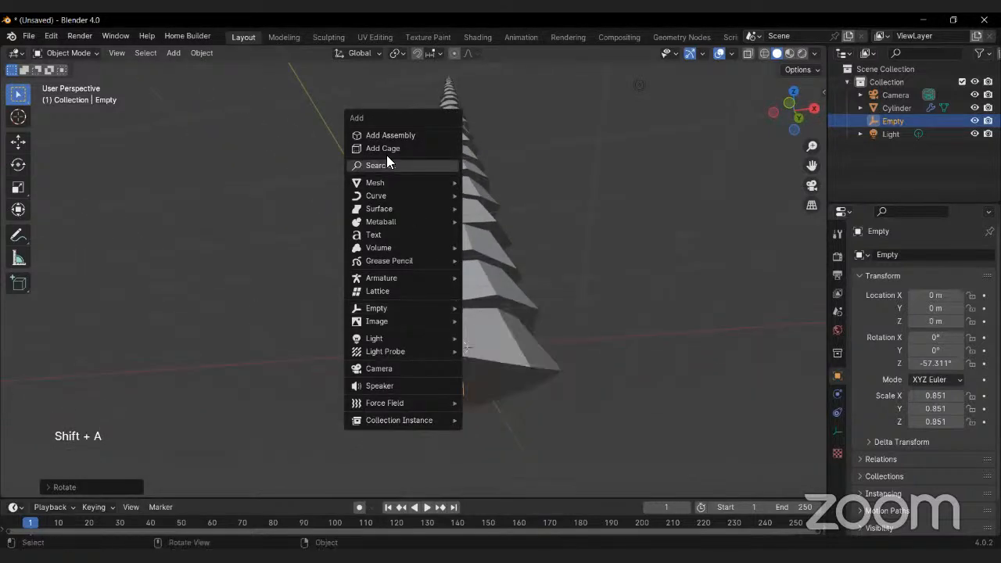
mouse_move(385, 183)
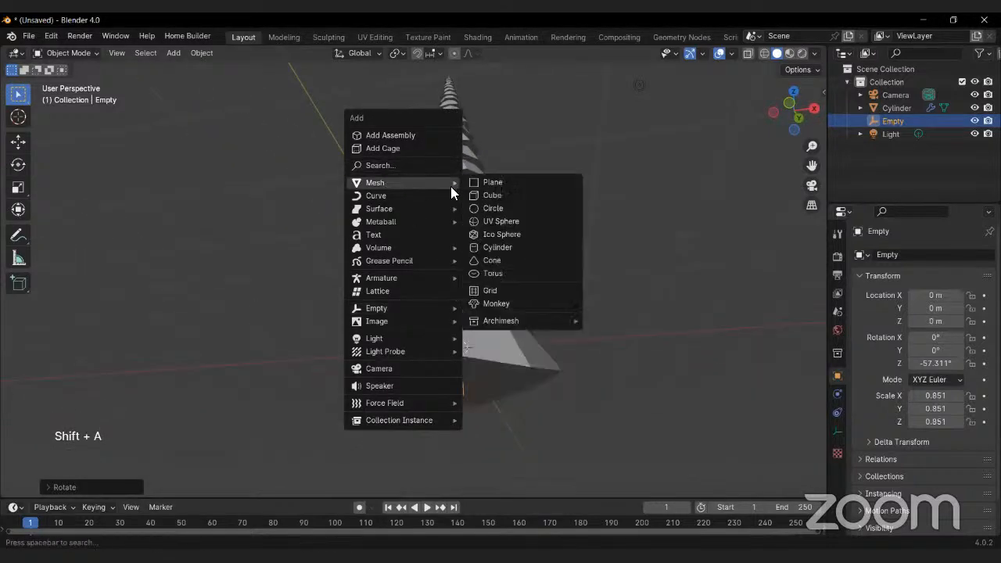
left_click(498, 247)
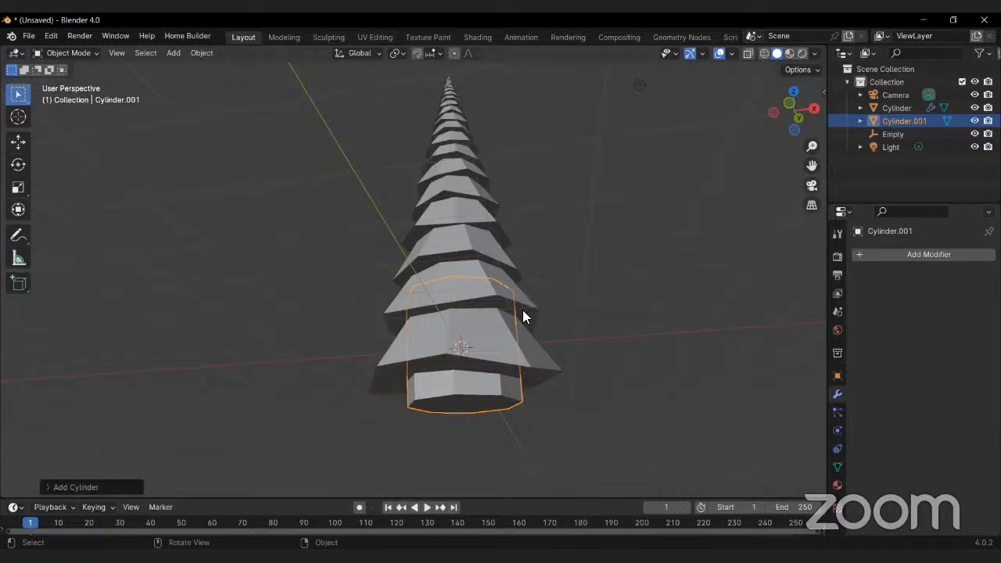
key("g")
key("z")
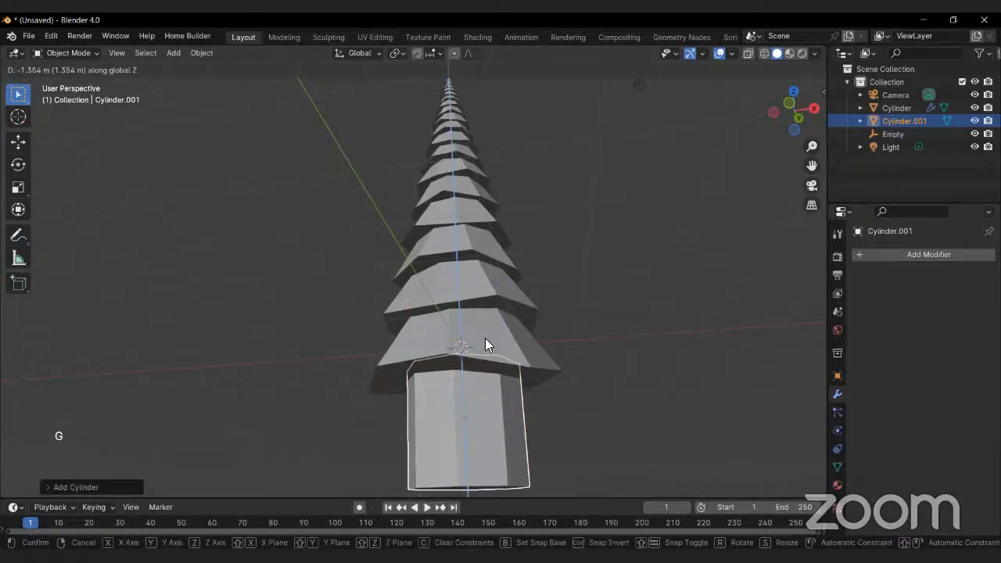
left_click(529, 347)
Step: In Edit Mode, scale the trunk cylinder down in X and Y only to make it slim, and deselect it in Object Mode
key("Tab")
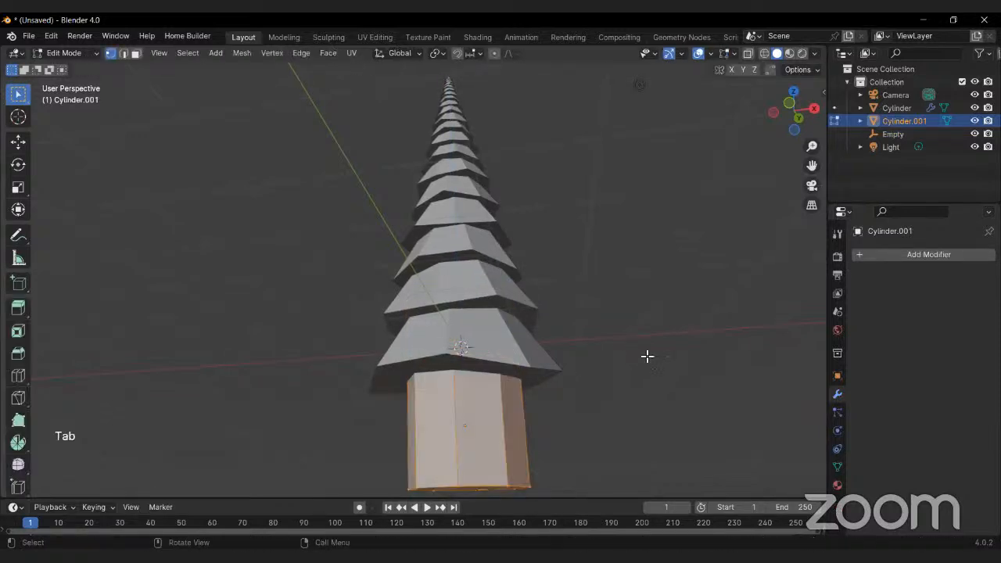
key("s")
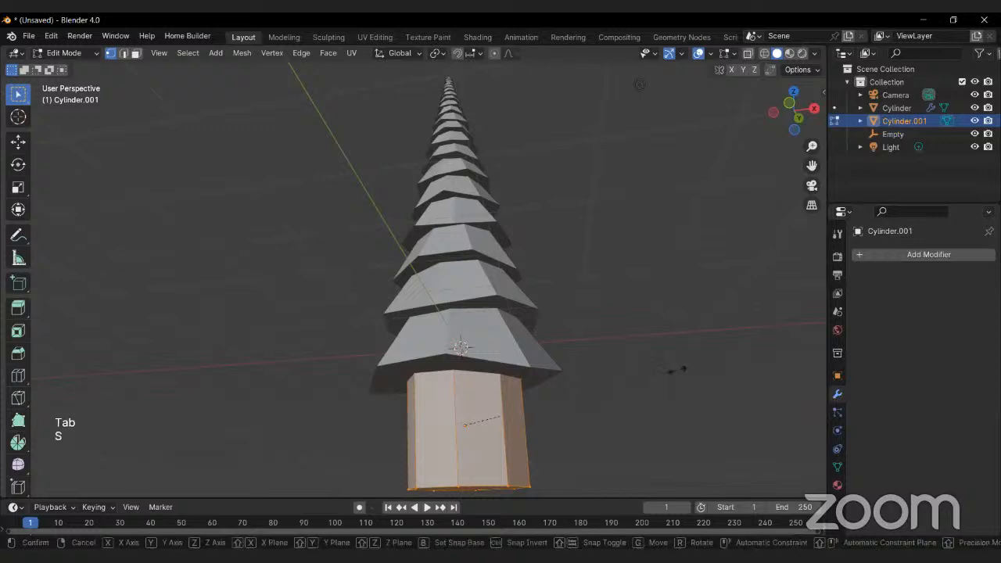
key("shift+z")
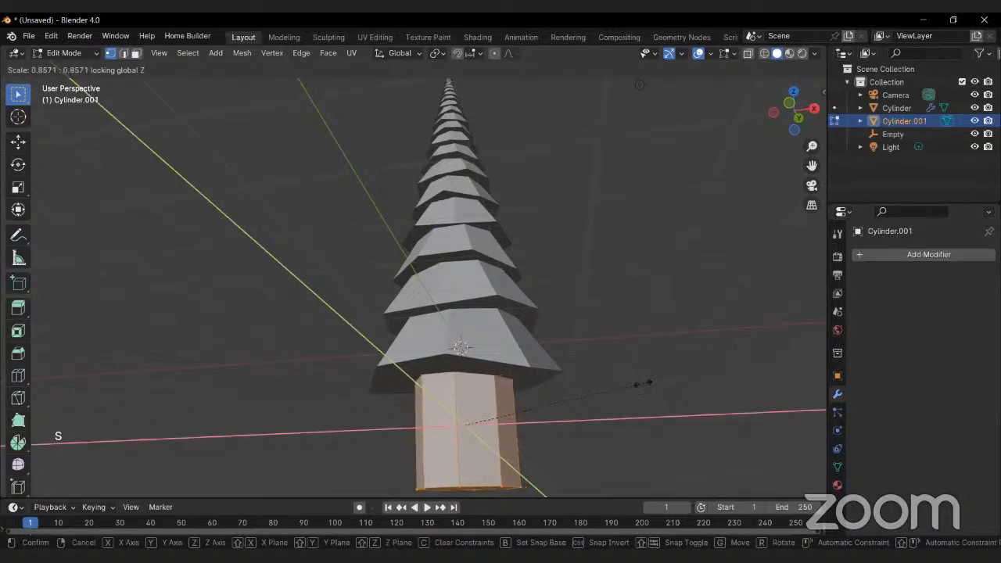
left_click(527, 399)
key("Tab")
middle_click_drag(509, 368, 514, 382)
scroll(465, 321, "down", 4)
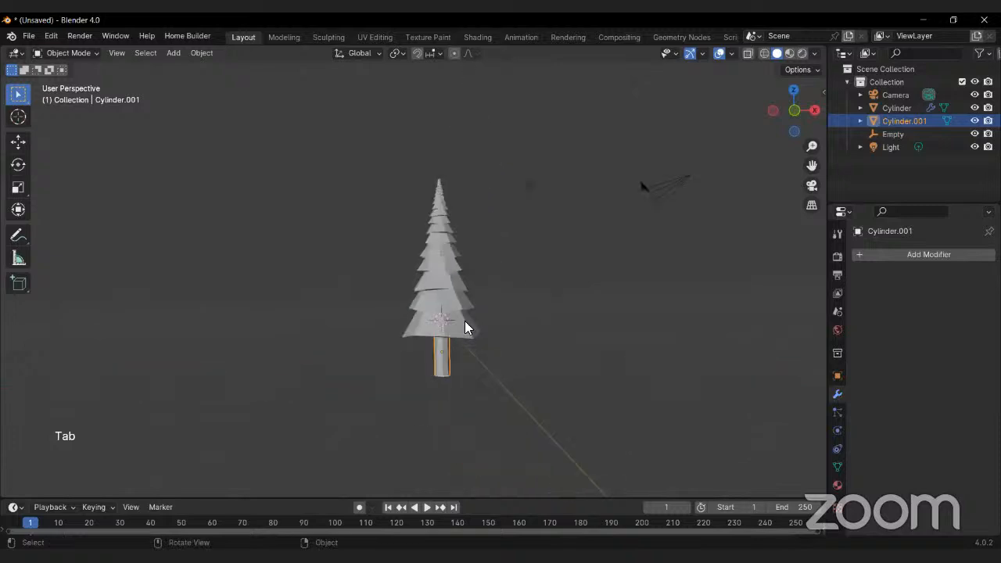
key("alt+a")
Step: Apply the Array modifier on the tiered foliage cylinder
middle_click_drag(413, 327, 462, 300)
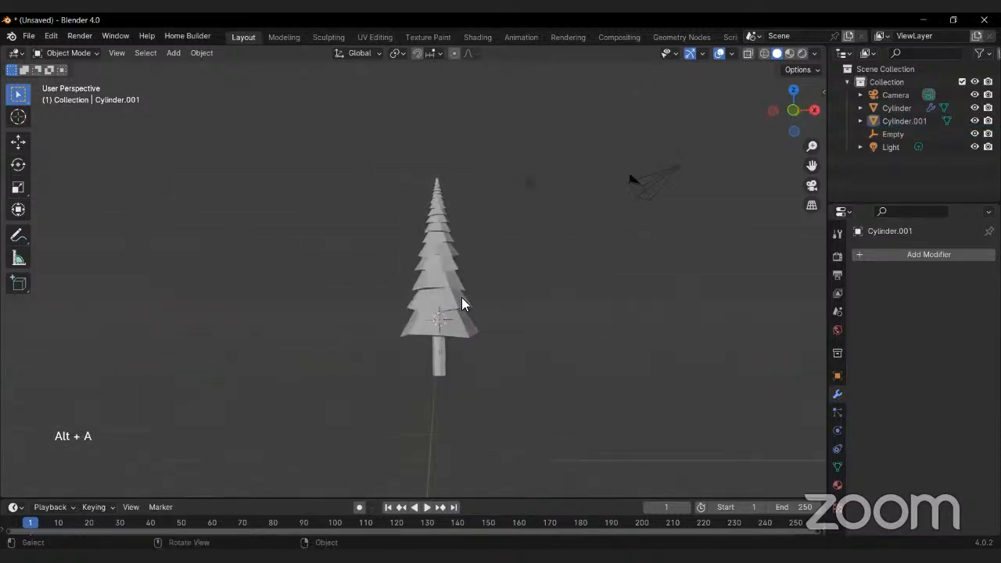
scroll(466, 302, "up", 2)
scroll(473, 296, "up", 2)
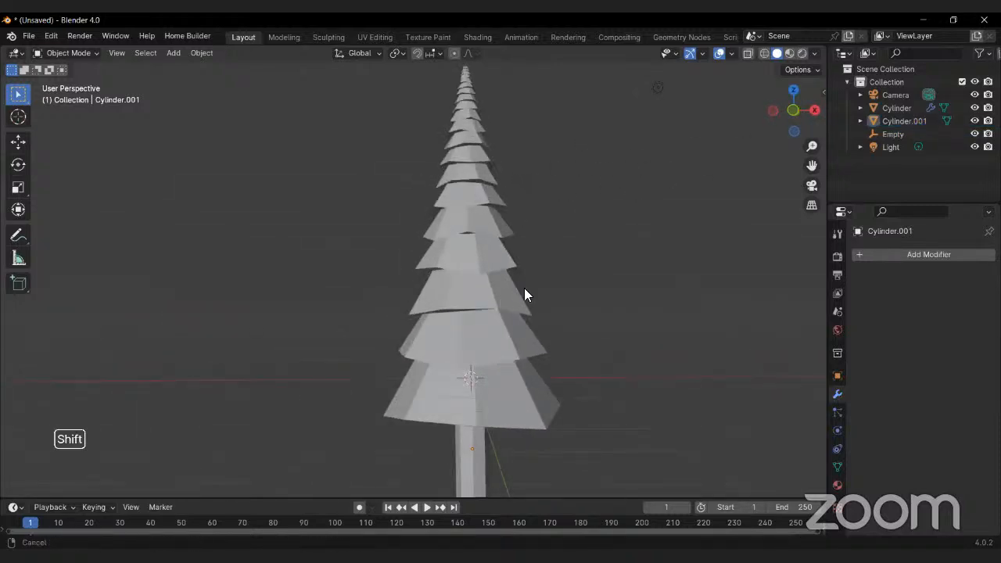
middle_click_drag(525, 290, 500, 273, "shift")
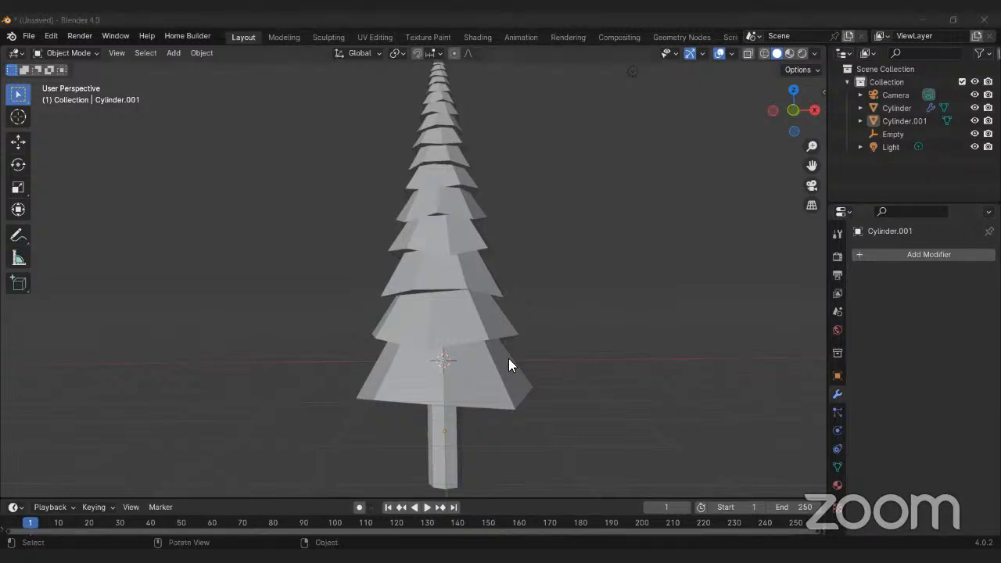
left_click(477, 362)
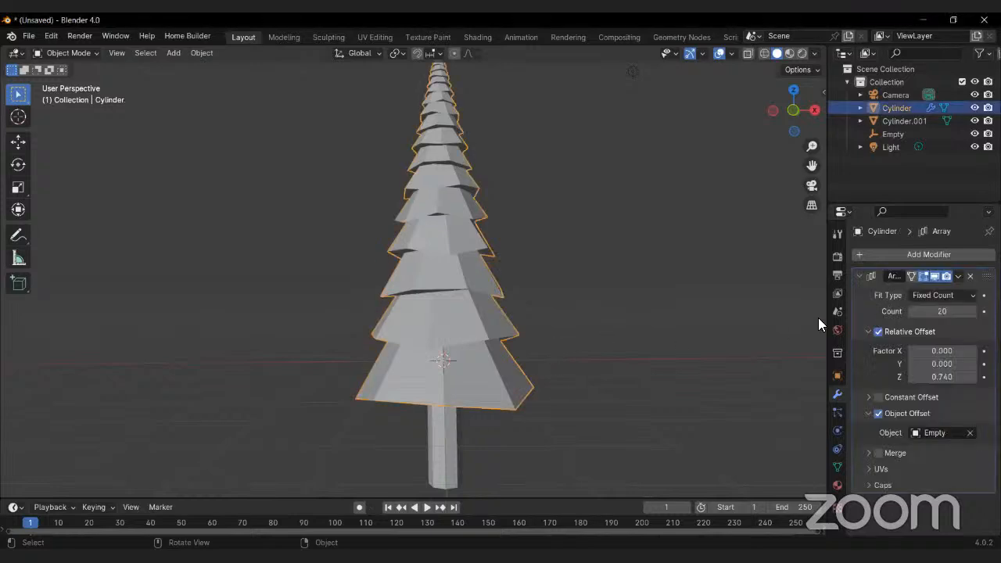
left_click(959, 277)
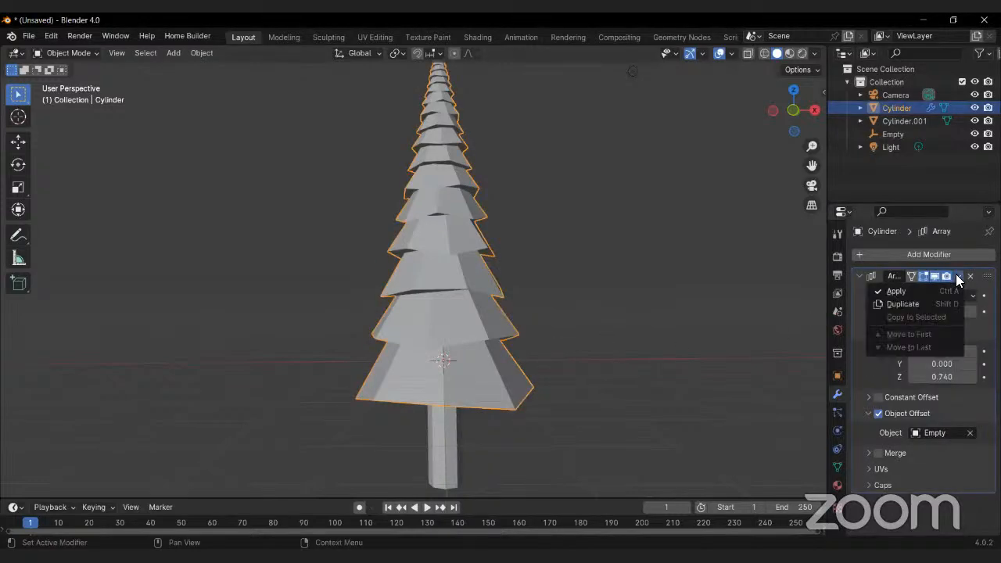
left_click(918, 291)
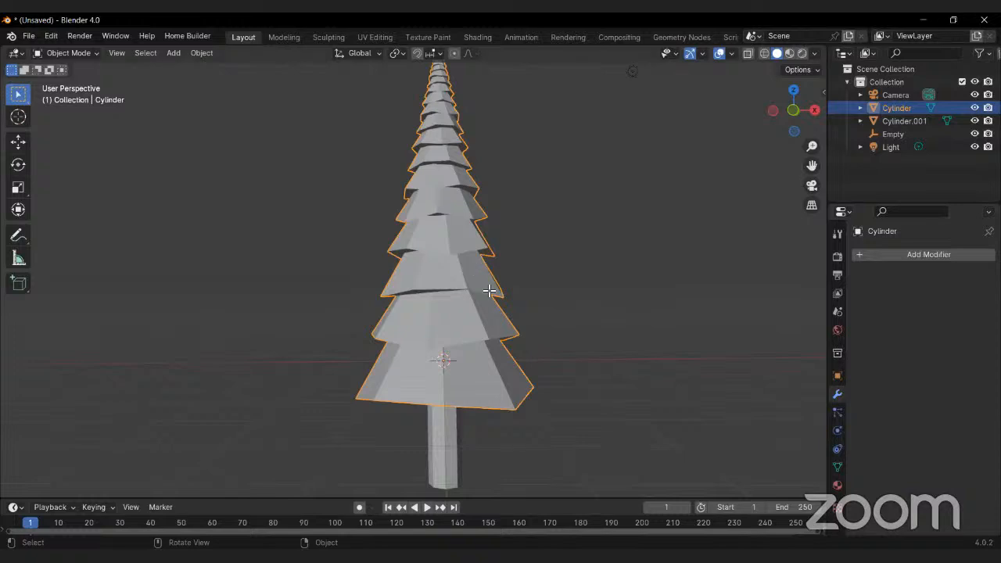
key("Tab")
key("Tab")
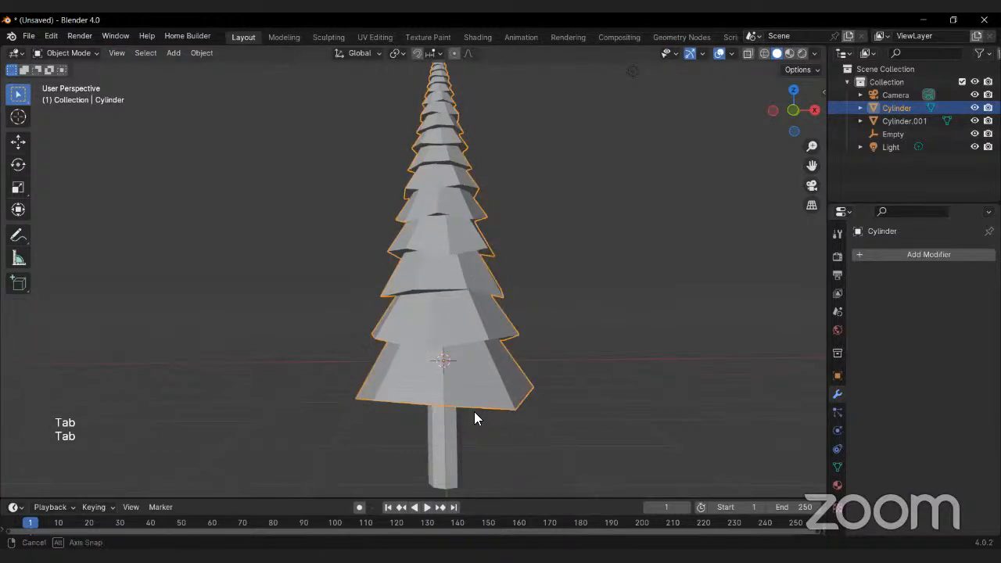
Step: Enlarge the timeline area, change it to the Shader Editor and hide its sidebar
mouse_move(474, 415)
middle_mouse_down()
mouse_move(462, 407)
mouse_move(480, 409)
middle_mouse_up()
left_click_drag(474, 502, 496, 404)
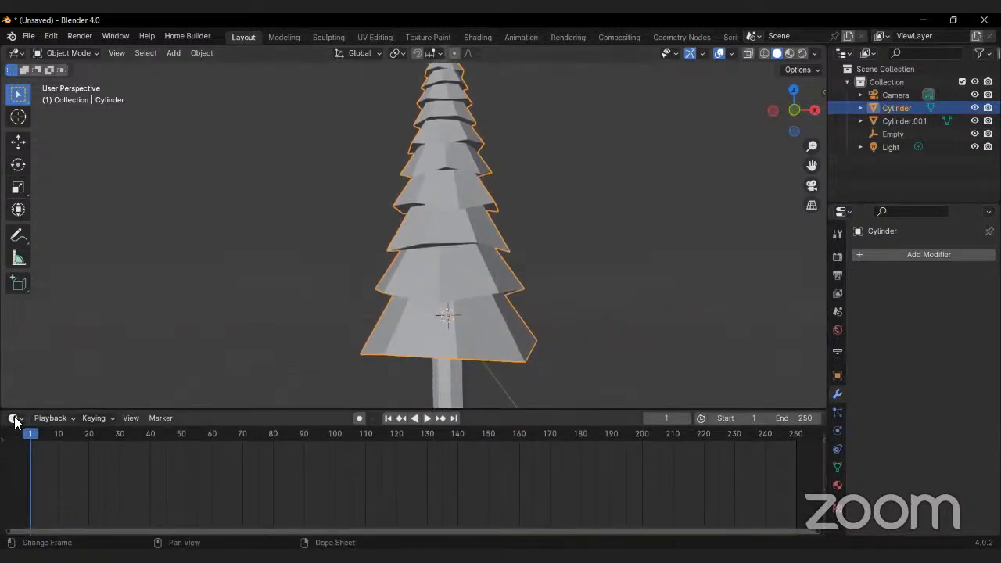
left_click(14, 418)
left_click(44, 374)
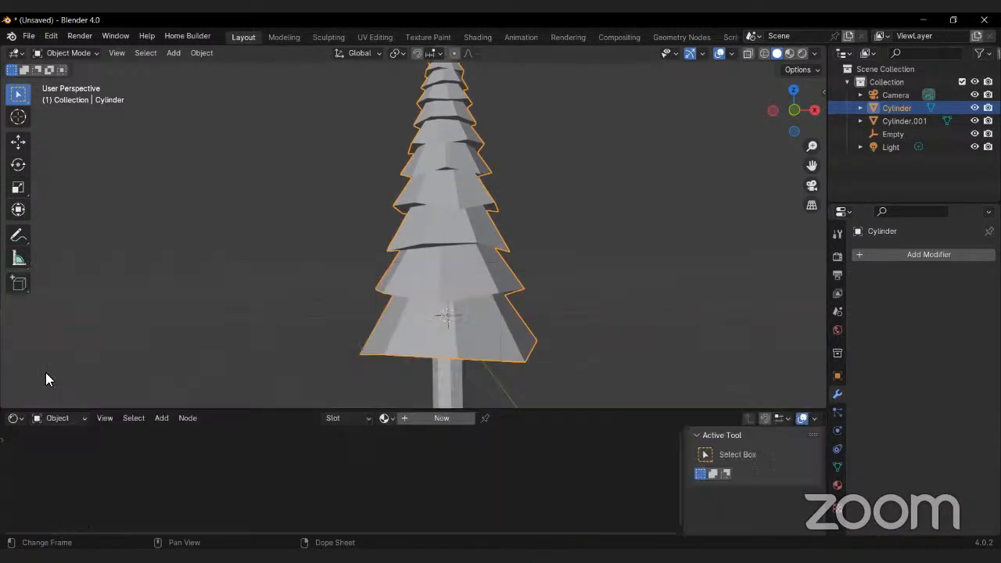
key("b")
key("n")
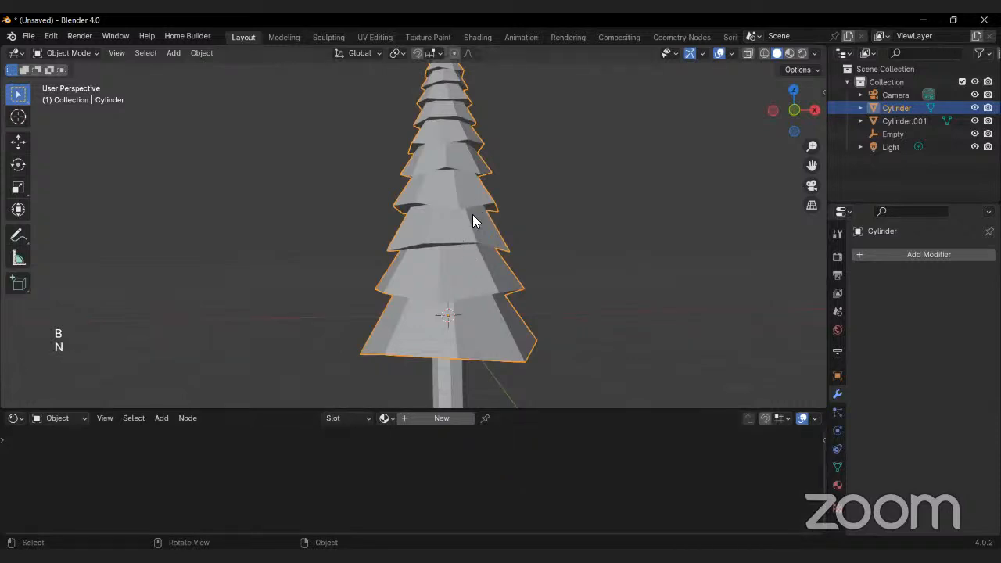
Step: Set the viewport shading to Material Preview and make the Shader Editor area taller
key("z")
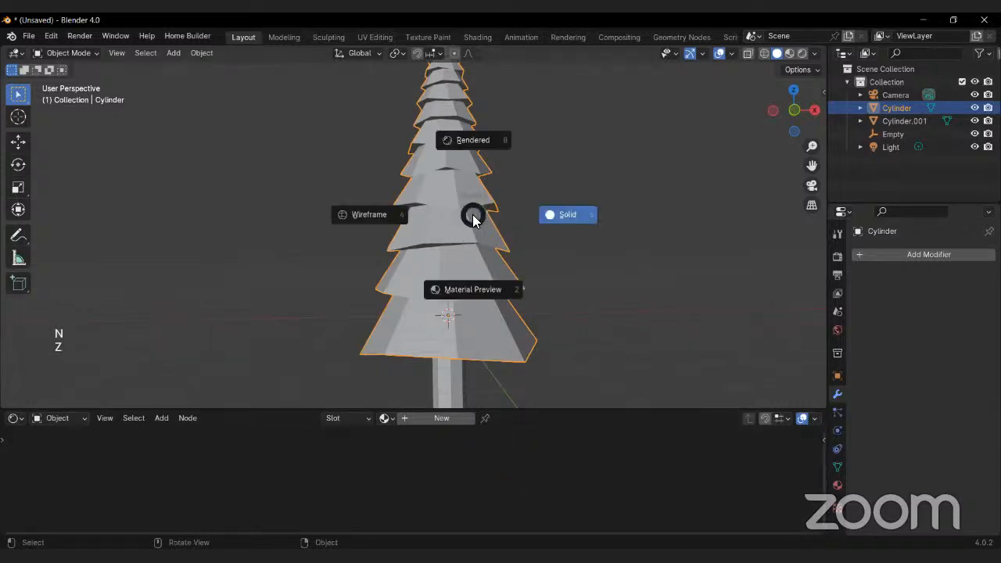
left_click(464, 285)
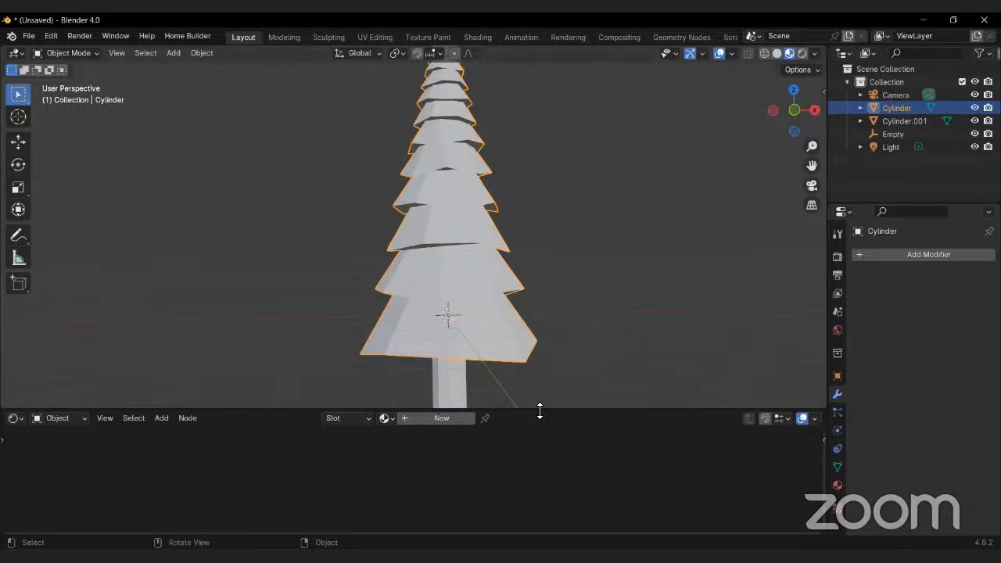
left_click_drag(540, 411, 539, 356)
middle_click_drag(499, 235, 489, 238)
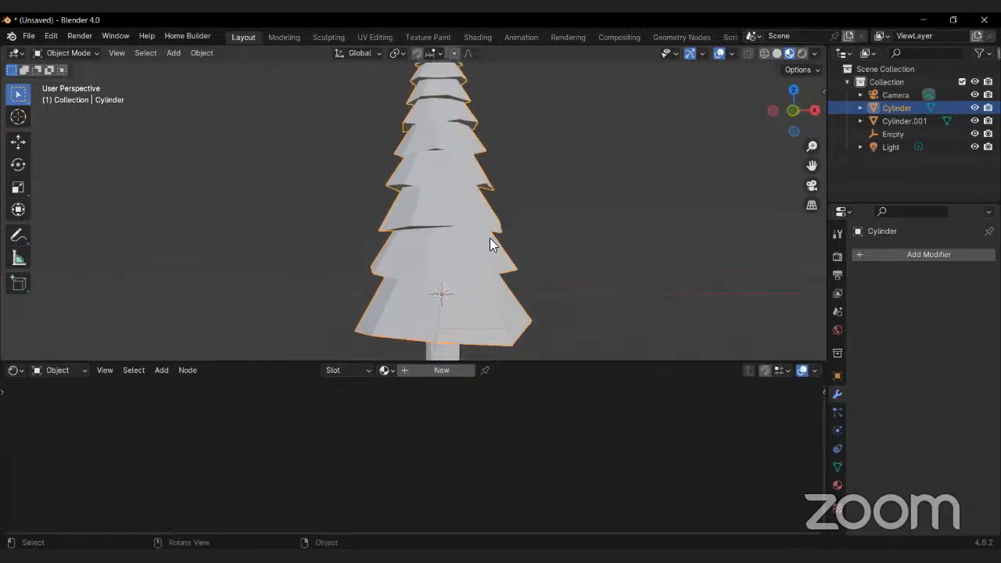
Step: Create a new material for the foliage cylinder
left_click(439, 373)
scroll(414, 480, "up", 5)
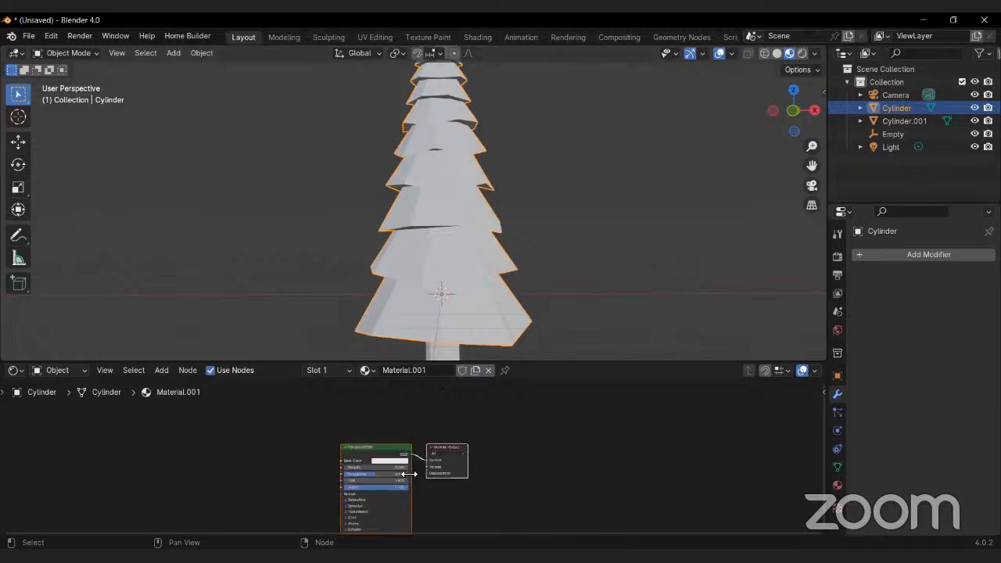
middle_click_drag(482, 453, 549, 436)
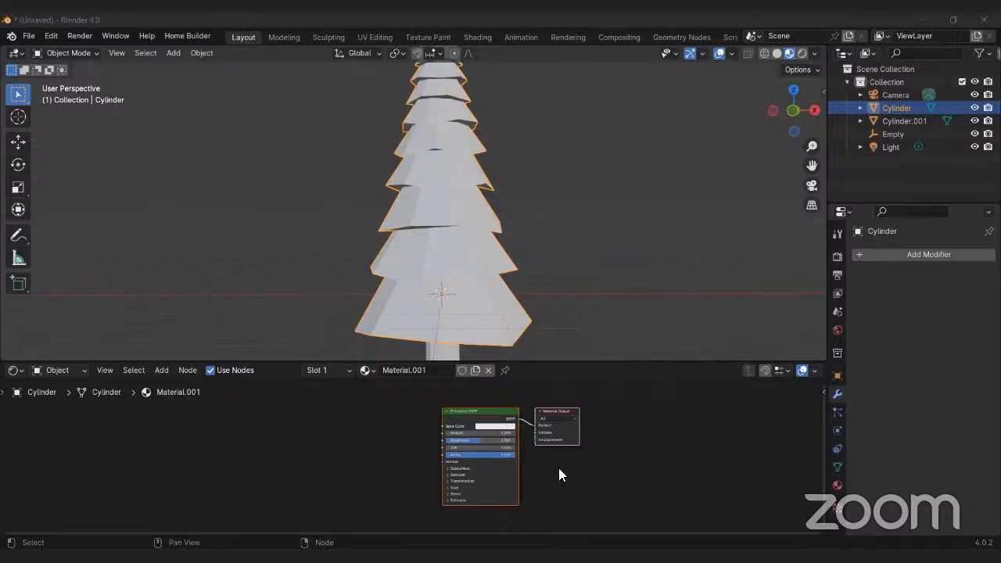
scroll(501, 446, "up", 2)
middle_click_drag(460, 414, 526, 418)
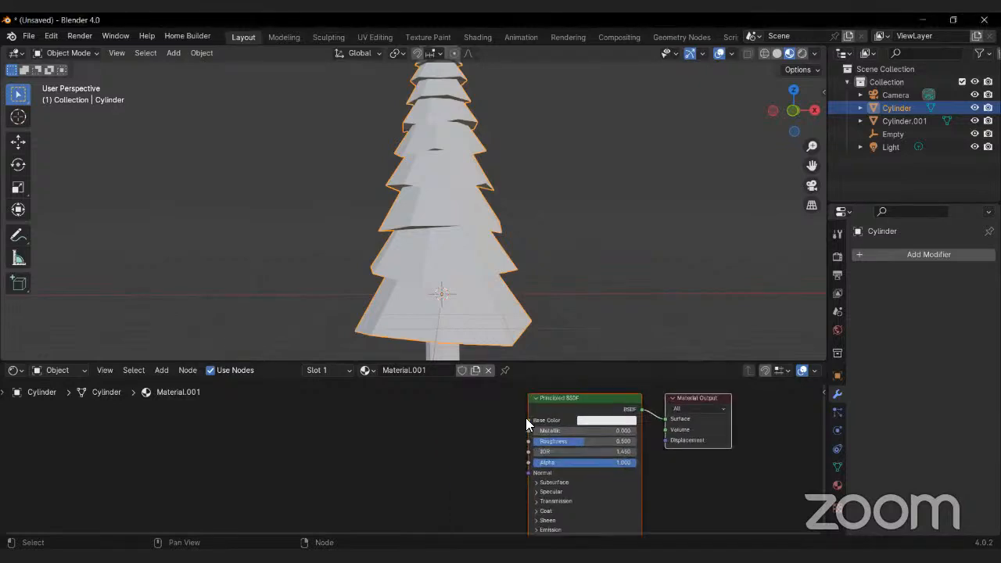
Step: Add a Color Ramp node with its Color output connected to the Principled BSDF's Base Color
key("shift+a")
type("c")
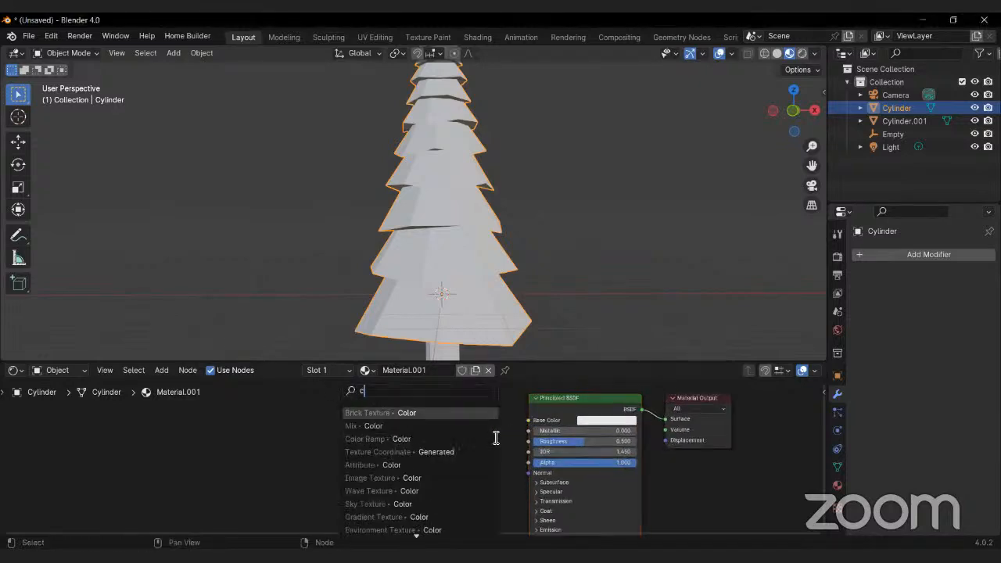
left_click(438, 439)
left_click(437, 427)
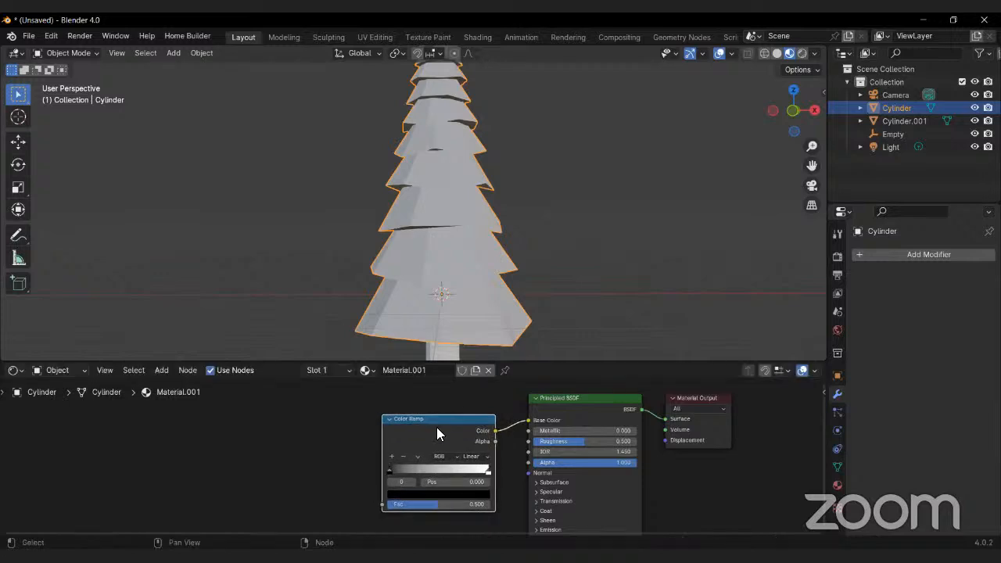
scroll(510, 457, "up", 2)
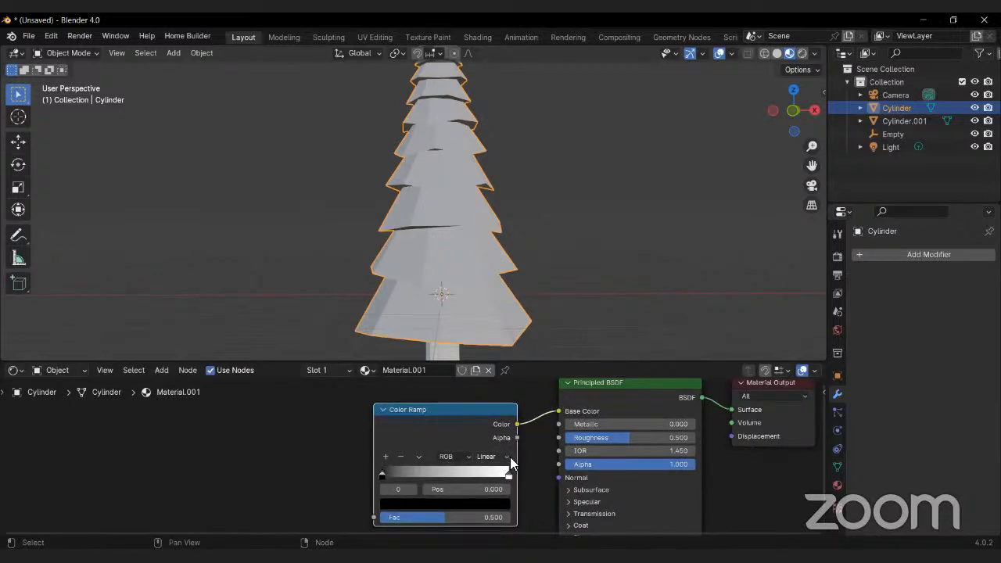
left_click(498, 458)
Step: Create a new material for the trunk cylinder and set its Base Color to a dark golden brown
scroll(399, 298, "down", 3)
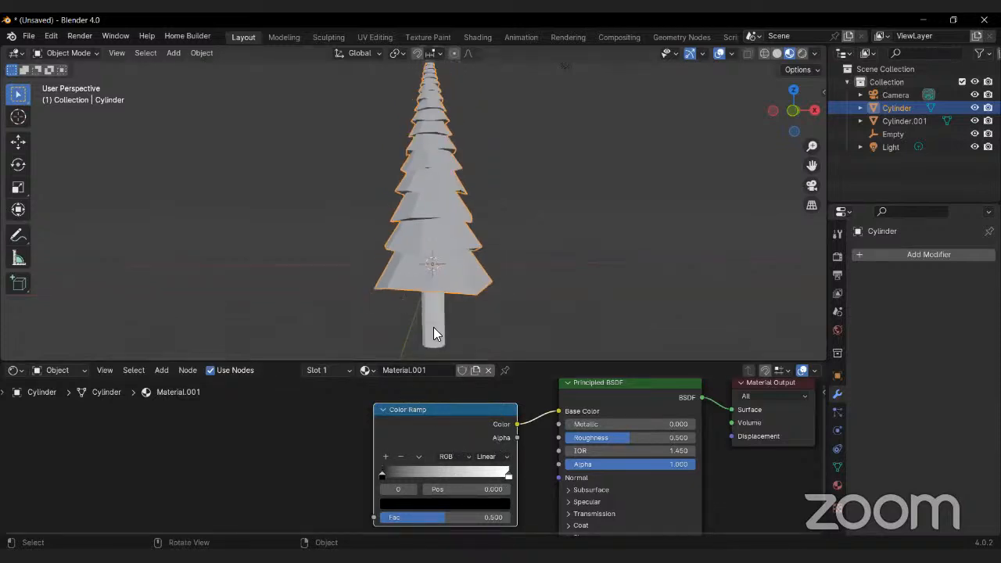
left_click(433, 327)
left_click(432, 370)
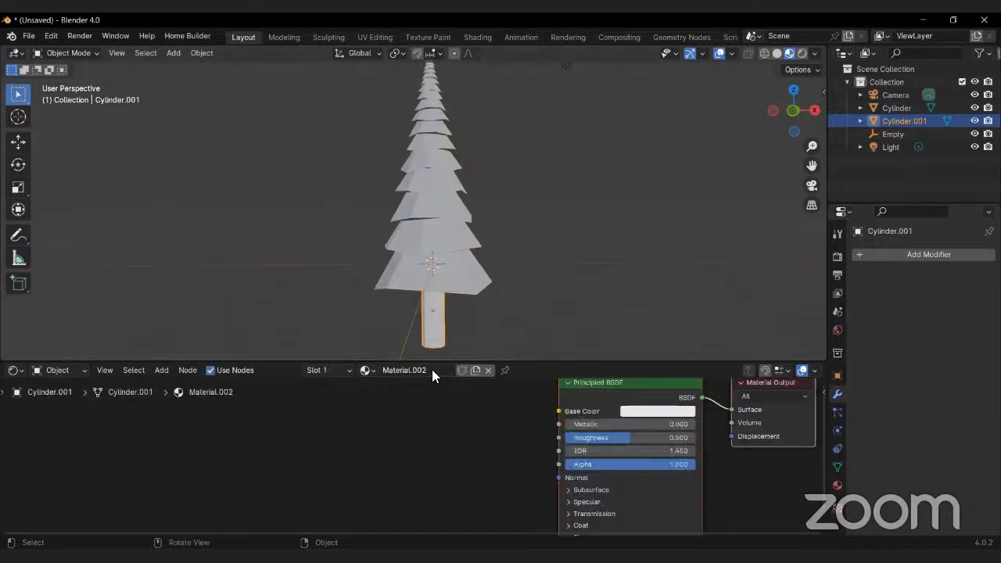
middle_click_drag(546, 426, 381, 430)
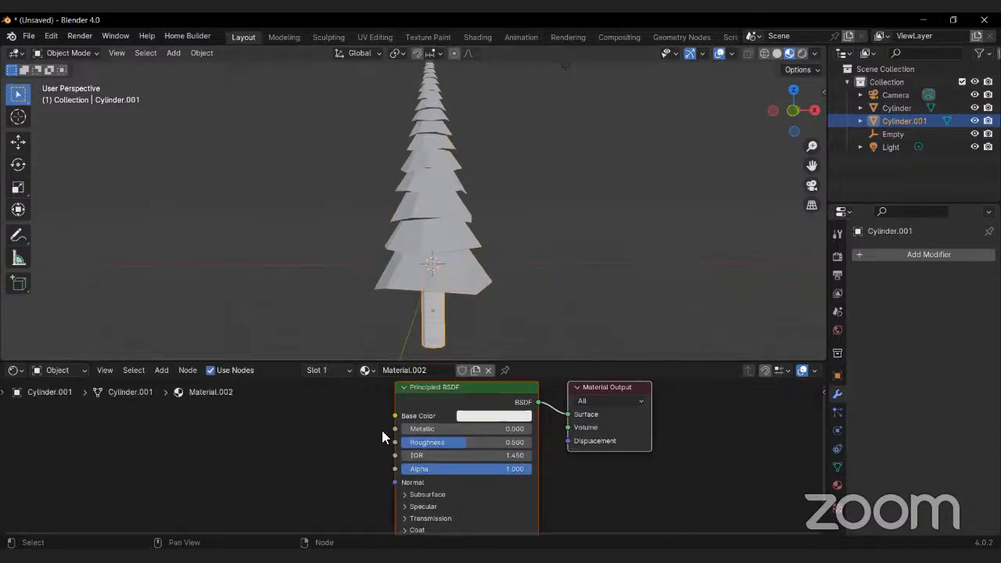
left_click(475, 417)
left_click(492, 309)
scroll(492, 309, "down", 5, "ctrl")
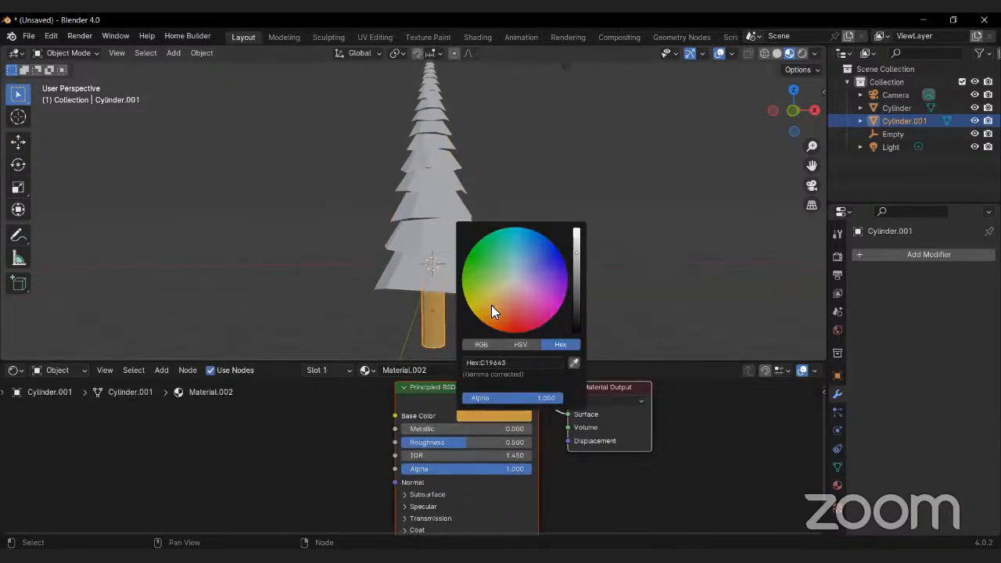
scroll(492, 309, "down", 1, "ctrl")
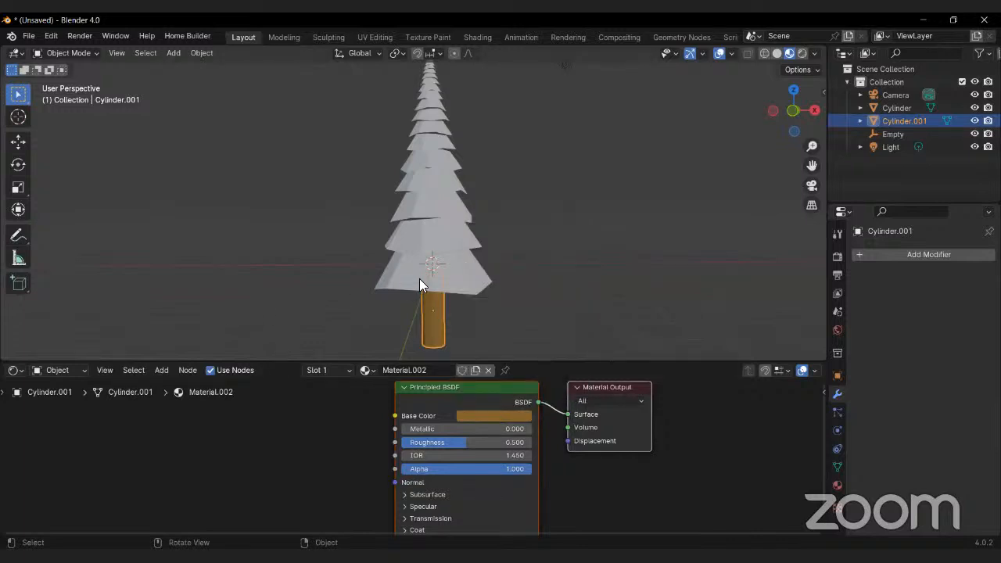
Step: Join the foliage and the trunk into one object, with the trunk as the active object
left_click(452, 194)
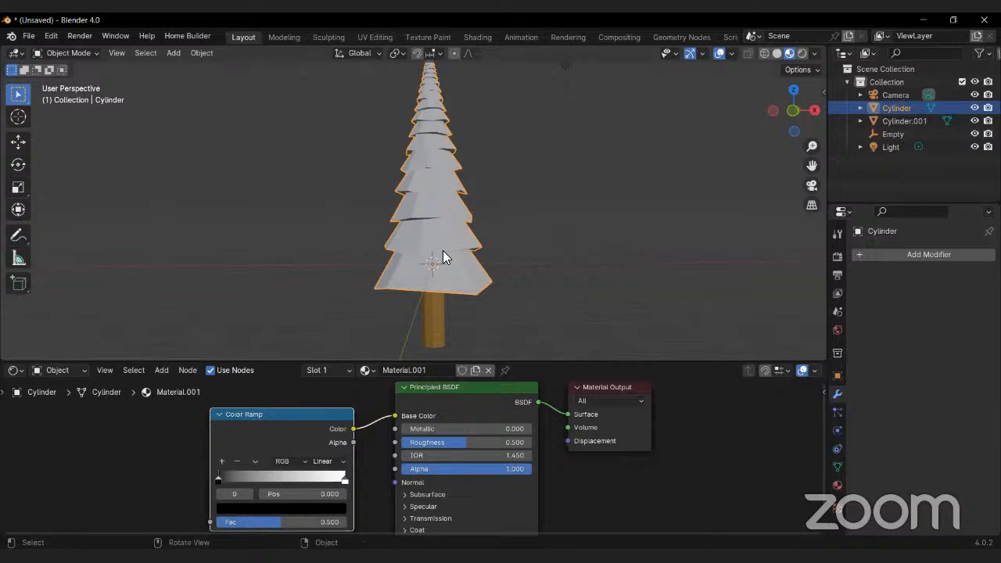
key("g")
right_click(538, 162)
left_click(435, 319, "shift")
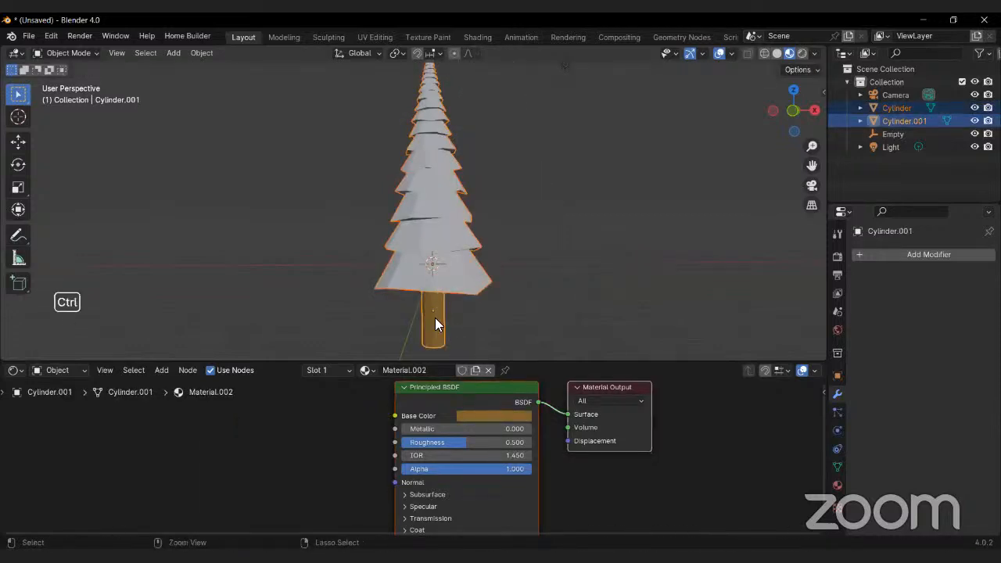
key("ctrl+j")
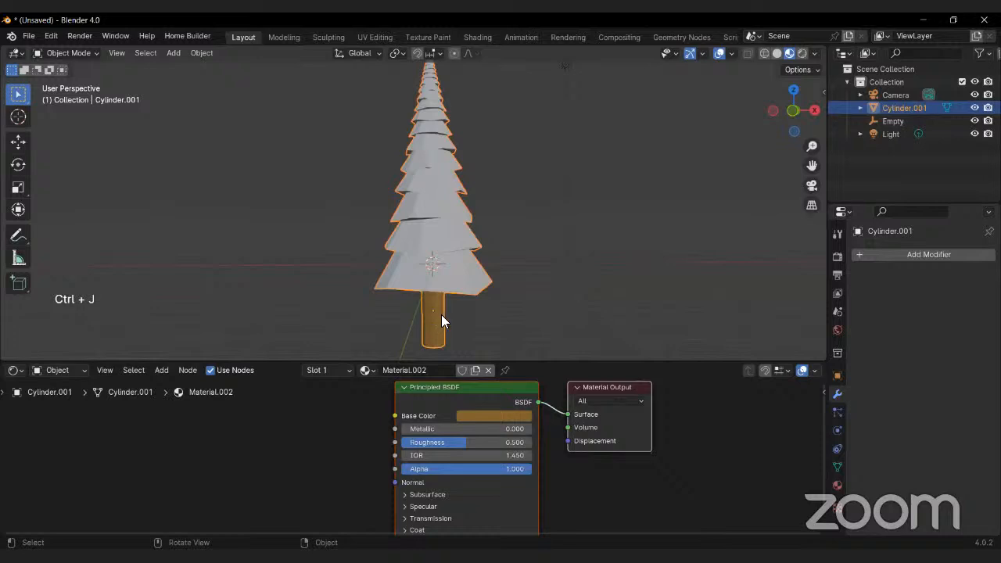
Step: Move the joined tree along the positive X axis, well clear of the world origin
key("g")
right_click(466, 282)
key("g")
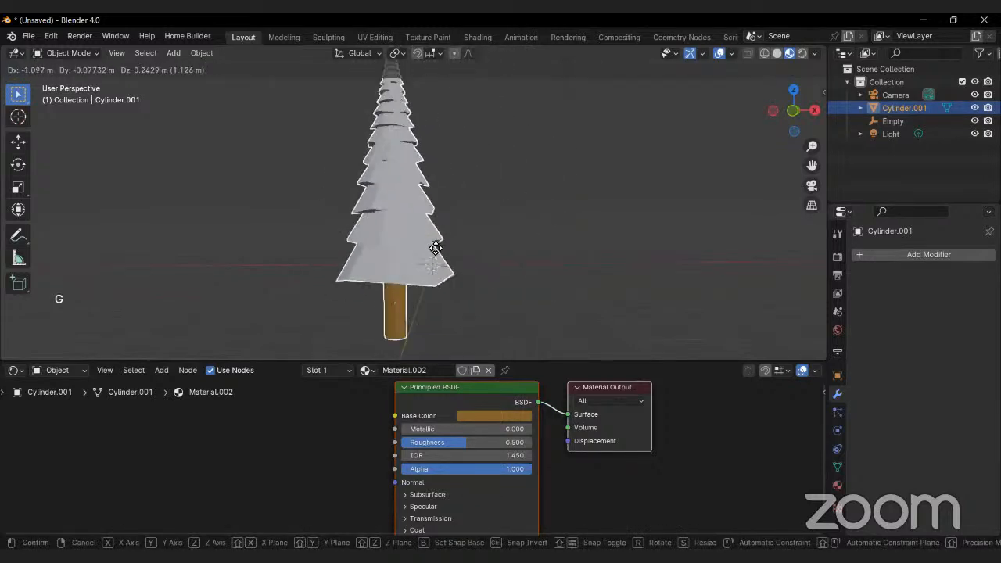
right_click(435, 249)
key("g")
key("x")
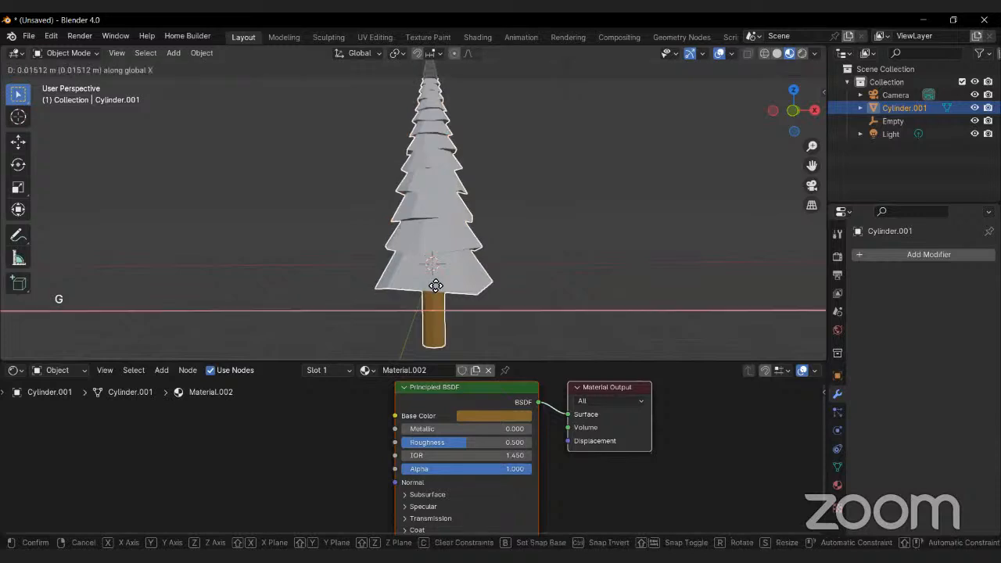
left_click(746, 271)
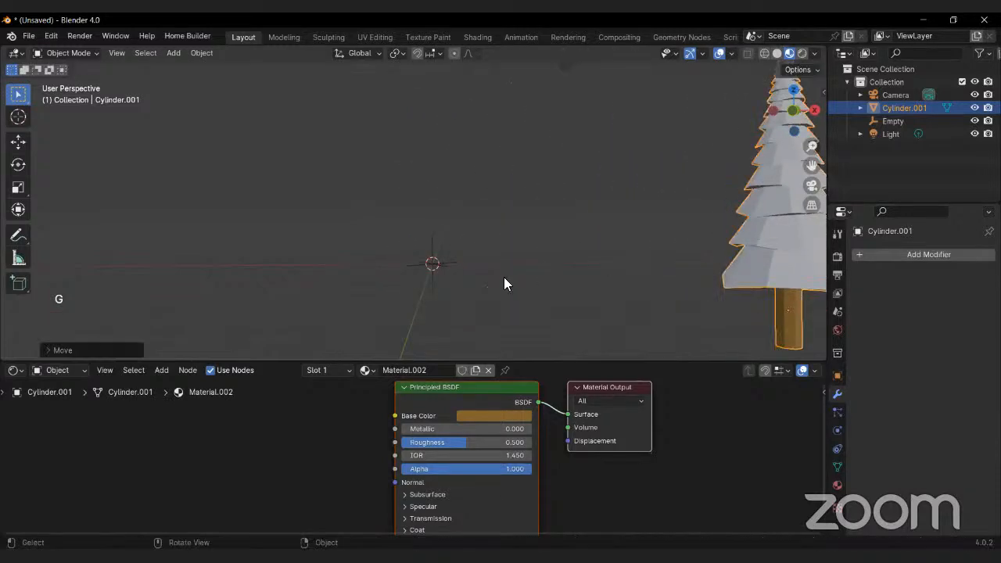
Step: Add a plane mesh at the world origin
middle_click_drag(479, 251, 436, 238)
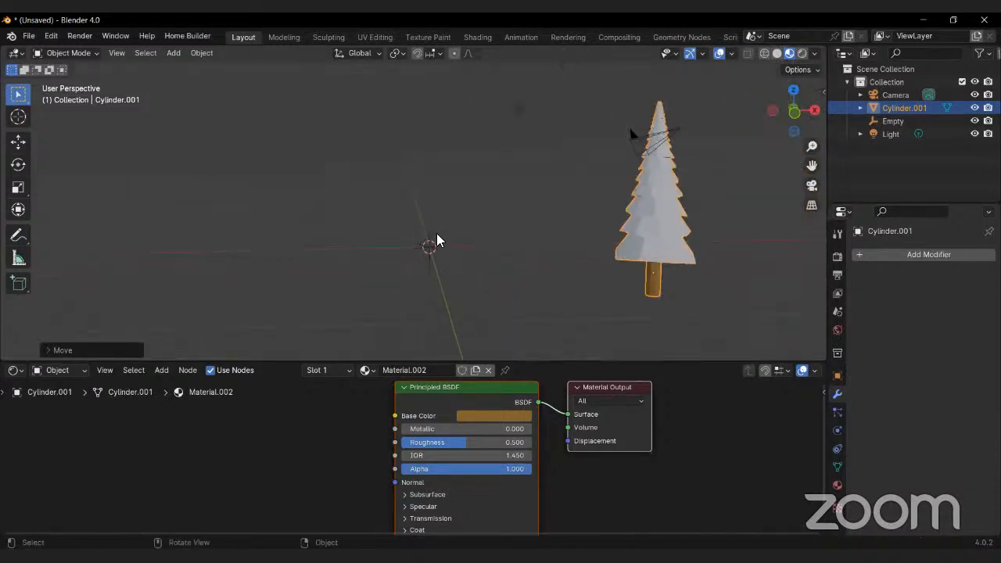
key("shift+a")
mouse_move(437, 234)
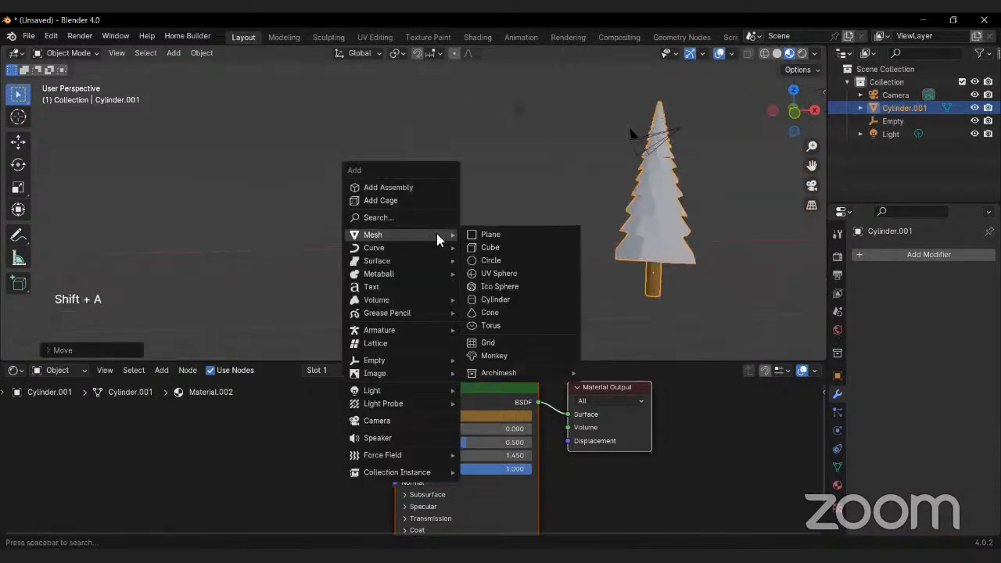
left_click(489, 234)
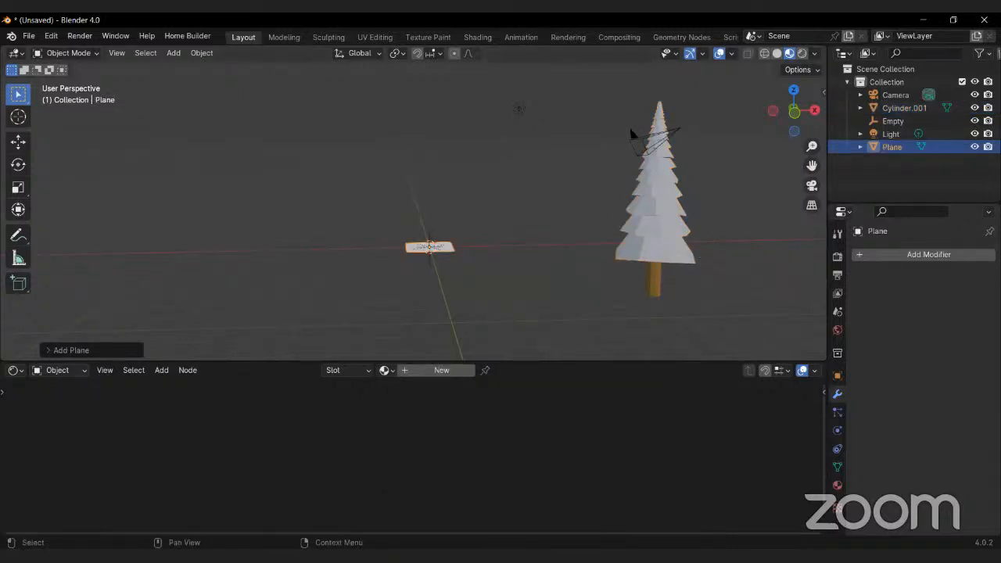
Step: Change the Shader Editor area to the Geometry Node Editor and create a new geometry node tree for the plane
key("alt+Tab")
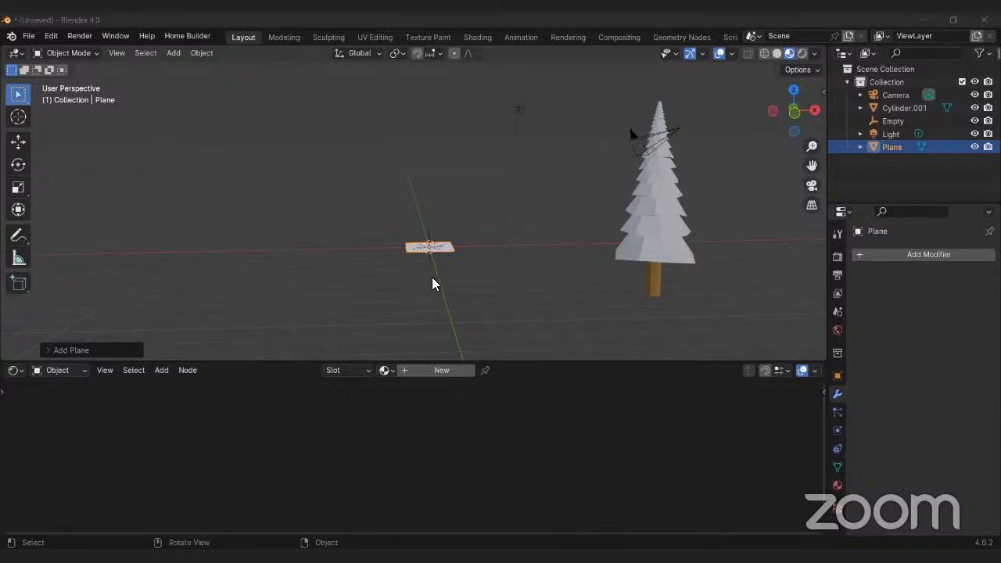
scroll(435, 279, "up", 1)
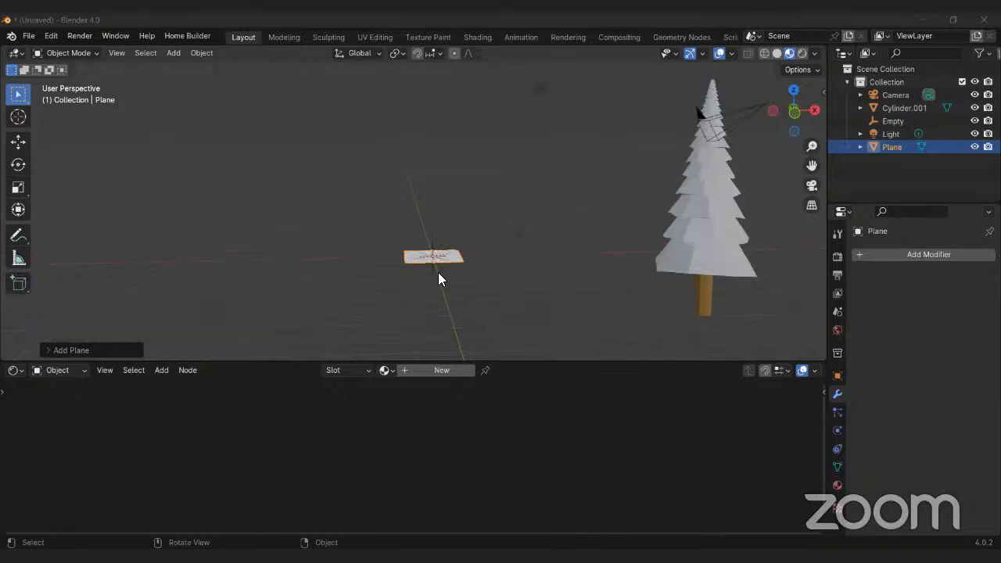
left_click(13, 371)
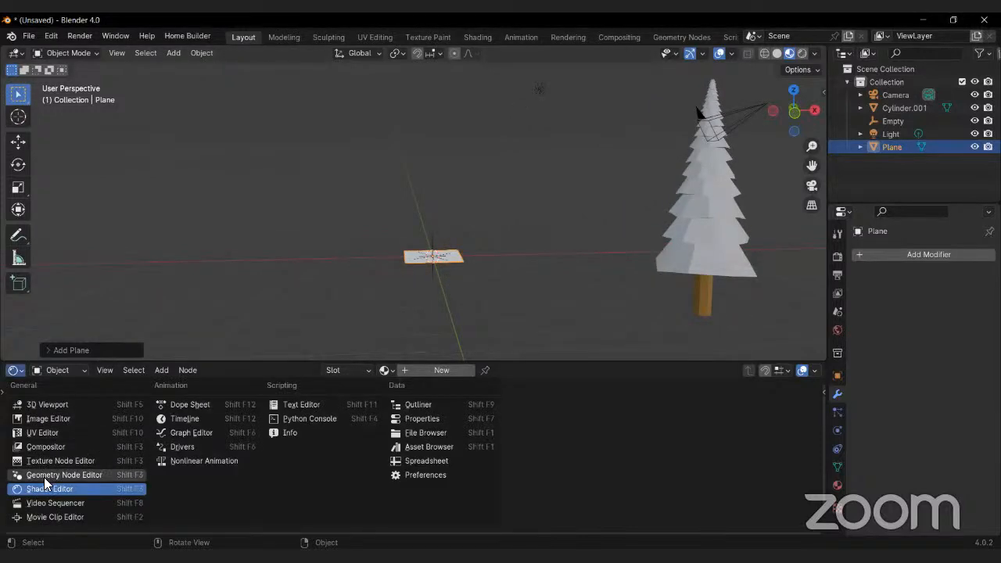
left_click(44, 478)
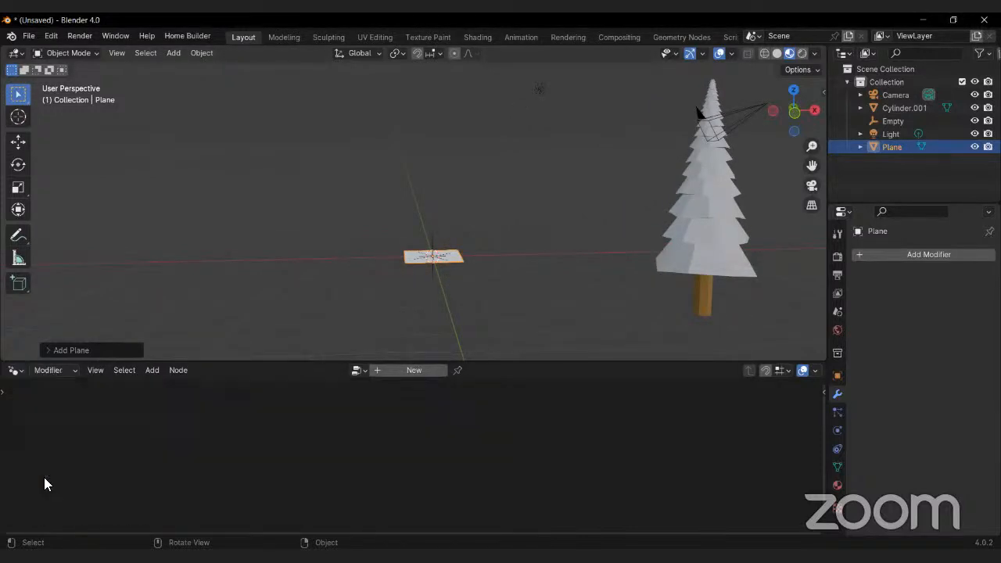
left_click(415, 370)
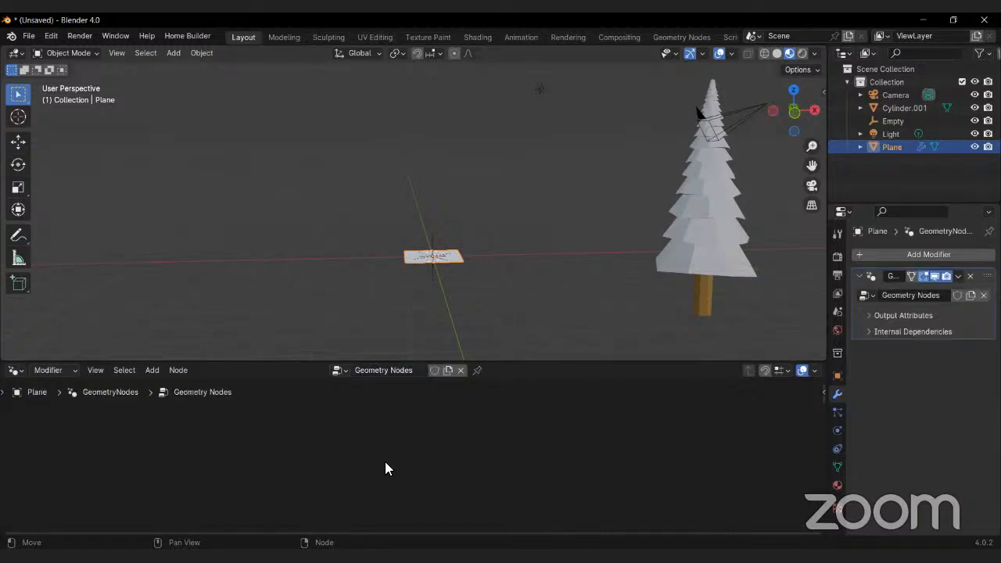
Step: Add a Grid node between Group Input and Group Output, with its Mesh output feeding the Group Output's Geometry
scroll(385, 462, "down", 8)
middle_click_drag(446, 467, 489, 461)
scroll(505, 454, "up", 6)
scroll(505, 454, "up", 3)
scroll(477, 300, "up", 4)
scroll(477, 306, "down", 2)
key("shift+a")
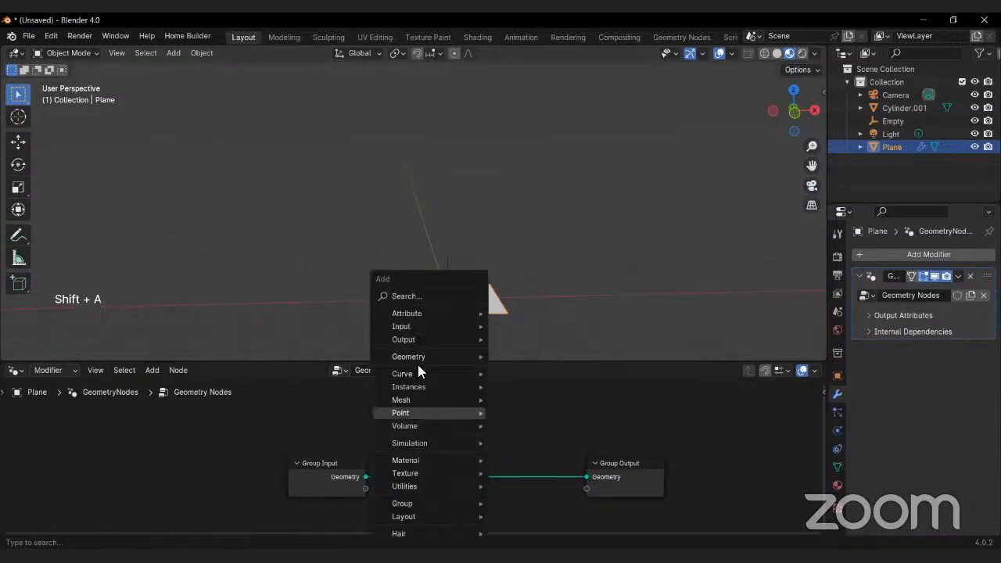
left_click(423, 299)
type("gr")
left_click(493, 321)
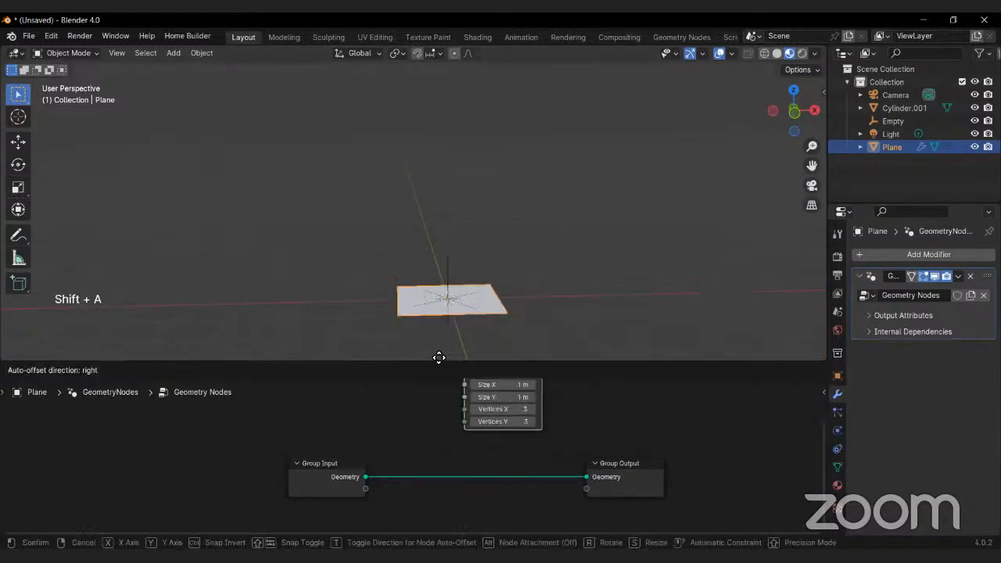
left_click(410, 416)
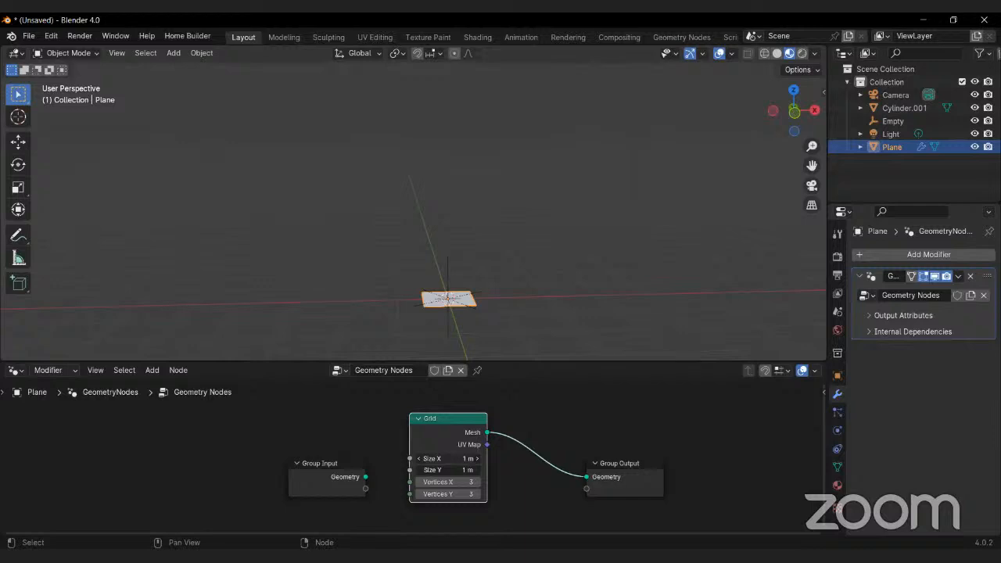
Step: Set the Grid node's Size X and Size Y to 10 m and move the Group Output node farther away from it
left_click_drag(449, 469, 525, 469)
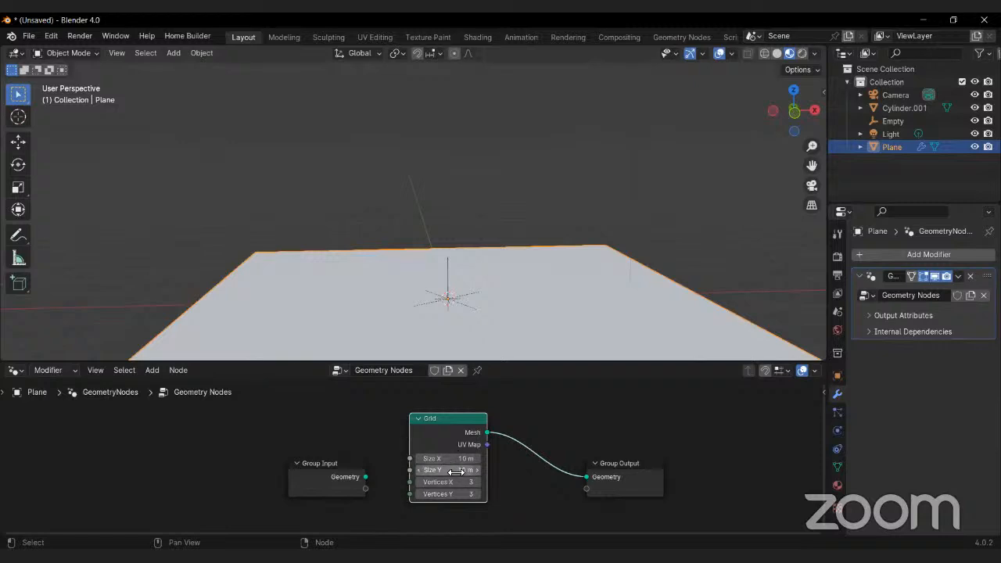
scroll(452, 274, "down", 3)
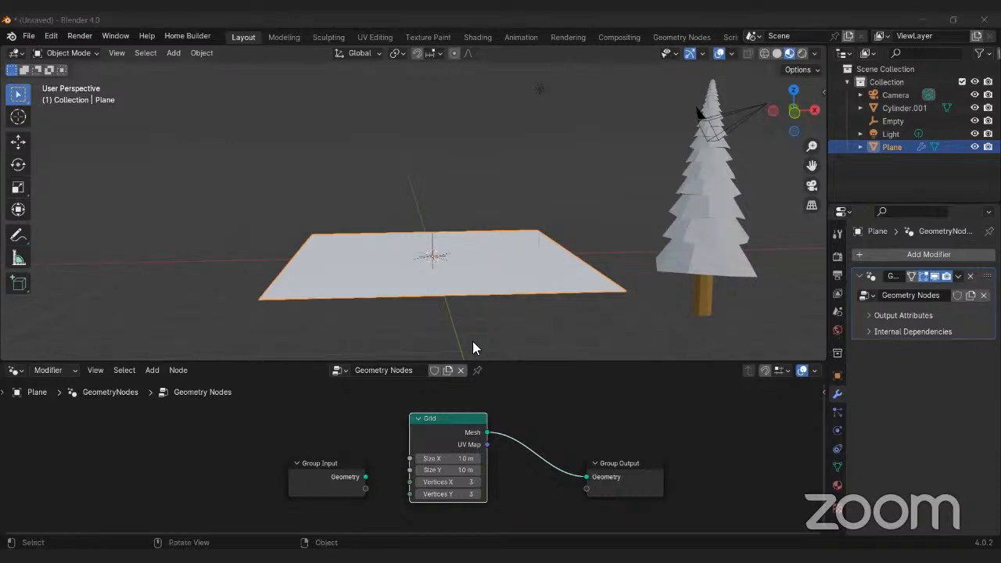
scroll(535, 452, "down", 1)
middle_click_drag(561, 455, 559, 458)
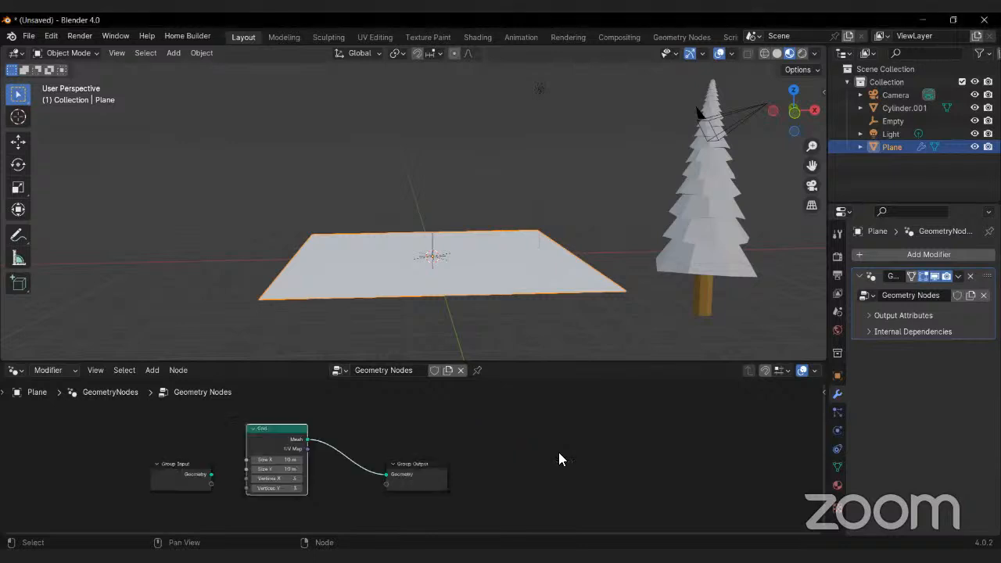
left_click_drag(419, 465, 592, 449)
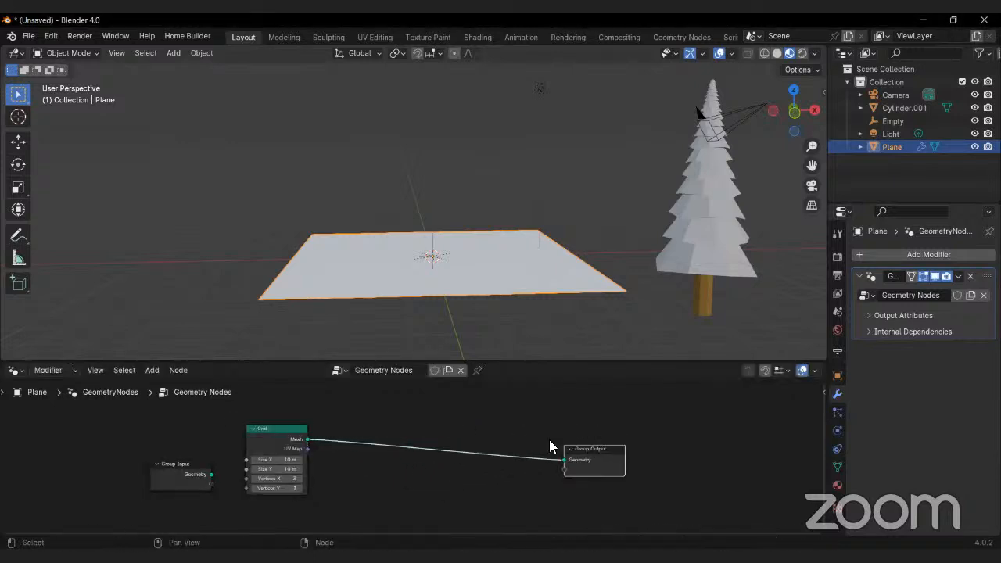
scroll(438, 437, "up", 2)
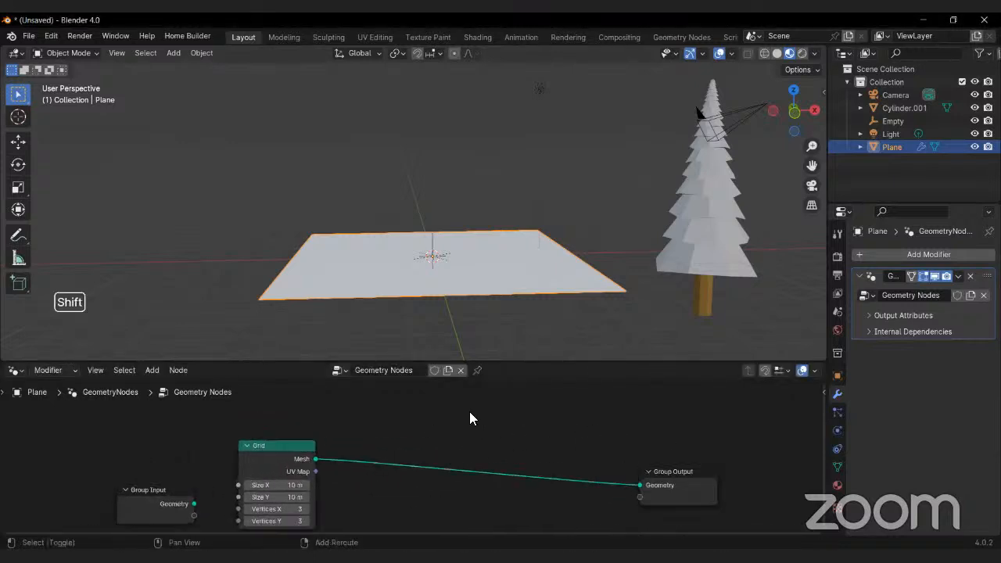
Step: Insert an Instance on Points node on the link between the Grid and Group Output nodes
key("shift+a")
left_click(429, 296)
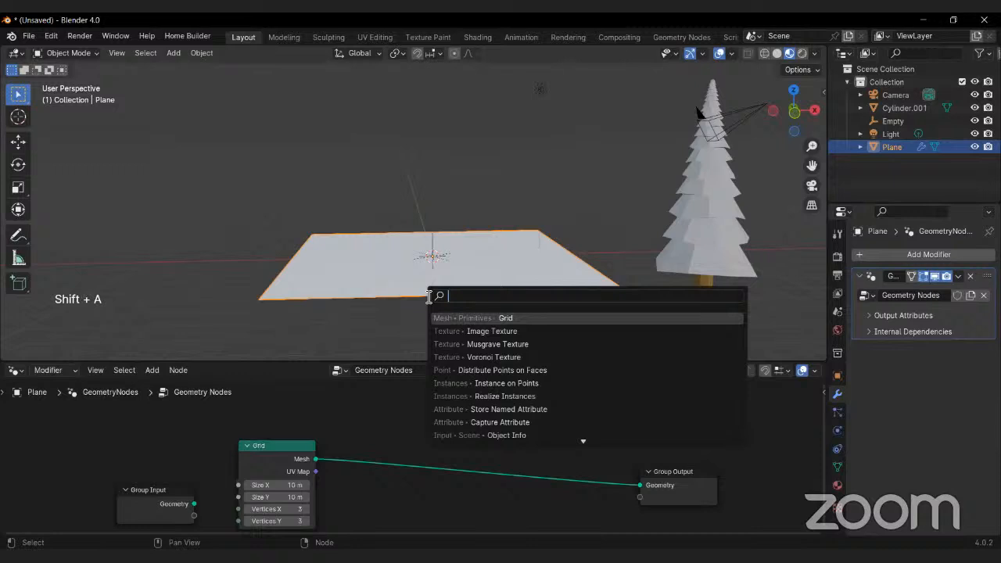
type("ins")
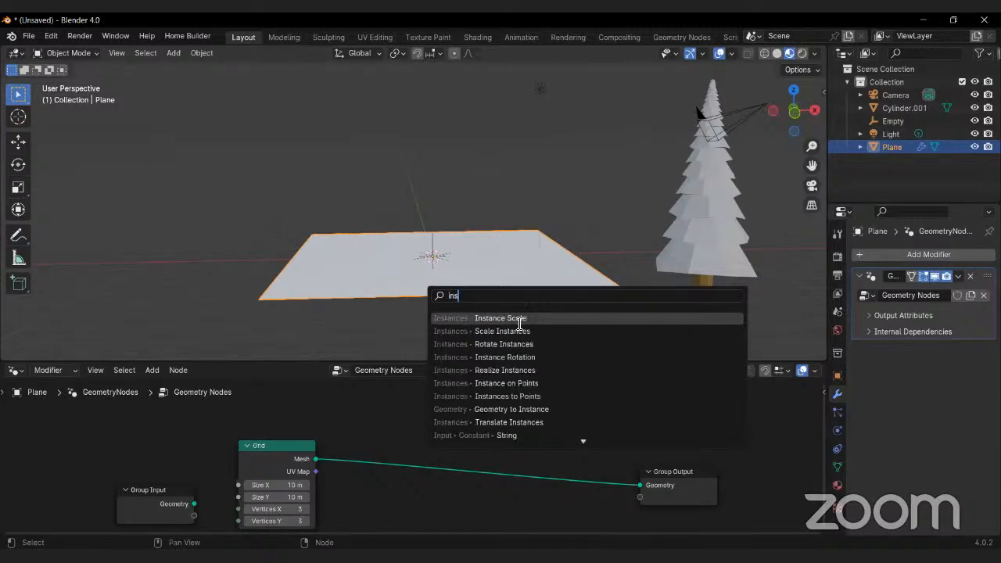
type("t")
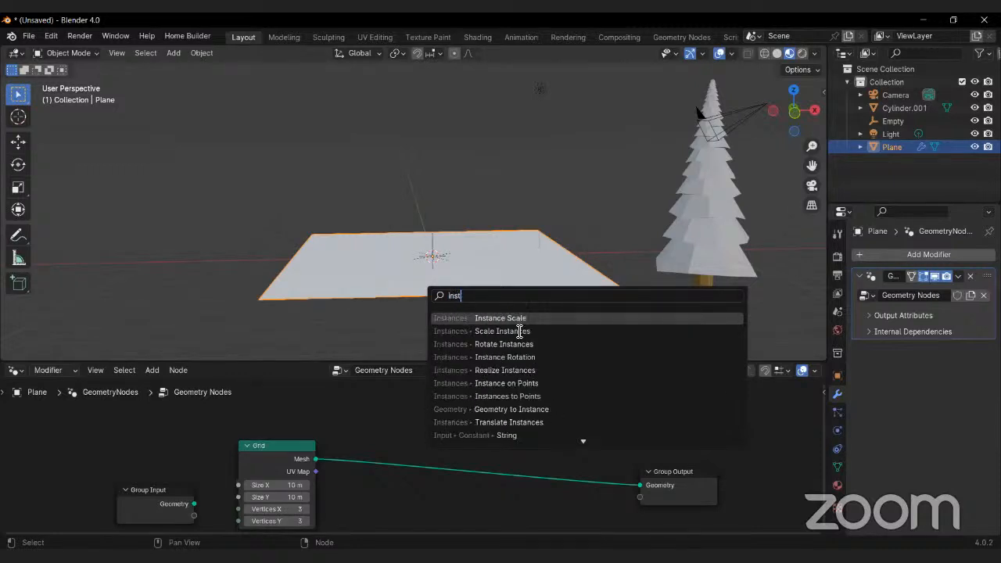
left_click(524, 384)
left_click(395, 388)
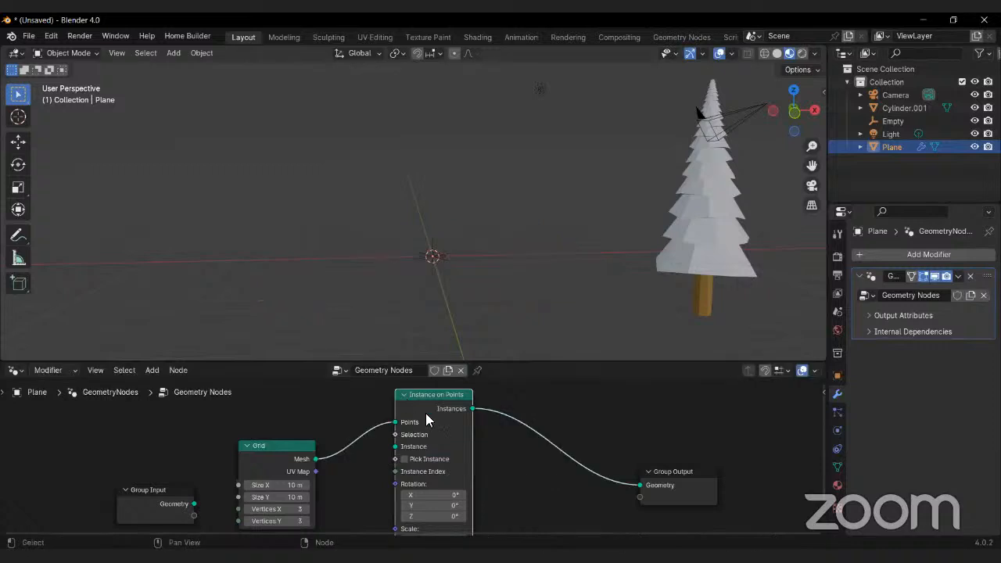
Step: Make the Geometry Node Editor area taller and bring the Instance on Points node's inputs into view
scroll(467, 454, "down", 1)
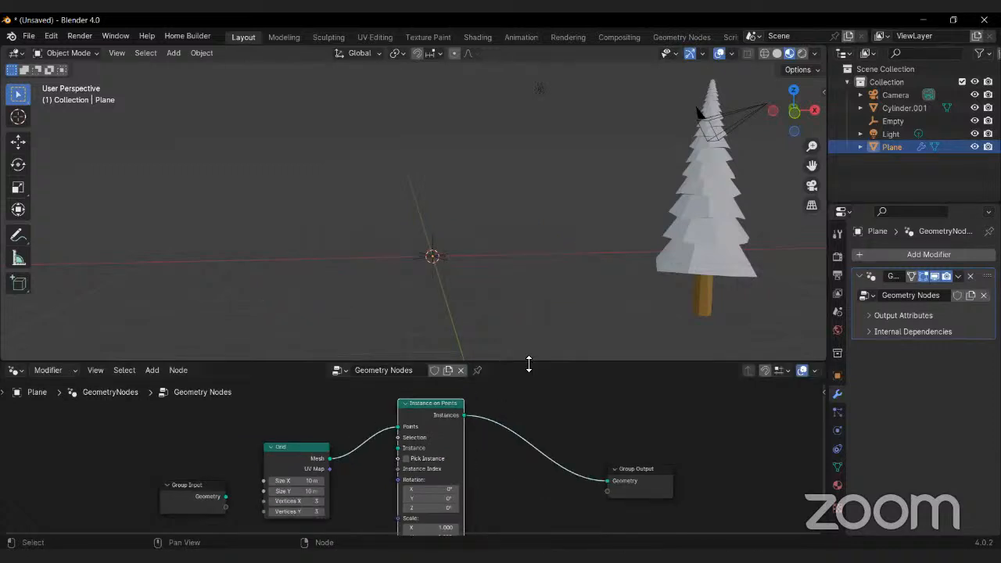
left_click_drag(528, 363, 537, 335)
scroll(452, 405, "up", 1)
scroll(452, 399, "up", 1)
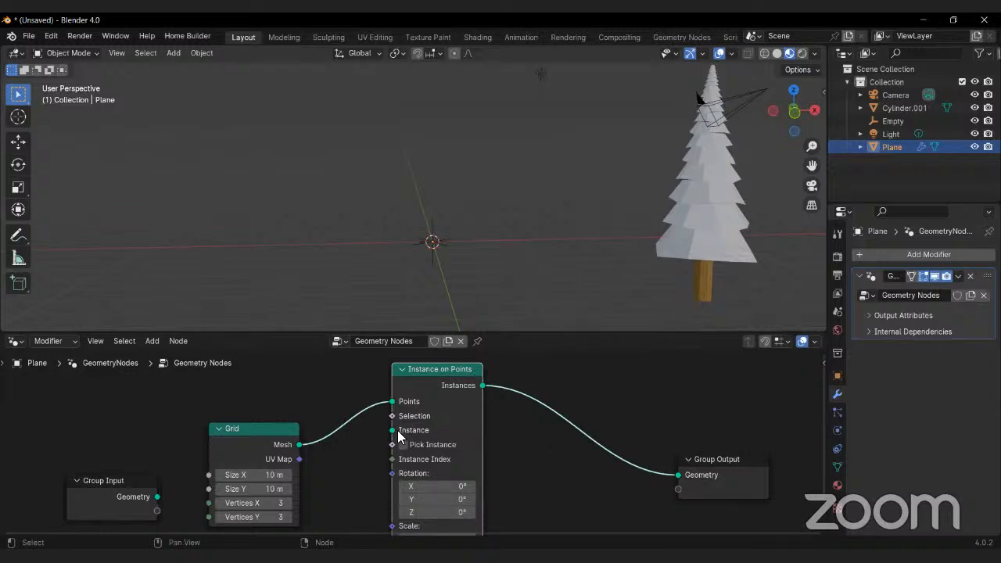
middle_click_drag(384, 432, 433, 467)
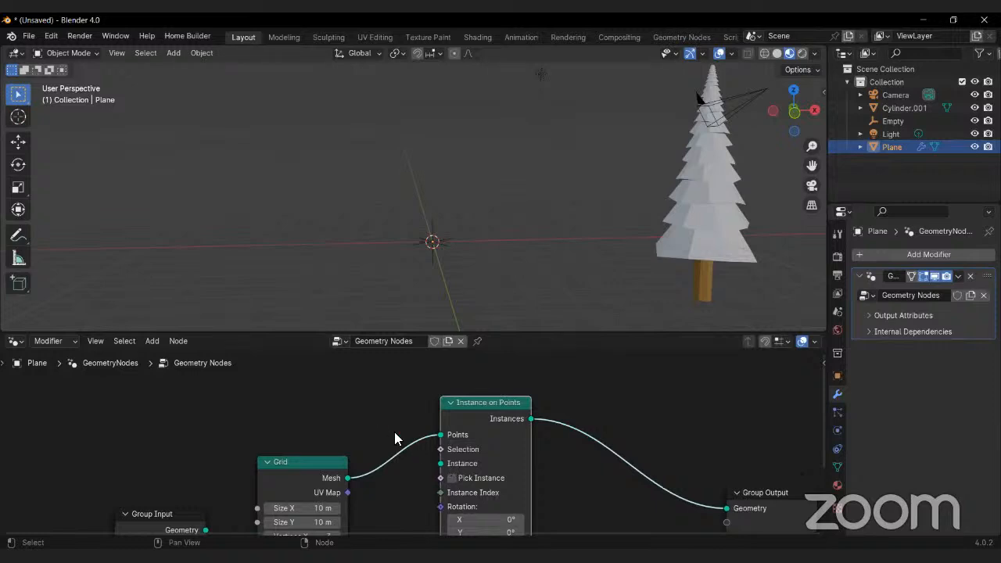
Step: Add an Object Info node feeding its Geometry into the Instance on Points node's Instance input, with Cylinder.001 as its object
left_click_drag(441, 463, 401, 481)
key("Escape")
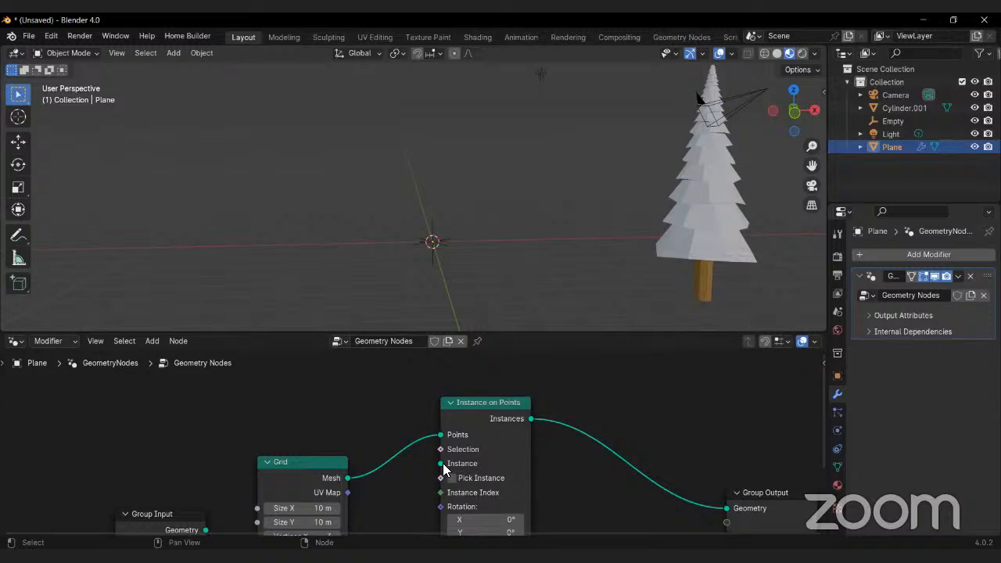
left_click_drag(441, 463, 436, 465)
left_click_drag(395, 429, 370, 405)
type("obje")
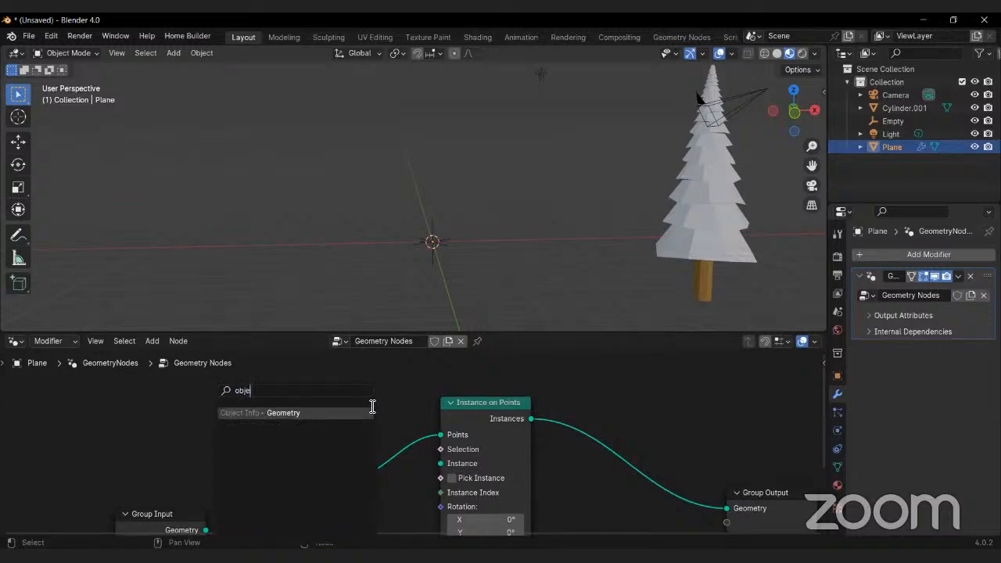
key("Return")
left_click(367, 396)
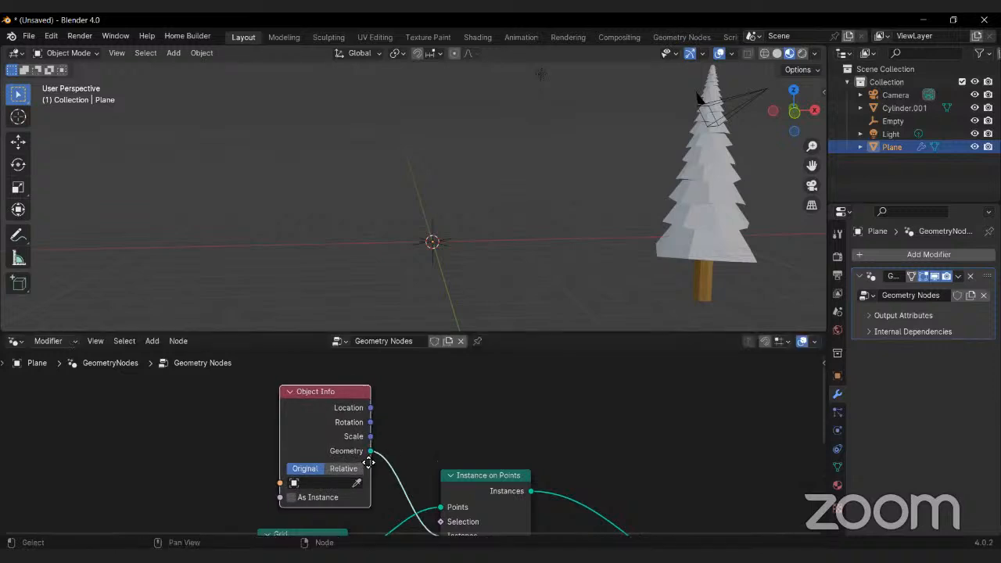
middle_click_drag(369, 463, 443, 439)
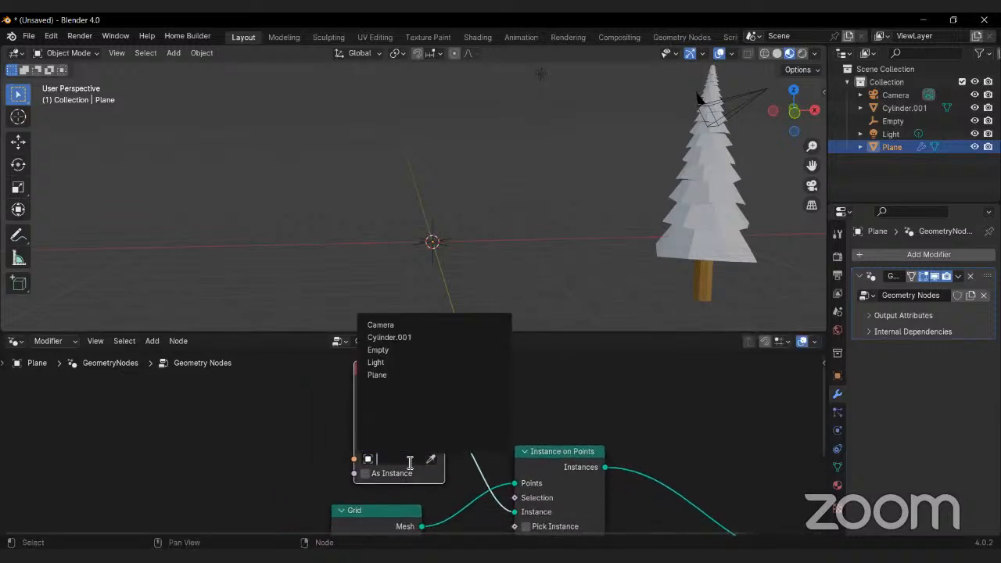
left_click(408, 337)
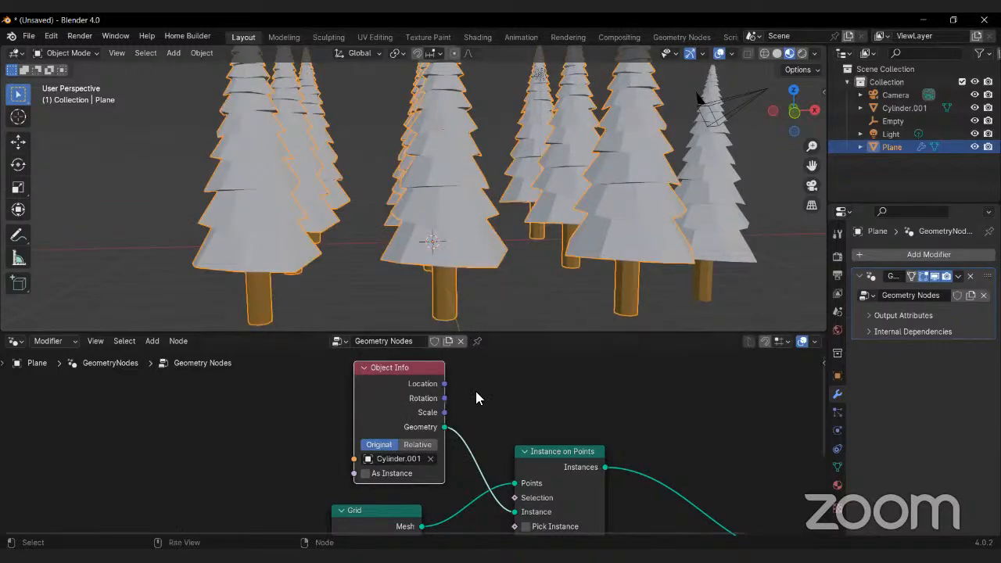
Step: Move the original pine tree along the X axis, farther away from the instanced trees
middle_click_drag(493, 263, 467, 244)
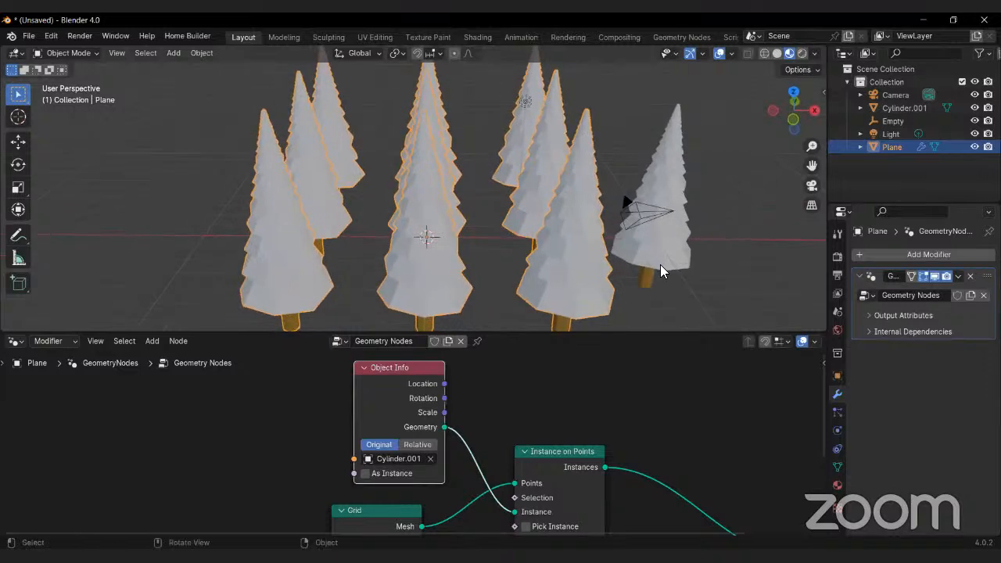
left_click(660, 264)
key("g")
key("x")
left_click(710, 264)
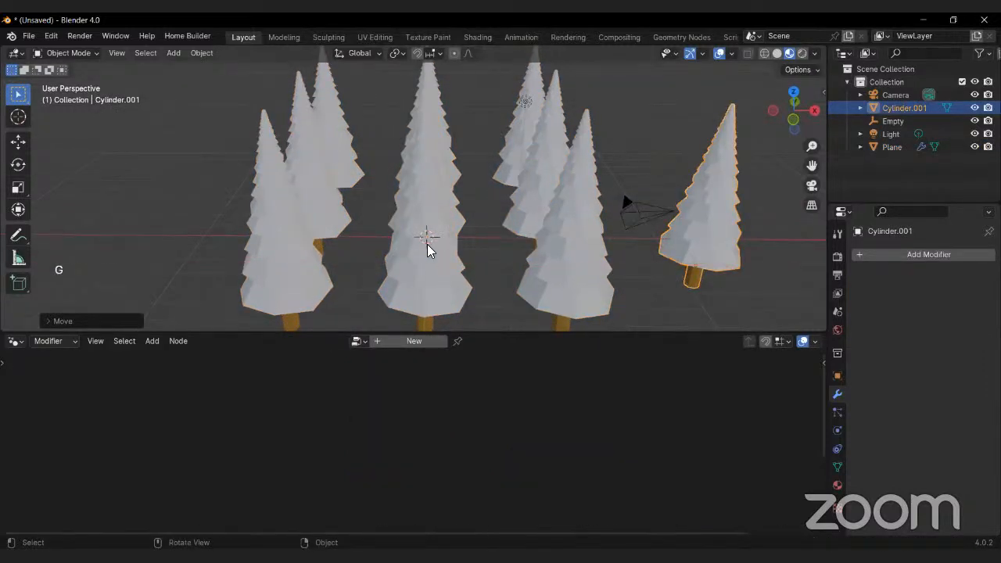
Step: Select the instanced trees and move the Group Input and Grid nodes away from Instance on Points to make room between them
left_click(428, 249)
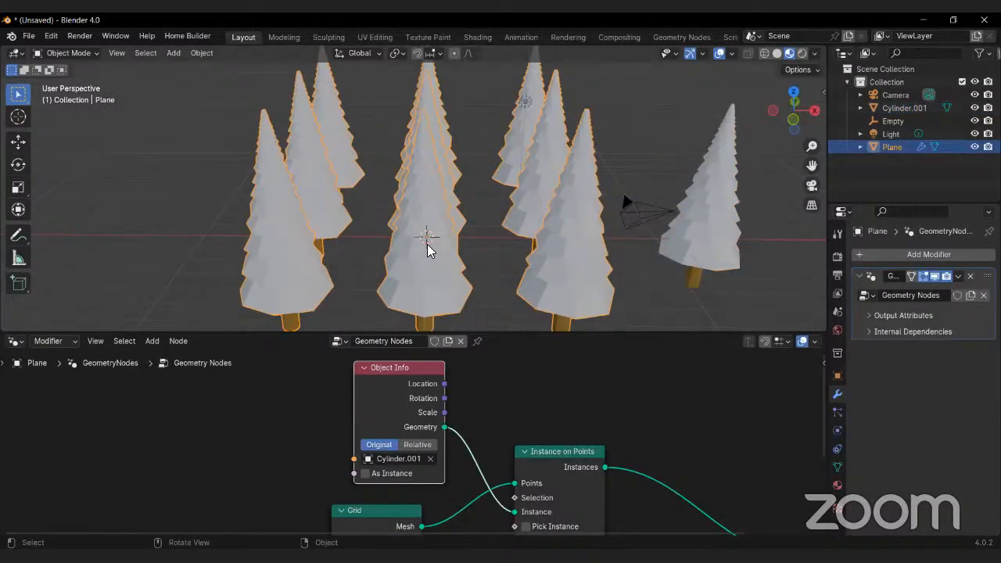
scroll(428, 248, "down", 4)
middle_click_drag(427, 242, 421, 196)
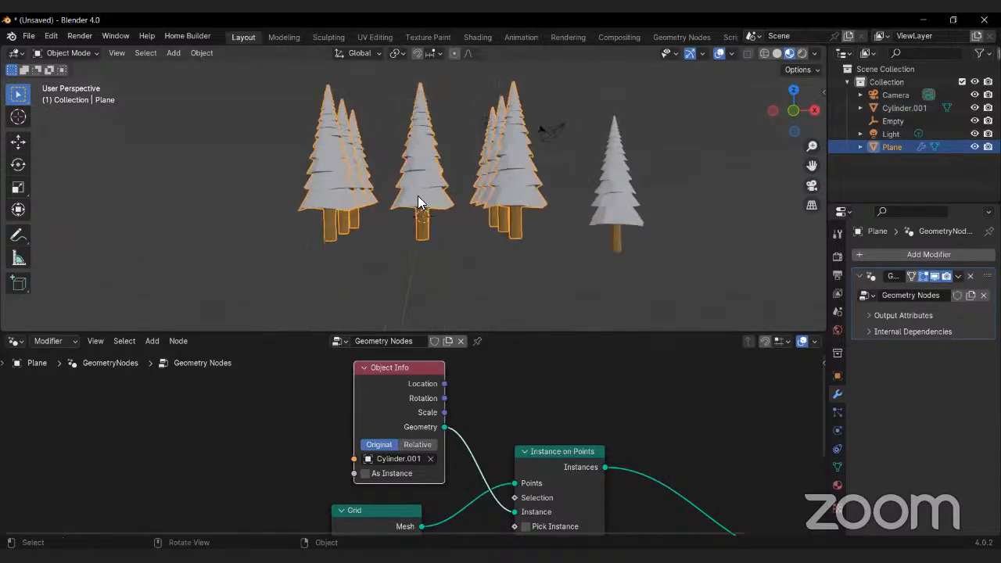
scroll(418, 196, "up", 2)
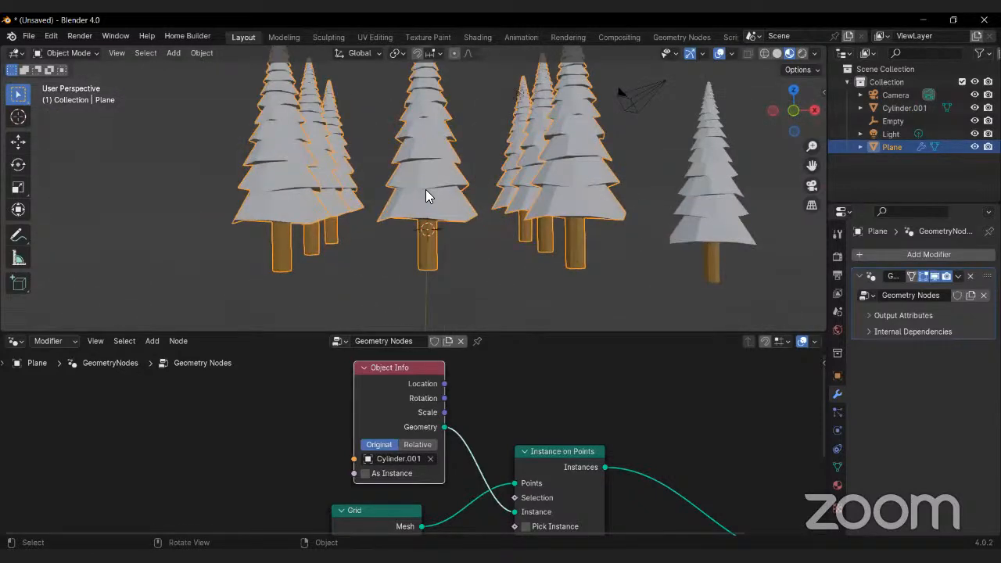
middle_click_drag(463, 209, 468, 244)
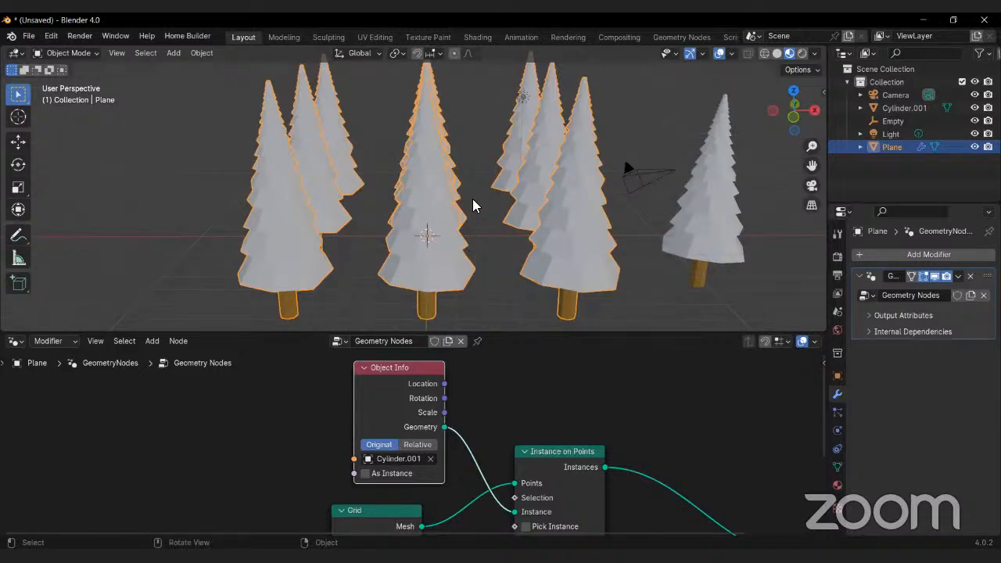
mouse_move(472, 206)
middle_mouse_down()
mouse_move(476, 226)
mouse_move(490, 217)
mouse_move(472, 212)
mouse_move(479, 220)
middle_mouse_up()
scroll(500, 478, "down", 2)
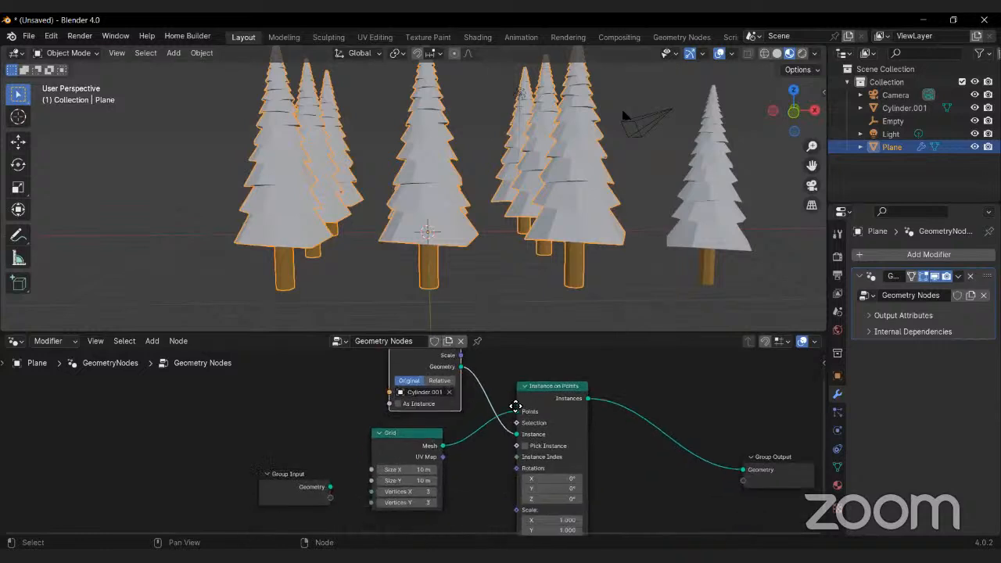
middle_click_drag(516, 407, 522, 392)
left_click_drag(305, 457, 223, 461)
left_click_drag(405, 422, 323, 439)
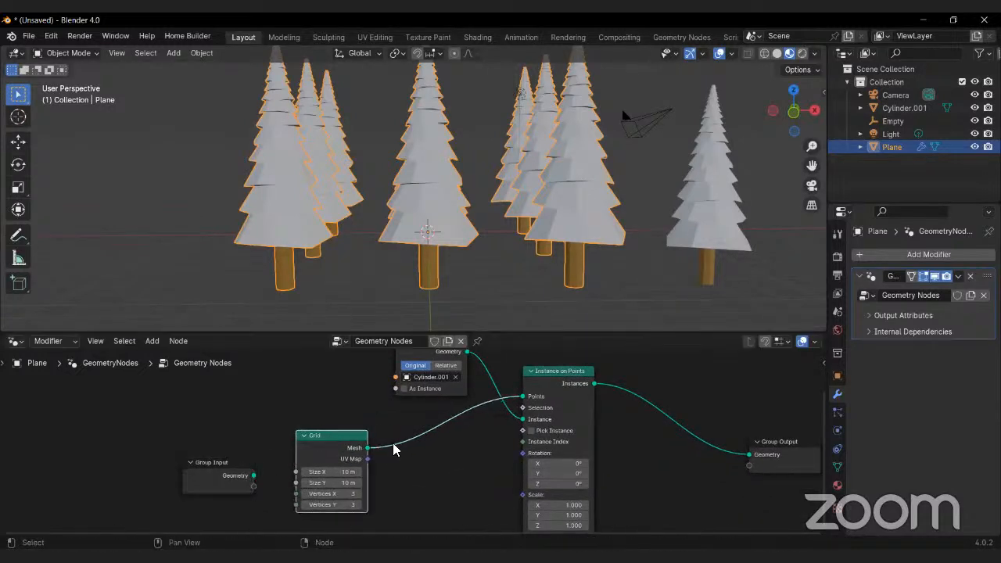
Step: Insert a Distribute Points on Faces node on the link between the Grid and Instance on Points nodes
key("shift+a")
left_click(410, 299)
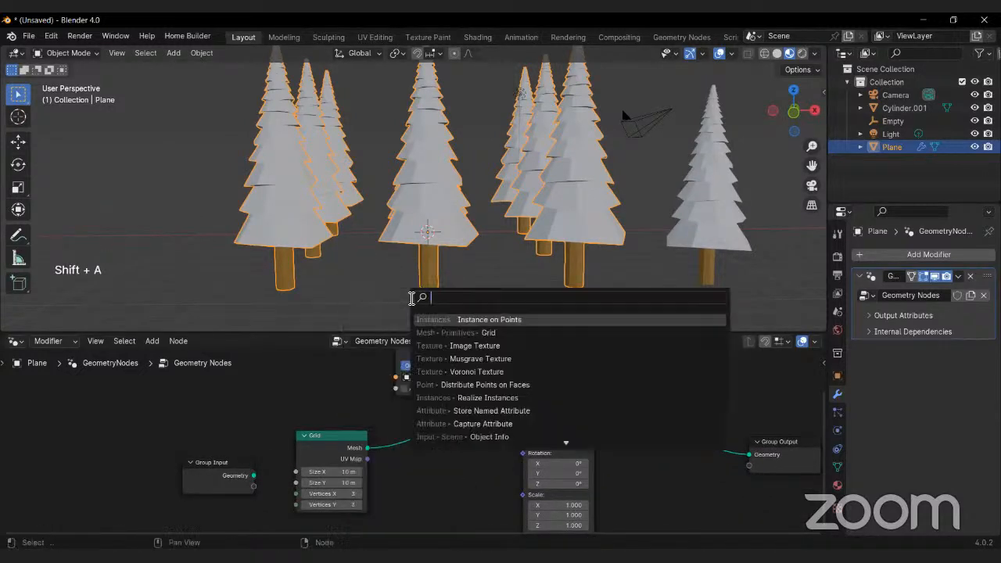
type("d")
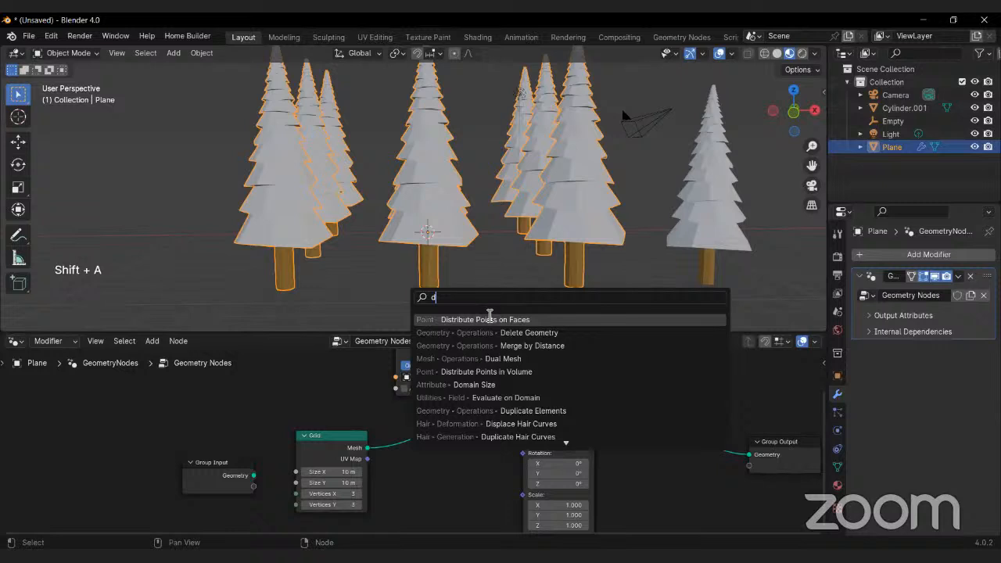
left_click(490, 320)
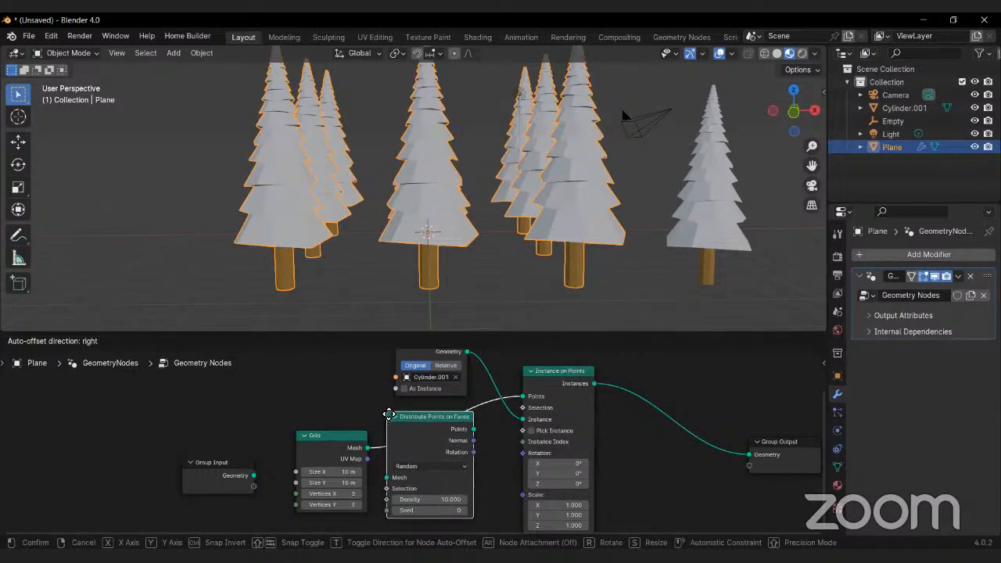
left_click(391, 415)
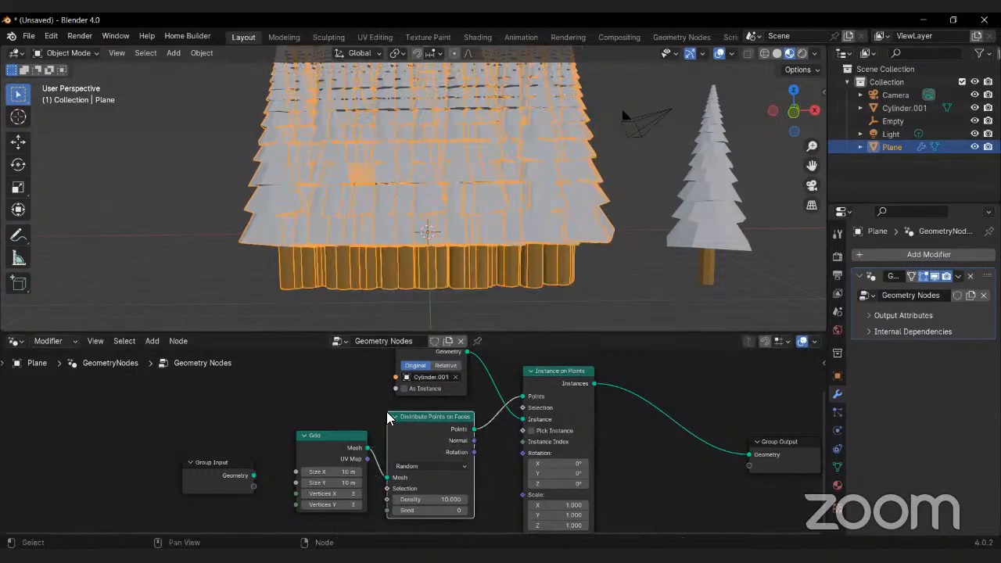
Step: Preview the Points output of Distribute Points on Faces with a Viewer node placed below the Group Output
left_click(464, 420, "ctrl+shift")
left_click_drag(559, 432, 746, 494)
middle_click_drag(490, 215, 486, 185)
scroll(479, 273, "up", 5)
scroll(479, 272, "down", 1)
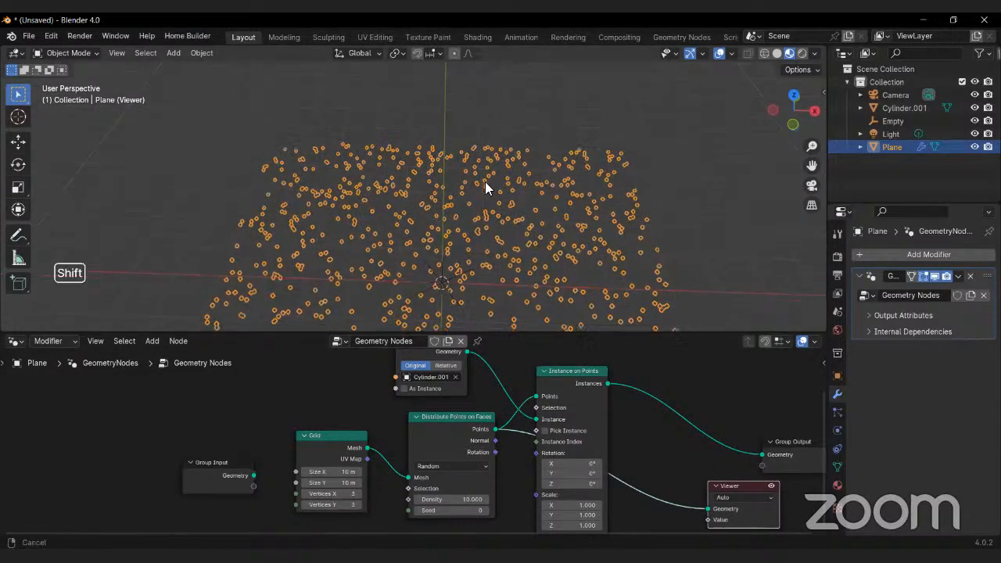
scroll(478, 491, "up", 3)
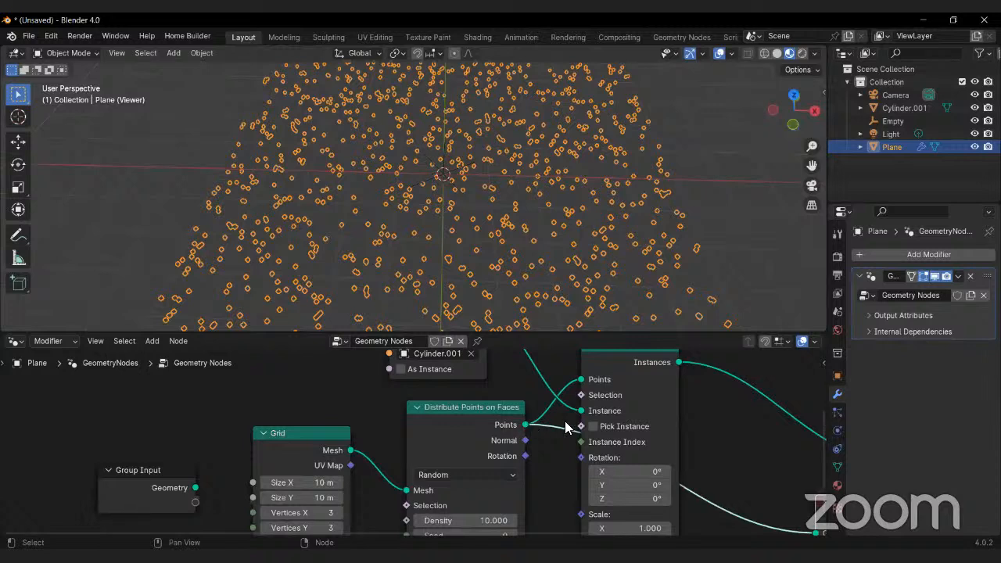
middle_click_drag(534, 410, 382, 457)
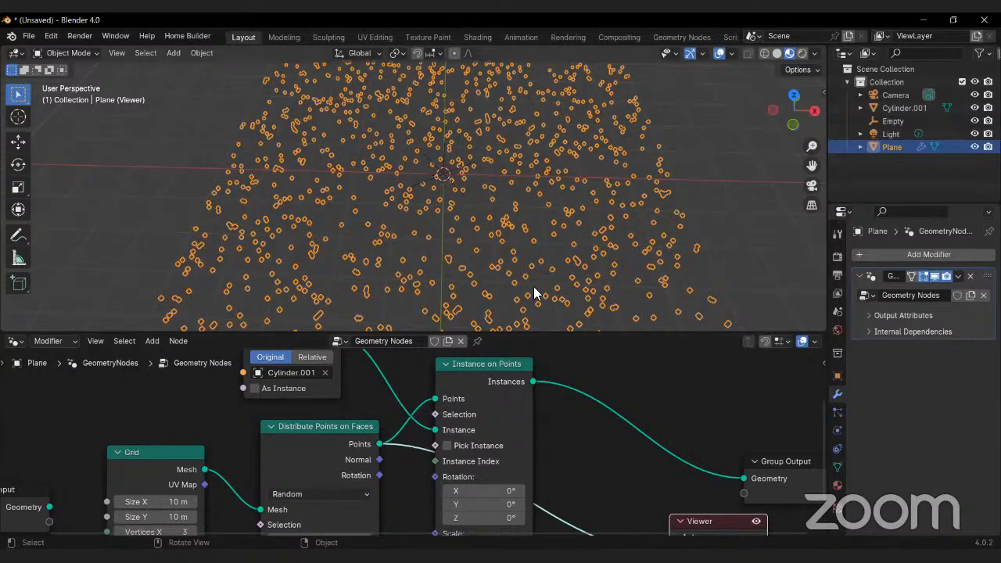
middle_click_drag(374, 433, 468, 396)
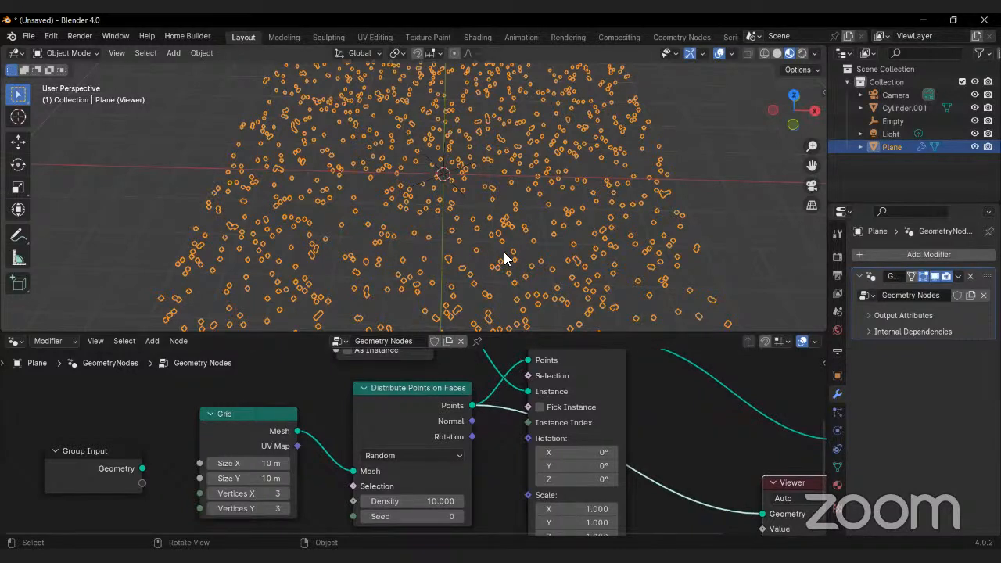
Step: Switch the point distribution method to Poisson Disk and set Distance Min to 1.4 m
left_click(399, 456)
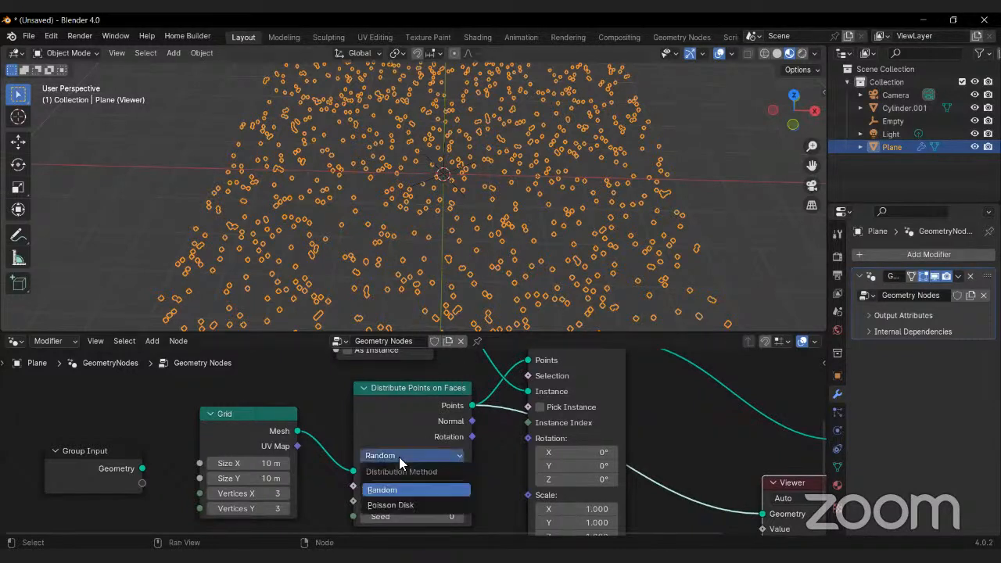
left_click(399, 506)
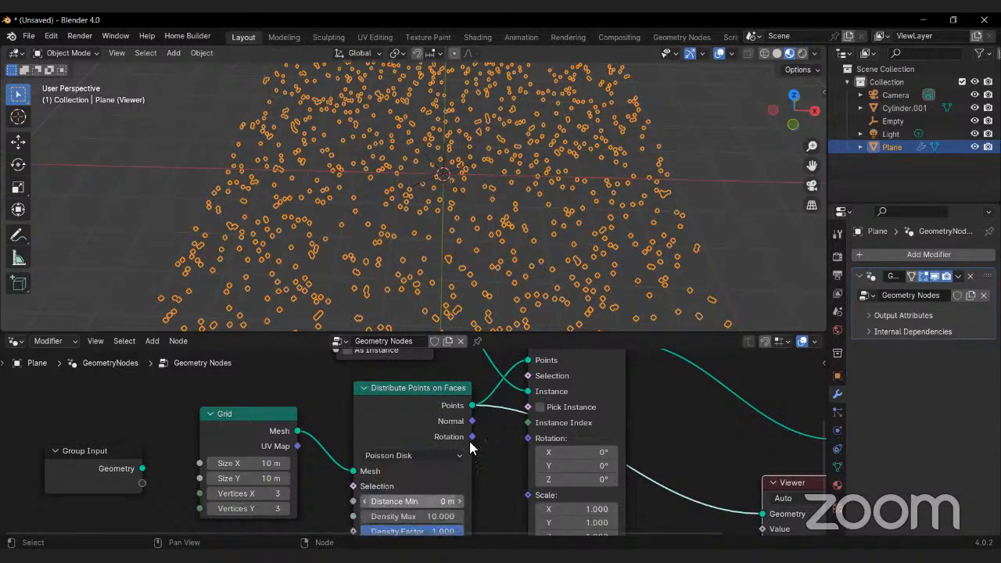
middle_click_drag(501, 454, 543, 425)
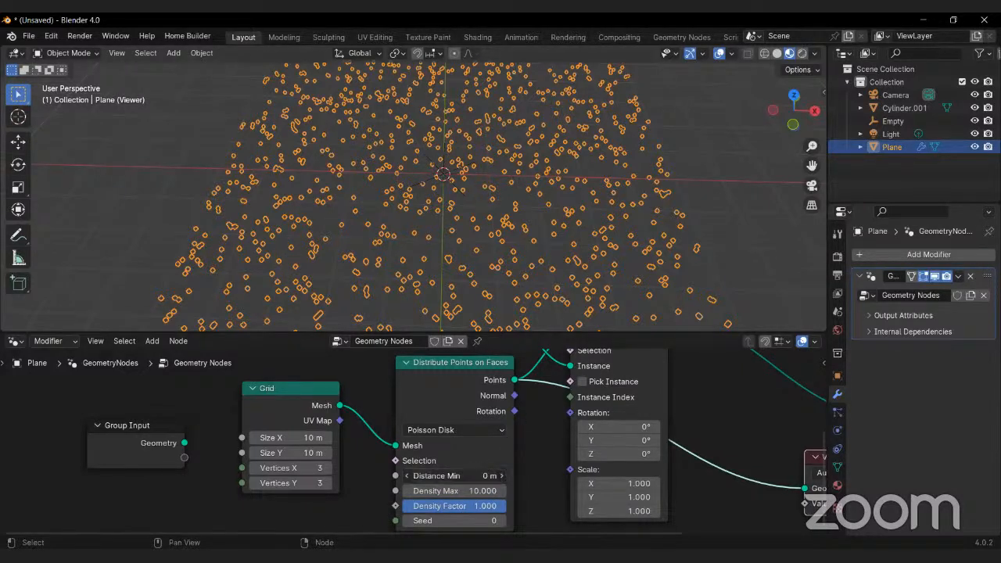
left_click_drag(454, 476, 489, 476)
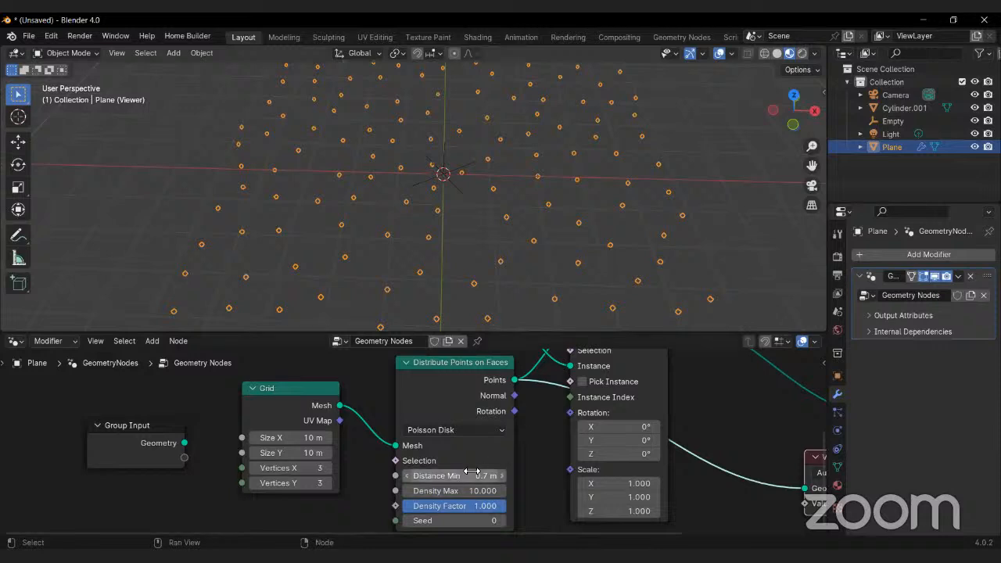
left_click_drag(453, 476, 509, 476)
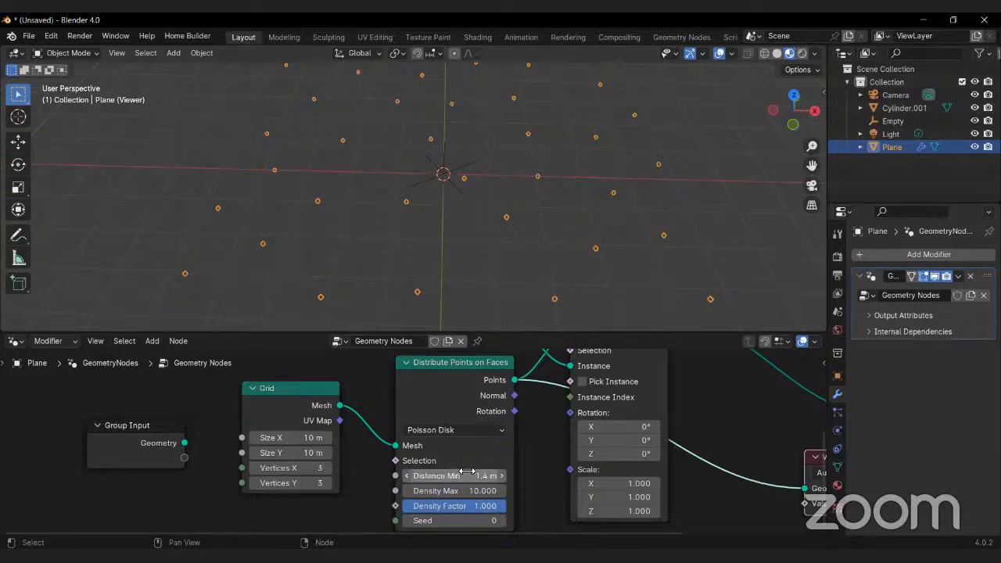
Step: Switch the Viewer to the Instances output of Instance on Points to preview the scattered trees
scroll(518, 457, "down", 4)
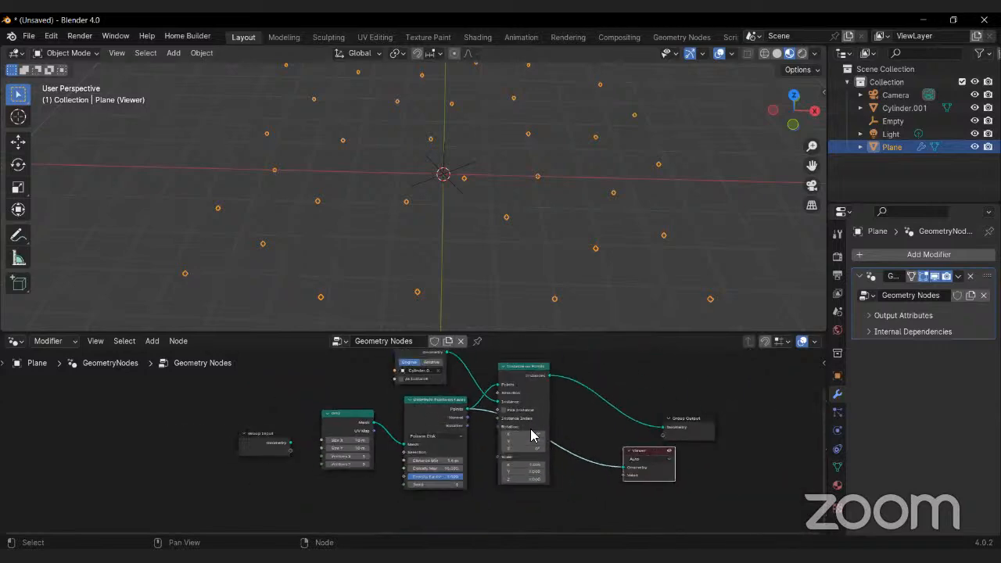
left_click(493, 391, "ctrl+shift")
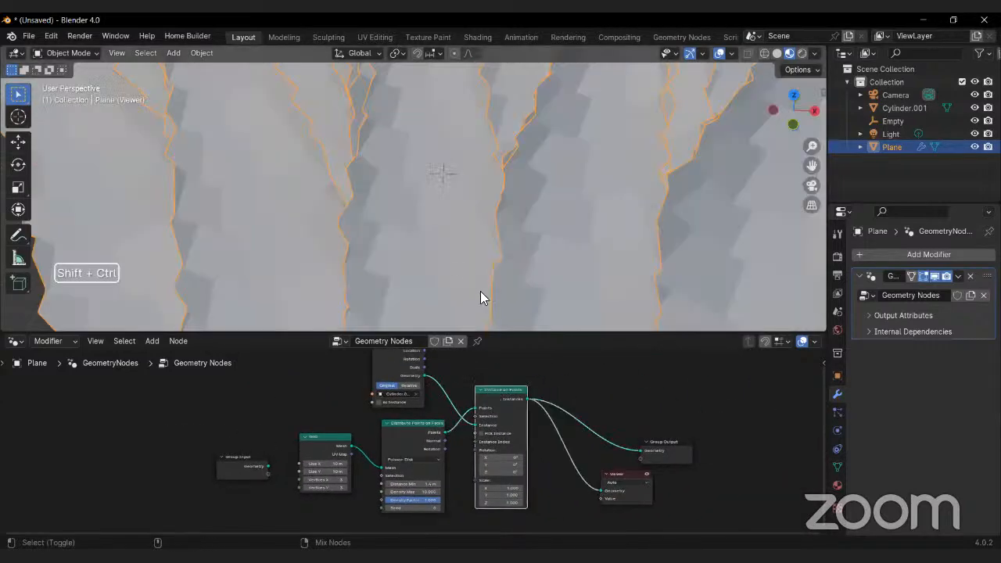
scroll(484, 249, "down", 6)
middle_click_drag(485, 232, 495, 277)
scroll(321, 478, "up", 2)
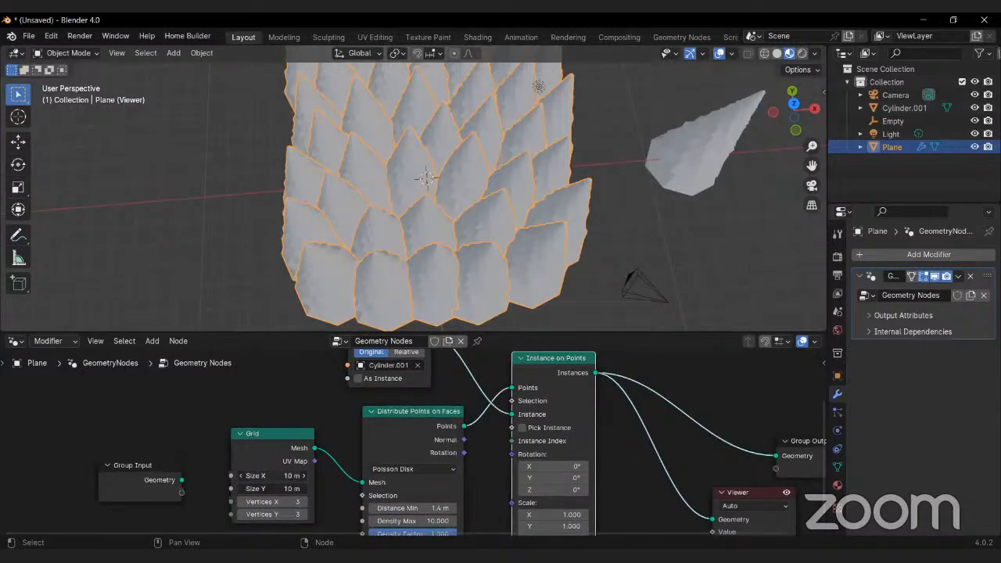
Step: Set Distance Min on the Distribute Points on Faces node to 3 m, keeping the Grid size at 10 m
mouse_move(261, 475)
left_mouse_down()
mouse_move(286, 476)
mouse_move(258, 475)
left_mouse_up()
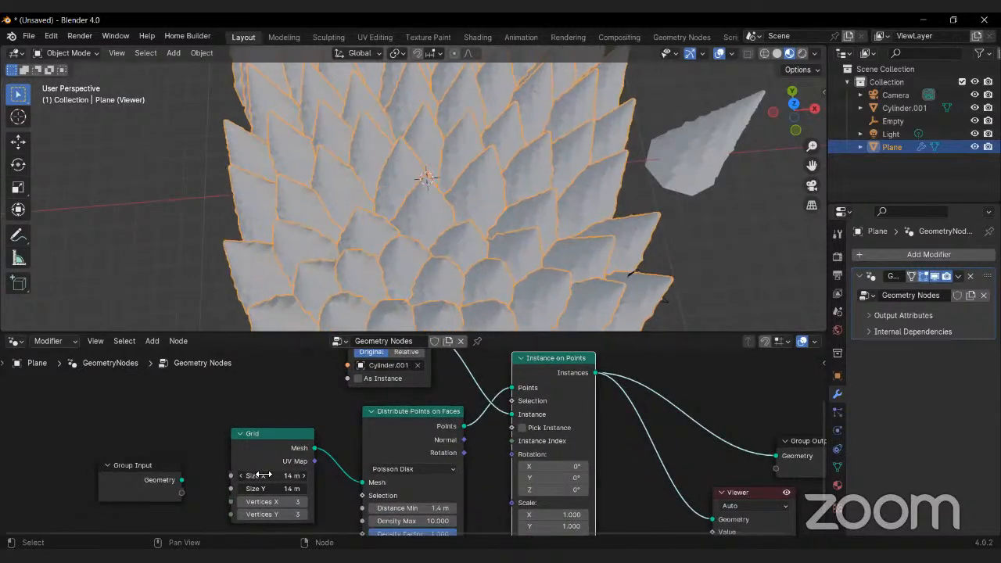
key("ctrl+z")
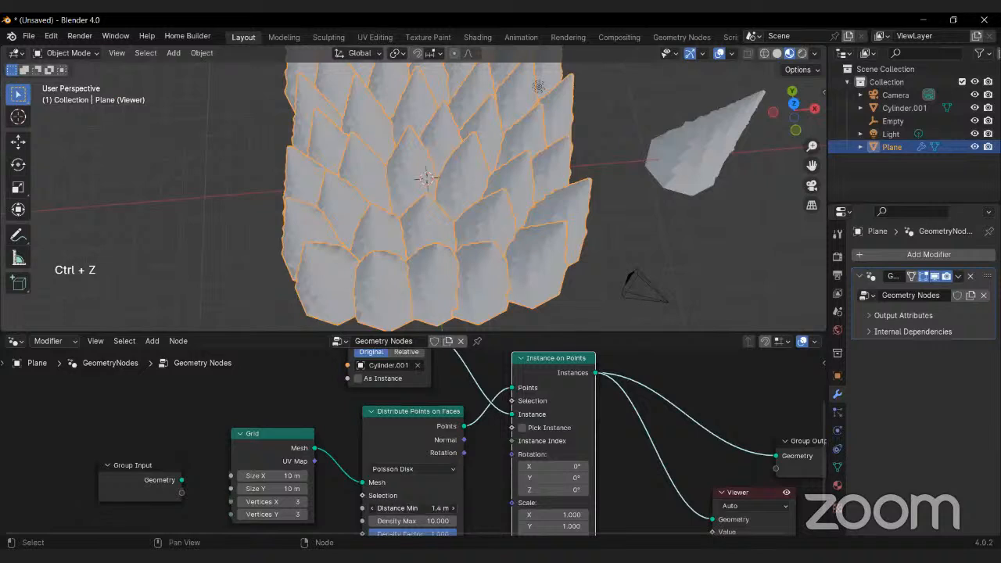
left_click_drag(413, 508, 447, 508)
middle_click_drag(465, 274, 459, 238)
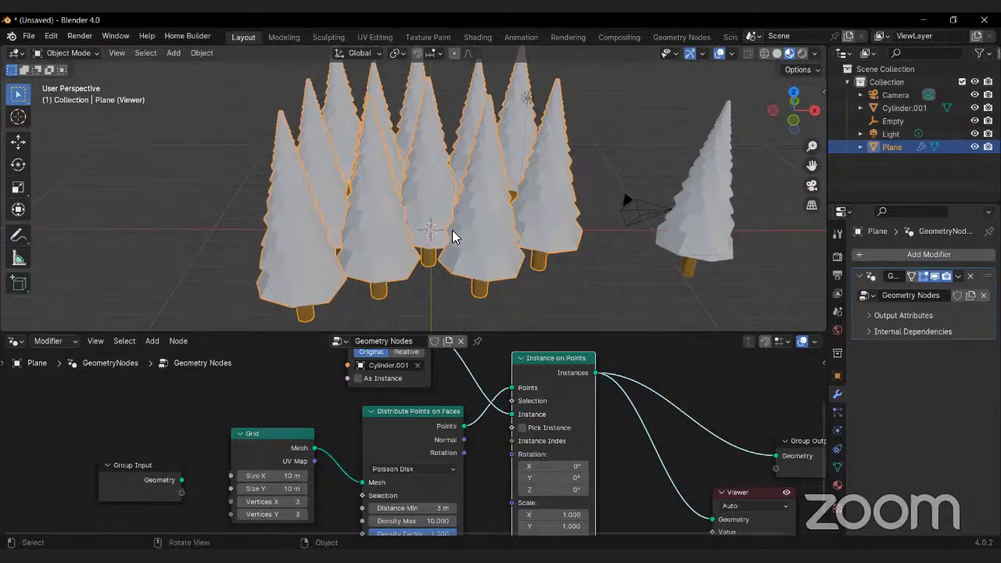
scroll(454, 224, "down", 1)
middle_click_drag(543, 489, 529, 396)
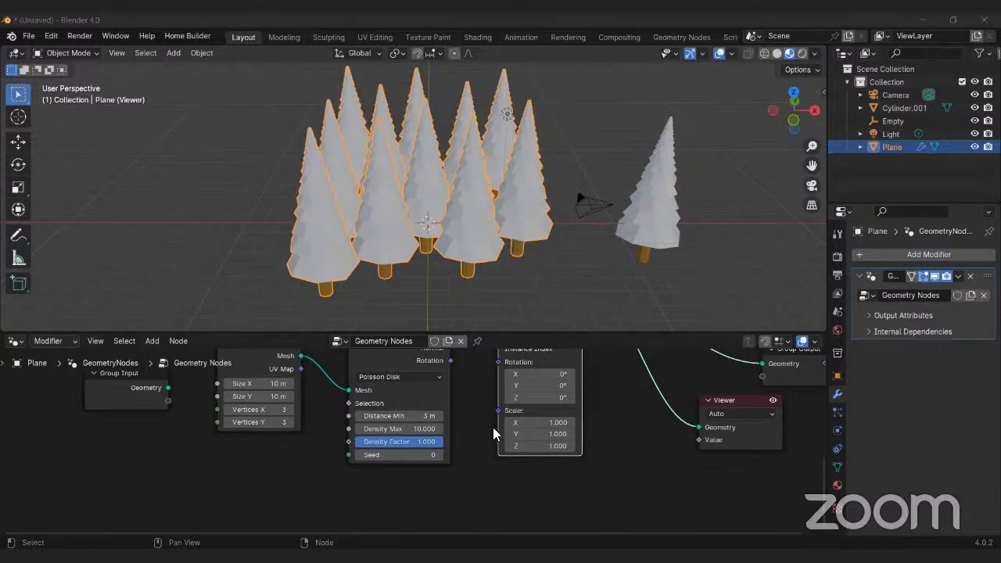
Step: Try a Scale value of 1.8 on the Instance on Points node and undo the change
middle_click_drag(493, 428, 454, 459)
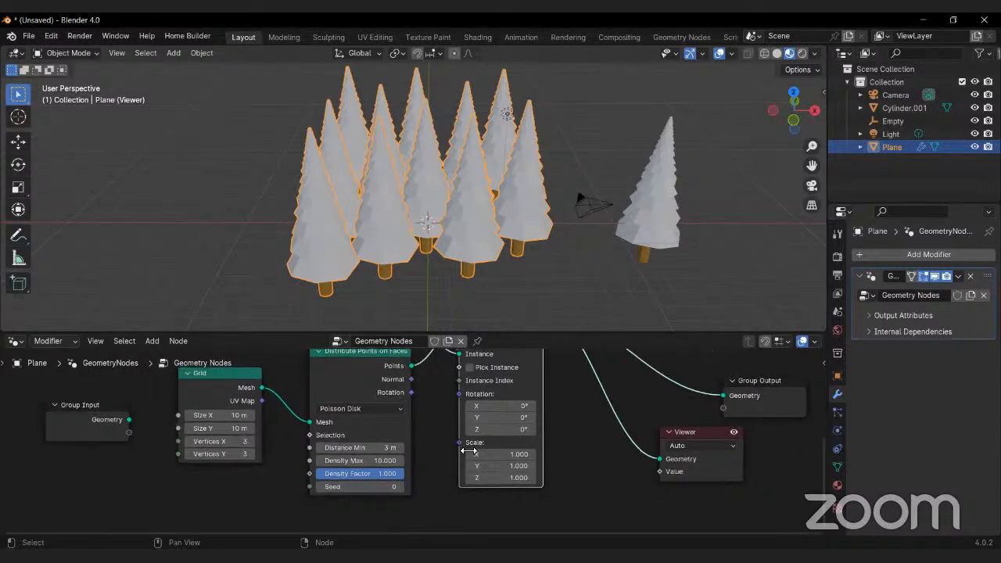
mouse_move(492, 455)
left_mouse_down()
mouse_move(492, 477)
mouse_move(507, 455)
mouse_move(531, 456)
mouse_move(497, 456)
left_mouse_up()
type("1.8")
key("Return")
key("ctrl+z")
Step: Add a Random Value node feeding the Scale input of Instance on Points, placed below Distribute Points on Faces
middle_click_drag(454, 458, 488, 388)
left_click_drag(499, 381, 446, 450)
type("ra")
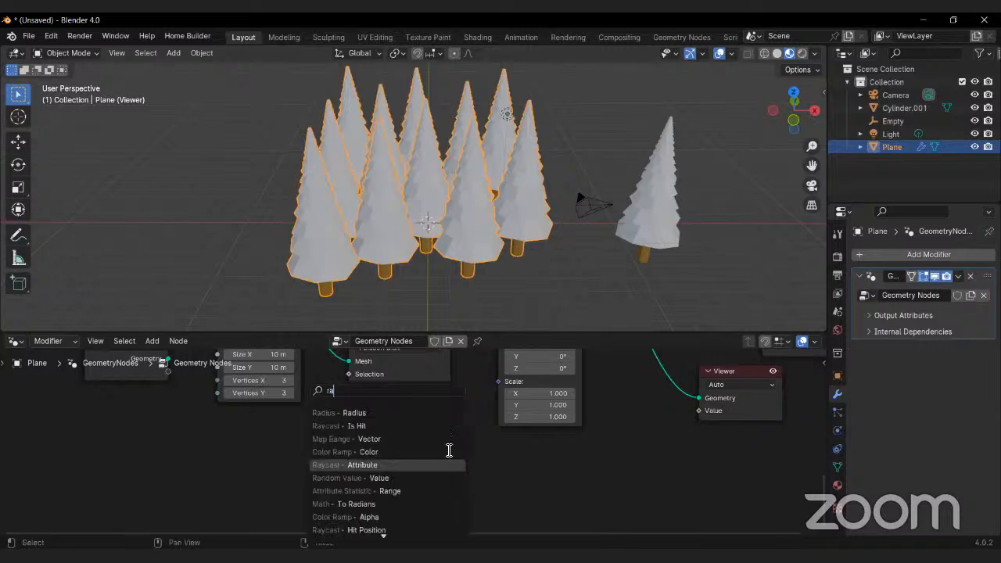
type("nd")
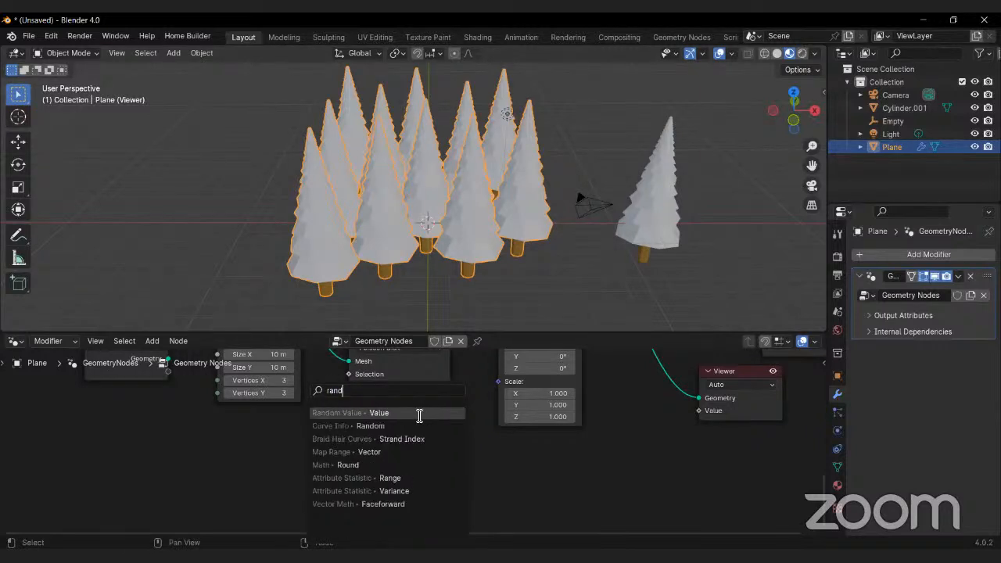
left_click(419, 415)
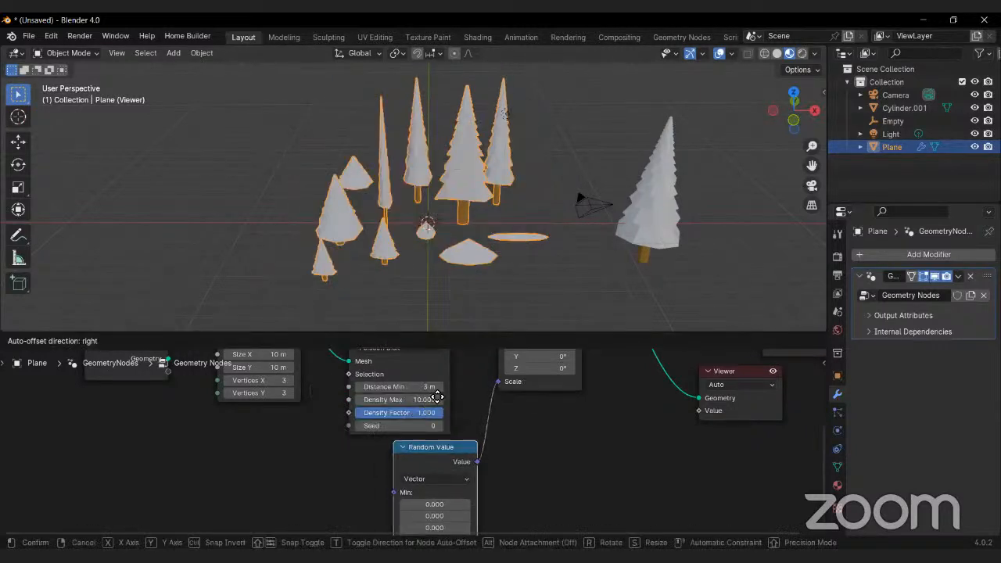
left_click(511, 458)
mouse_move(512, 459)
middle_mouse_down()
mouse_move(530, 413)
mouse_move(528, 384)
mouse_move(501, 443)
middle_mouse_up()
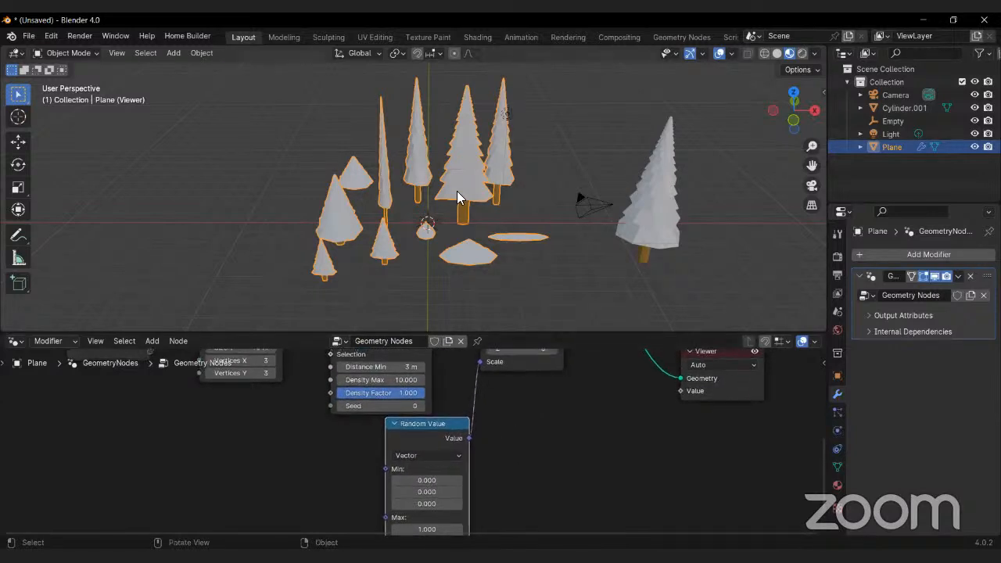
Step: Switch the Random Value node to Float and connect its Value output to the Scale input of Instance on Points
scroll(502, 280, "up", 3)
middle_click_drag(502, 281, 410, 250)
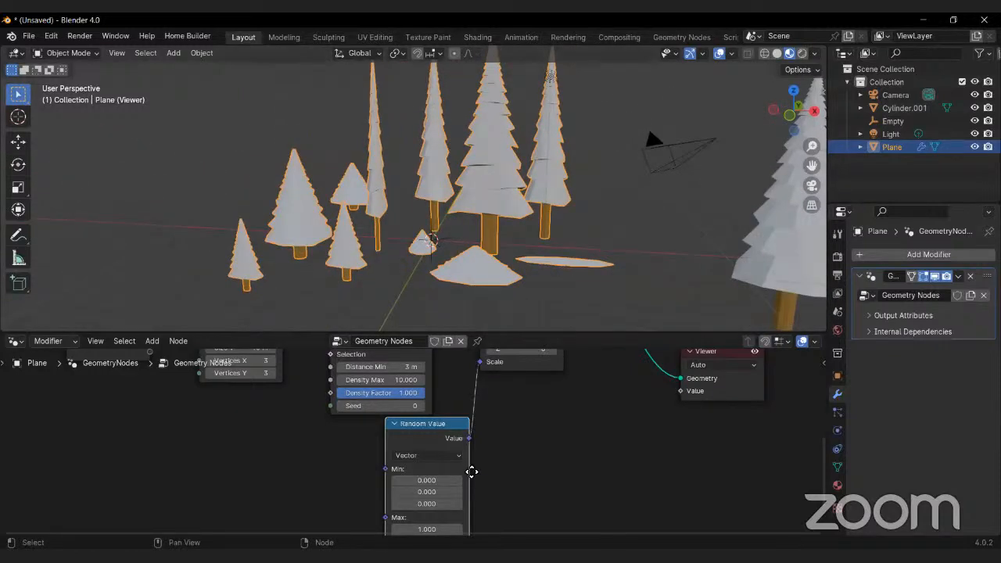
middle_click_drag(471, 471, 467, 402)
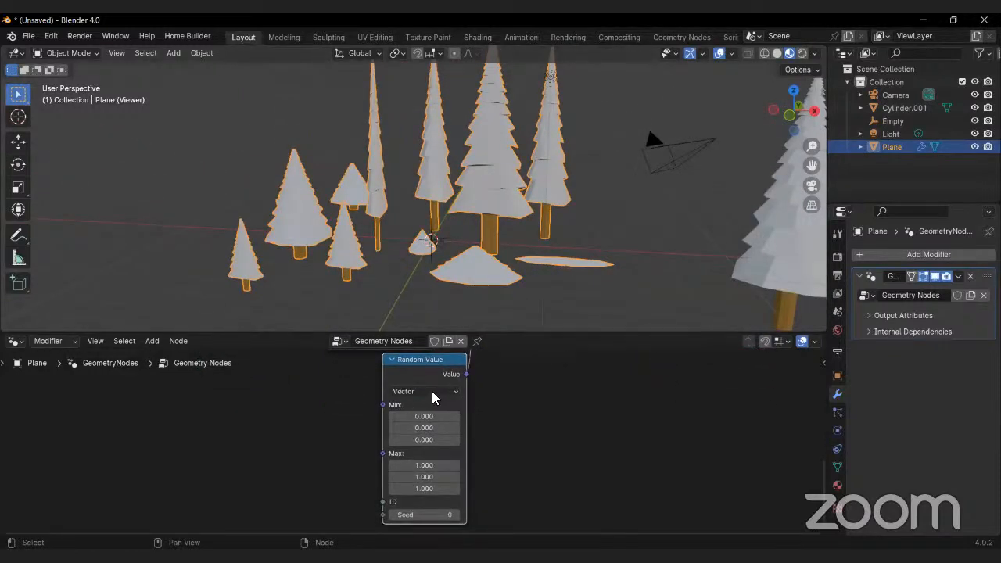
scroll(535, 433, "up", 1)
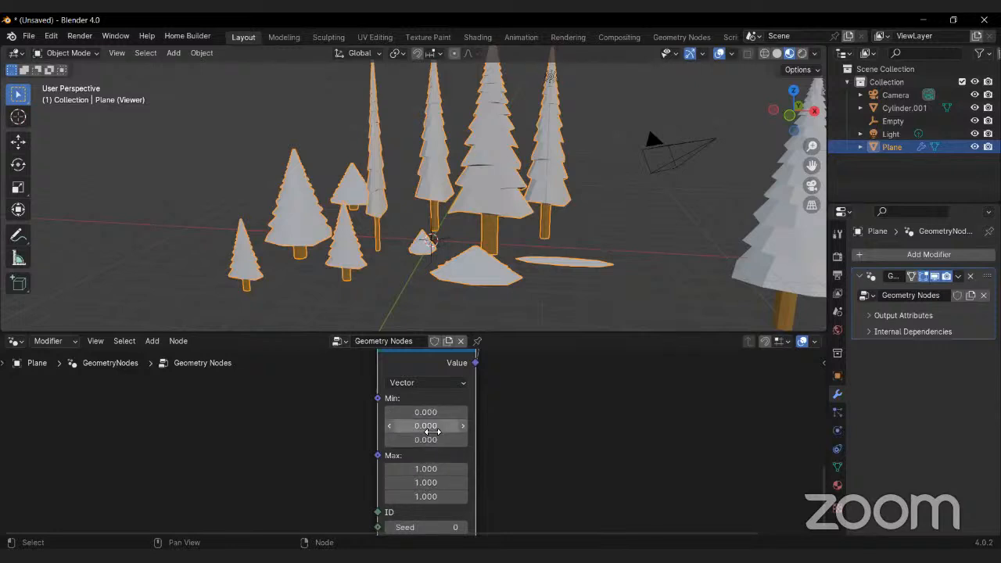
left_click(413, 385)
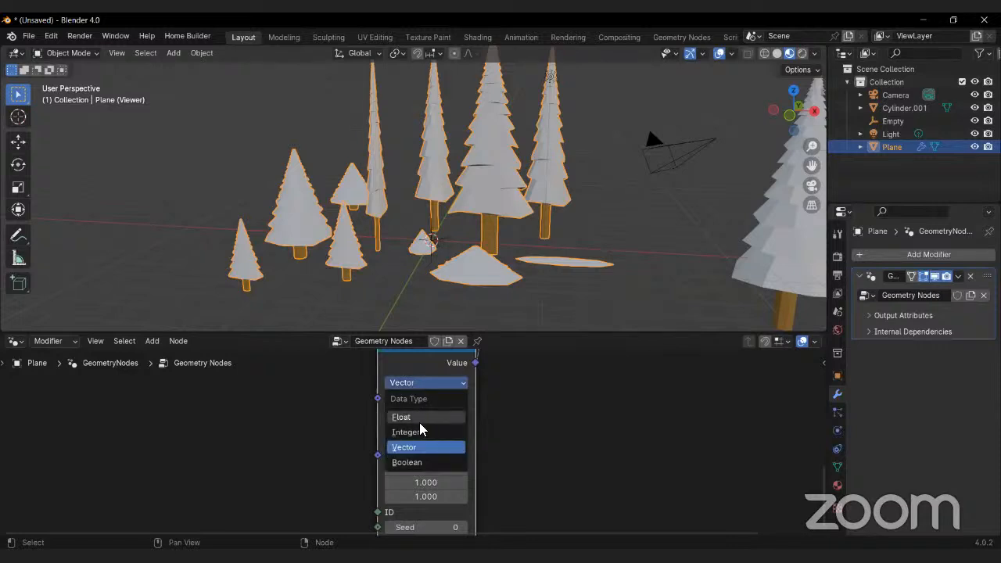
left_click(416, 418)
middle_click_drag(500, 412, 509, 454)
scroll(505, 442, "up", 1)
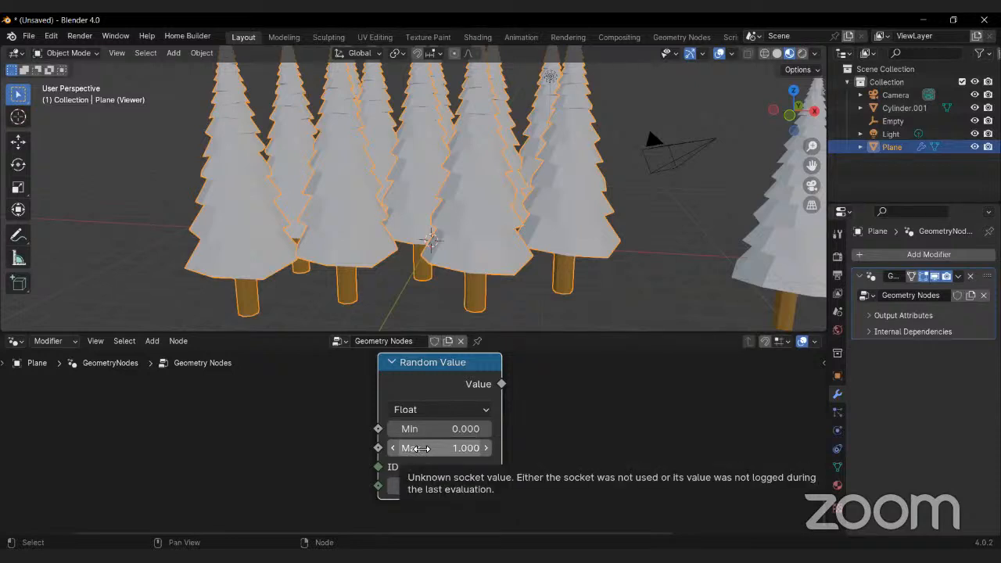
scroll(559, 398, "down", 3)
middle_click_drag(560, 431, 560, 518)
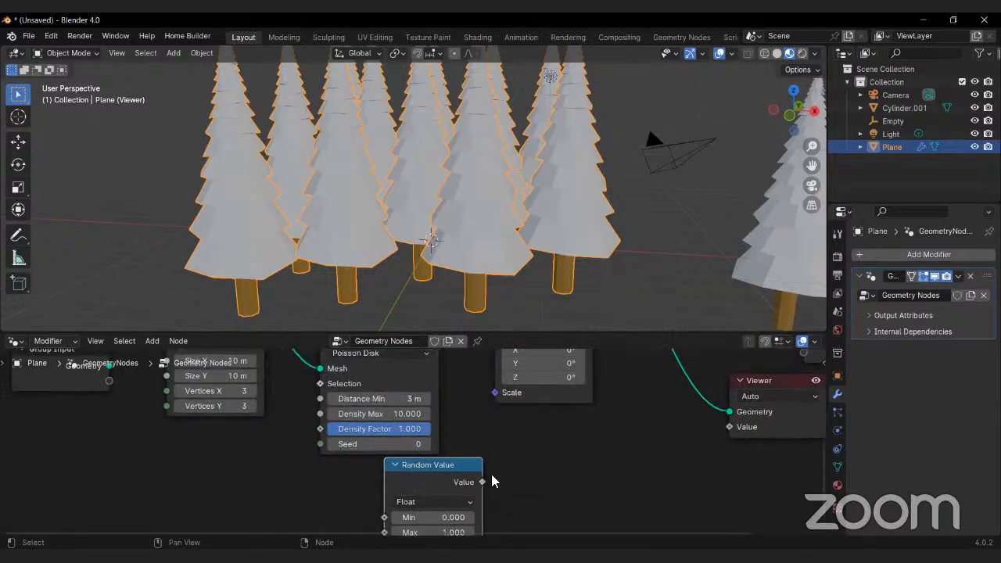
left_click_drag(482, 483, 495, 393)
middle_click_drag(501, 478, 530, 415)
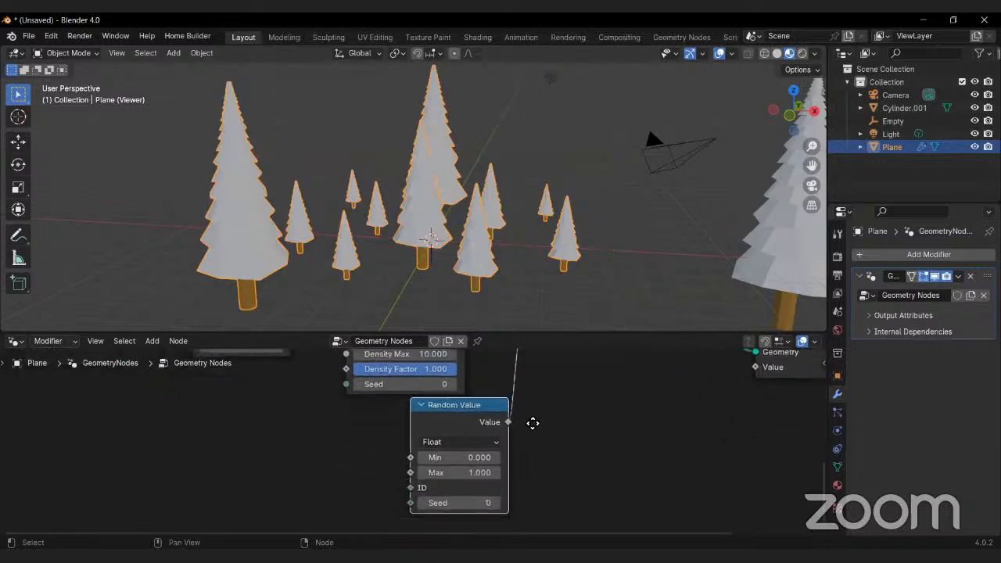
Step: Enlarge the scatter area by setting the Grid node's Size X and Size Y to 24.8 m
left_click_drag(467, 443, 489, 466)
middle_click_drag(418, 178, 419, 225)
middle_click_drag(351, 418, 515, 508)
left_click_drag(385, 434, 457, 448)
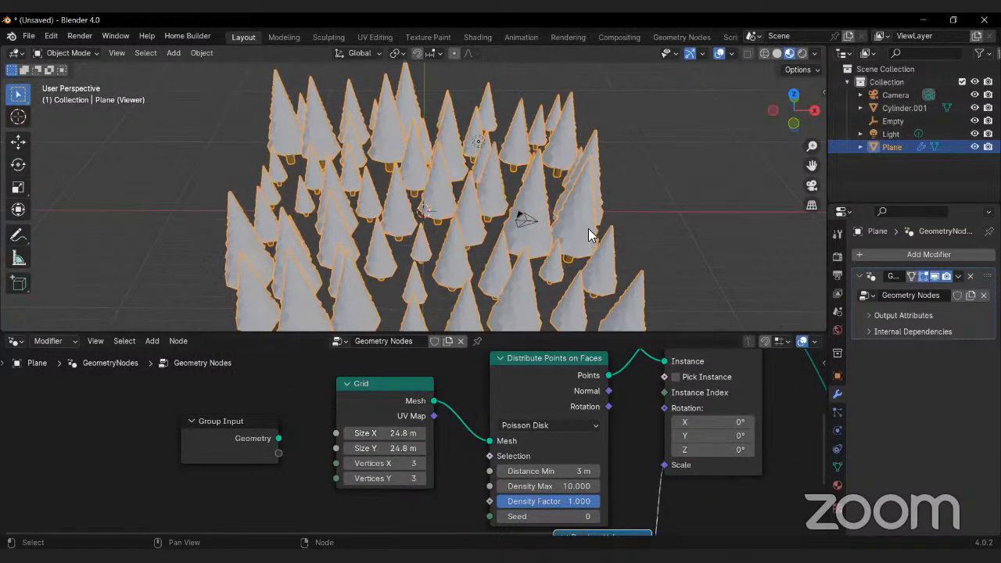
Step: Move the source tree Cylinder.001 out from among the scattered trees, clear of the forest
left_click(895, 109)
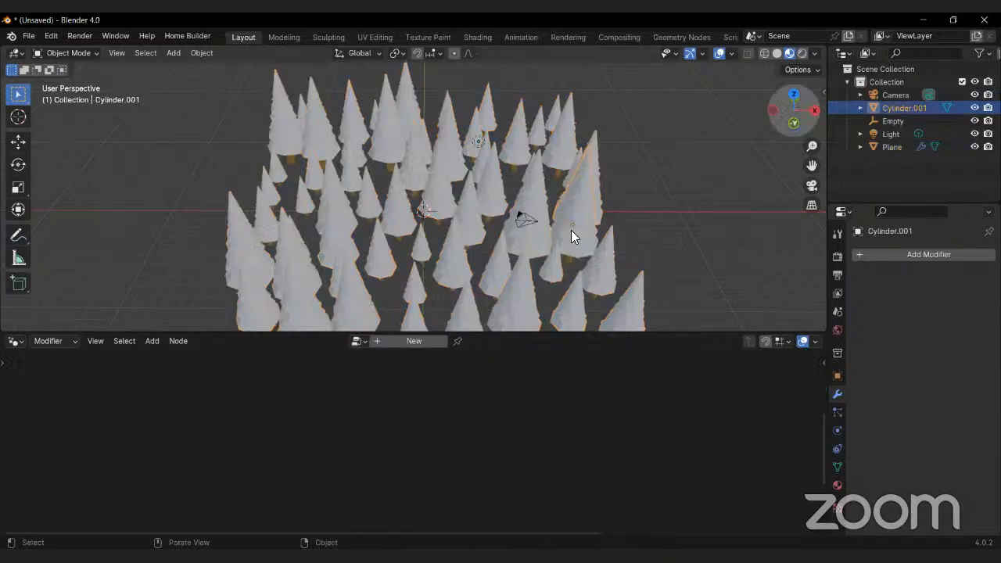
key("g")
left_click(630, 236)
middle_click_drag(553, 231, 474, 212)
scroll(473, 211, "up", 3)
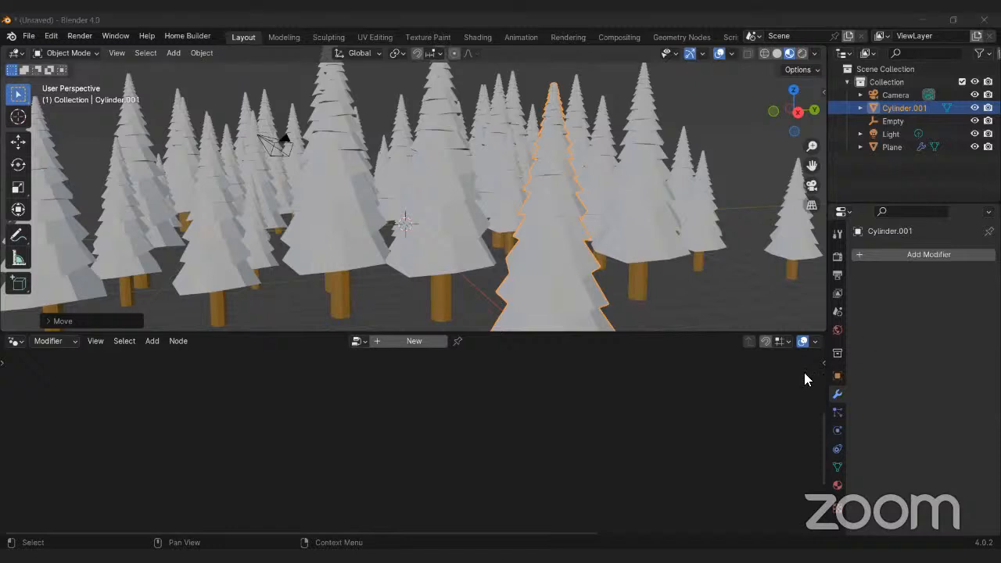
left_click(550, 294)
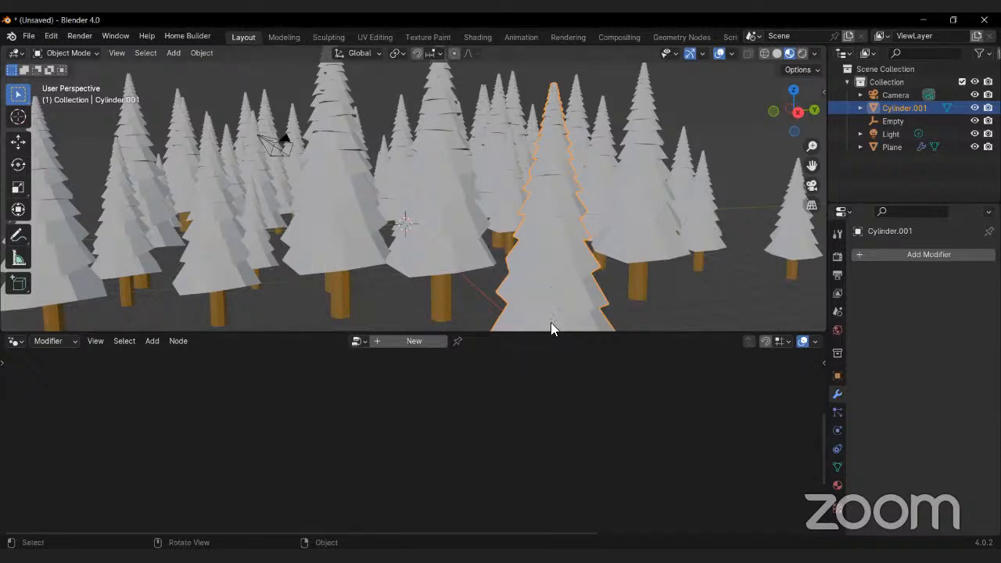
Step: Switch the node editor to the Shader Editor and make the foliage material Material.001 of Cylinder.001 active
left_click(11, 342)
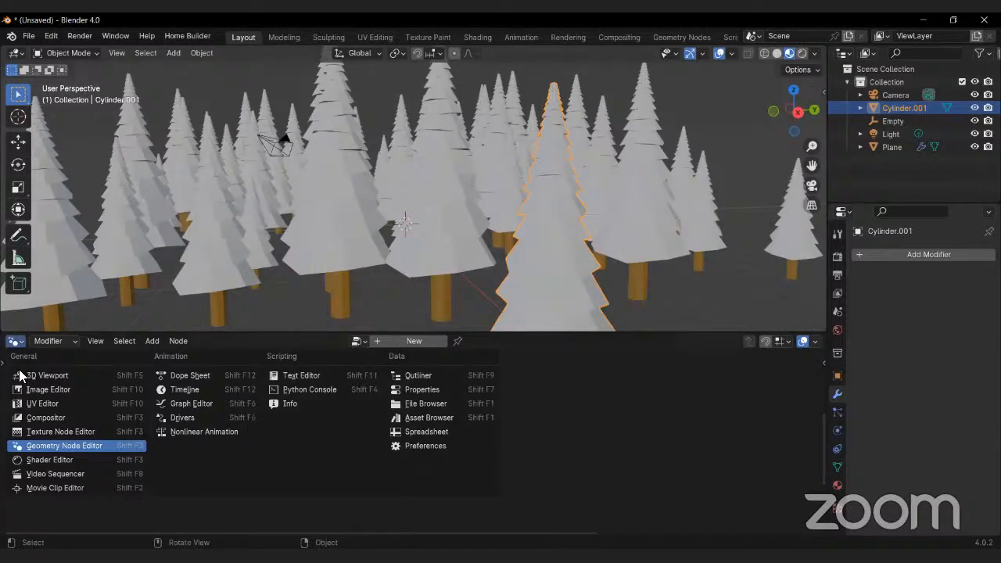
left_click(47, 461)
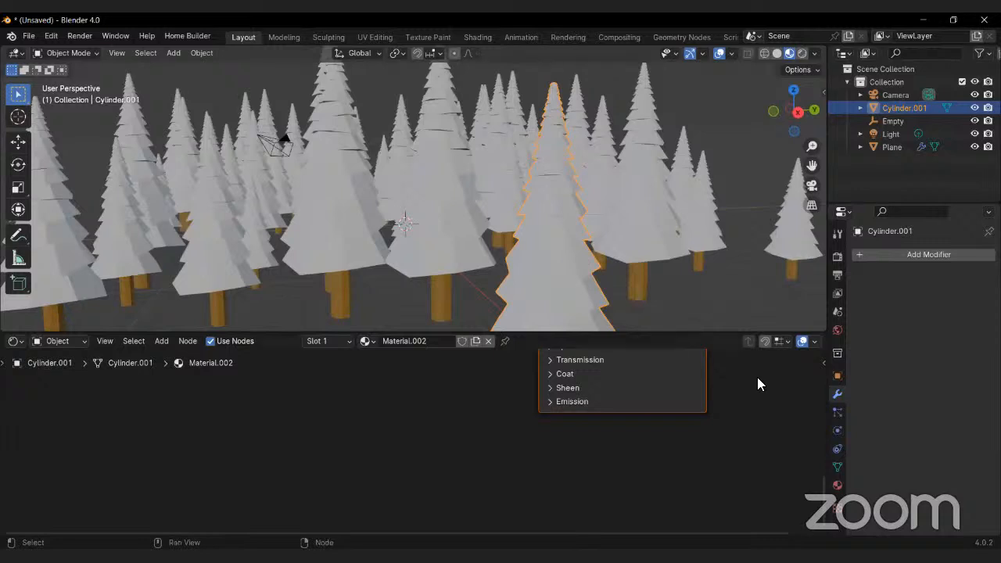
middle_click_drag(482, 214, 517, 231)
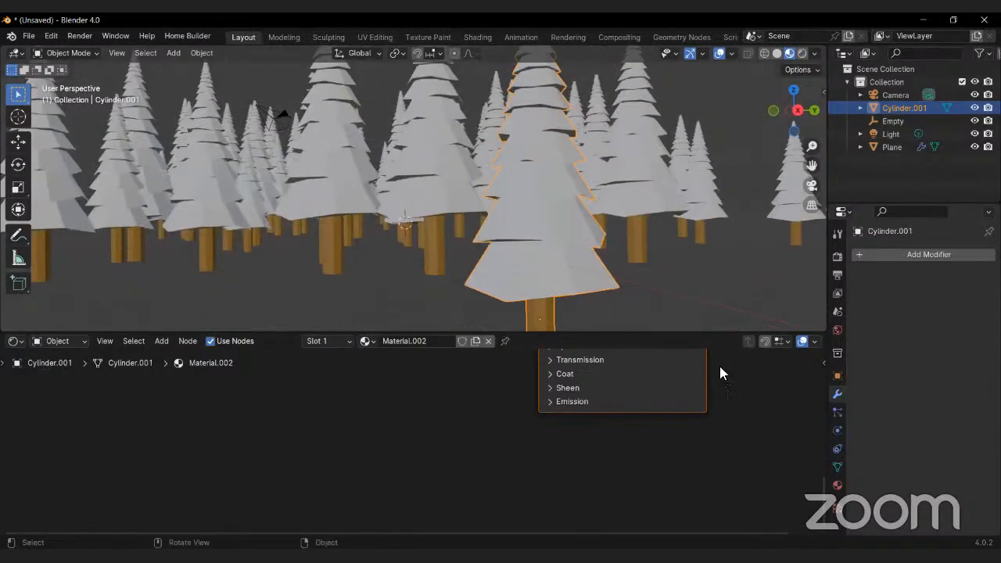
left_click(838, 486)
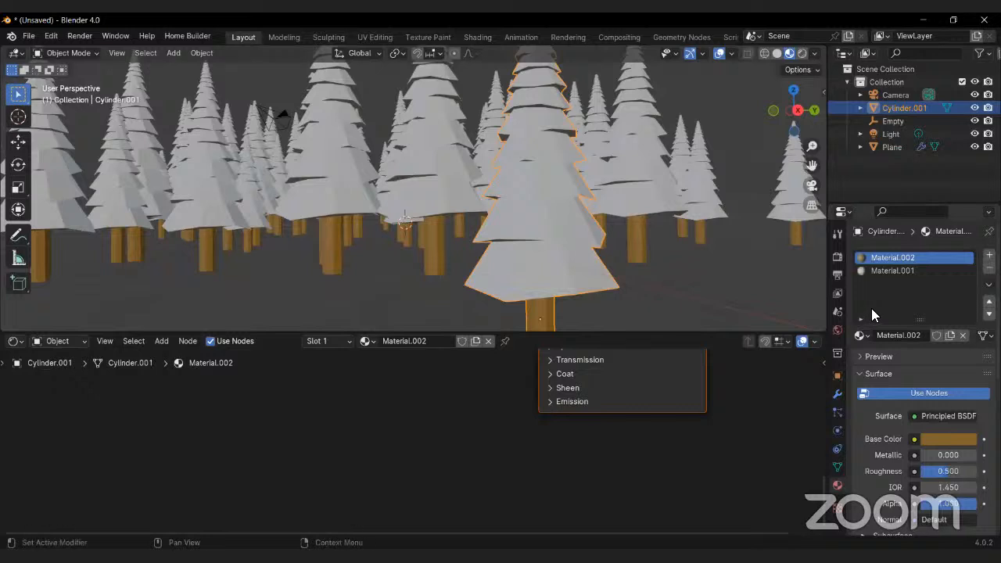
left_click(889, 271)
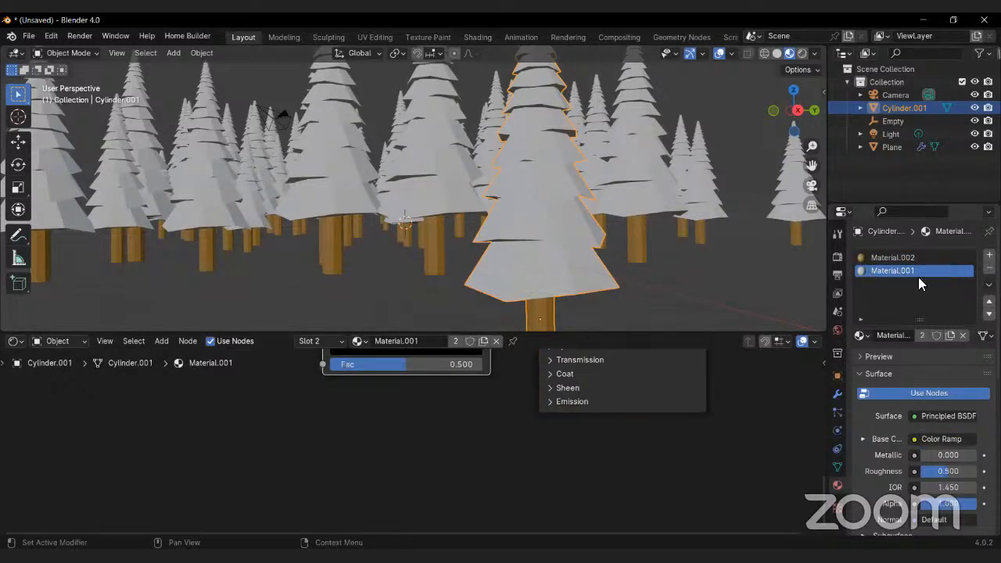
scroll(595, 423, "up", 5)
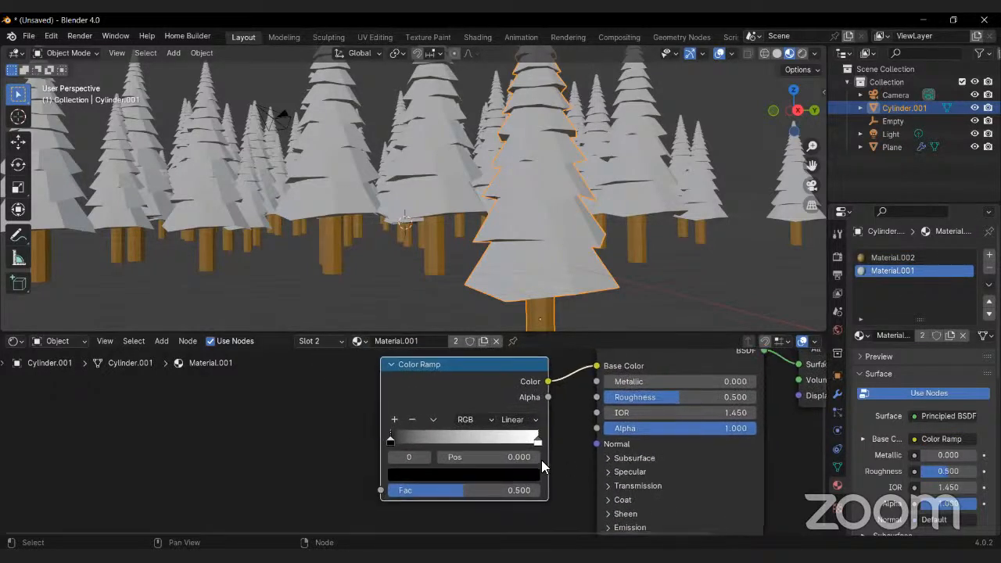
scroll(501, 461, "down", 2)
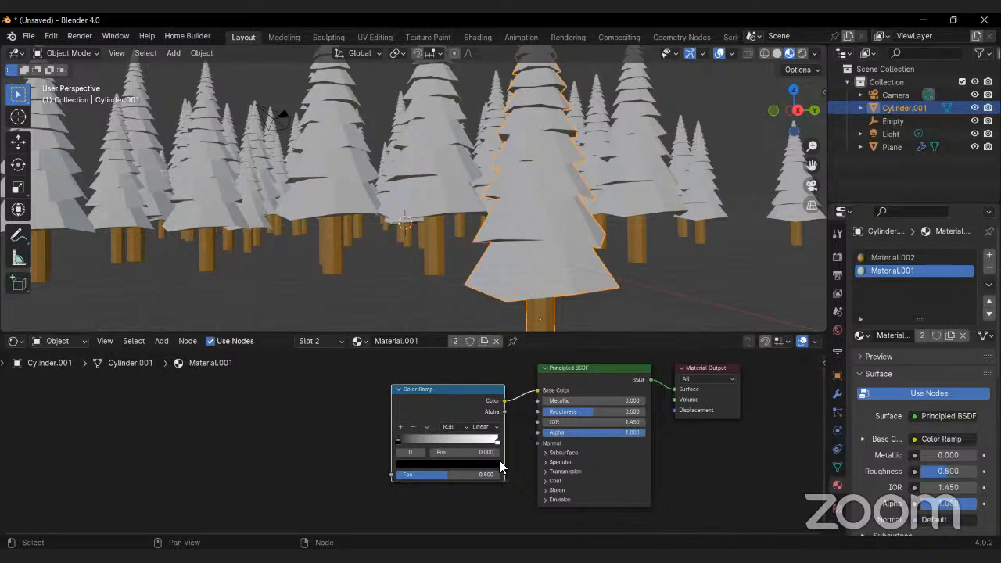
scroll(426, 204, "down", 6)
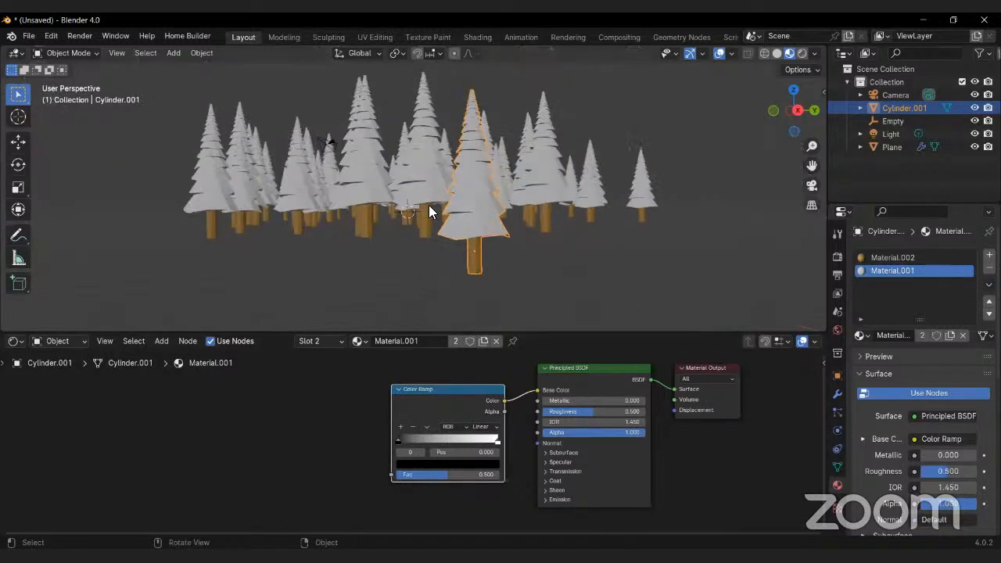
Step: Set the foliage Color Ramp's interpolation to Constant and move its white stop to position 0.549
scroll(519, 452, "up", 1)
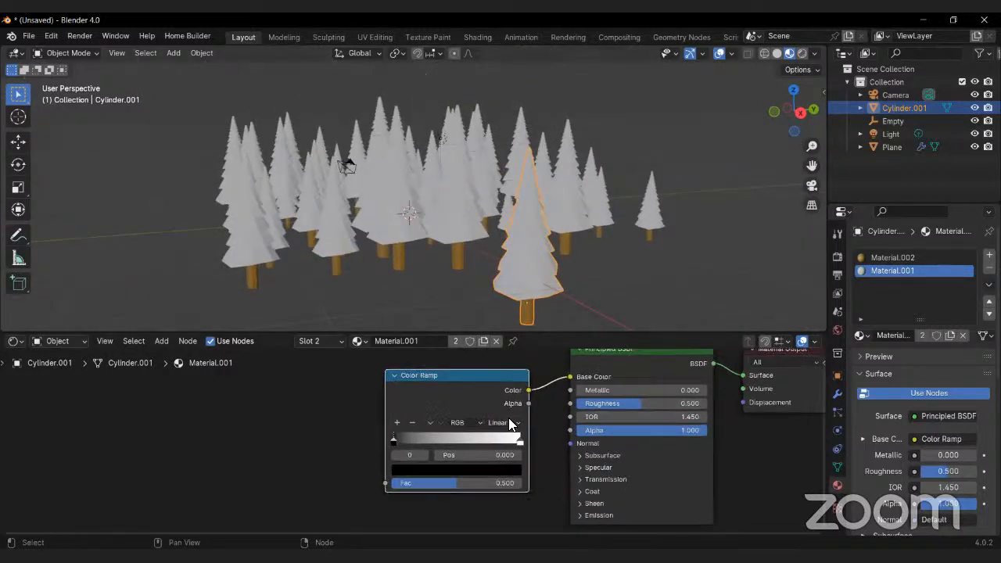
left_click(510, 423)
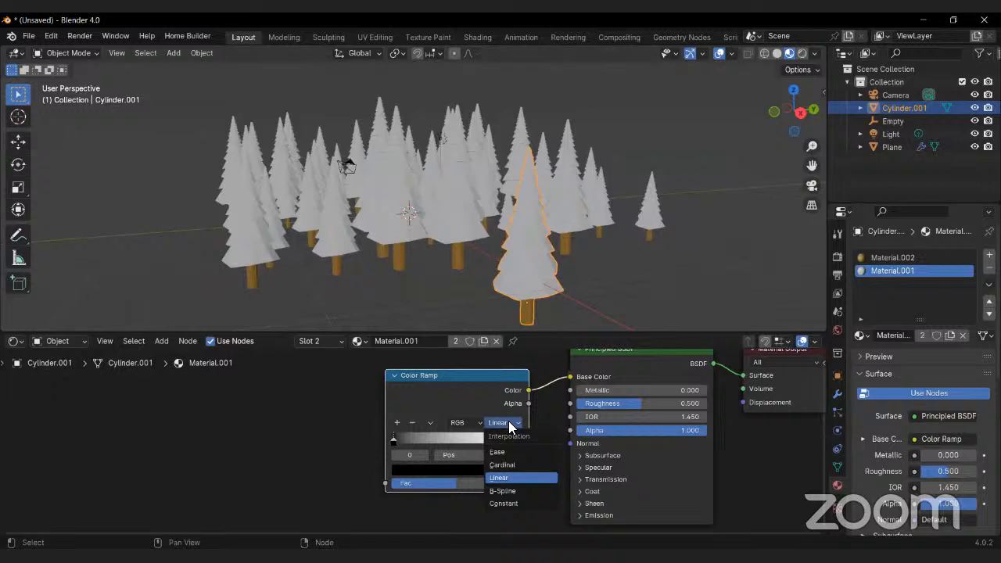
left_click(501, 502)
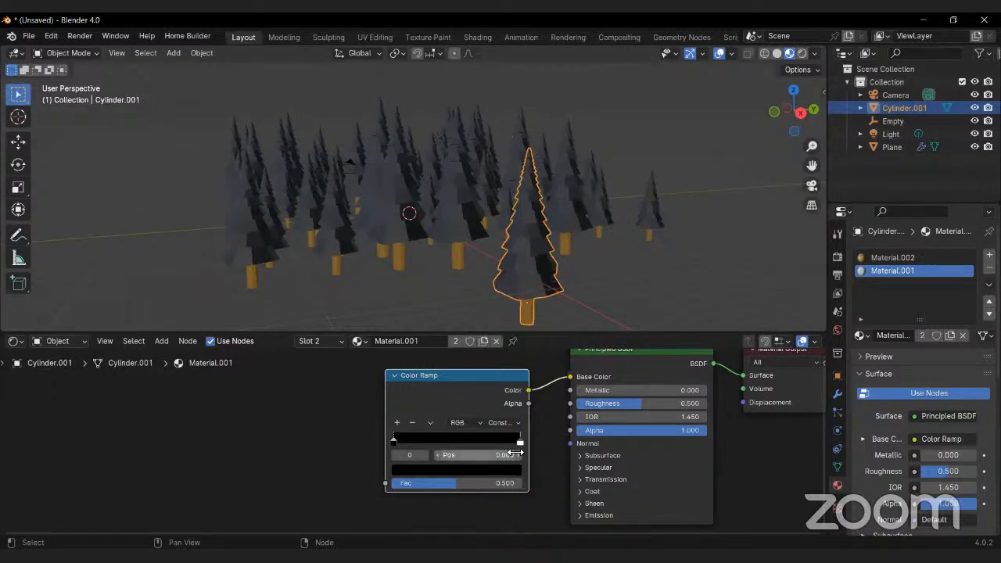
left_click_drag(518, 440, 459, 441)
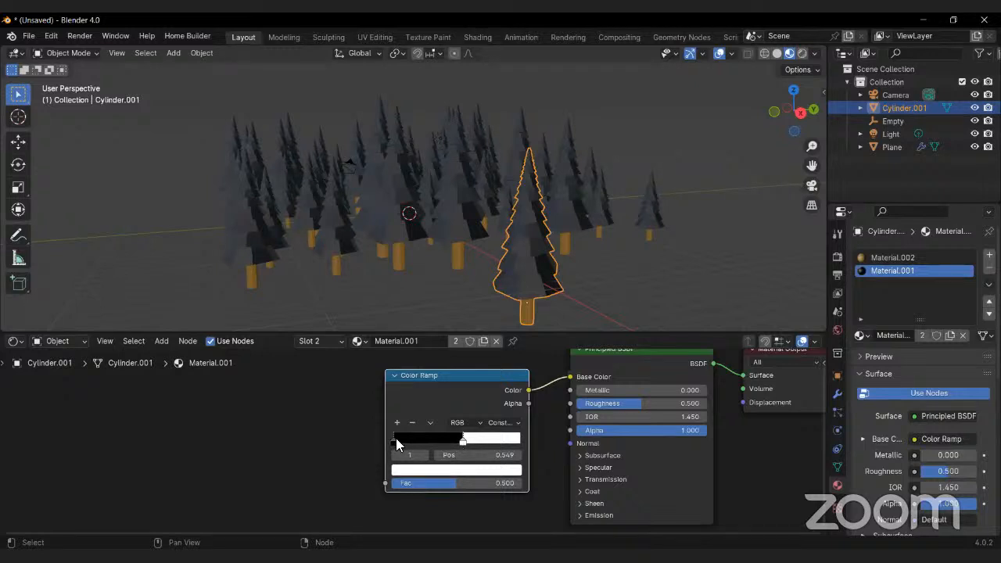
left_click_drag(394, 441, 367, 438)
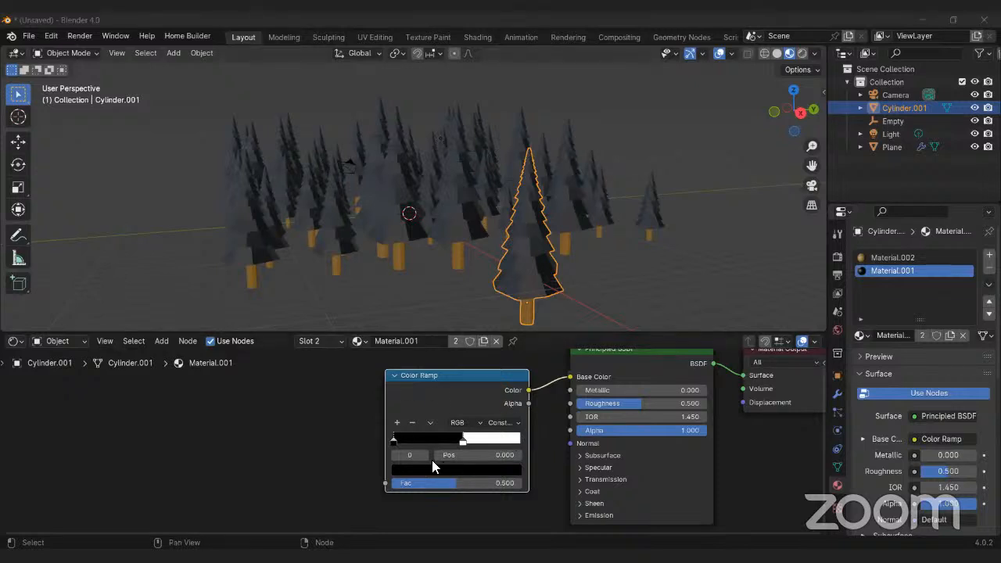
Step: Add an Object Info node and connect its Random output to the Color Ramp's Fac input
middle_click_drag(425, 457, 496, 462)
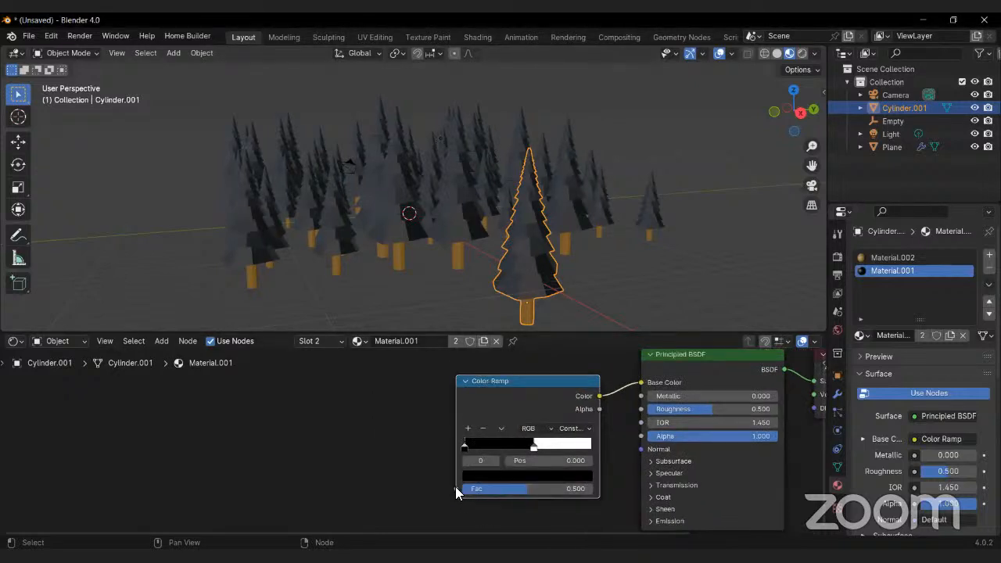
left_click_drag(456, 489, 422, 445)
type("objec")
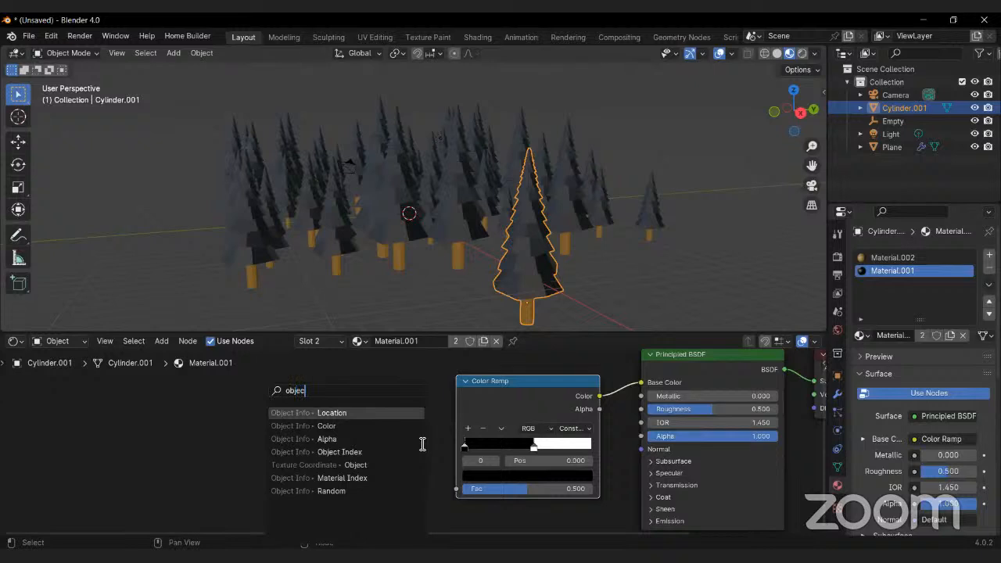
left_click(334, 492)
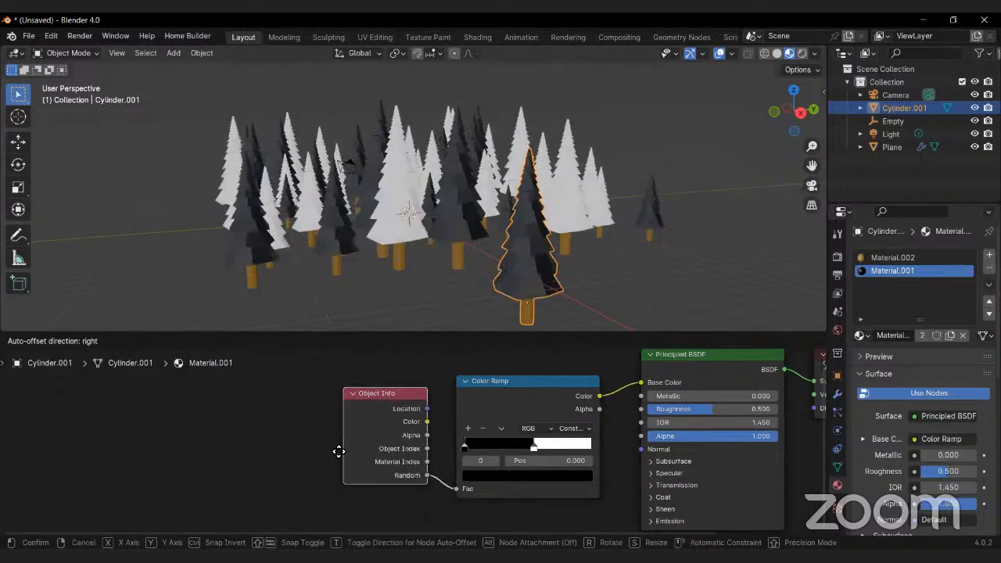
left_click(338, 452)
Step: Move the Color Ramp's white stop to position 1.000 and make the black stop at position 0.000 active
scroll(399, 438, "up", 2)
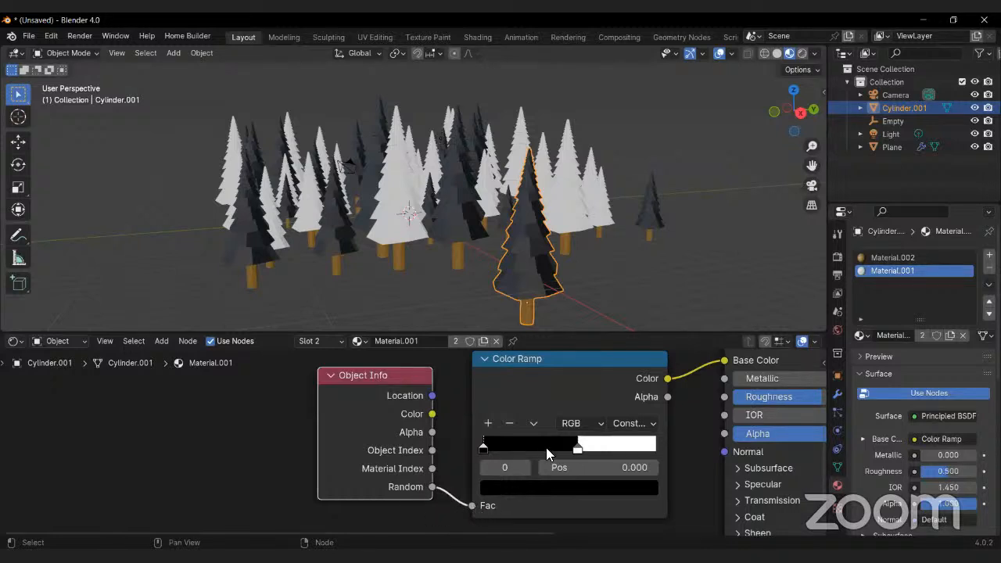
middle_click_drag(507, 435, 452, 442)
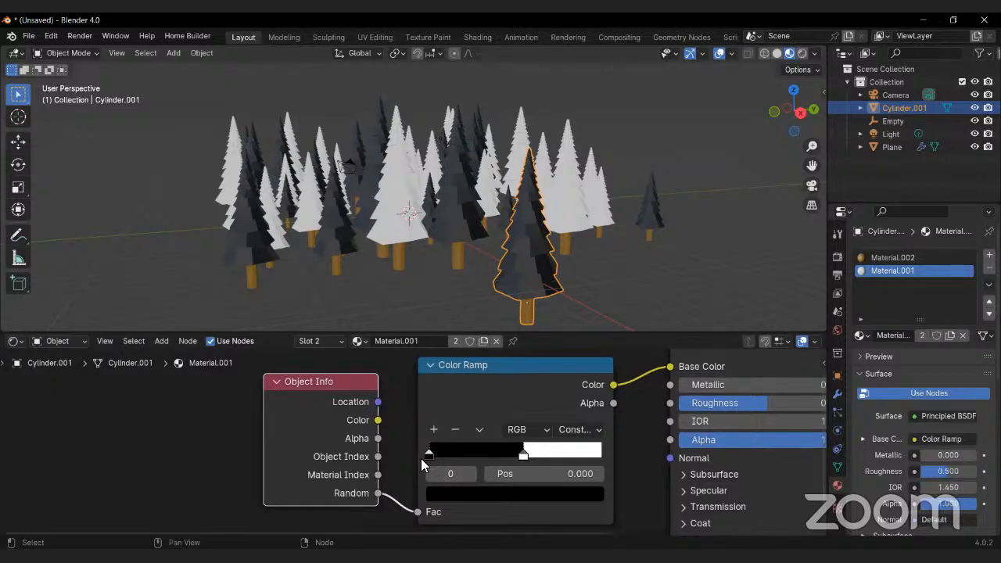
left_click_drag(523, 454, 619, 460)
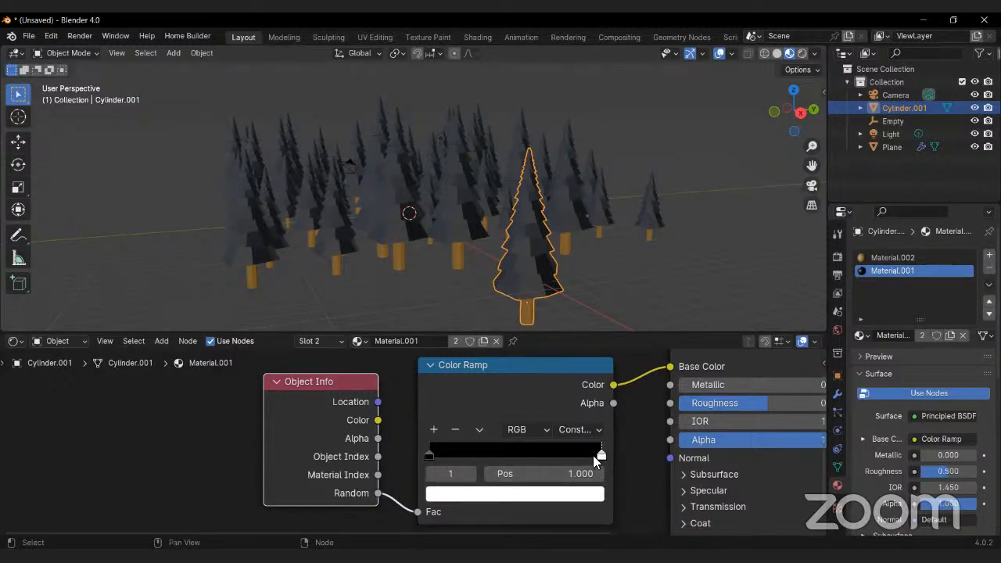
left_click(429, 453)
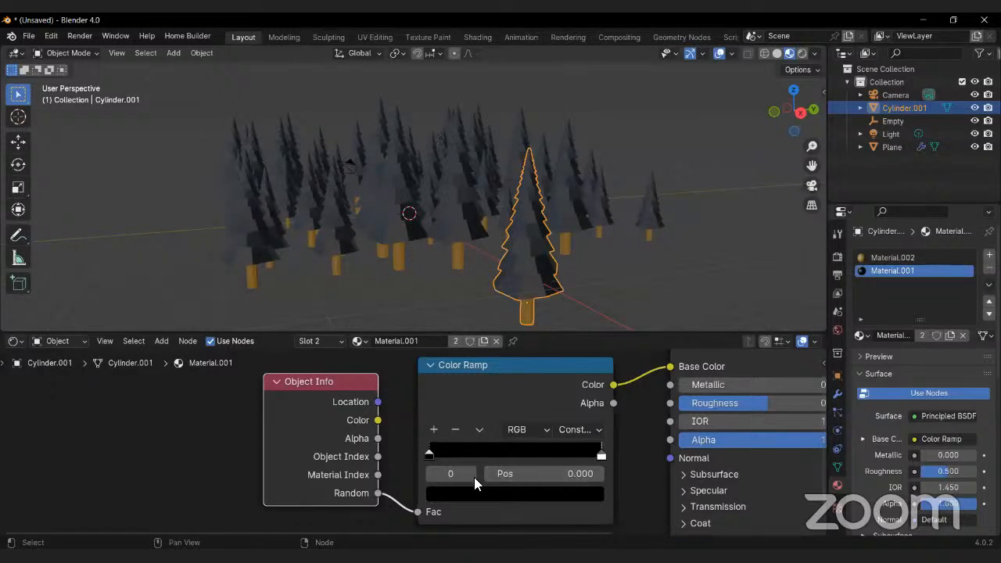
Step: Move the Color Ramp's white stop to about position 0.538 and set its color to green 2CBF29
middle_click_drag(360, 499, 388, 450)
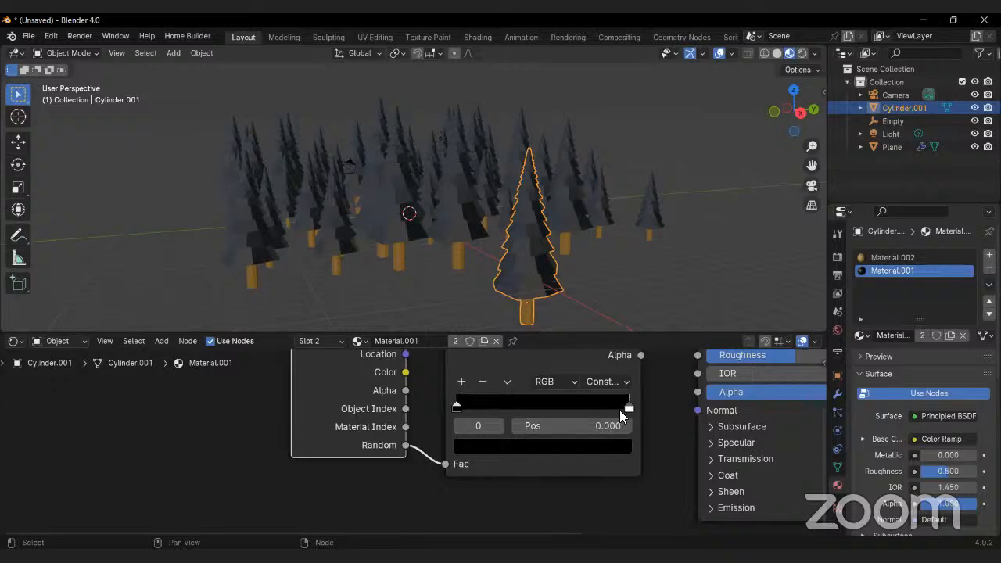
left_click_drag(626, 407, 548, 408)
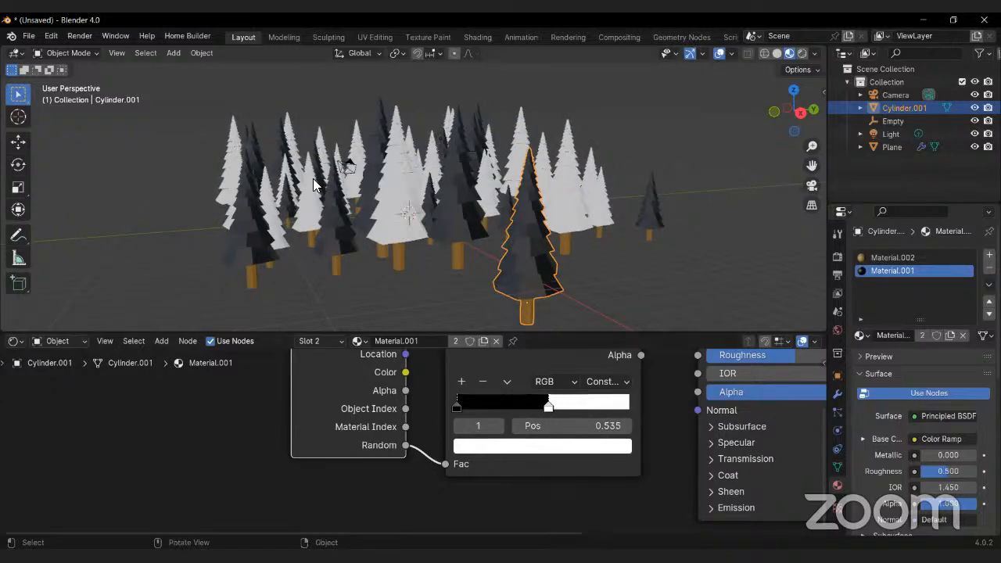
middle_click_drag(313, 178, 421, 195)
scroll(421, 196, "up", 4)
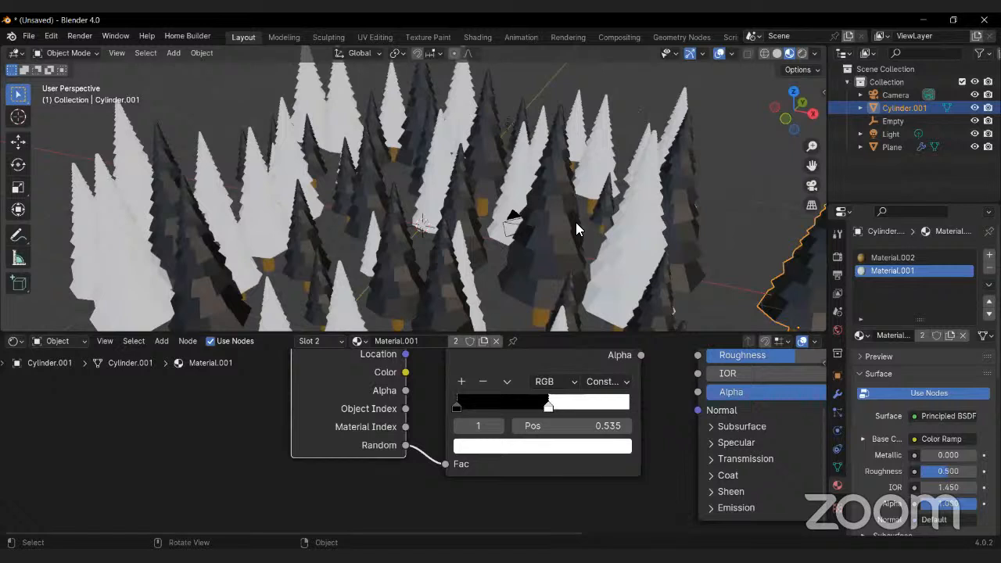
middle_click_drag(668, 433, 671, 460)
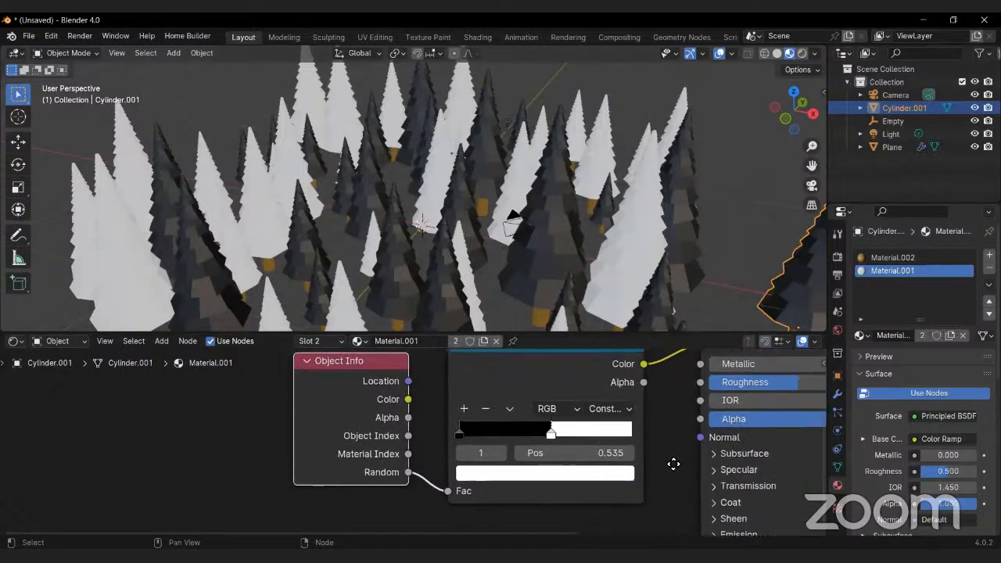
left_click(460, 433)
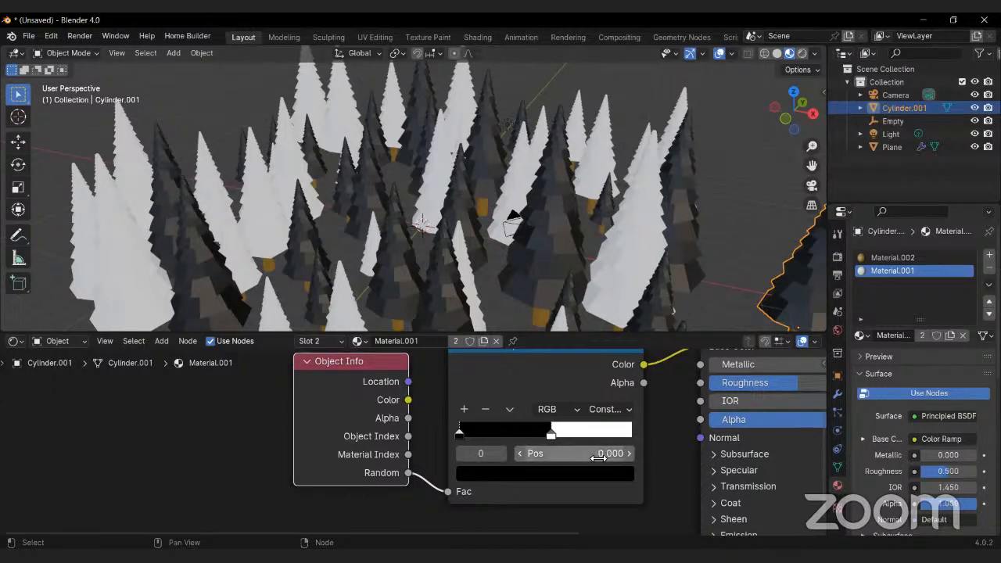
left_click(549, 434)
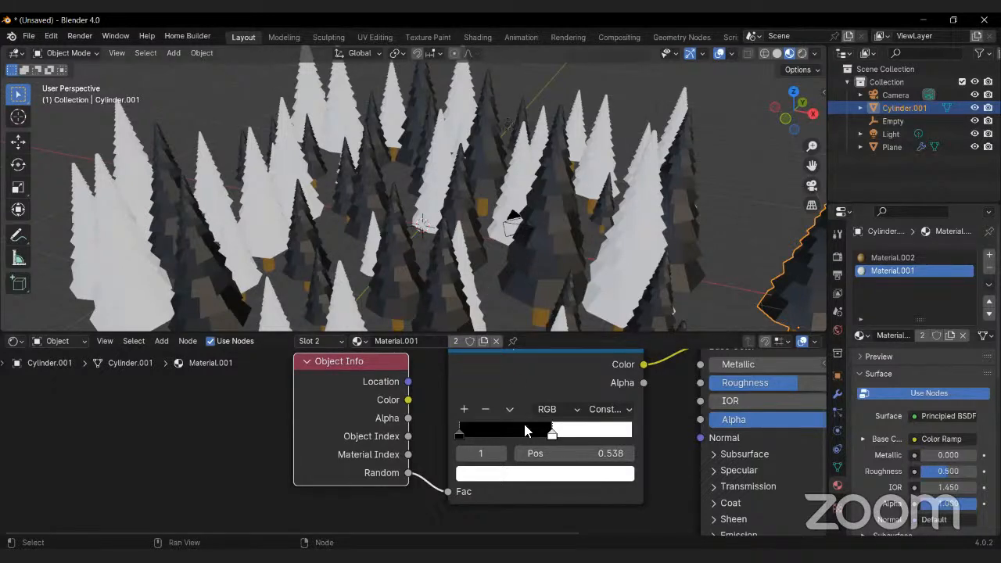
left_click(545, 473)
left_click_drag(505, 272, 485, 260)
scroll(485, 260, "down", 2)
scroll(485, 259, "down", 2)
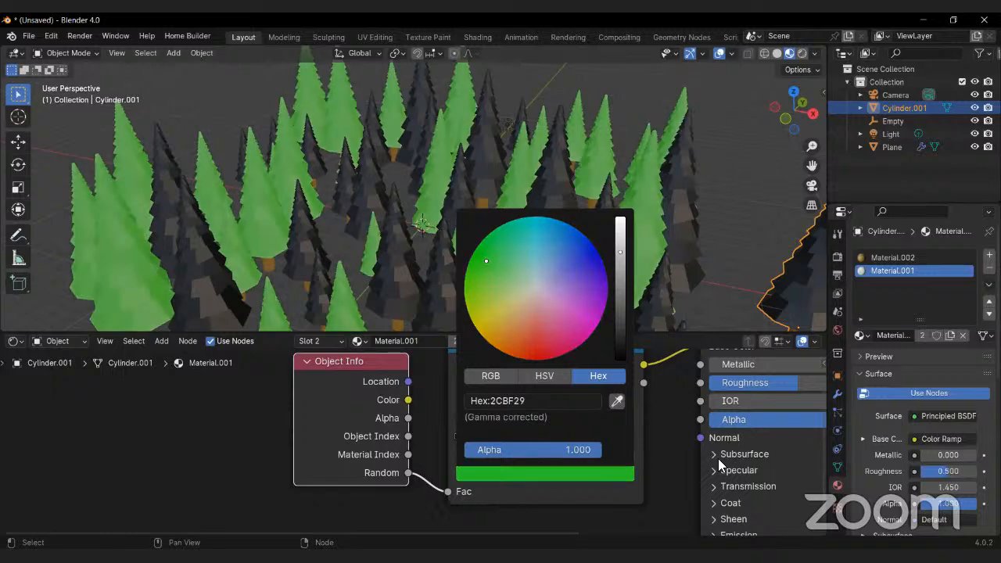
Step: Recolor the Color Ramp's black stop at position 0.000 olive green and shift the bright green stop slightly toward position 1.000
left_click(461, 433)
left_click(488, 476)
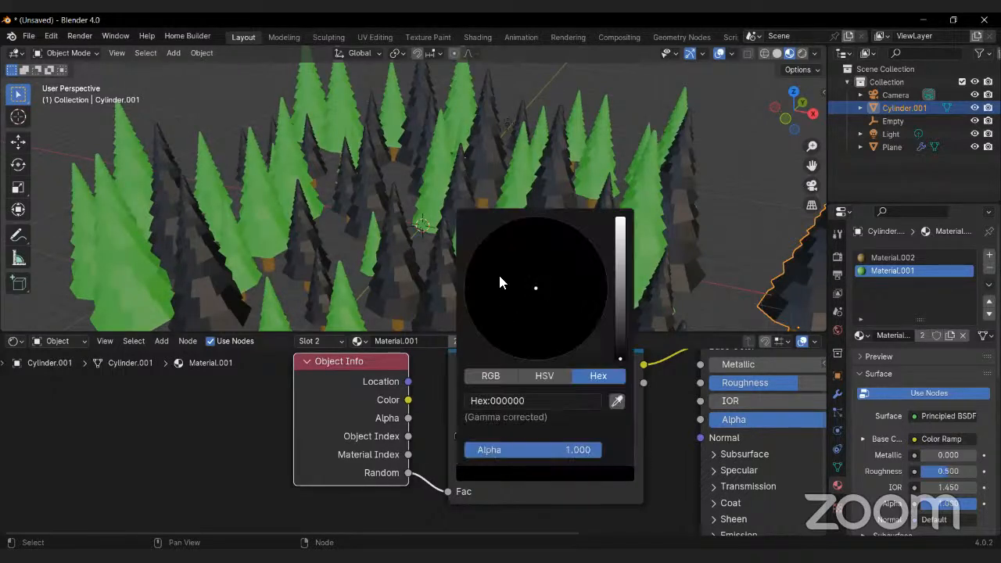
scroll(499, 270, "up", 5)
left_click_drag(499, 271, 512, 298)
left_click_drag(546, 435, 561, 435)
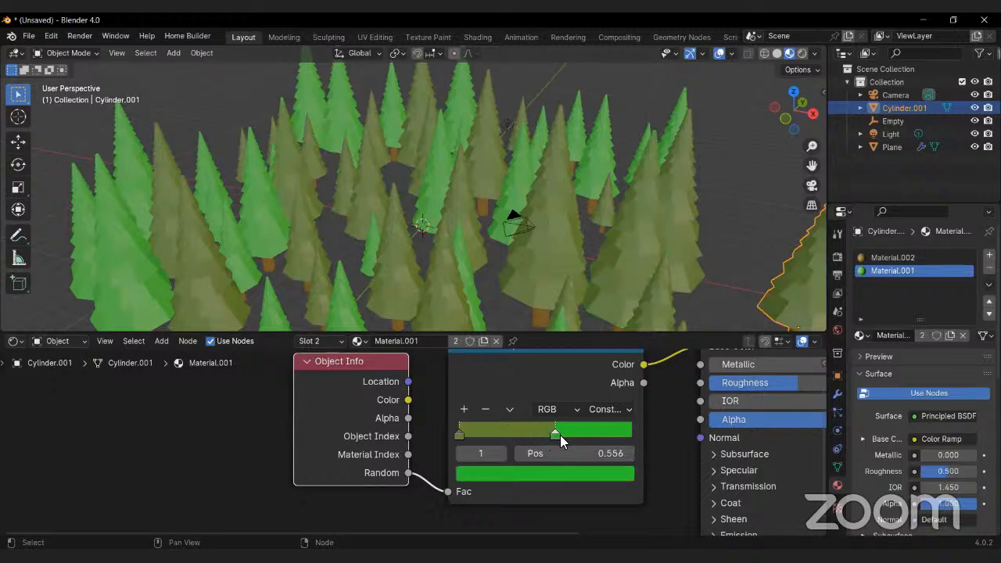
Step: Add a Color Ramp stop at about position 0.302, between the olive and bright green stops, and color it teal
left_click(508, 427, "ctrl")
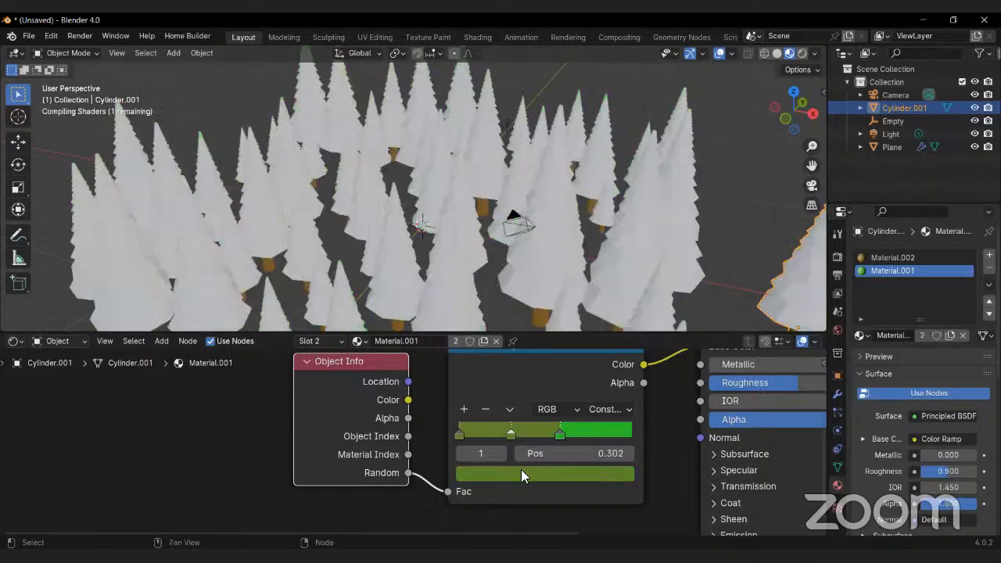
left_click(521, 469)
left_click_drag(490, 293, 514, 241)
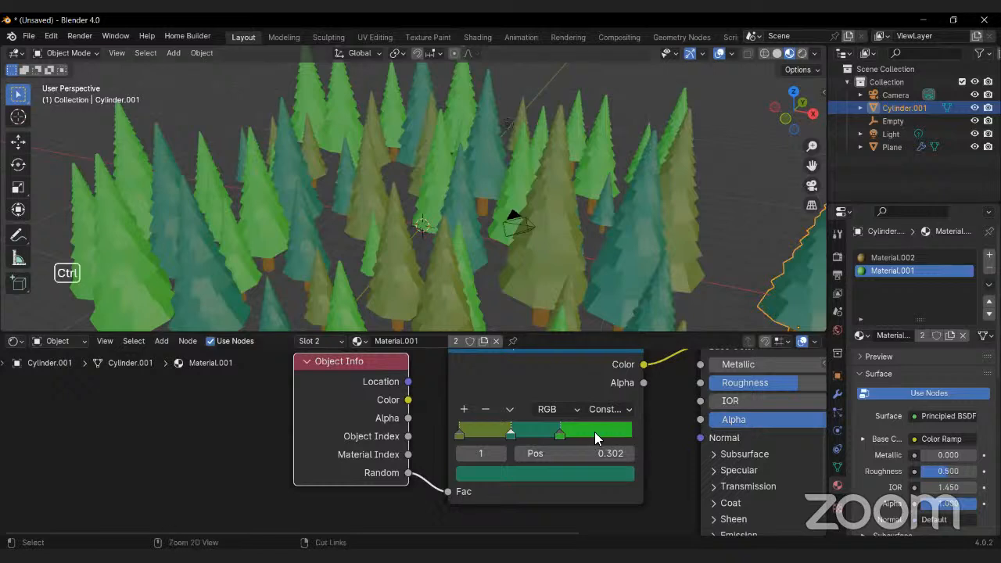
Step: Add a fourth Color Ramp stop at about position 0.745 and color it dark green
left_click(587, 433, "ctrl")
left_click(554, 474)
scroll(511, 251, "up", 5)
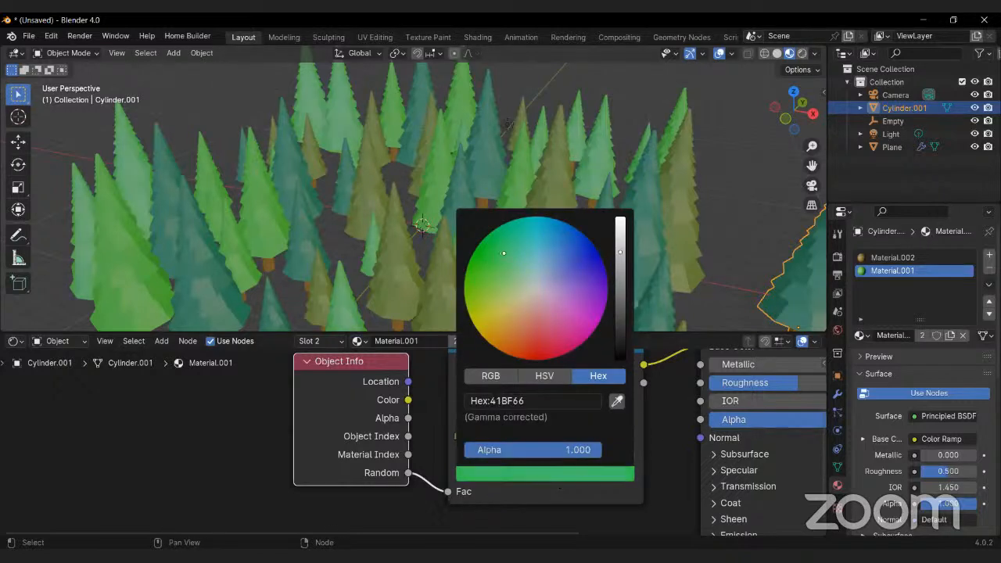
scroll(508, 241, "down", 3)
left_click_drag(509, 241, 477, 275)
scroll(476, 276, "down", 1)
scroll(476, 275, "down", 1)
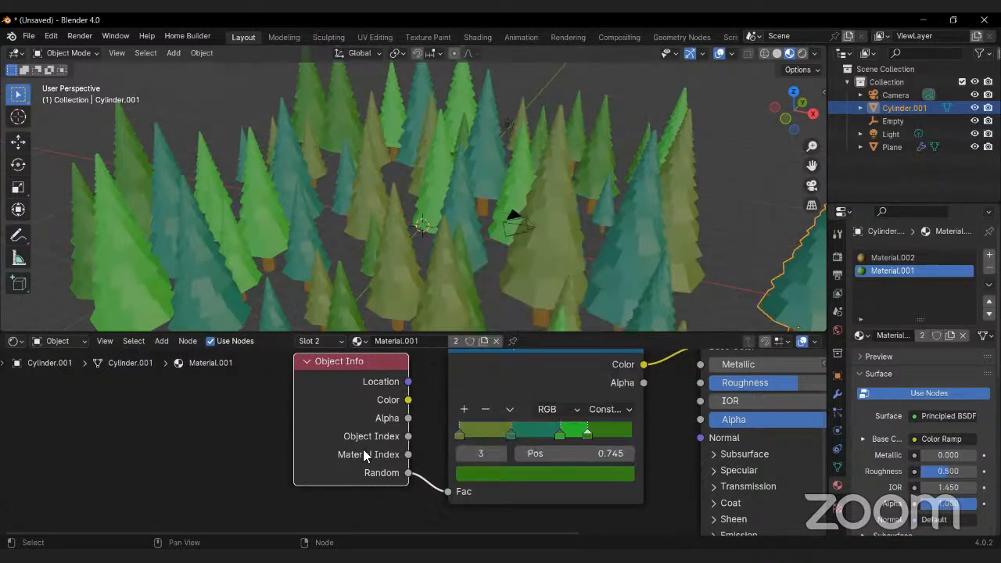
Step: Space the Color Ramp's four stops out with Distribute Stops from Left
left_click(511, 409)
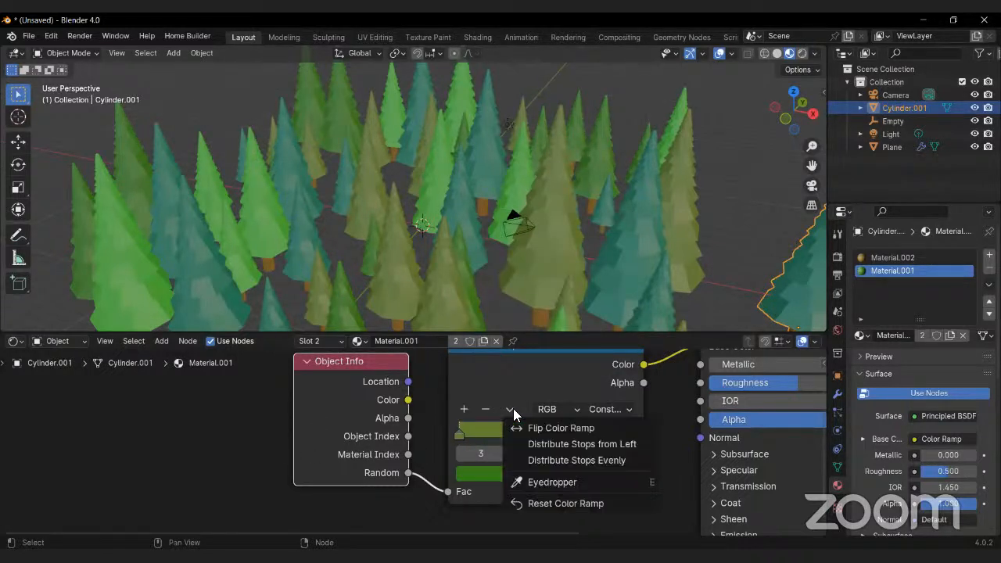
left_click(541, 443)
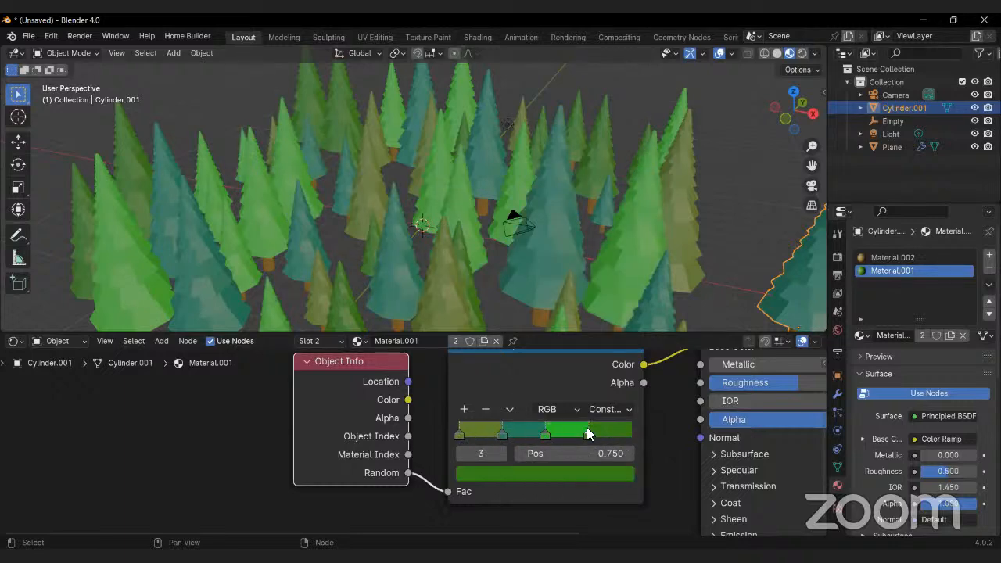
scroll(427, 203, "down", 5)
mouse_move(512, 209)
middle_mouse_down()
mouse_move(475, 228)
mouse_move(532, 220)
mouse_move(518, 200)
middle_mouse_up()
scroll(518, 201, "up", 5)
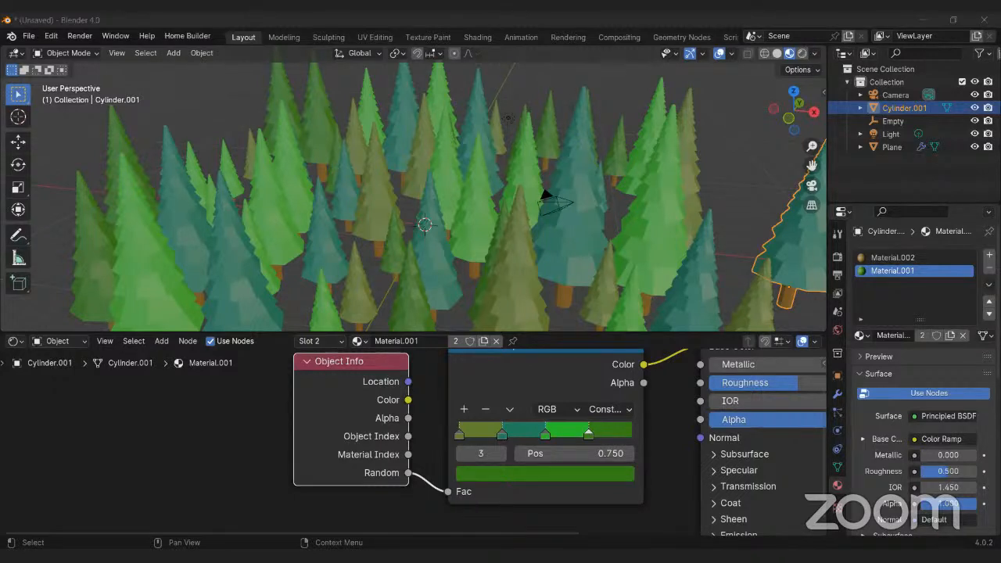
Step: Start a Save As of the scene and browse to the folder D:\BlenderMania3d.com\Blender Mastermind
left_click(27, 37)
left_click(28, 37)
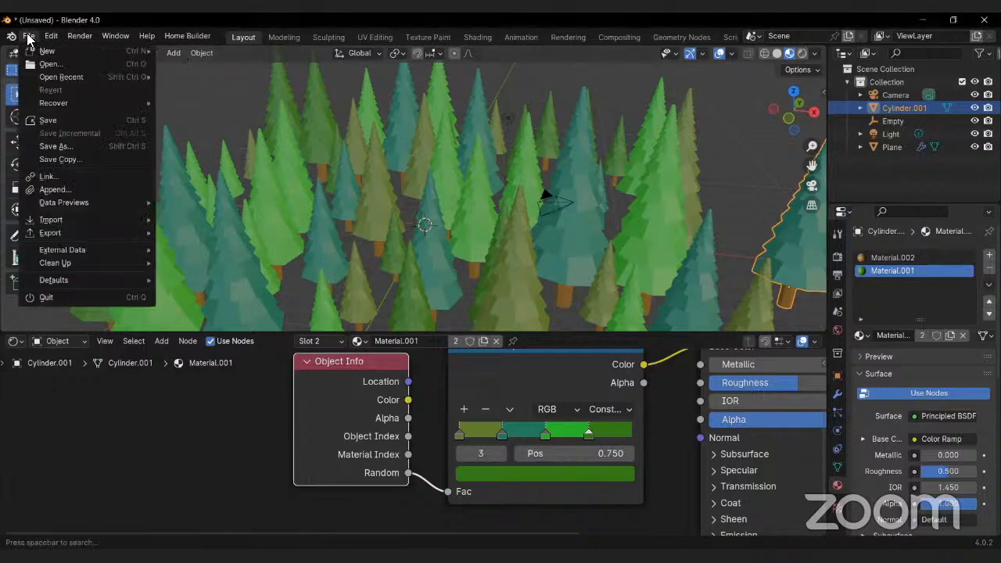
left_click(71, 146)
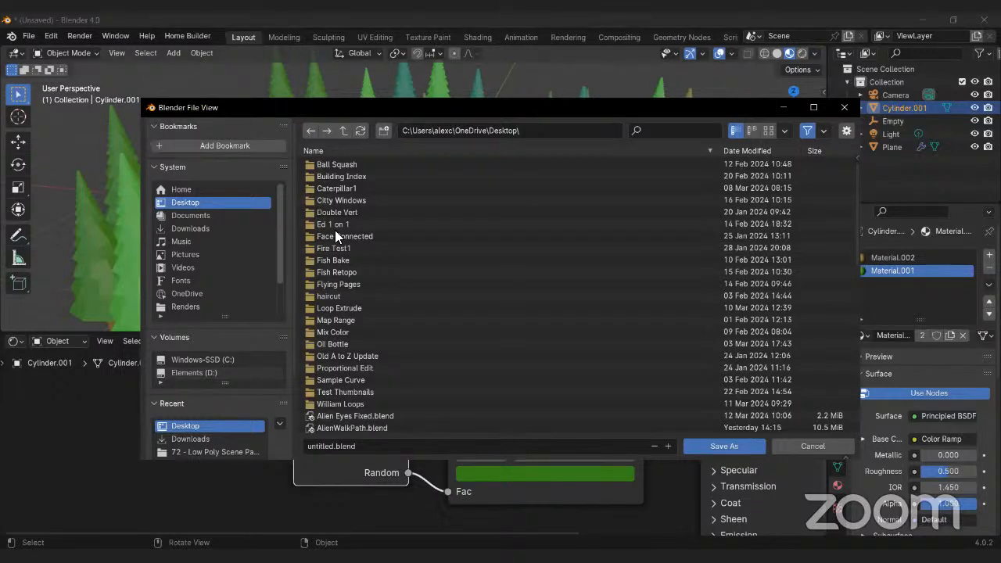
left_click(250, 374)
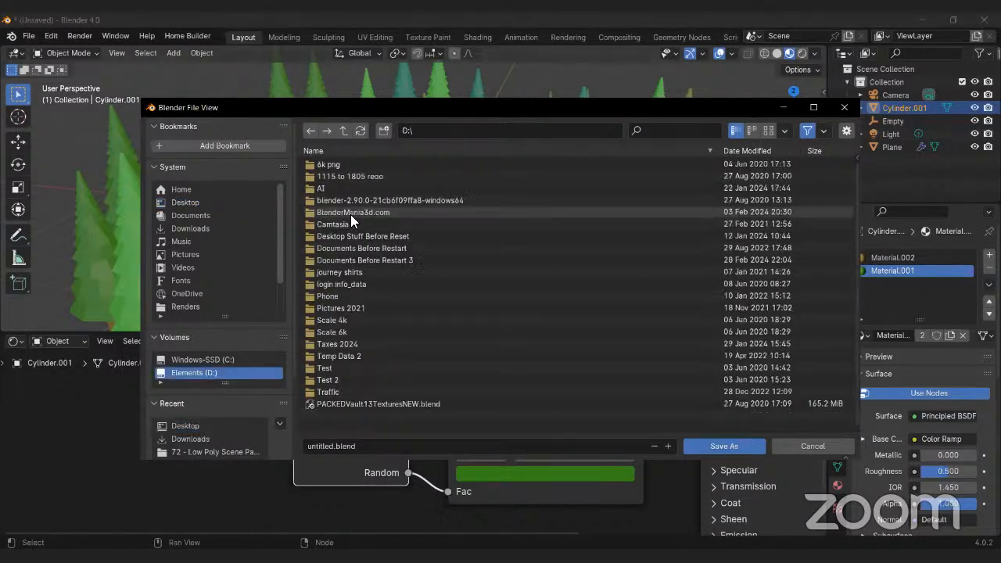
double_click(351, 215)
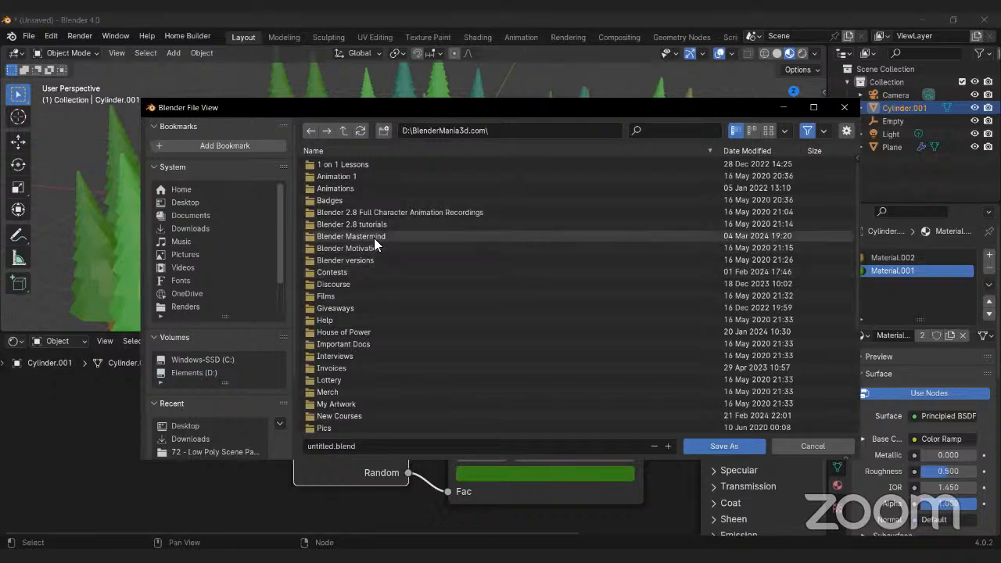
double_click(374, 236)
Step: Create a new folder named 3_18_24 inside Blender Mastermind and open it as the save location
left_click(383, 131)
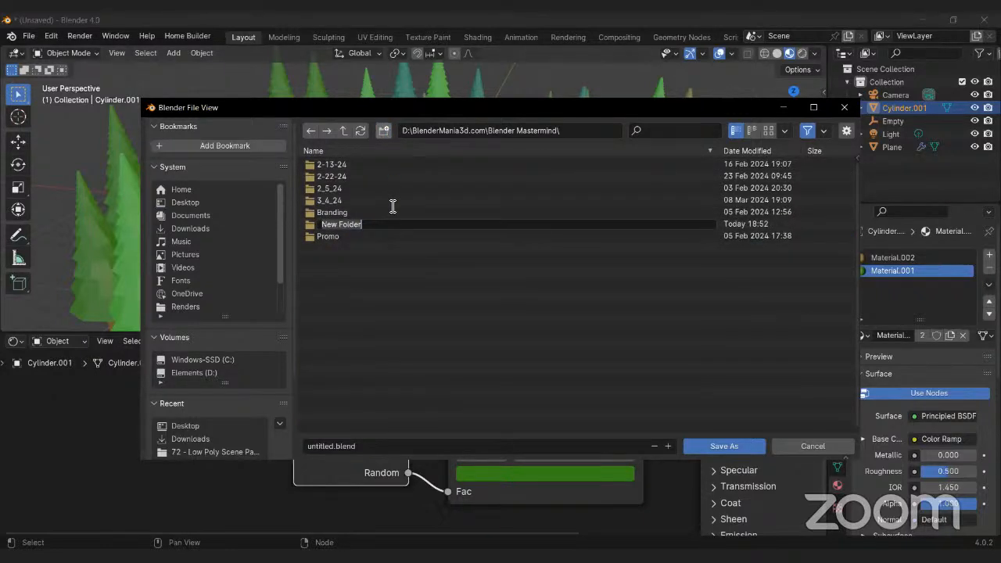
type("3_")
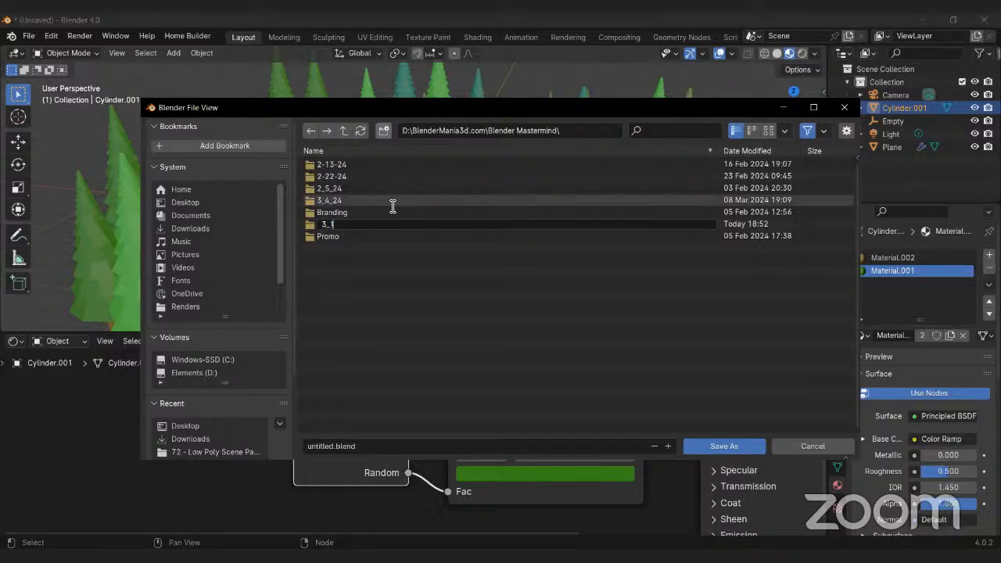
type("18_24")
key("Return")
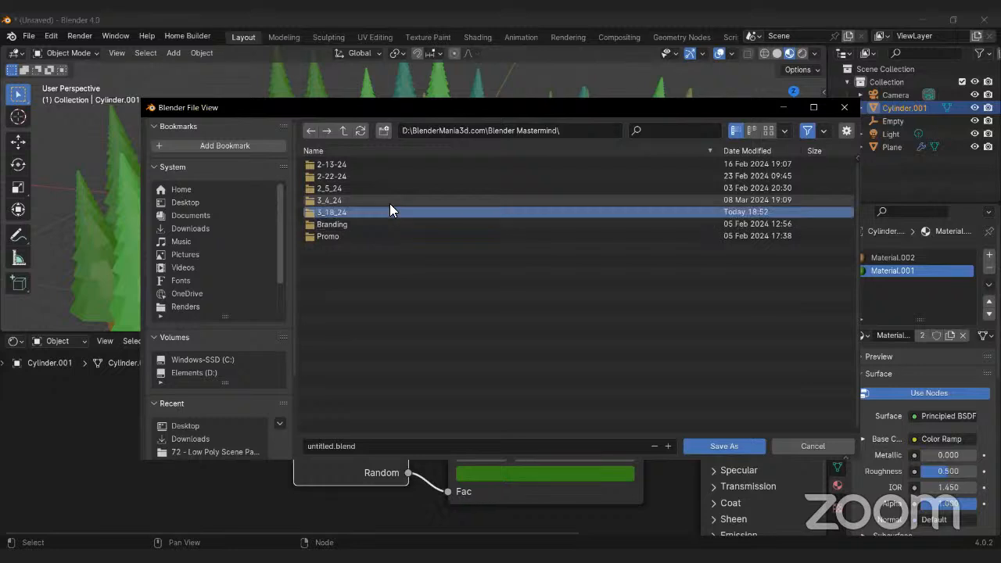
double_click(349, 212)
Step: Name the file Low Poly 1 and save it in the 3_18_24 folder
left_click(330, 446)
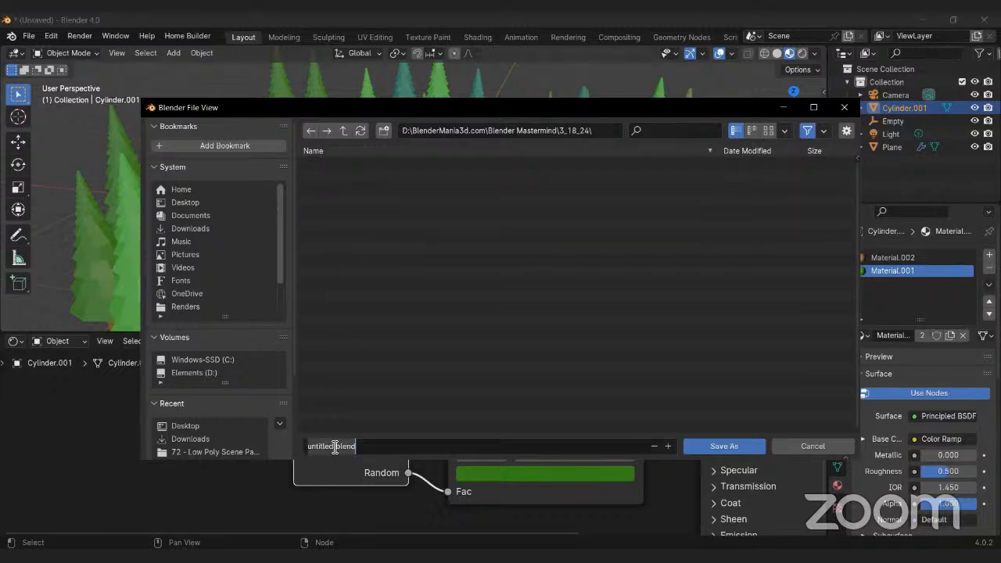
key("BackSpace")
type("Low Poly 1")
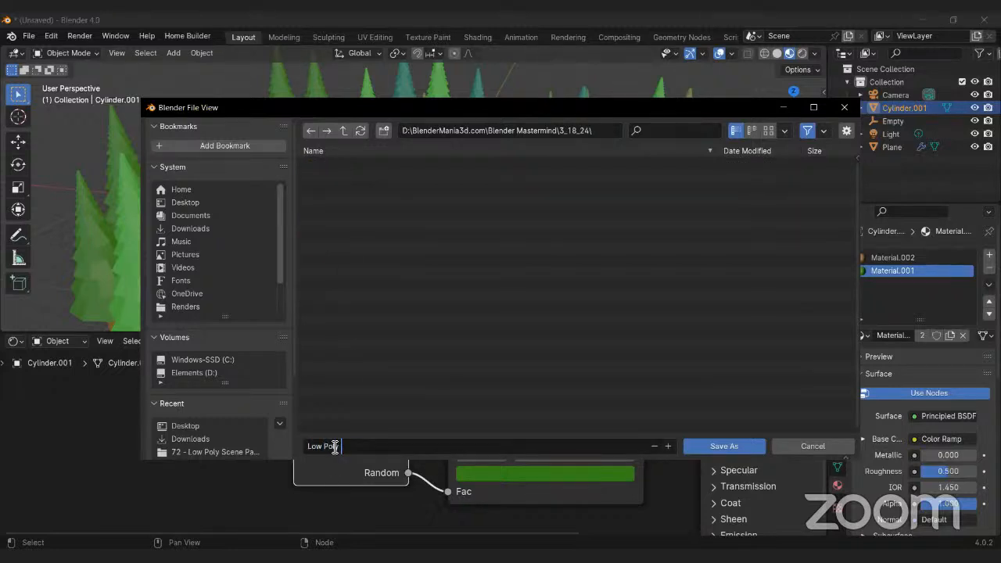
left_click(710, 447)
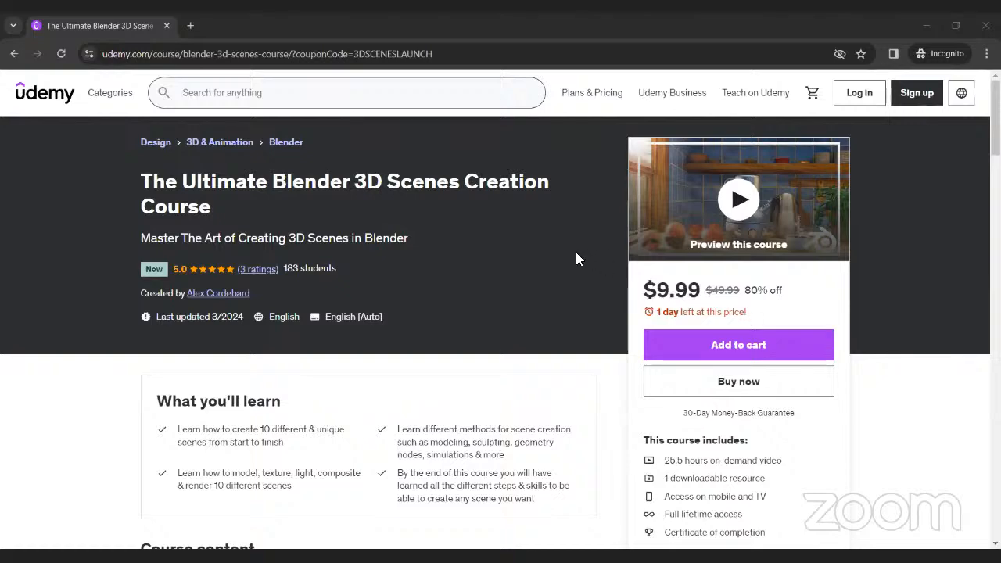
Step: Look through the Udemy course page's content sections and full description, including the list of scenes to create
scroll(537, 237, "down", 6)
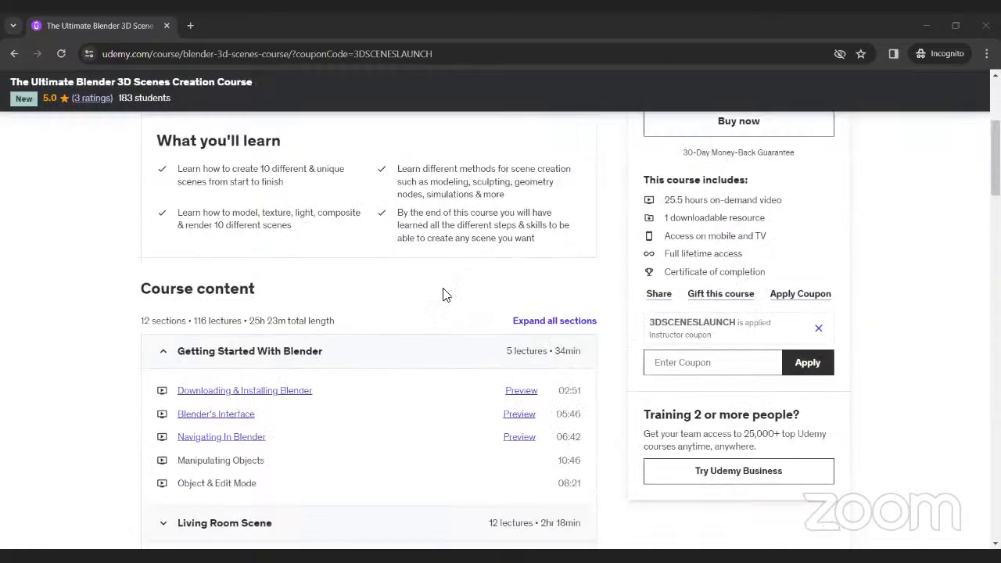
scroll(328, 344, "down", 3)
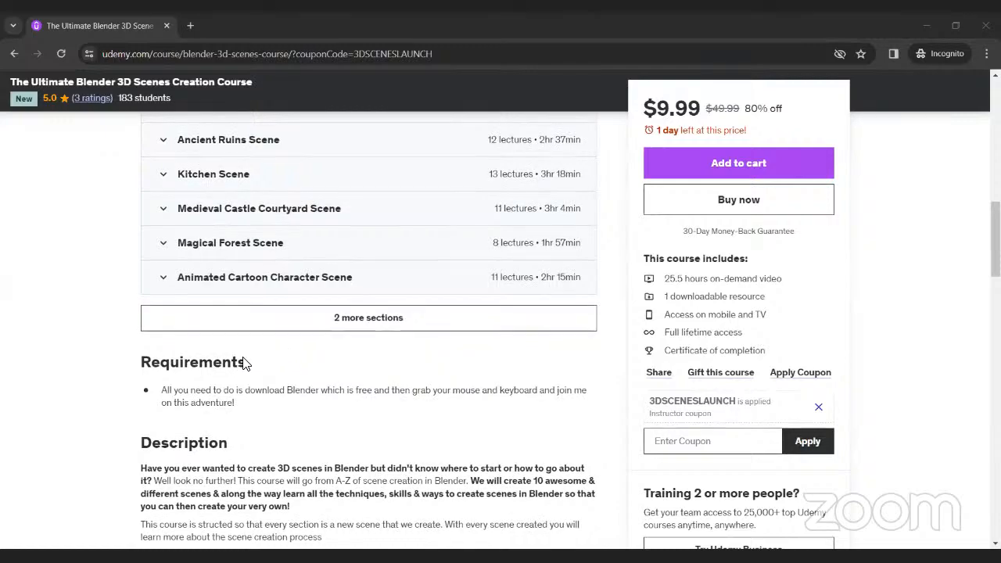
scroll(356, 348, "down", 2)
scroll(446, 368, "up", 7)
scroll(450, 371, "up", 5)
scroll(450, 371, "down", 12)
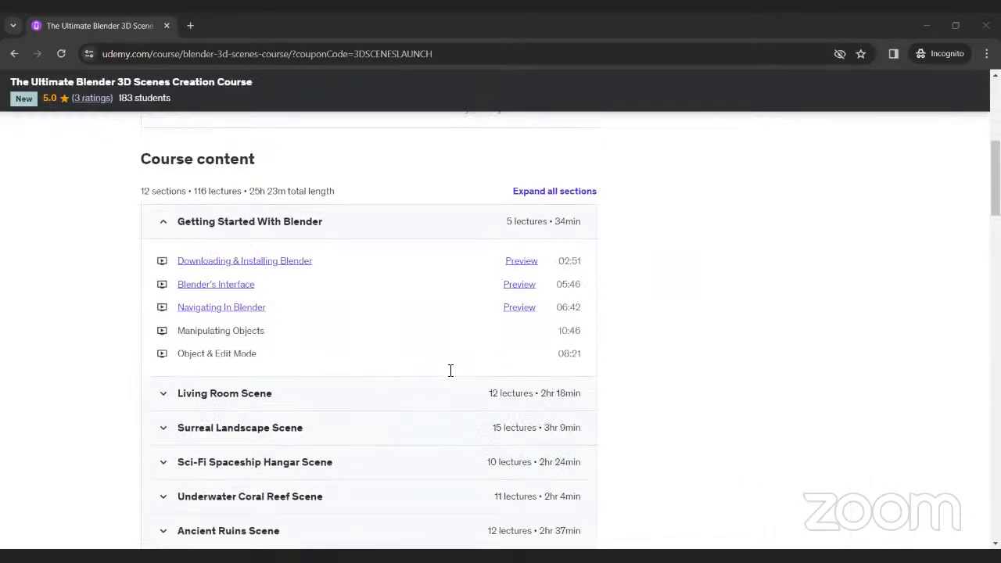
scroll(451, 371, "down", 3)
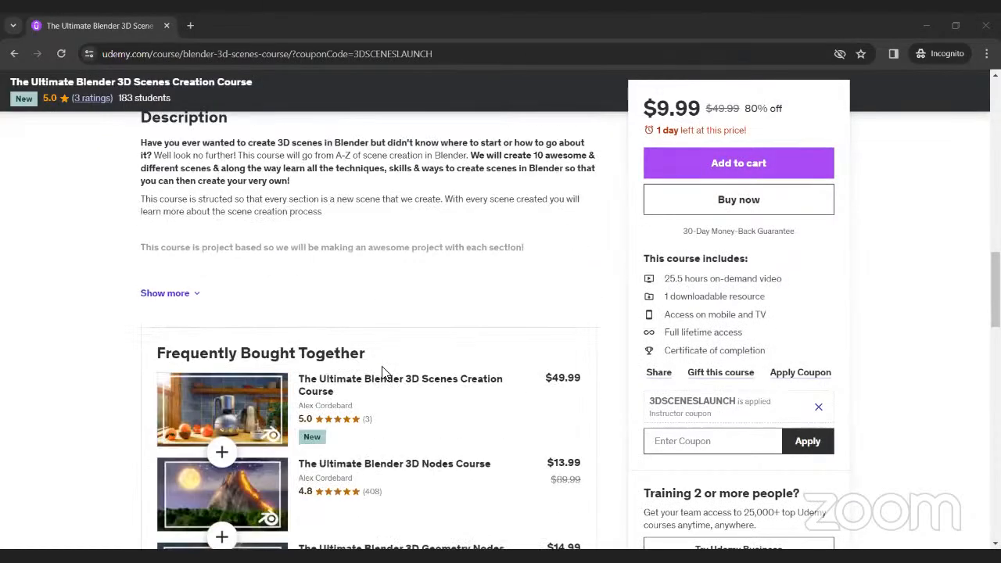
left_click(164, 295)
scroll(164, 298, "down", 1)
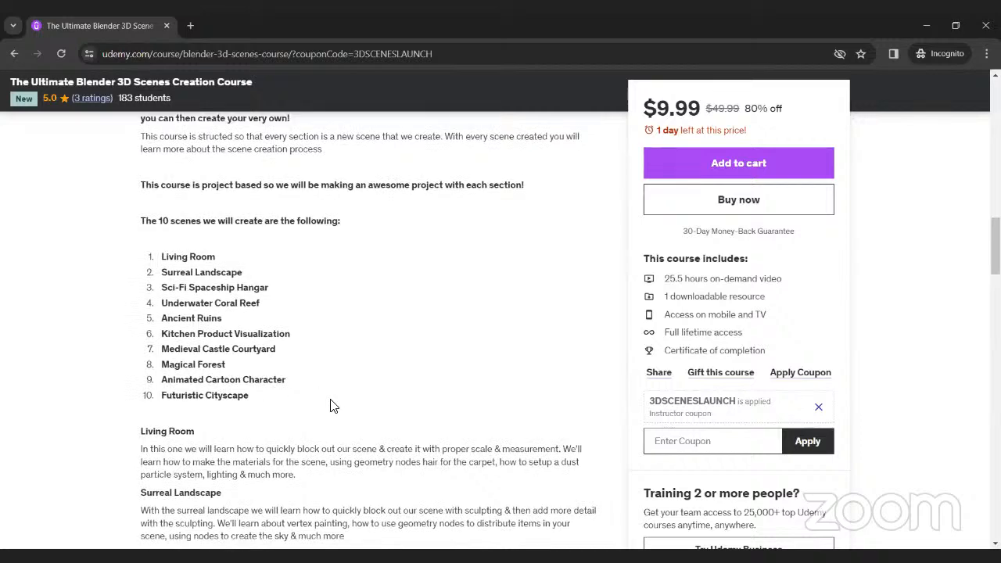
scroll(331, 405, "up", 15)
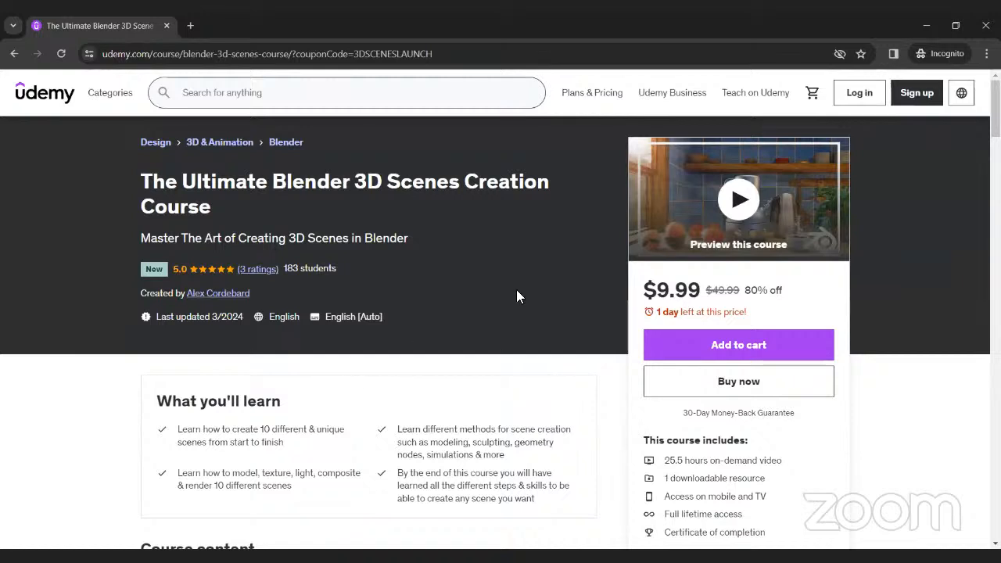